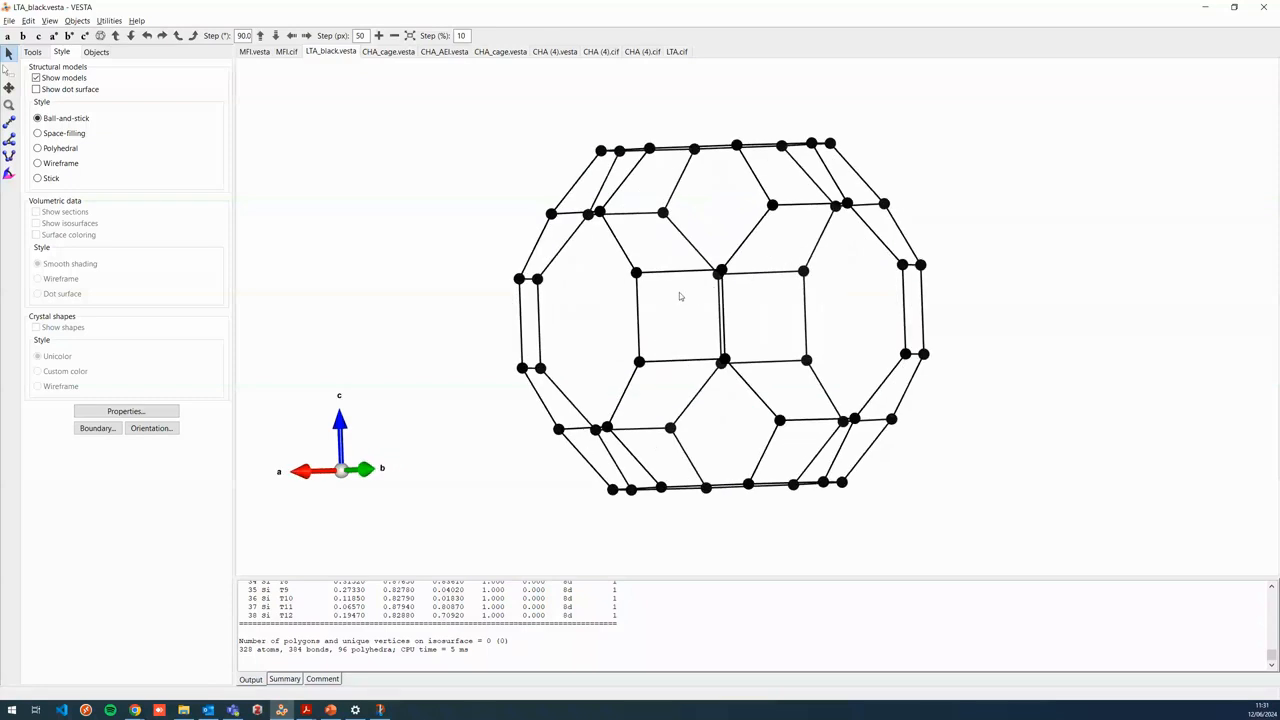
Step: Look through the finished CHA cage, CHA_AEI, CHA (4) and LTA_black models as styling examples
click(389, 51)
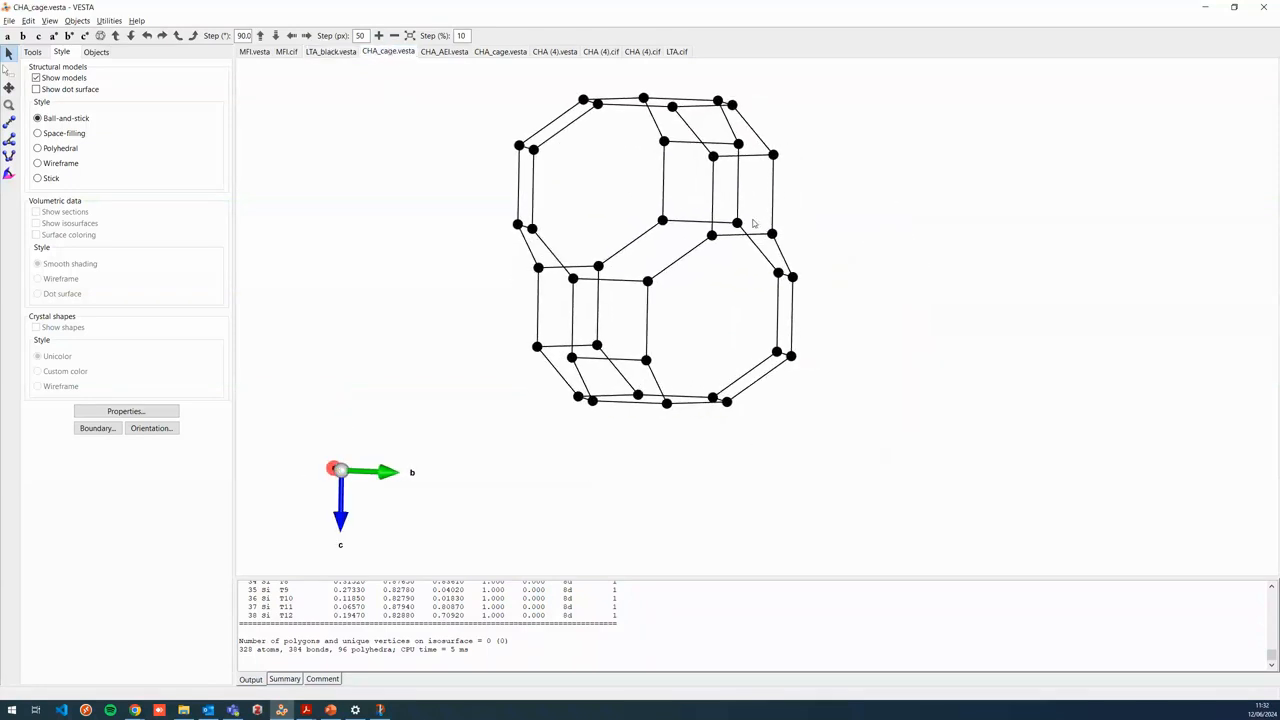
click(443, 51)
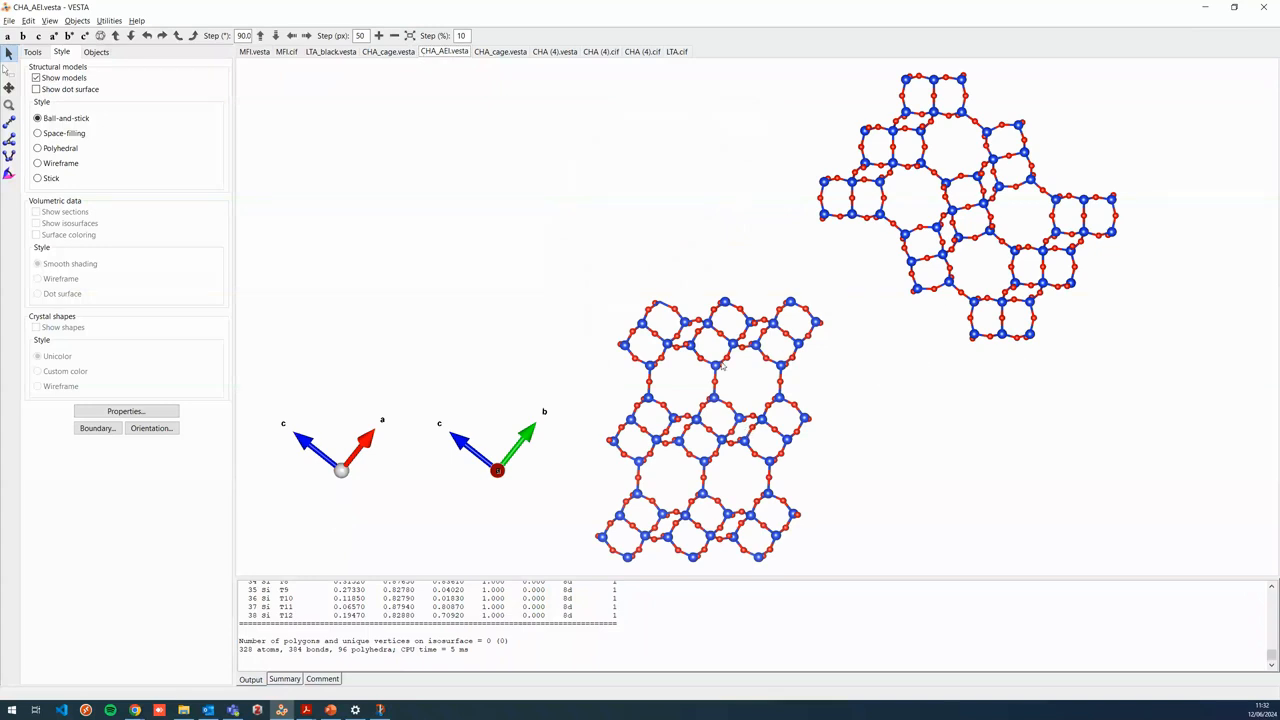
click(503, 53)
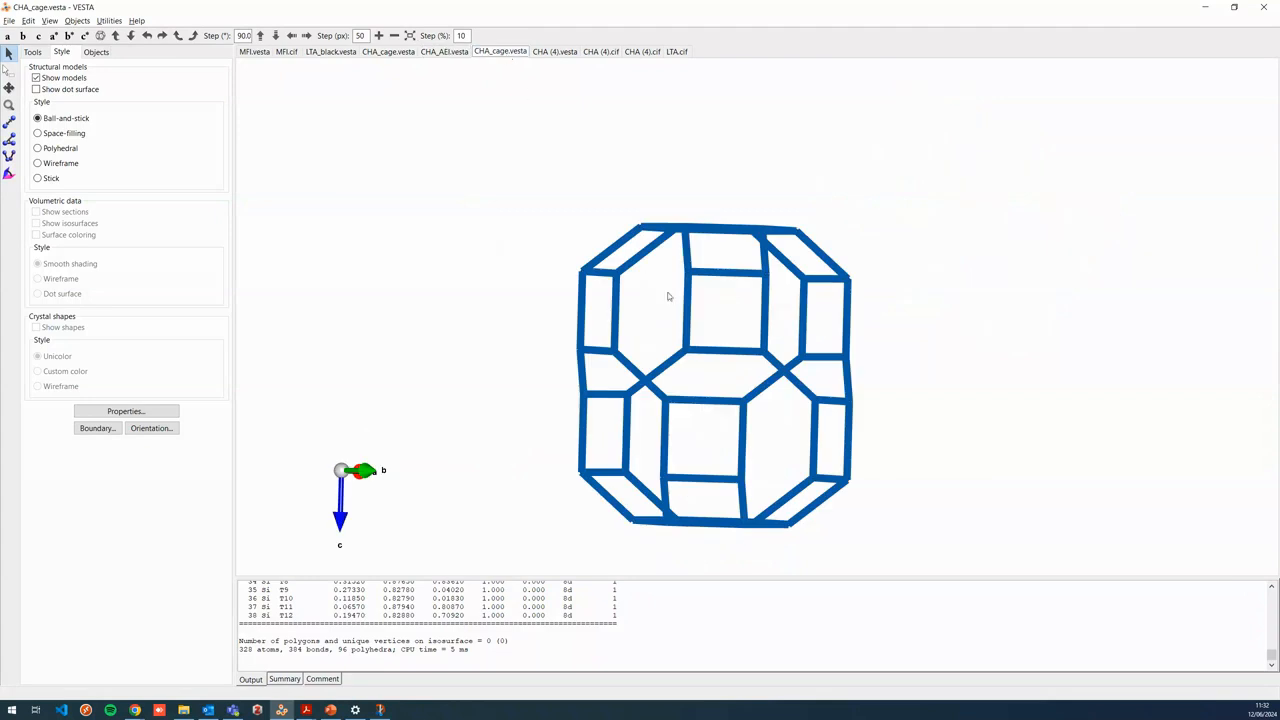
click(541, 51)
drag(770, 315, 600, 328)
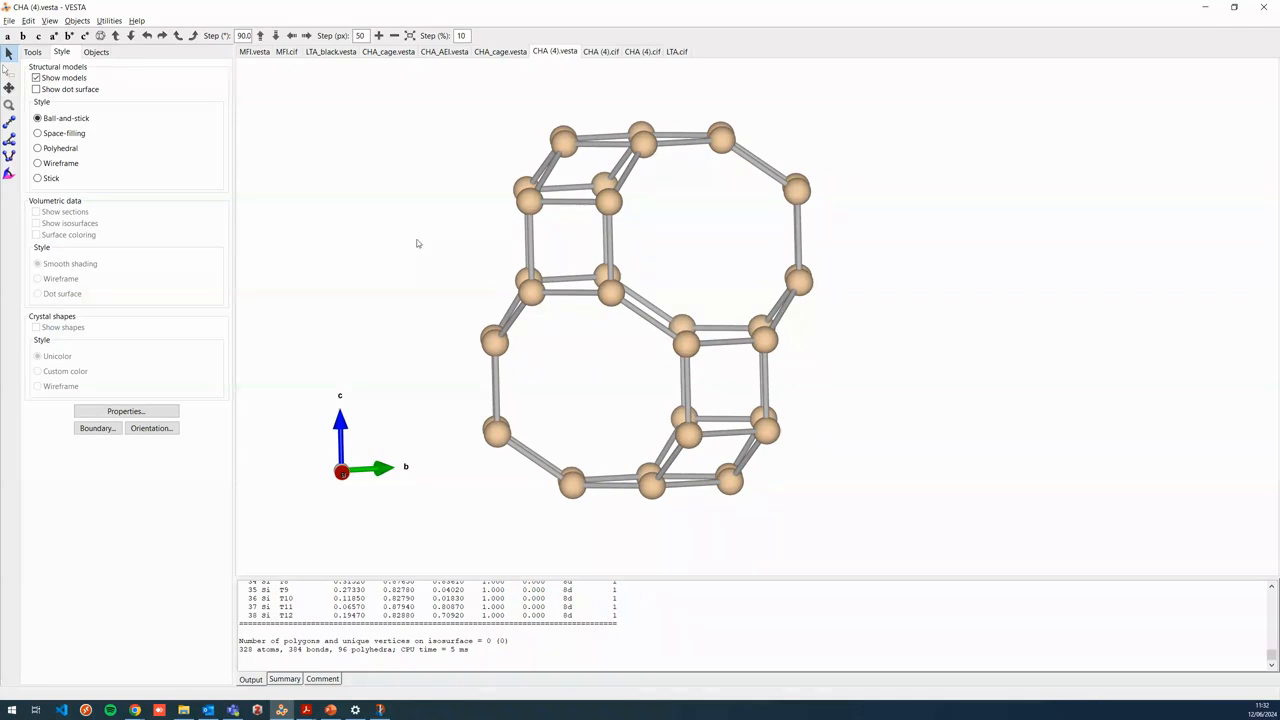
click(331, 51)
mouse_move(683, 308)
mouse_down()
mouse_move(797, 300)
mouse_move(634, 317)
mouse_move(761, 323)
mouse_move(617, 291)
mouse_move(673, 309)
mouse_up()
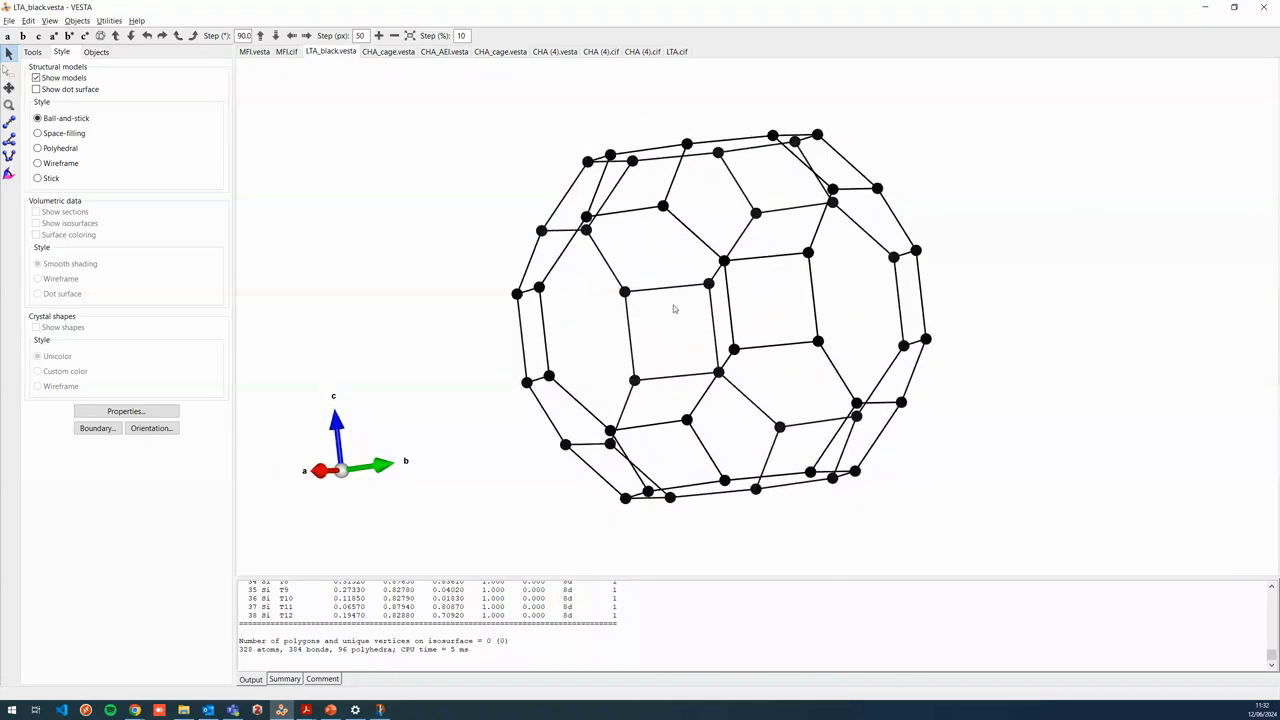
Step: Bring up the LTA.cif structure and rotate it to examine the framework and its dangling oxygen atoms
click(677, 51)
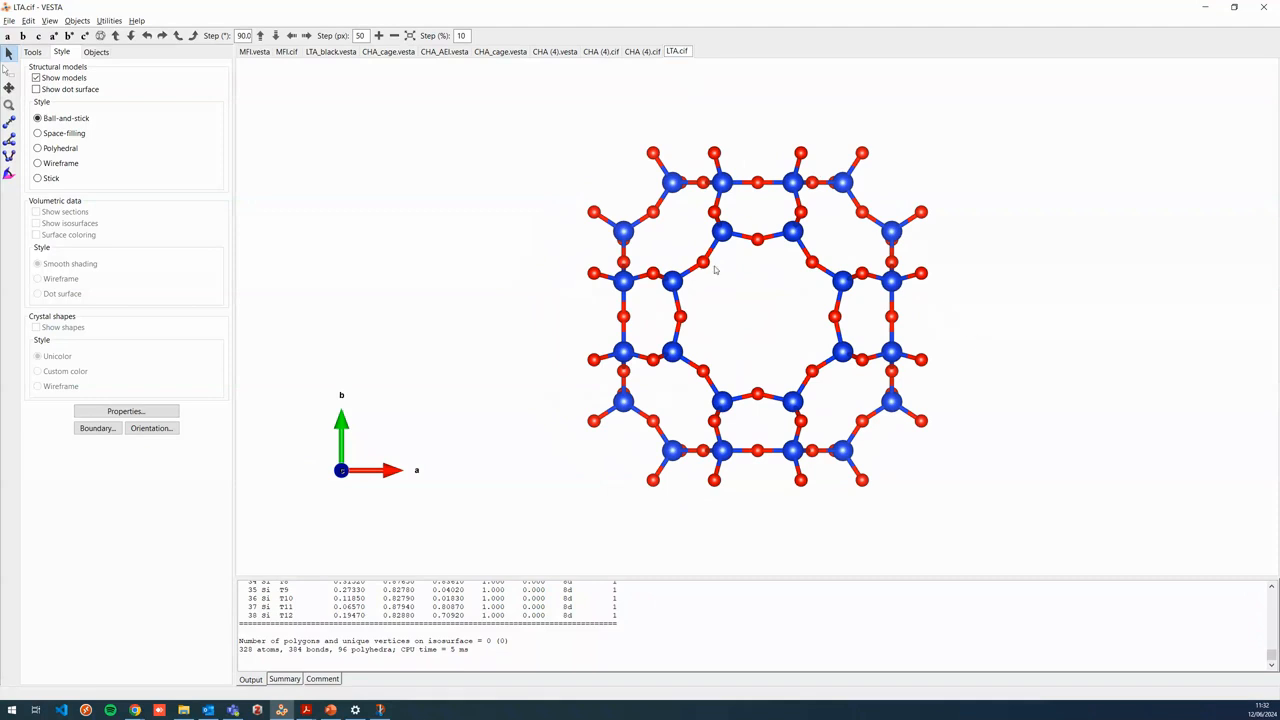
drag(910, 347, 808, 346)
drag(886, 318, 790, 338)
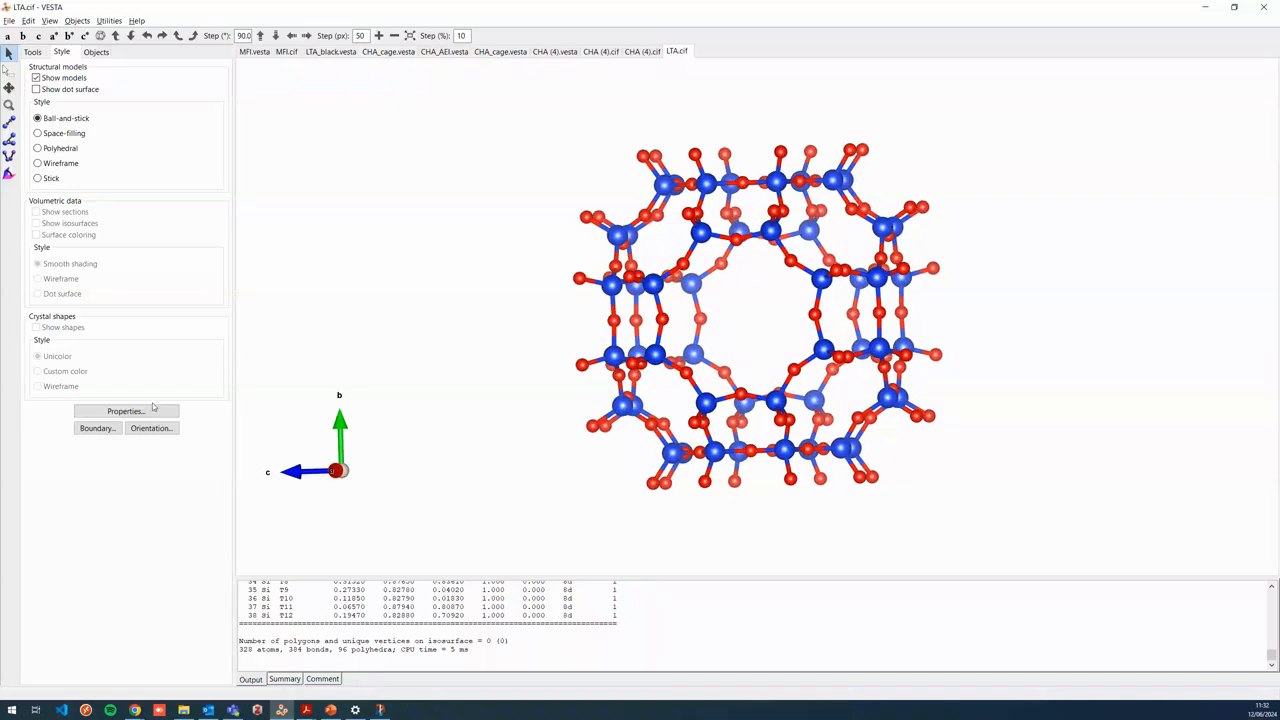
Step: Set the Si–O bond's boundary mode in LTA.cif to not search atoms beyond the boundary, and apply it
key(ctrl+b)
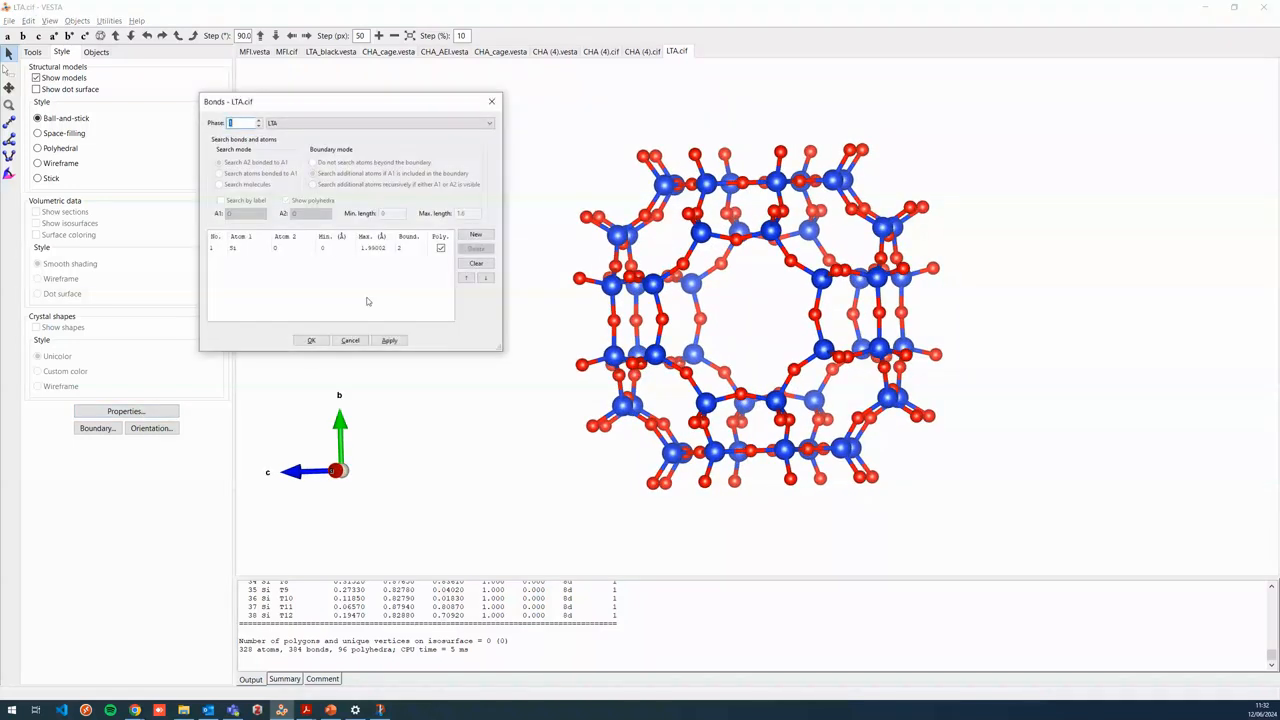
click(491, 101)
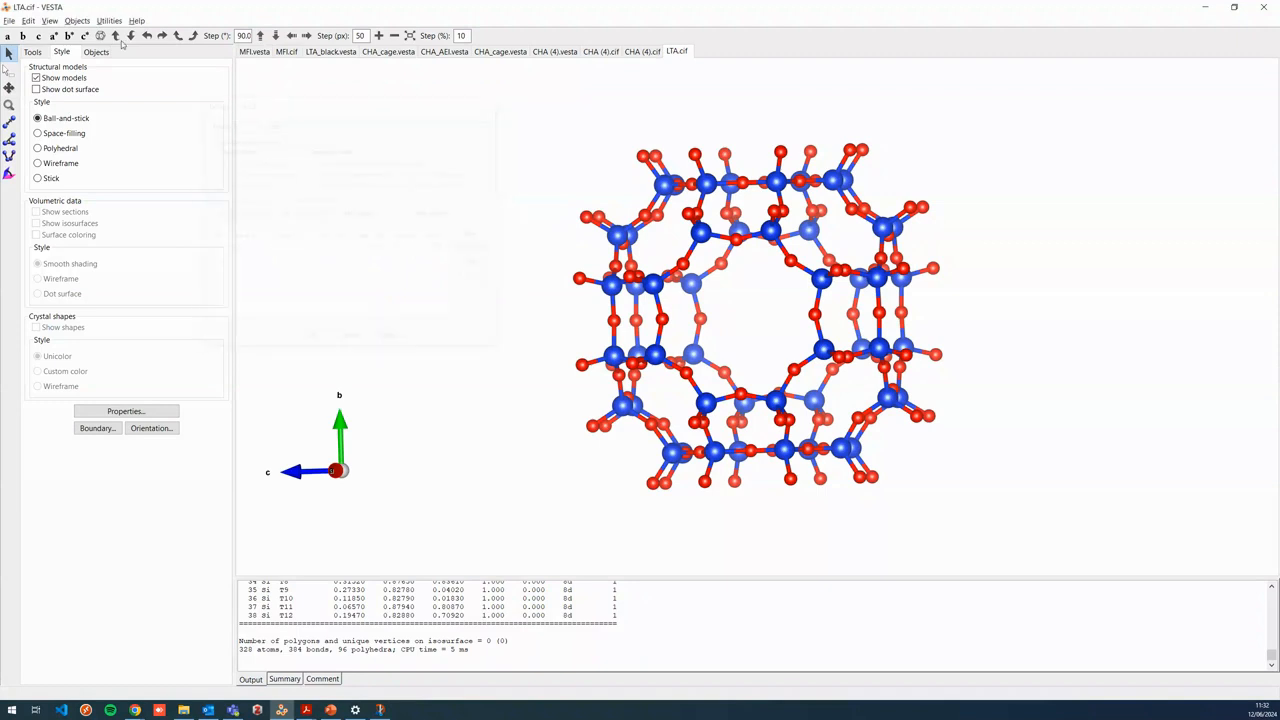
click(28, 21)
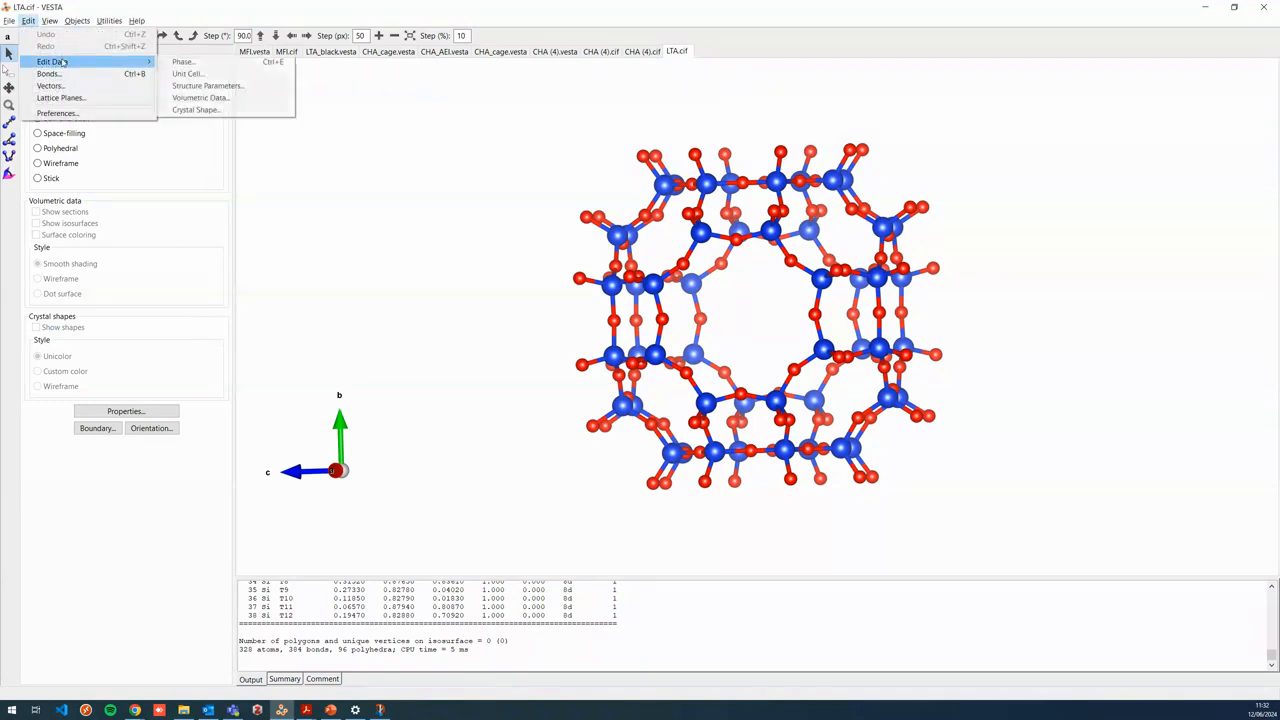
mouse_move(56, 21)
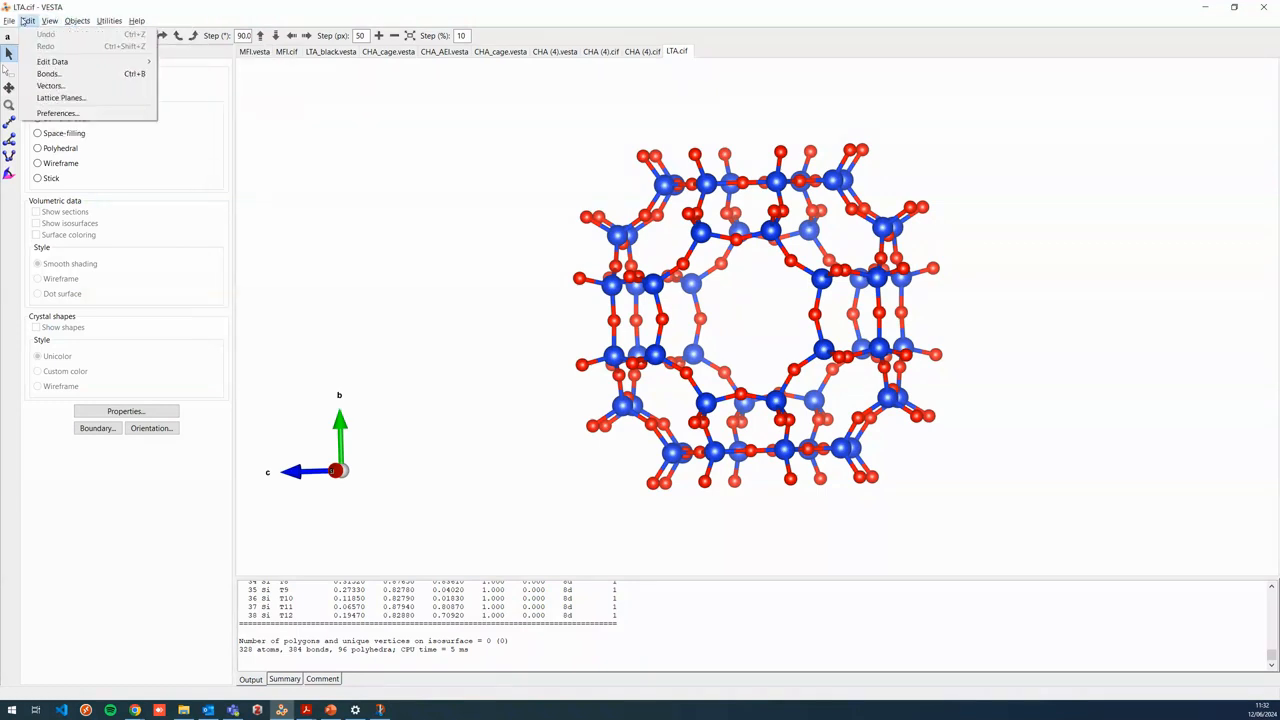
click(48, 74)
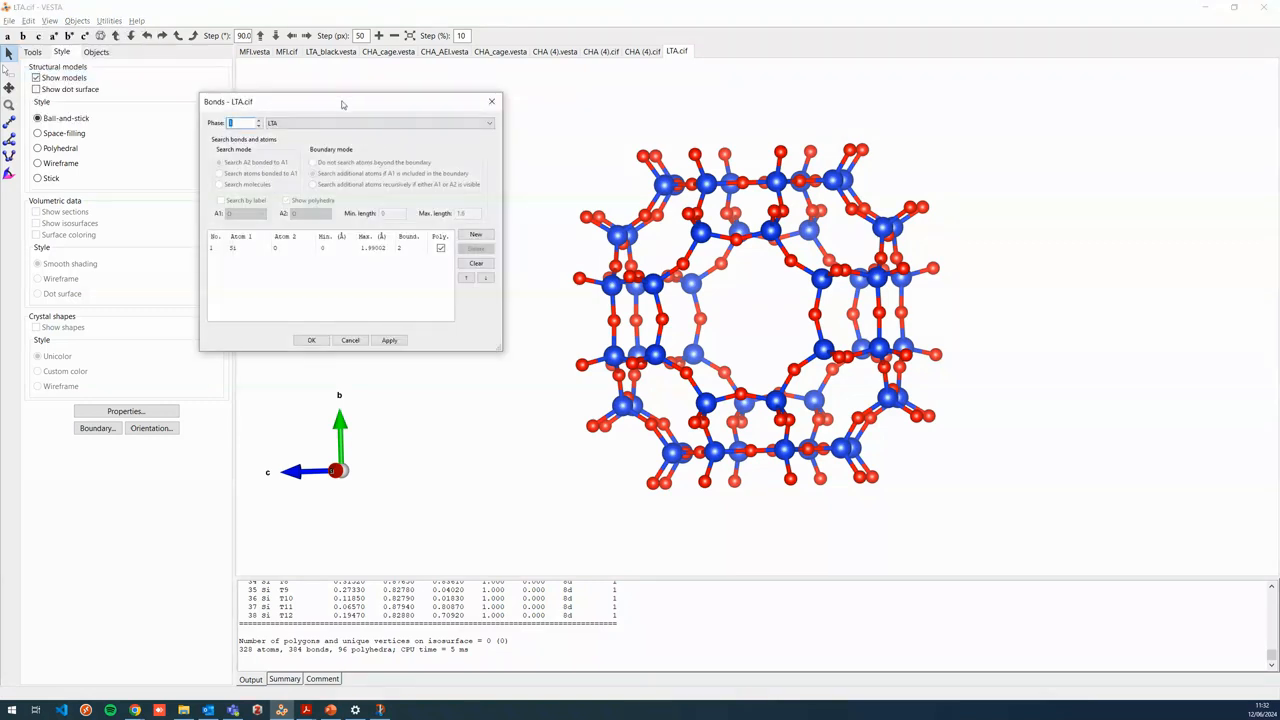
drag(341, 104, 353, 106)
click(348, 250)
click(370, 165)
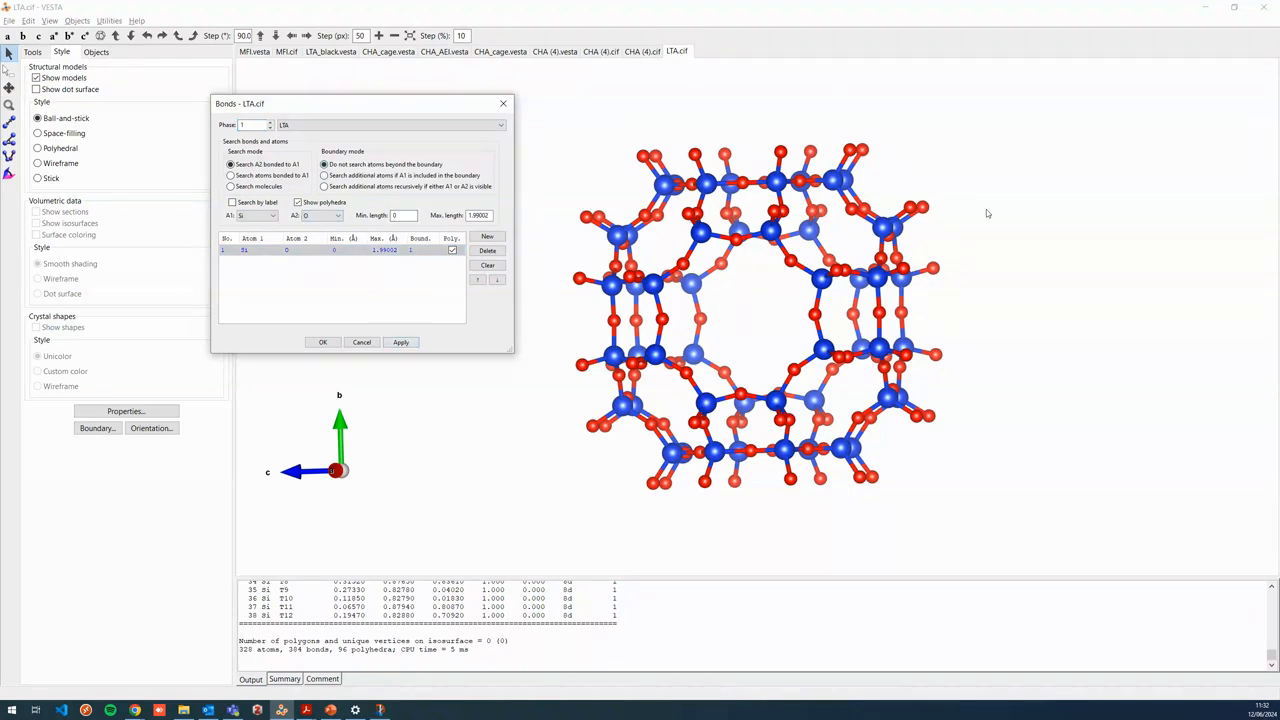
click(400, 343)
click(322, 342)
Step: Rotate the LTA cage and compare it with the finished LTA_black model
drag(914, 354, 785, 393)
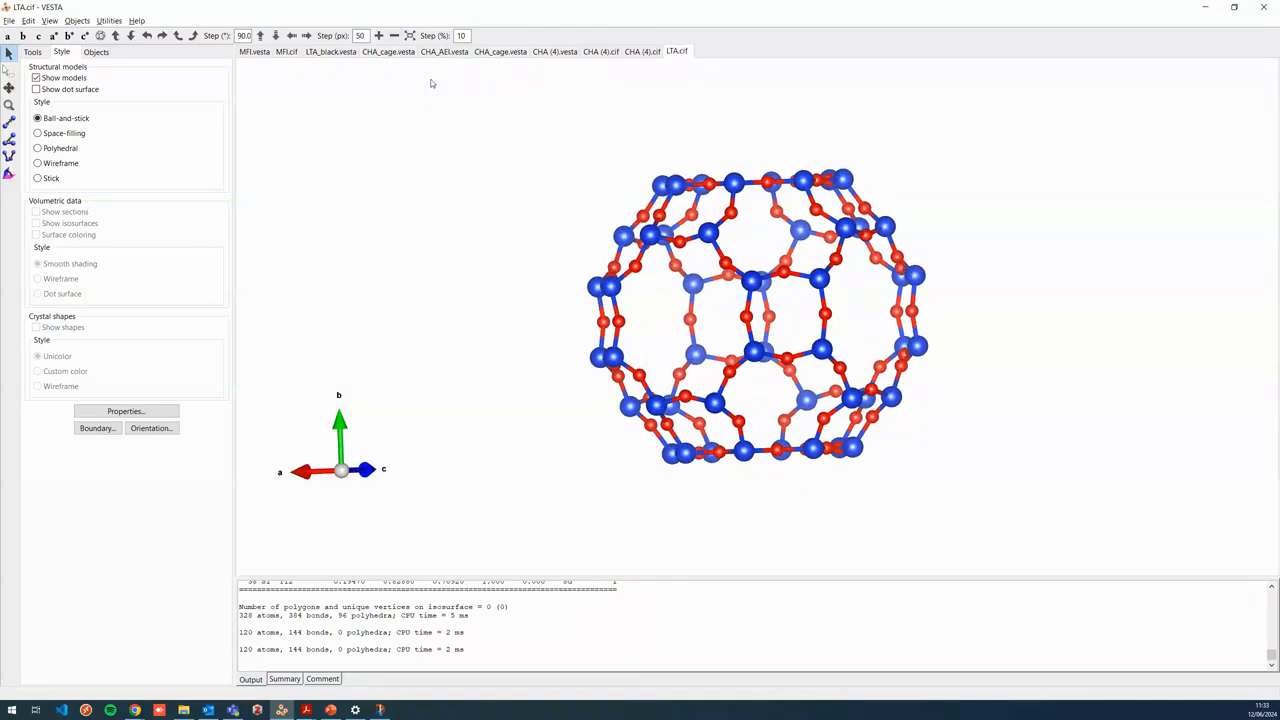
click(332, 51)
drag(635, 298, 797, 317)
click(677, 52)
drag(729, 276, 756, 327)
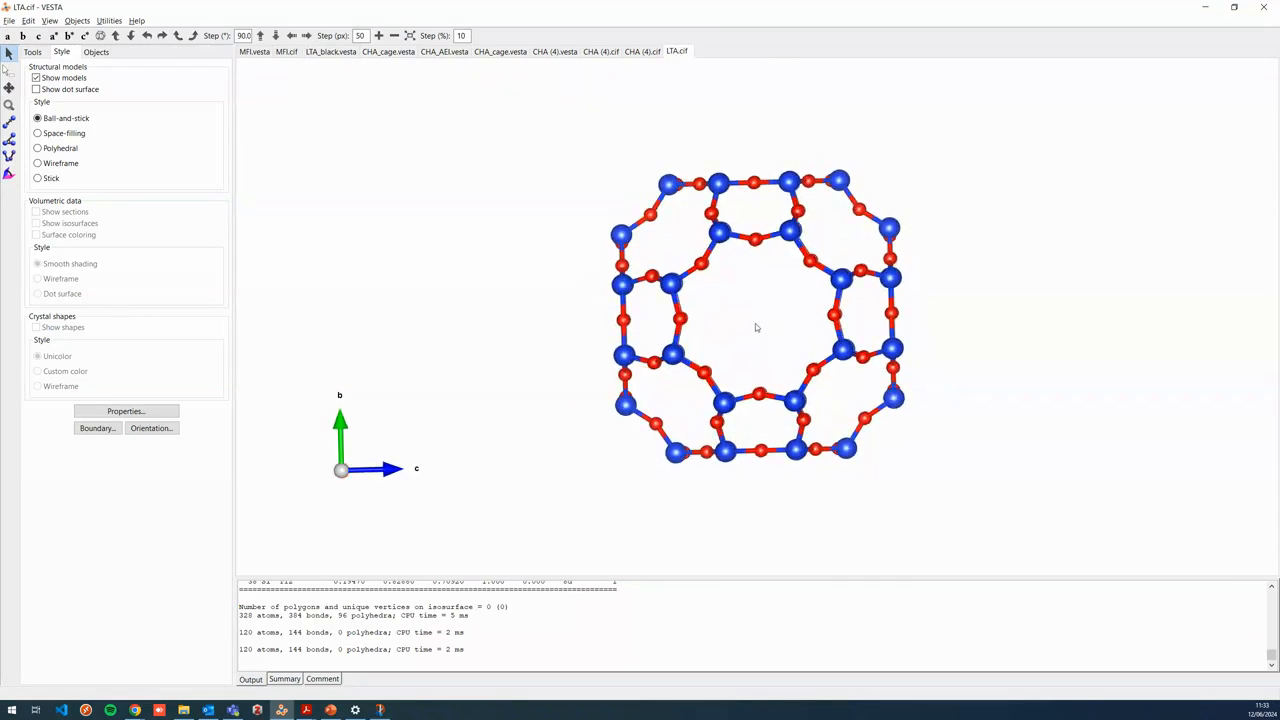
Step: Redefine the bond to connect Si to Si with a maximum length of 4, and apply it
key(ctrl+b)
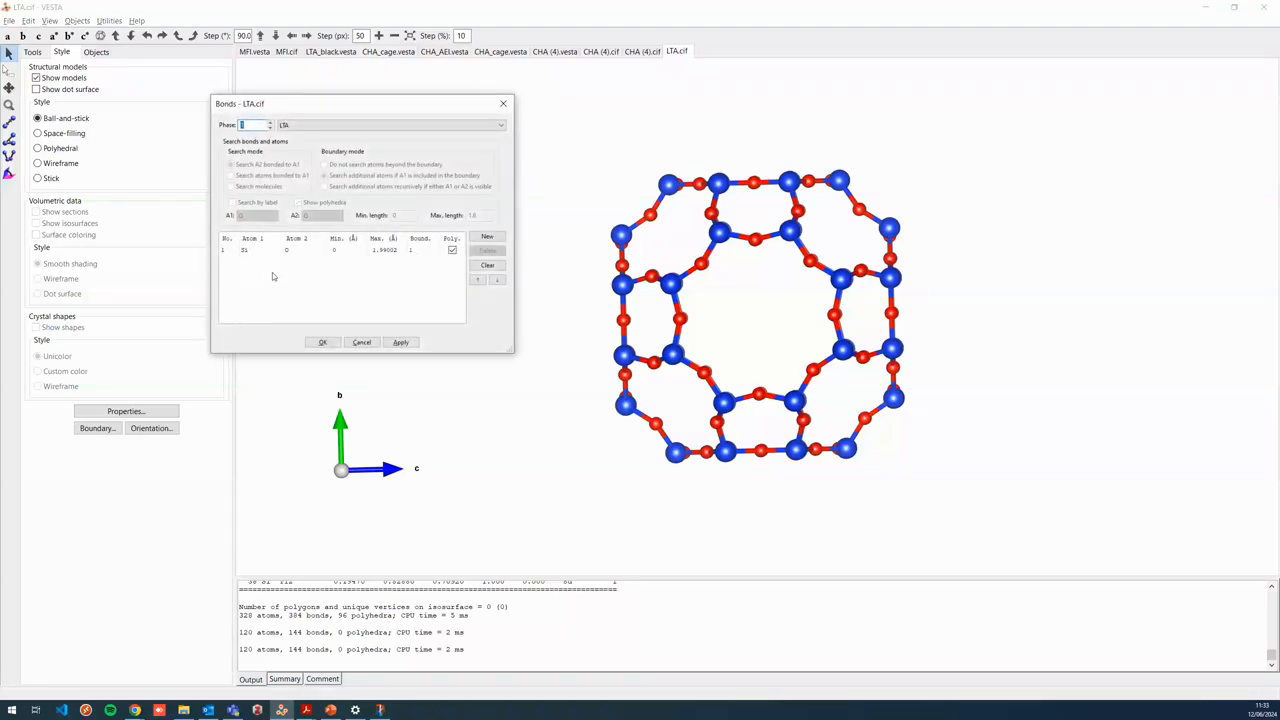
click(270, 250)
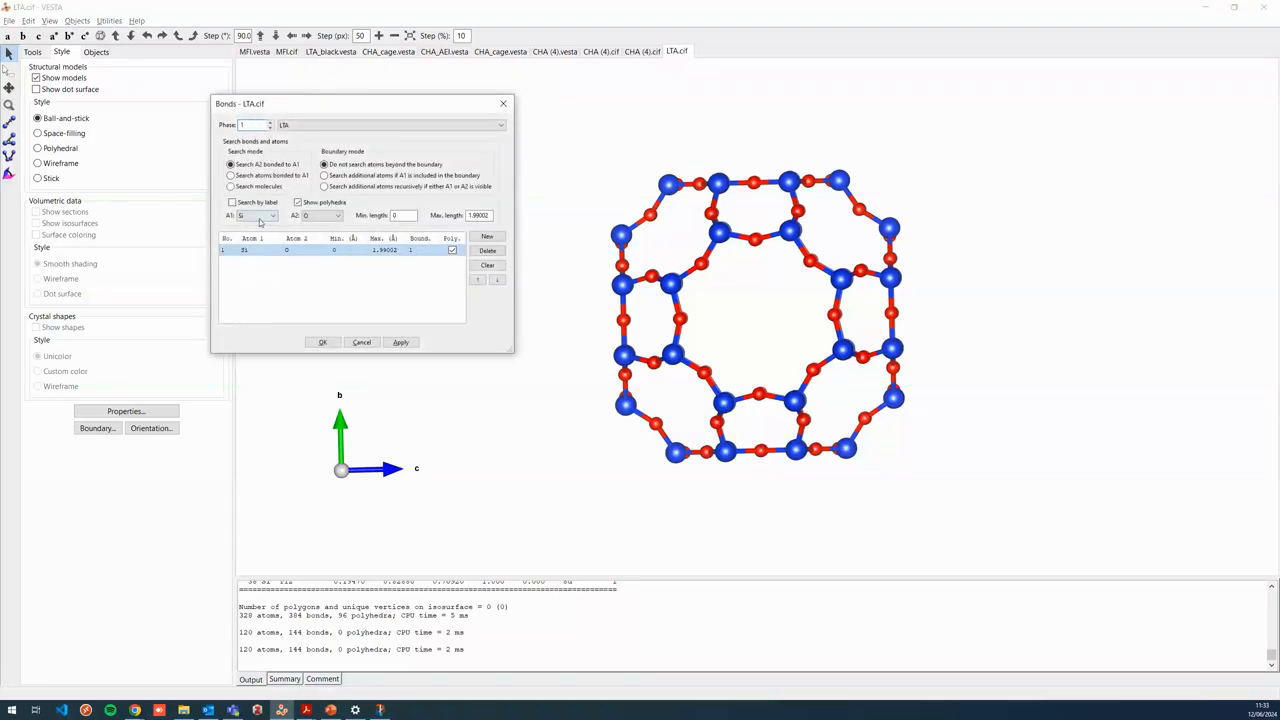
click(338, 216)
click(318, 229)
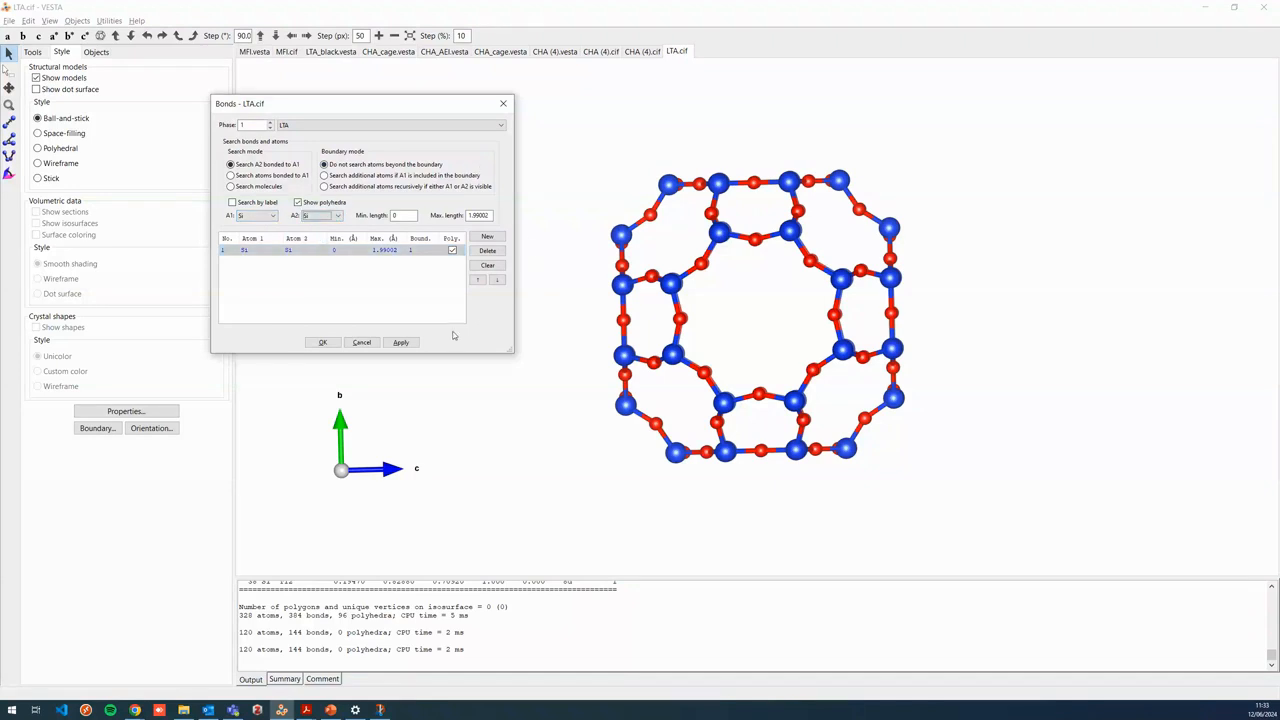
double_click(488, 215)
text(4)
click(401, 342)
drag(686, 286, 940, 326)
click(320, 342)
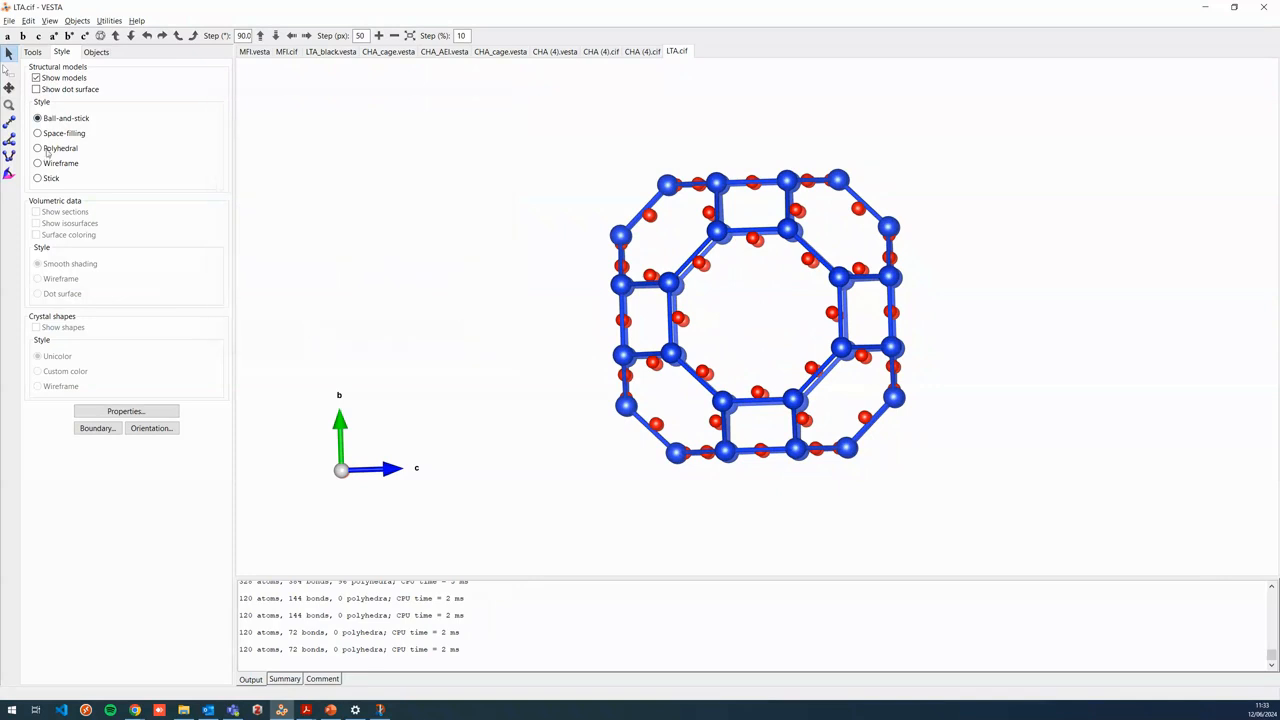
Step: Hide all oxygen atoms in the LTA model and inspect the remaining silicon cage
click(96, 51)
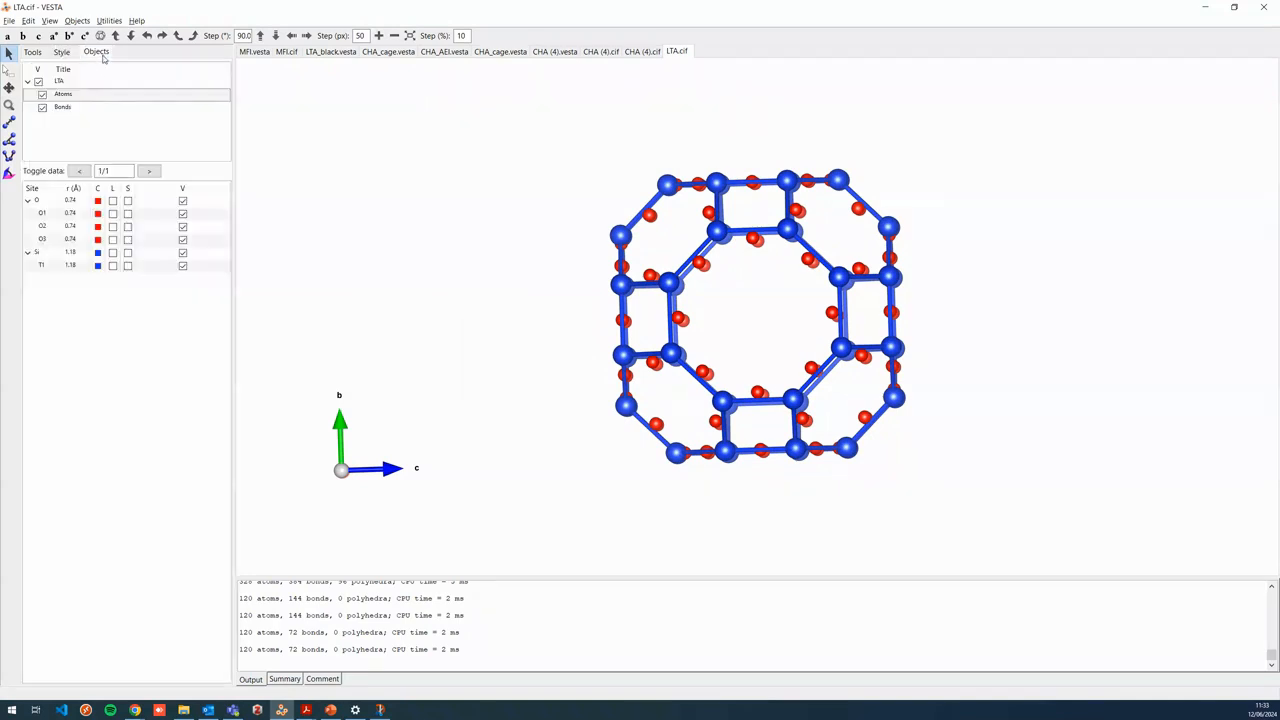
click(182, 201)
drag(992, 360, 690, 360)
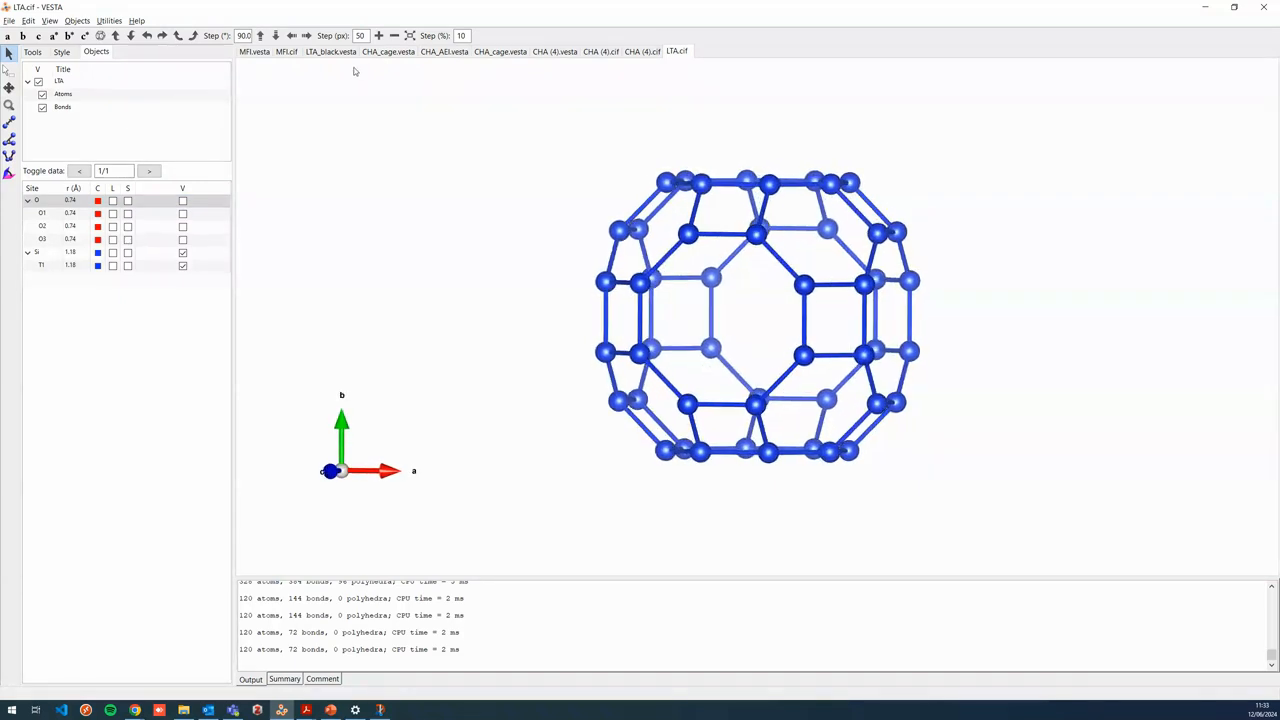
Step: Set the bond style to Unicolor cylinder in the LTA model's properties
click(62, 51)
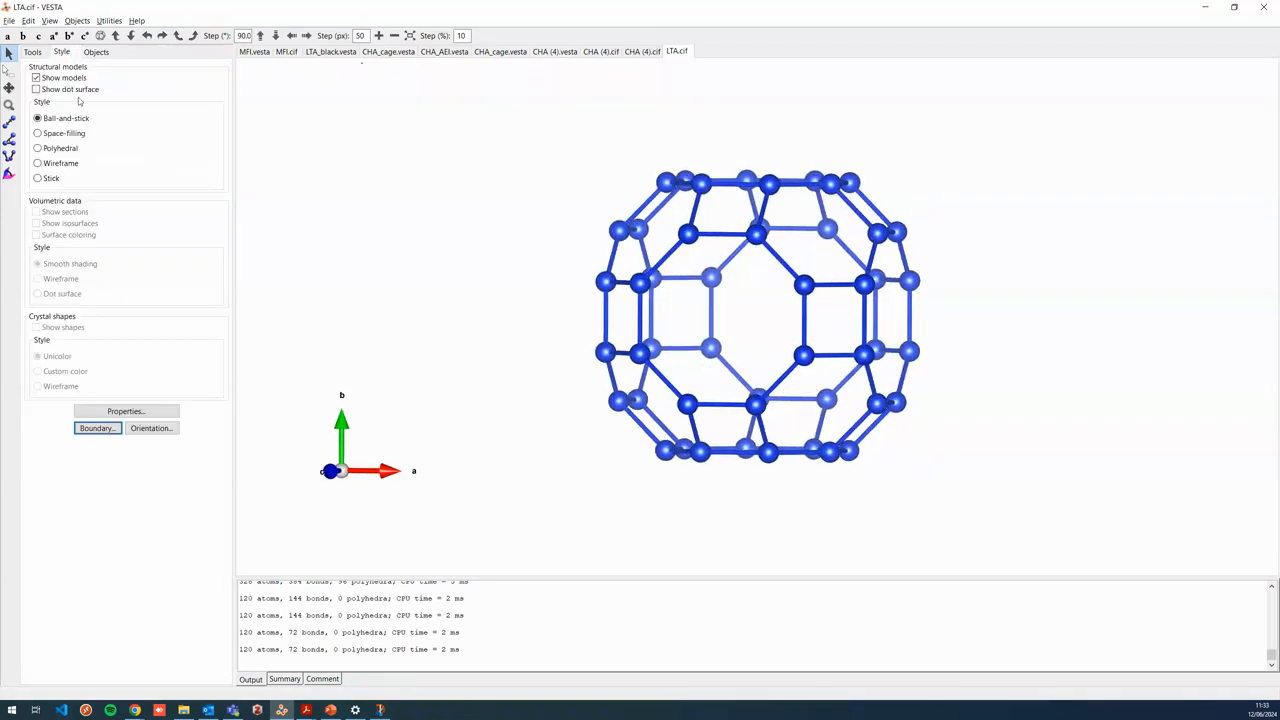
click(108, 411)
drag(212, 97, 380, 98)
mouse_move(770, 305)
mouse_down()
mouse_move(777, 317)
mouse_move(762, 308)
mouse_up()
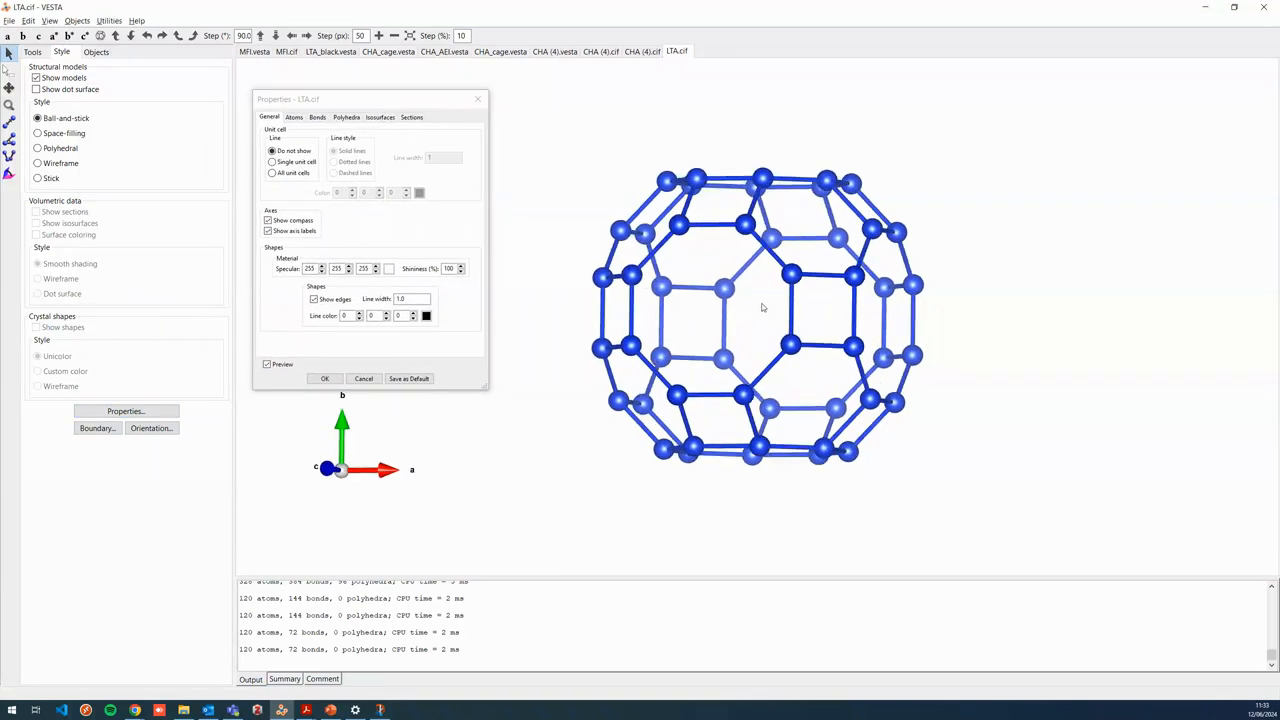
click(316, 118)
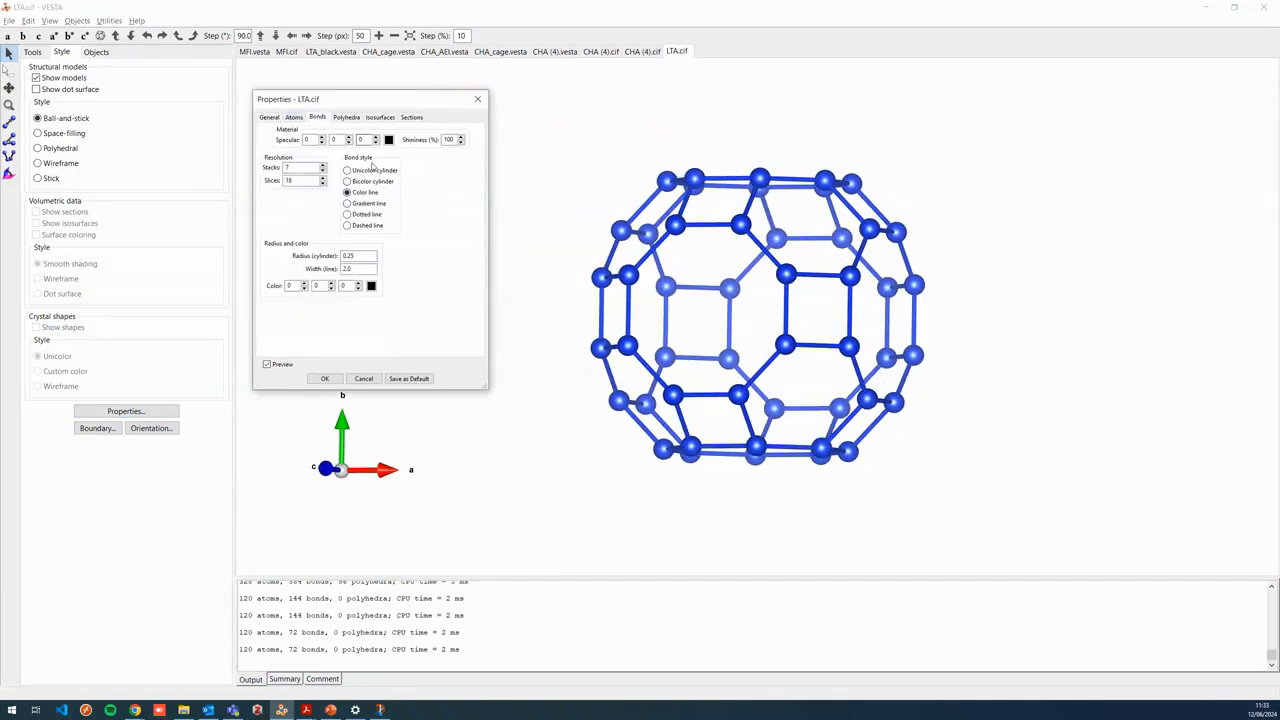
click(368, 171)
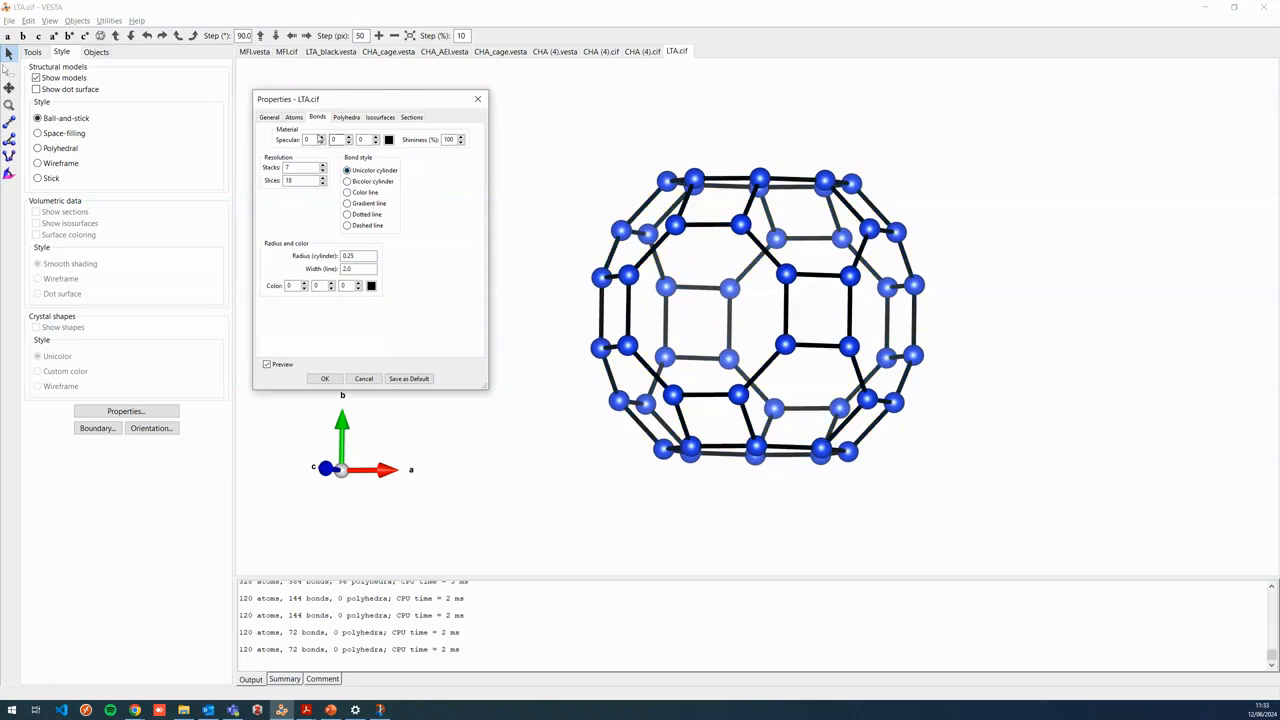
Step: Set the silicon atoms' colour to black (0, 0, 0) and accept the atom properties
click(294, 117)
click(364, 167)
click(349, 187)
click(458, 179)
click(265, 194)
click(275, 262)
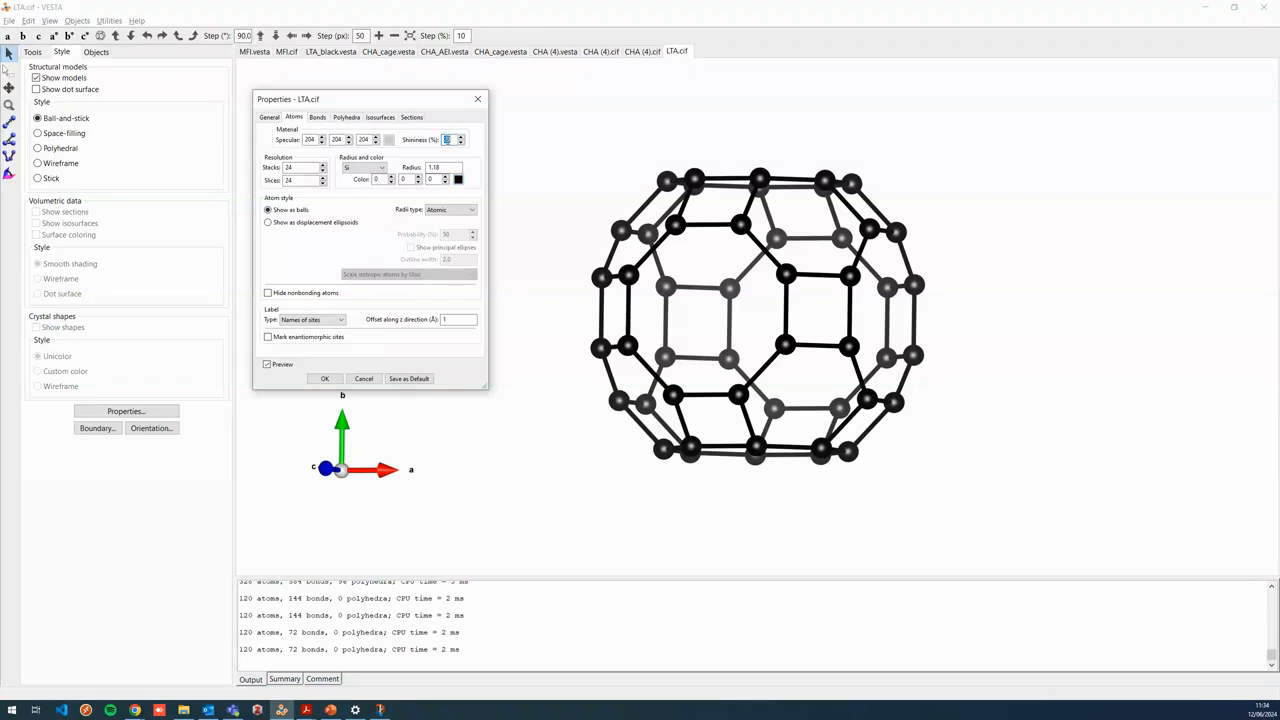
click(442, 167)
drag(869, 298, 700, 300)
click(325, 379)
Step: Compare the restyled LTA.cif cage with the LTA_black model by rotating both
click(337, 52)
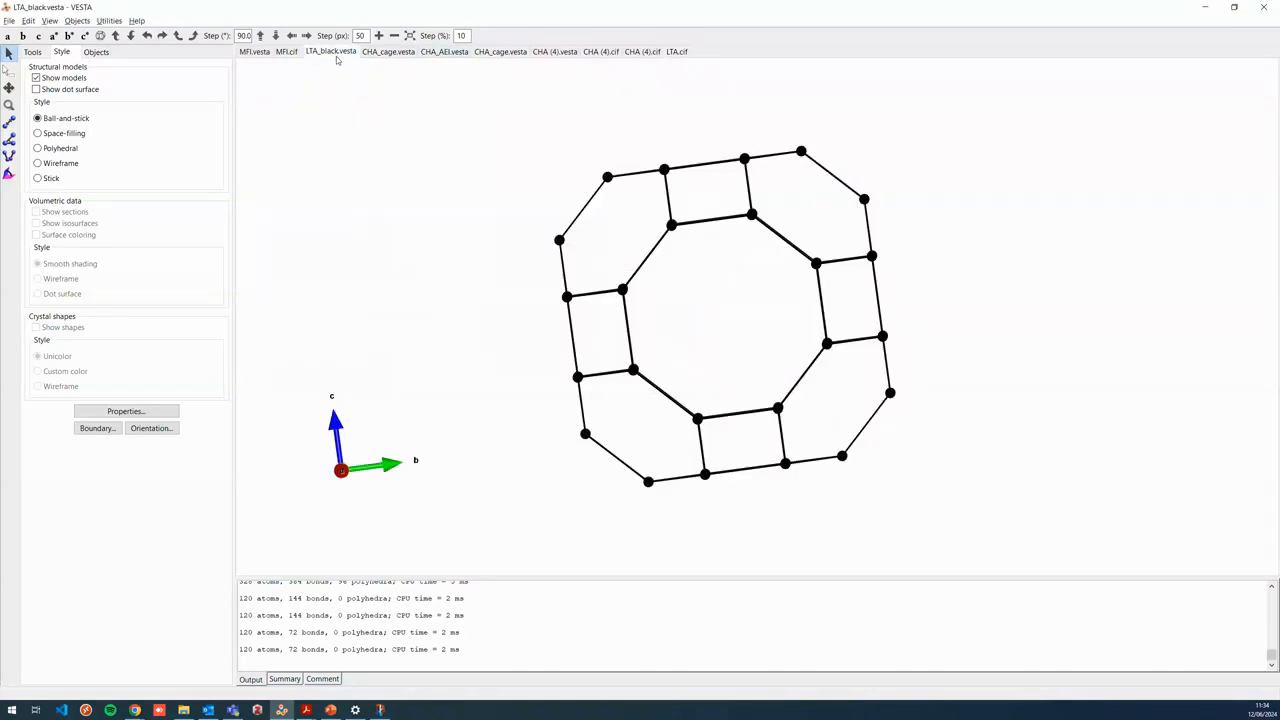
drag(610, 267, 618, 138)
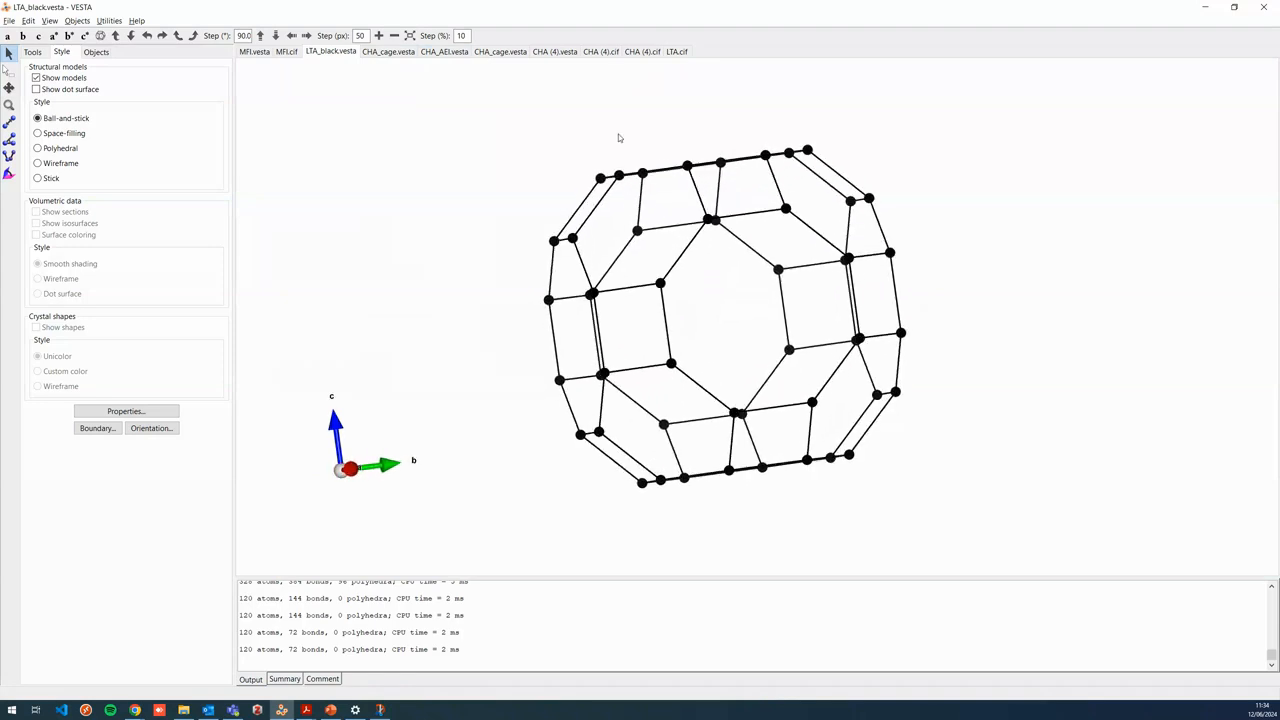
click(601, 52)
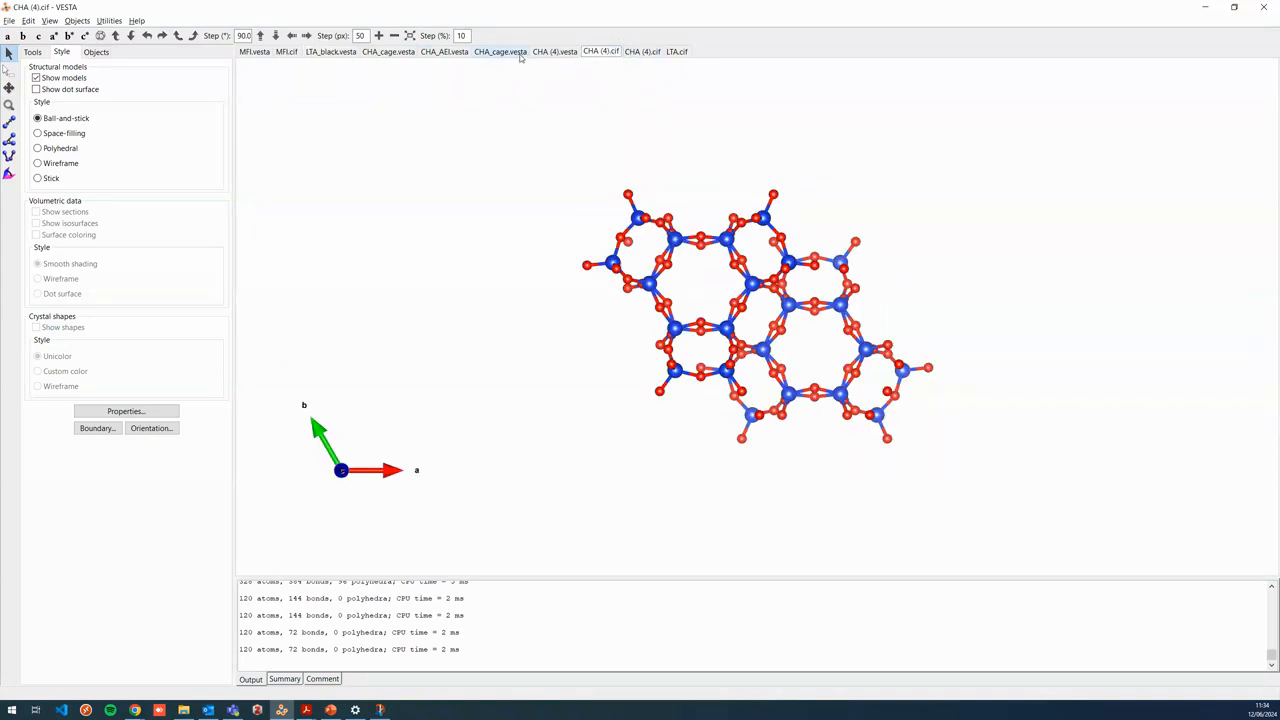
click(677, 51)
drag(766, 283, 652, 308)
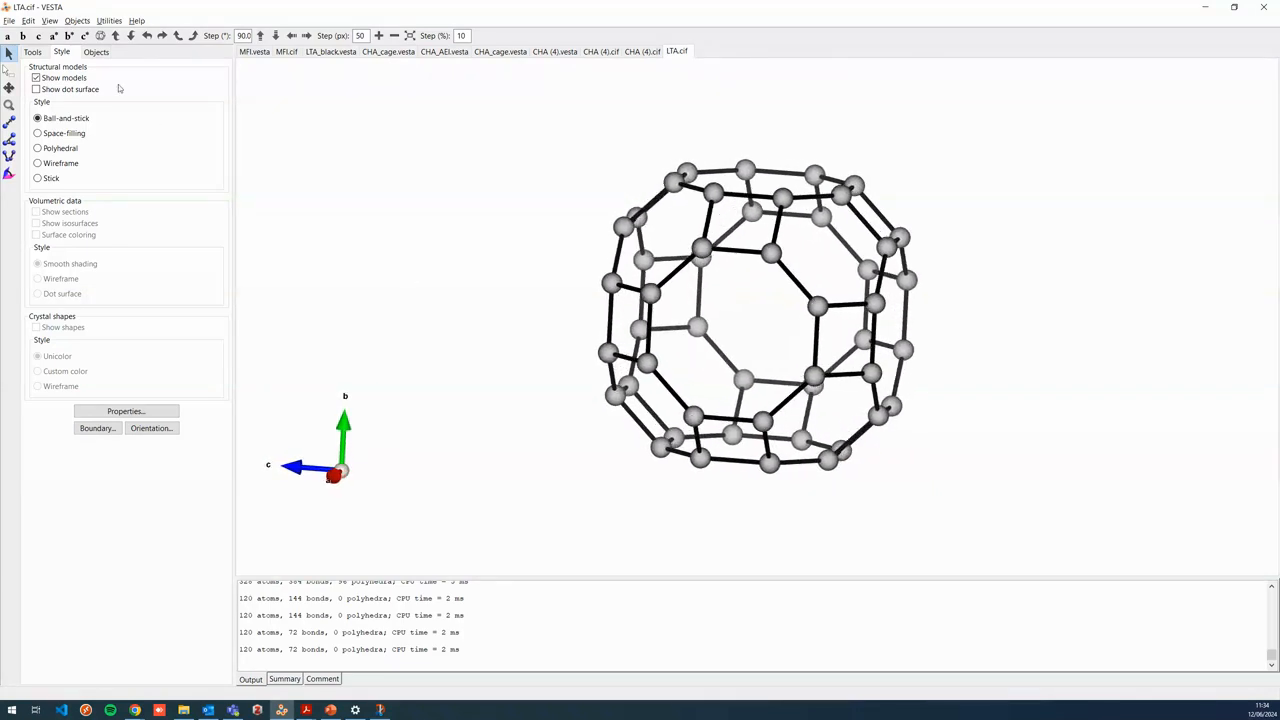
Step: Orient the LTA cage along the b axis, restrict rotation to the Y axis, and turn the cage sideways
click(9, 36)
click(22, 36)
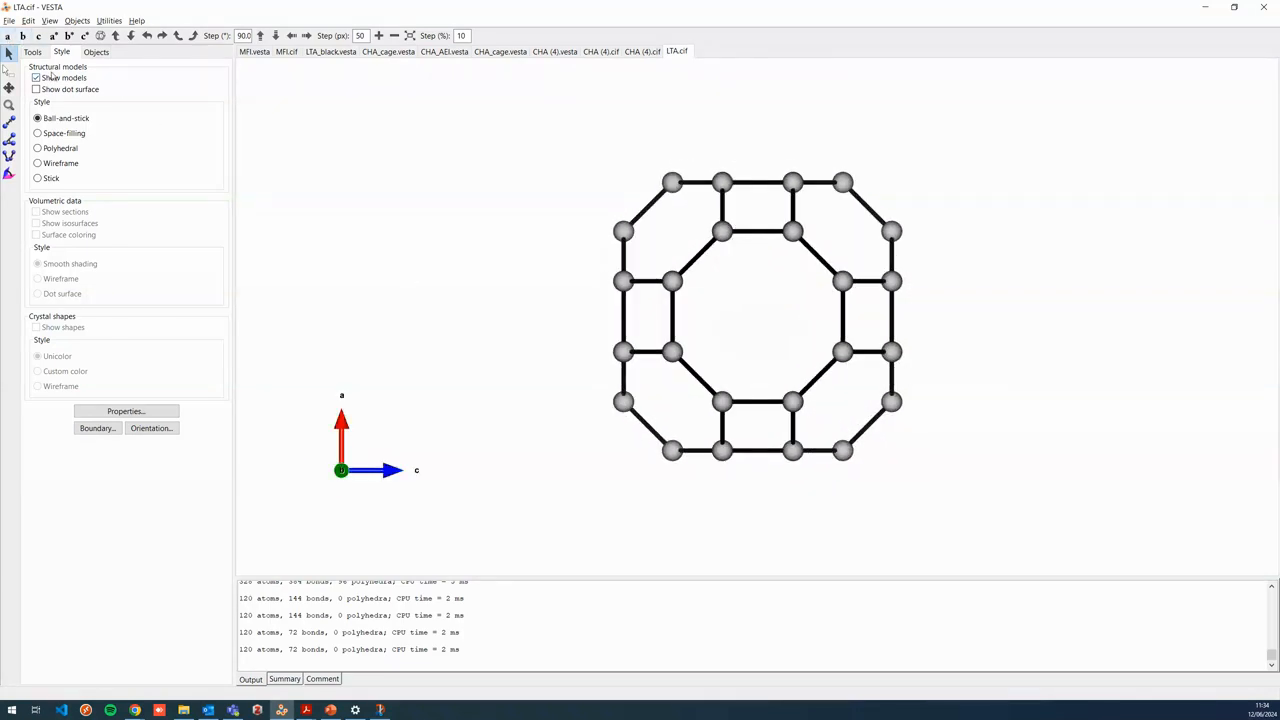
click(11, 57)
click(63, 173)
drag(848, 366, 804, 367)
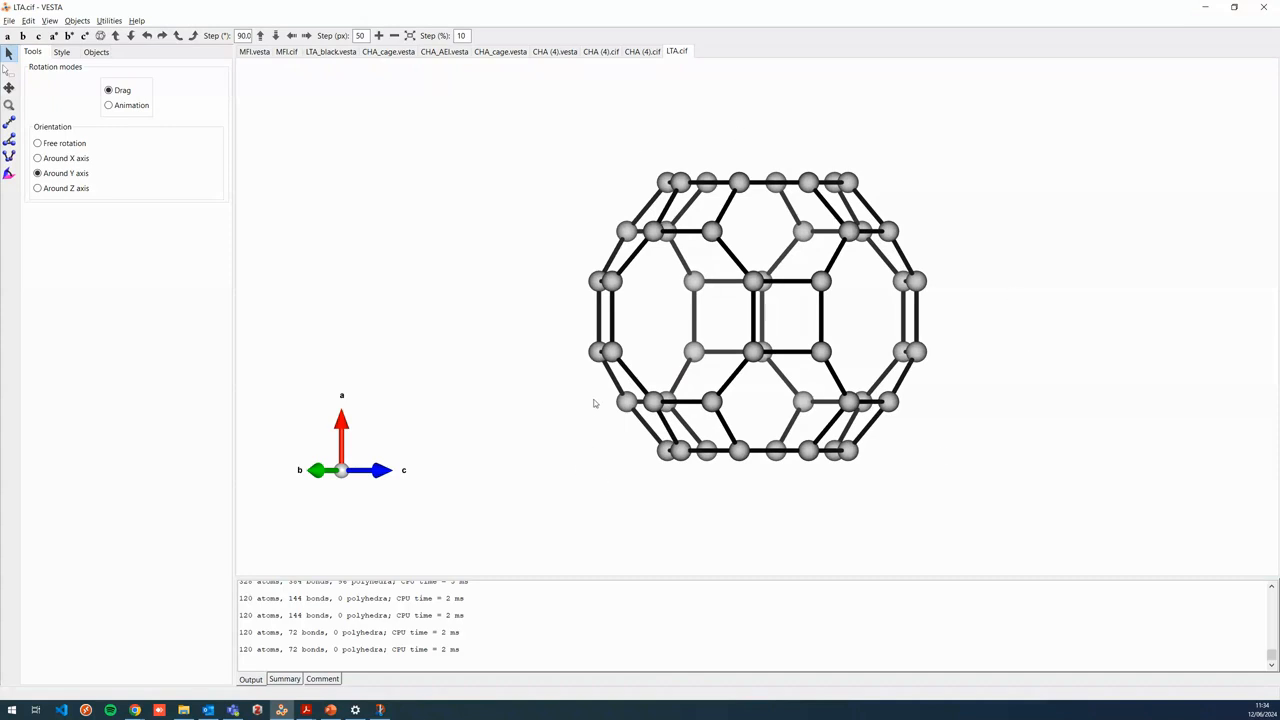
drag(683, 387, 671, 363)
Step: Extend the LTA model's boundary to x(max) 2, apply it, and rotate to view the two stacked cages
click(62, 52)
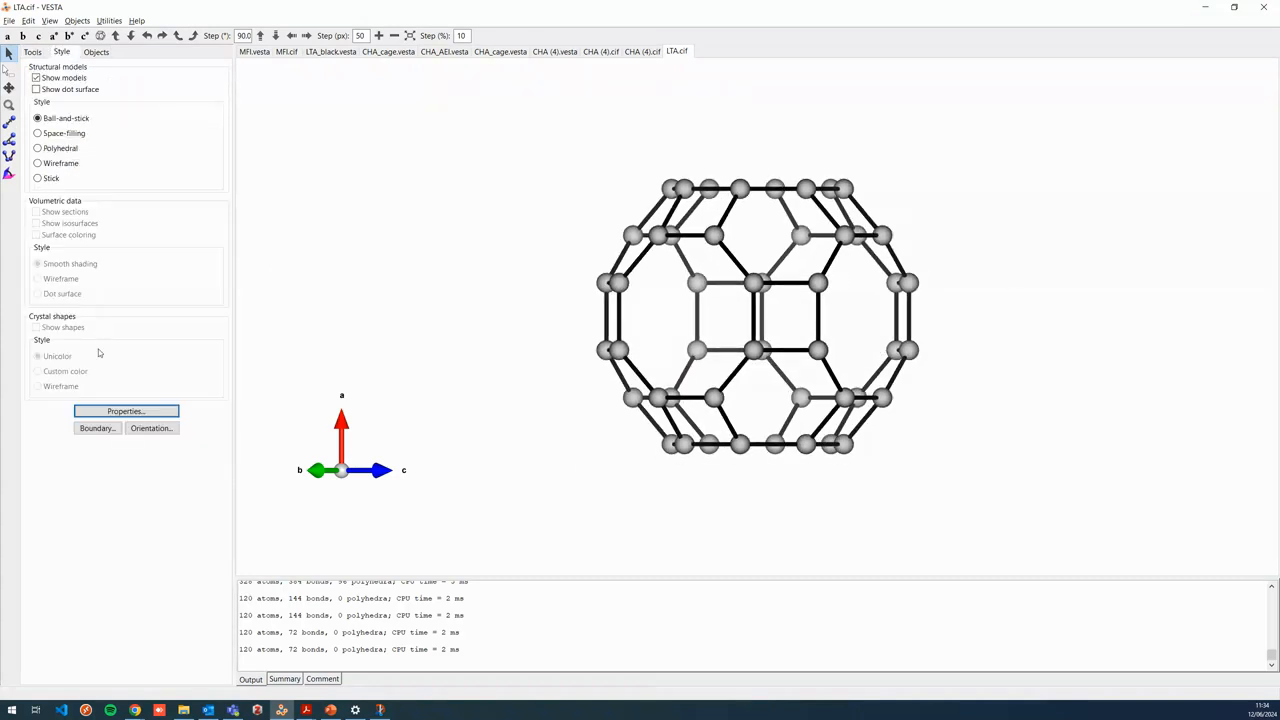
click(97, 428)
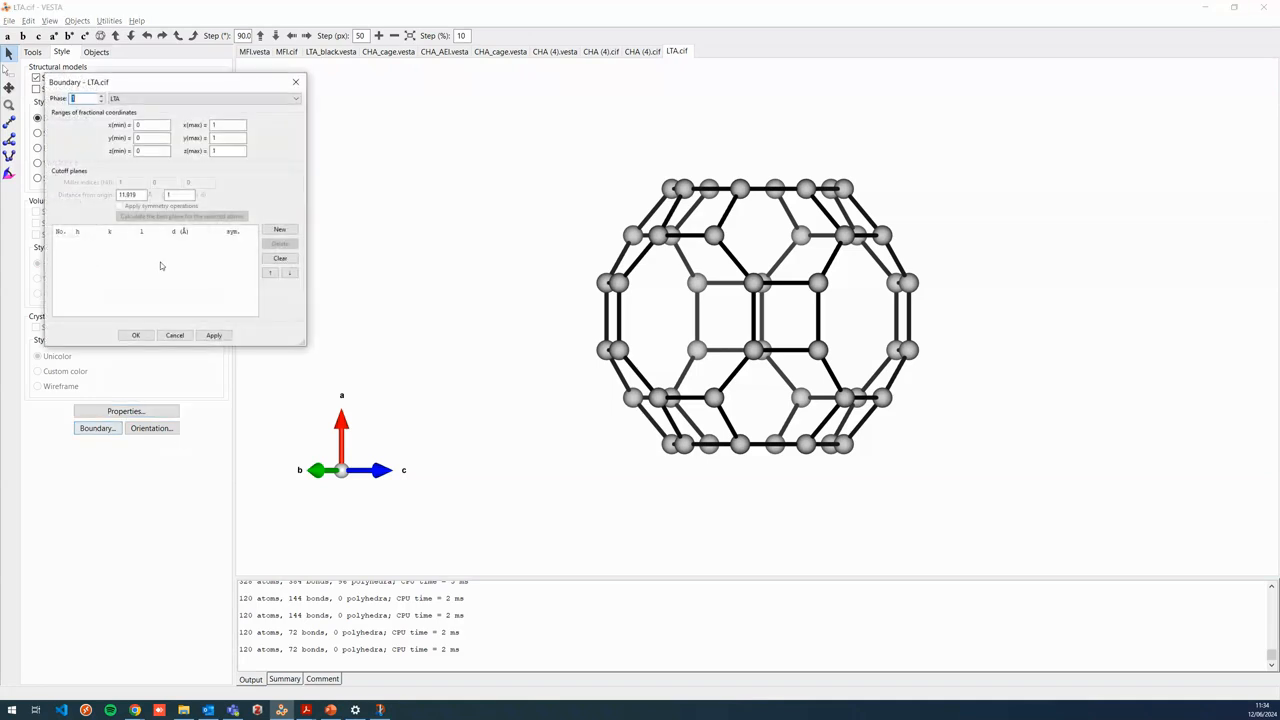
drag(174, 73, 244, 63)
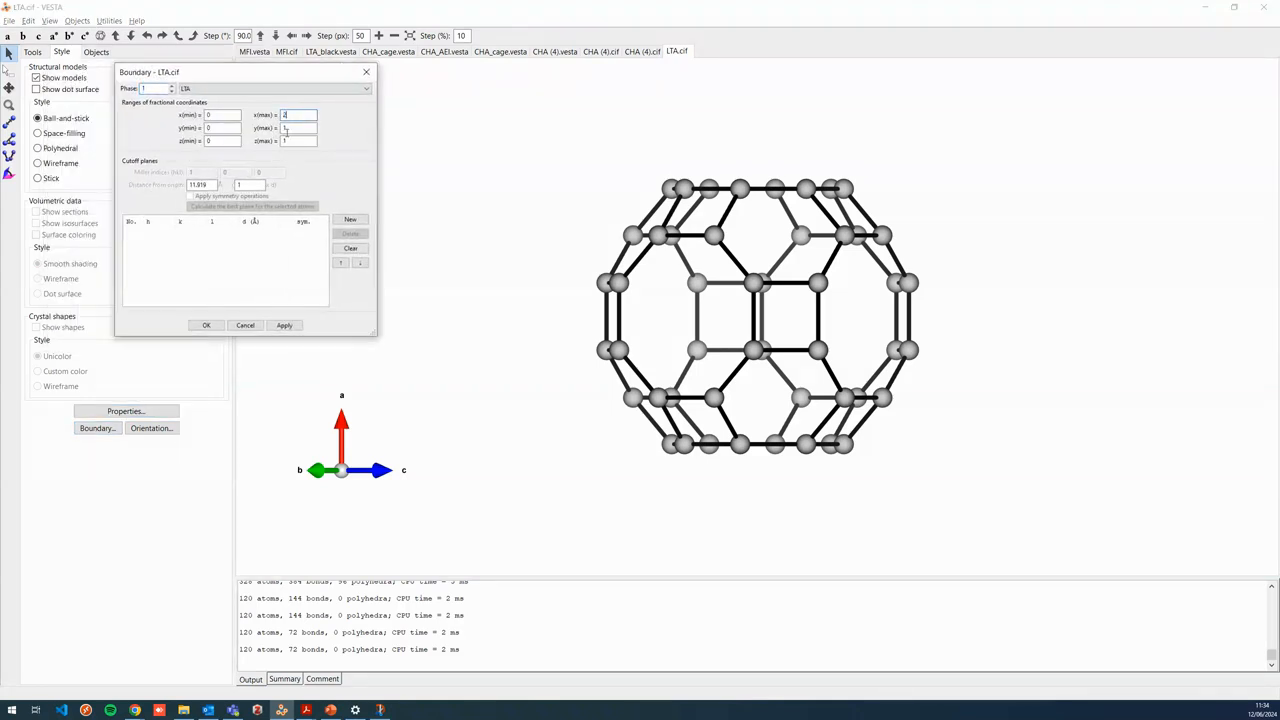
click(284, 325)
drag(818, 408, 769, 401)
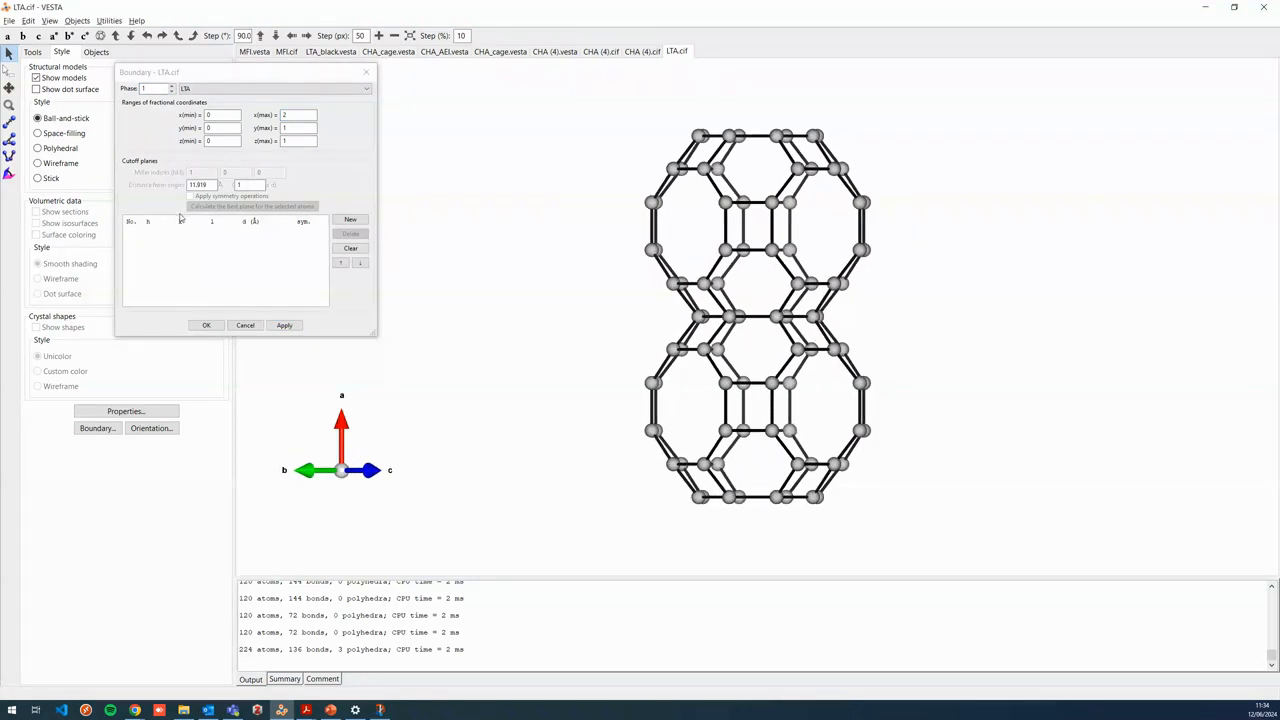
Step: Set y(max) and z(max) of the LTA boundary to 2, accept it, and turn the extended framework around
click(288, 152)
text(2)
key(Tab)
text(2)
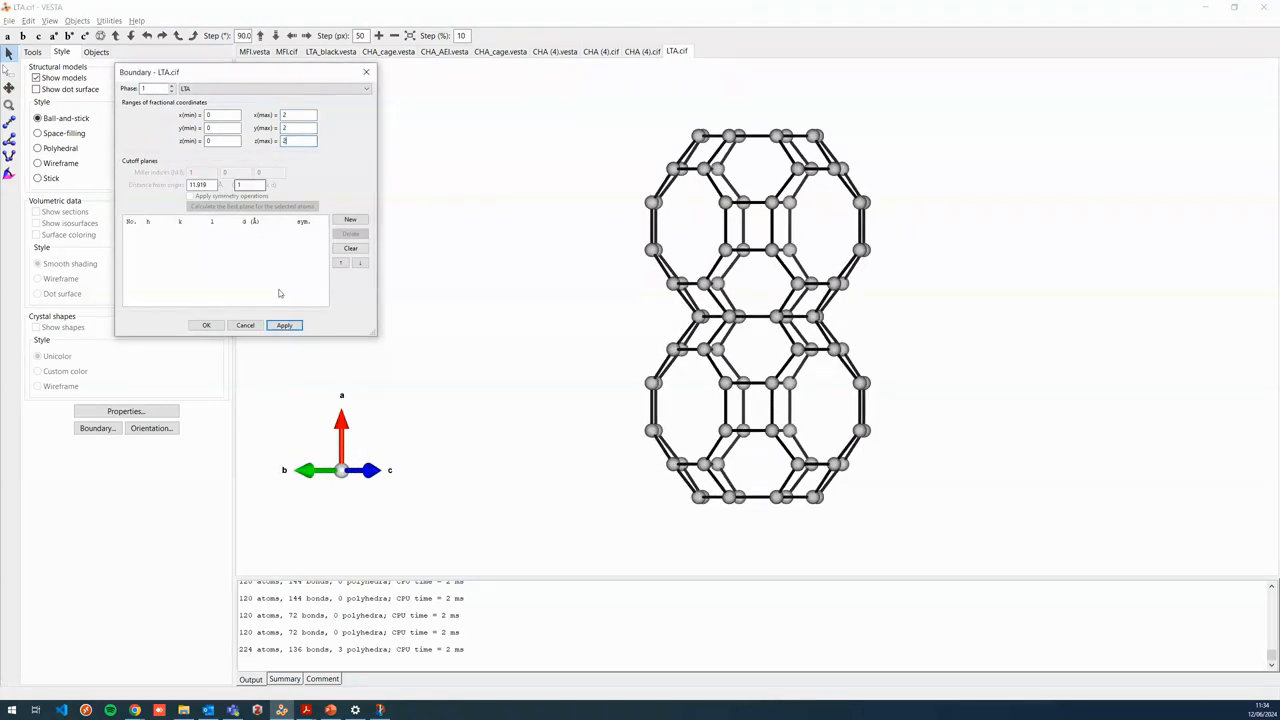
click(284, 325)
drag(912, 382, 705, 332)
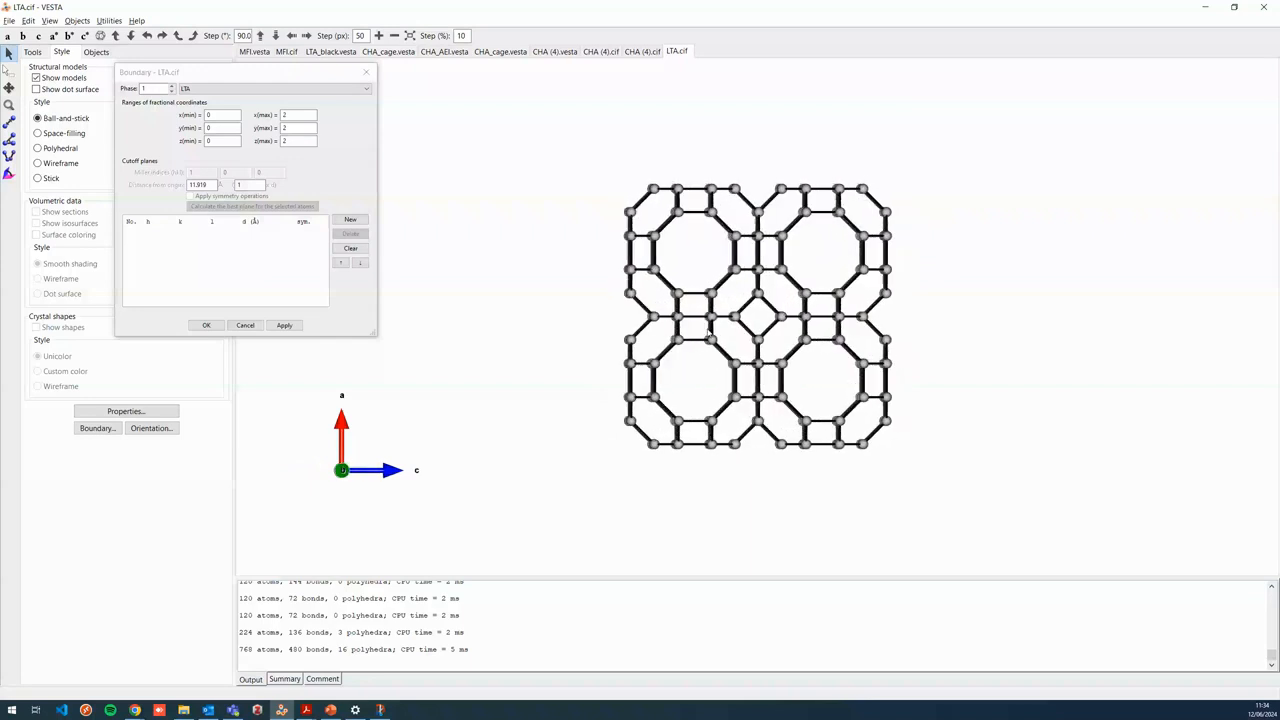
click(210, 326)
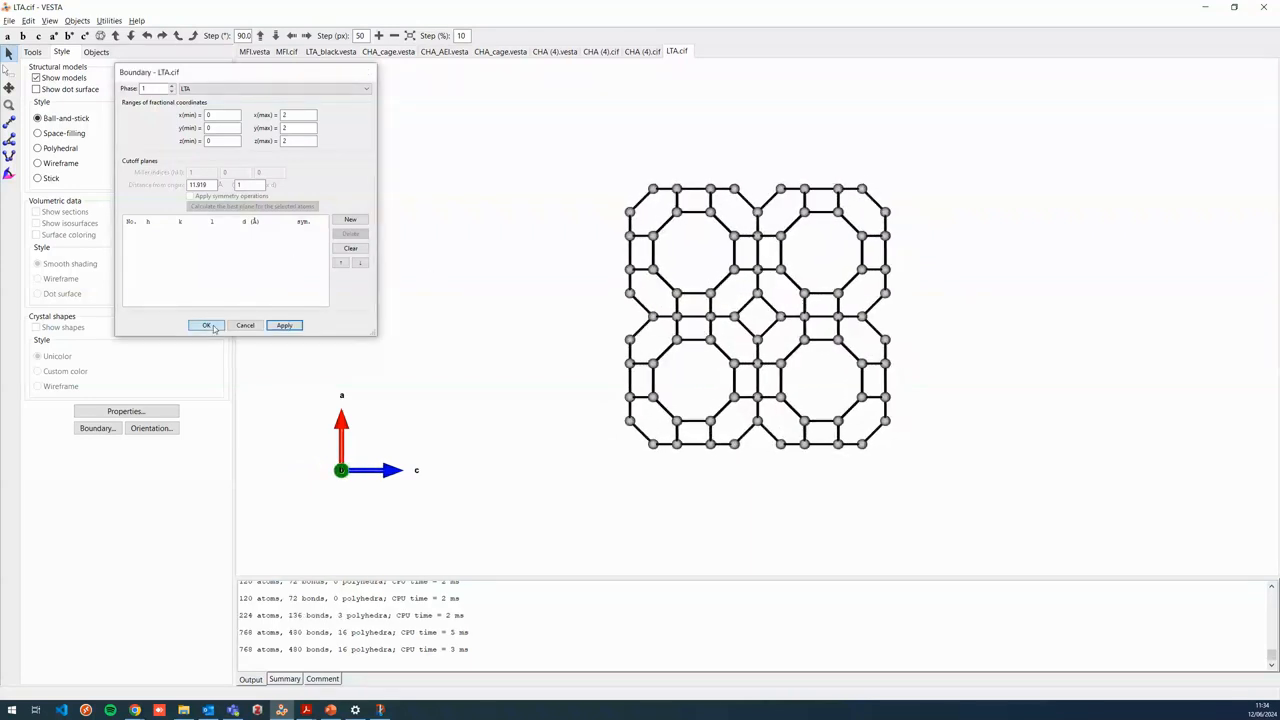
drag(760, 344, 399, 414)
Step: Reset the LTA boundary maxima to 1 in x, y and z, and rotate the single cage
click(80, 430)
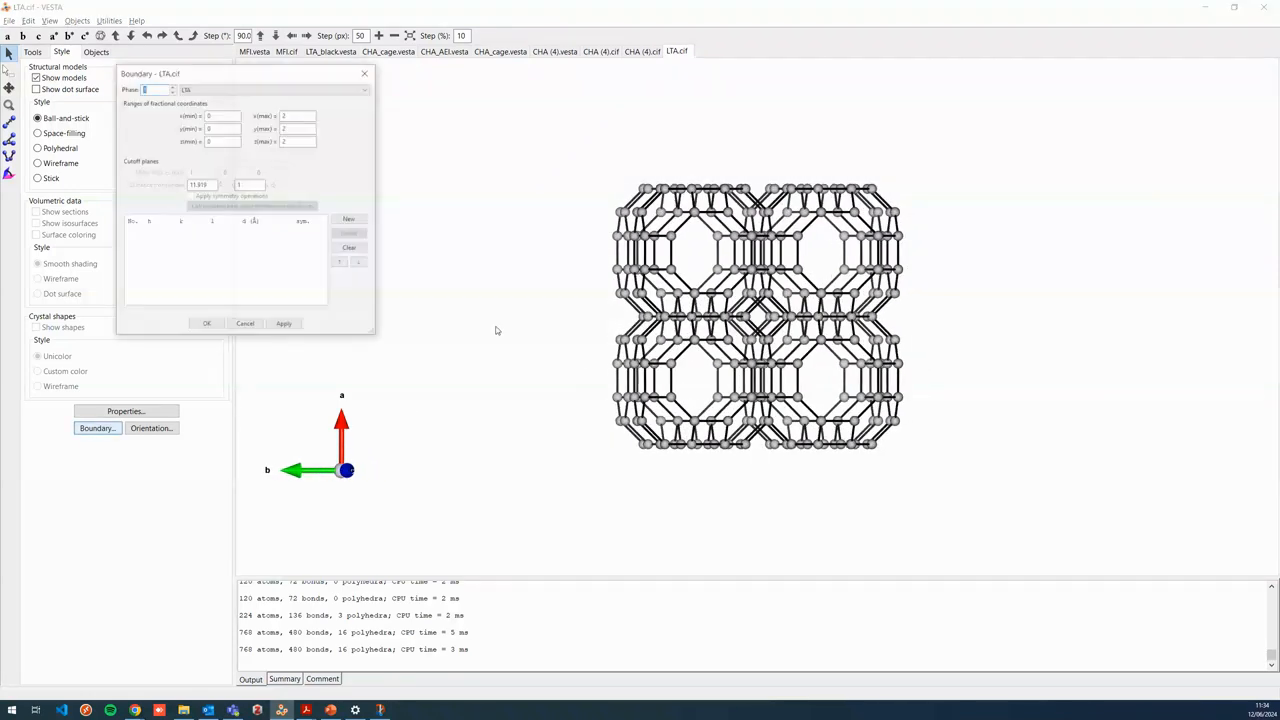
key(Tab)
text(1)
click(206, 326)
drag(757, 360, 583, 312)
drag(818, 326, 715, 310)
drag(719, 264, 728, 354)
drag(928, 289, 873, 300)
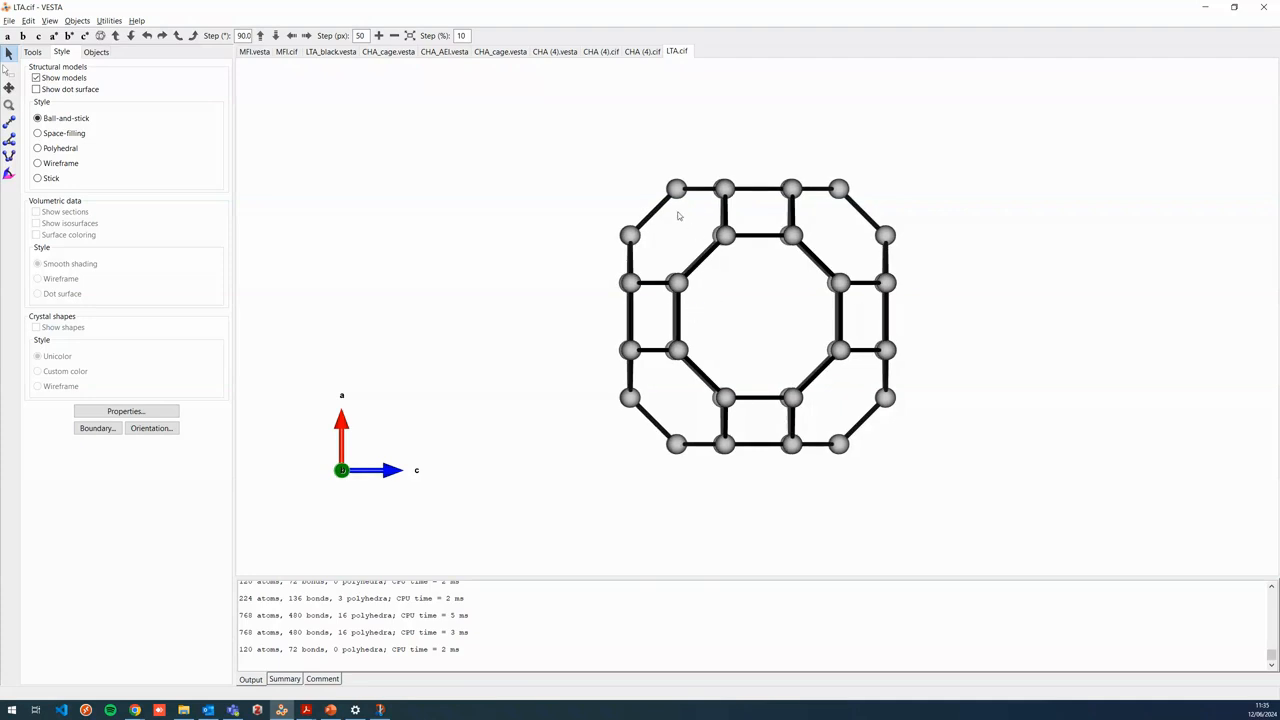
drag(710, 335, 800, 337)
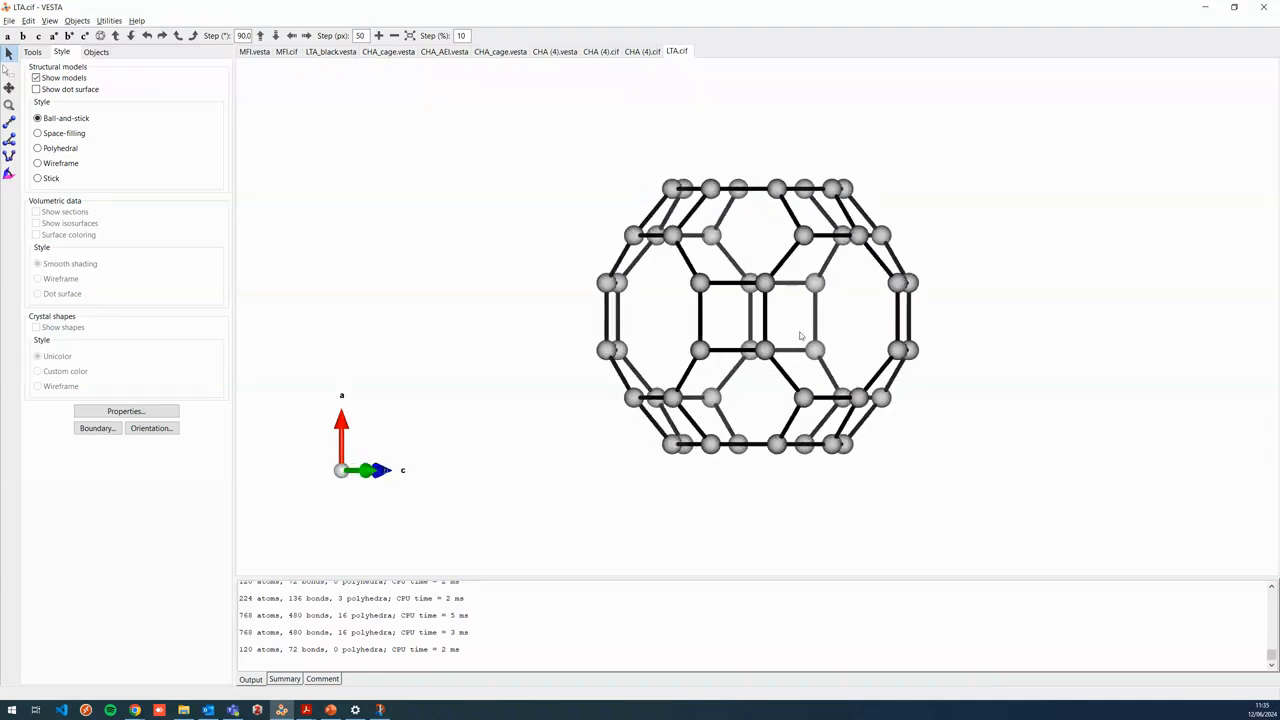
Step: Show the single unit cell outline on the CHA (4).cif model and rotate the structure
click(601, 52)
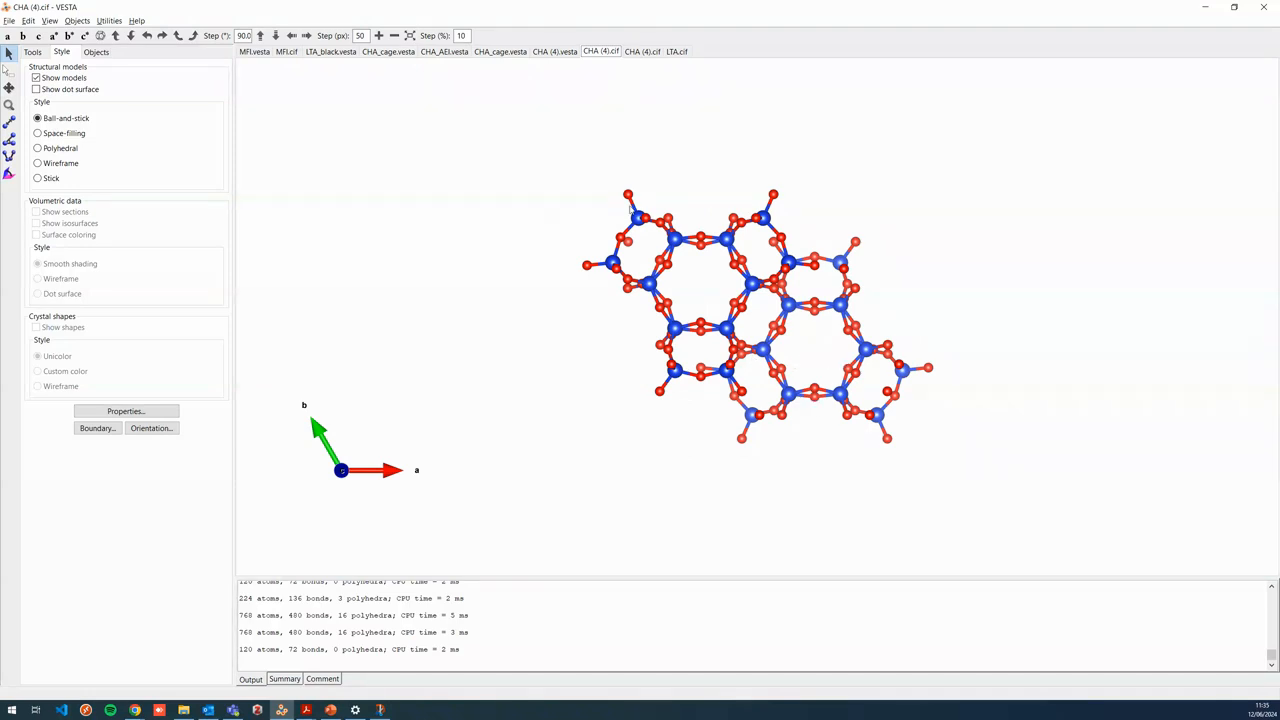
drag(812, 365, 677, 350)
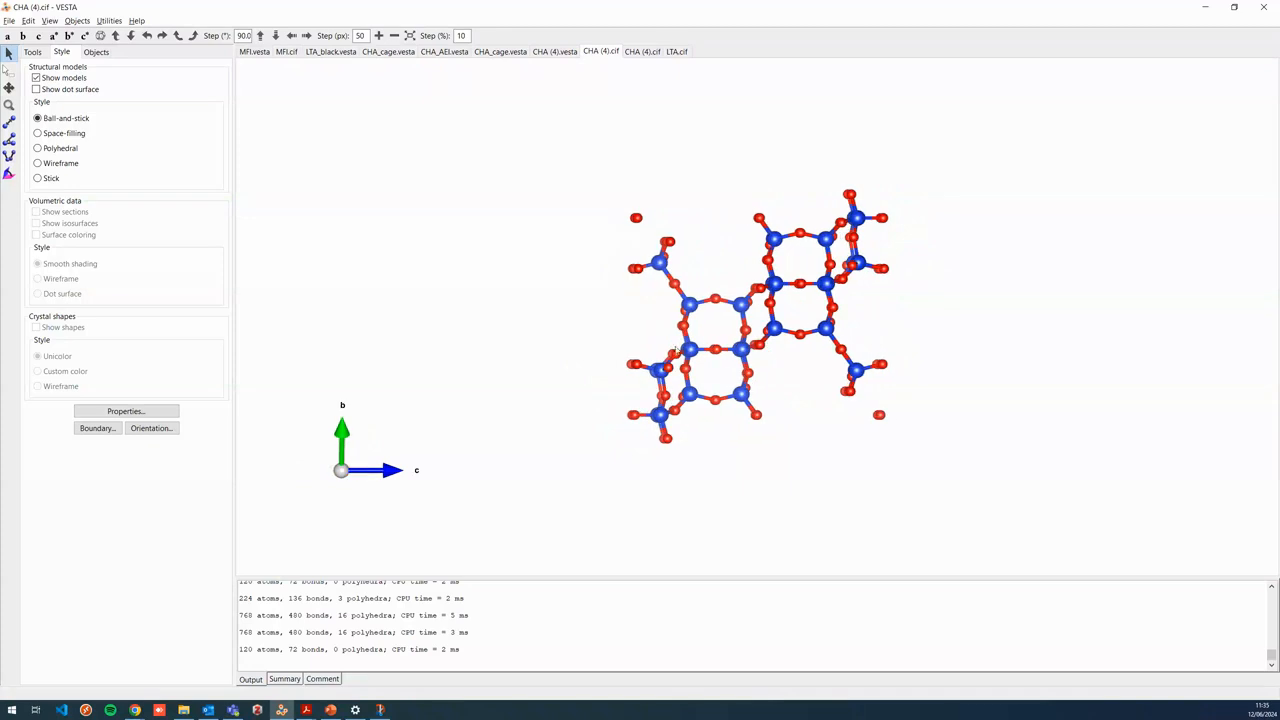
click(116, 412)
click(102, 159)
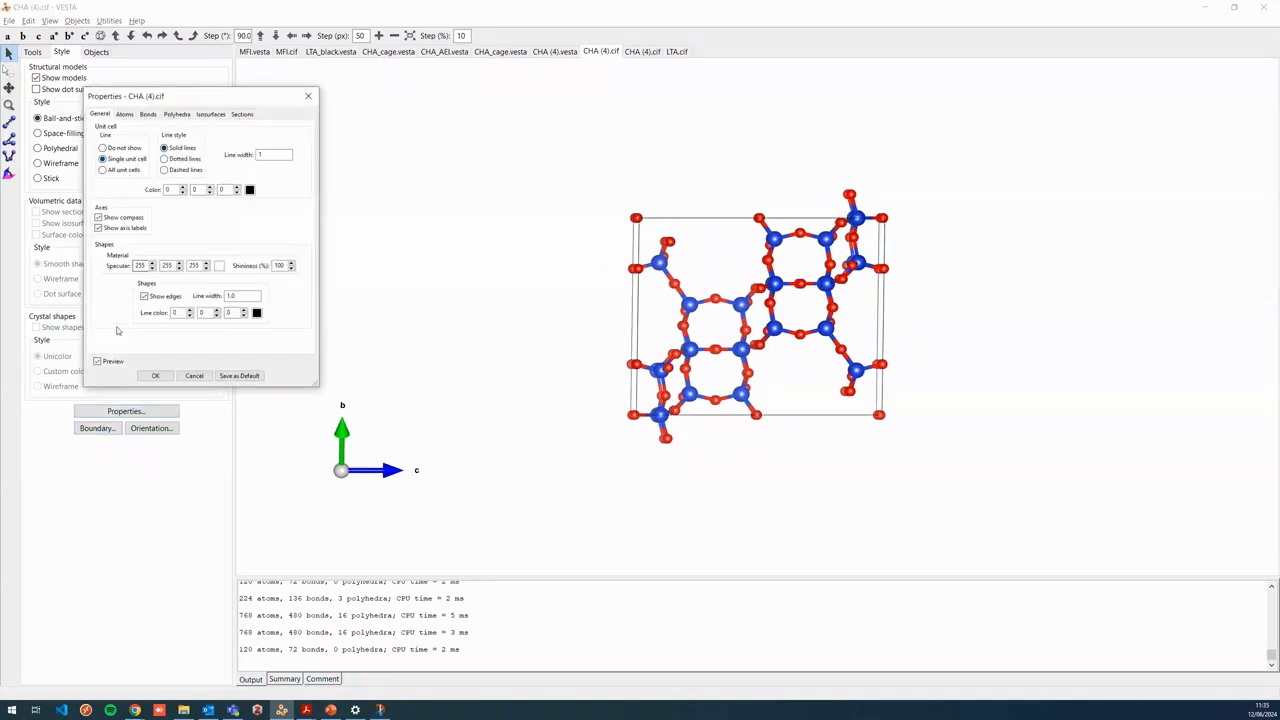
click(155, 375)
drag(720, 350, 734, 315)
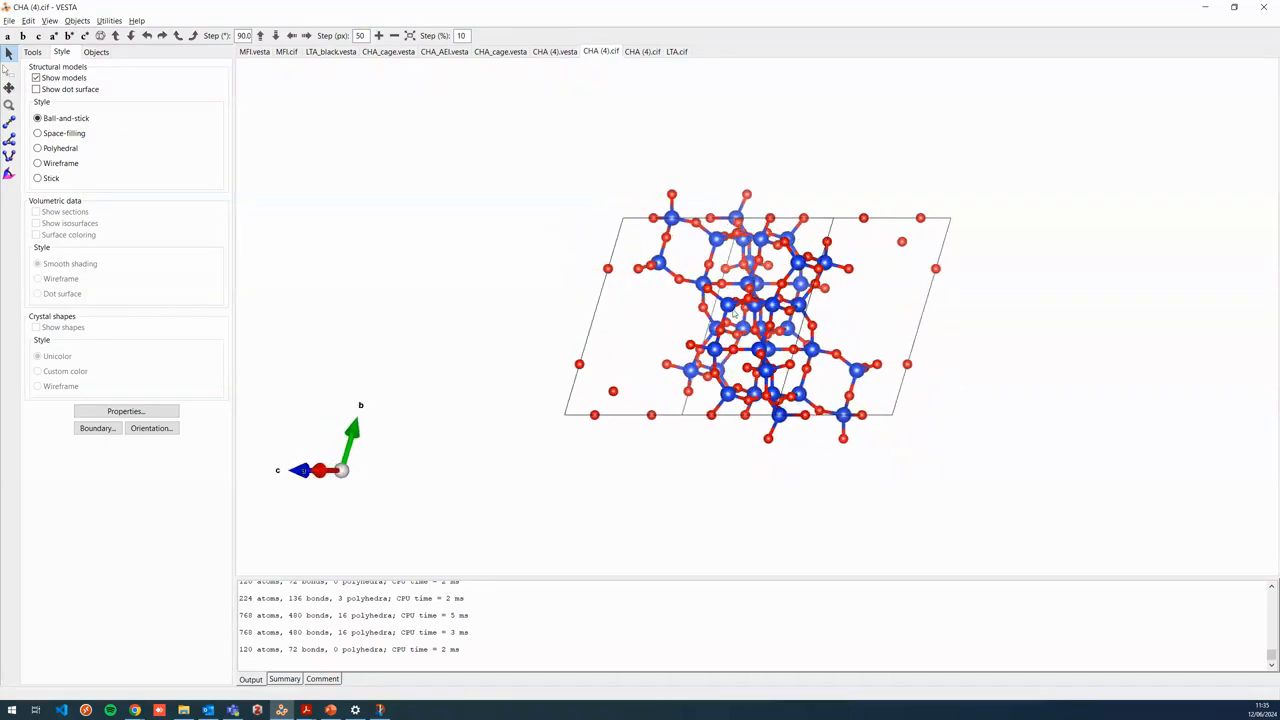
Step: Preview the single unit cell outline on the CHA (4).vesta cage, rotate it, and restore the Do not show option
click(499, 51)
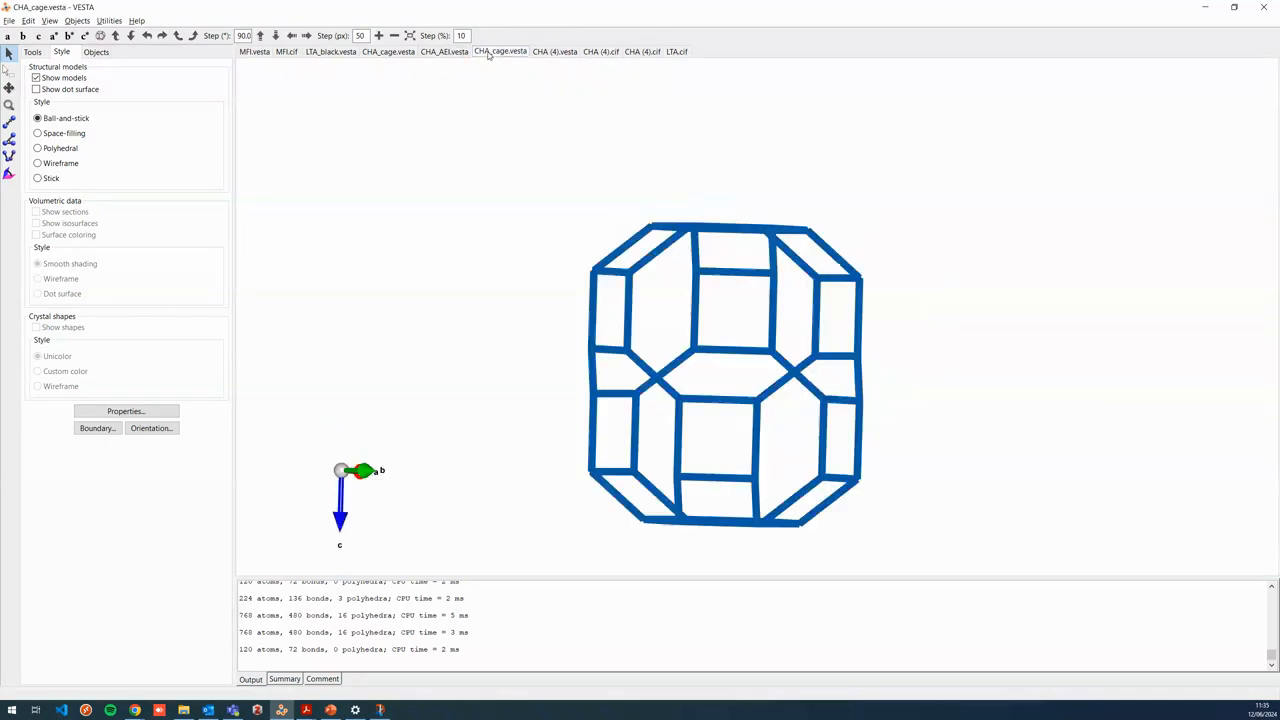
click(561, 56)
drag(756, 288, 446, 268)
click(117, 411)
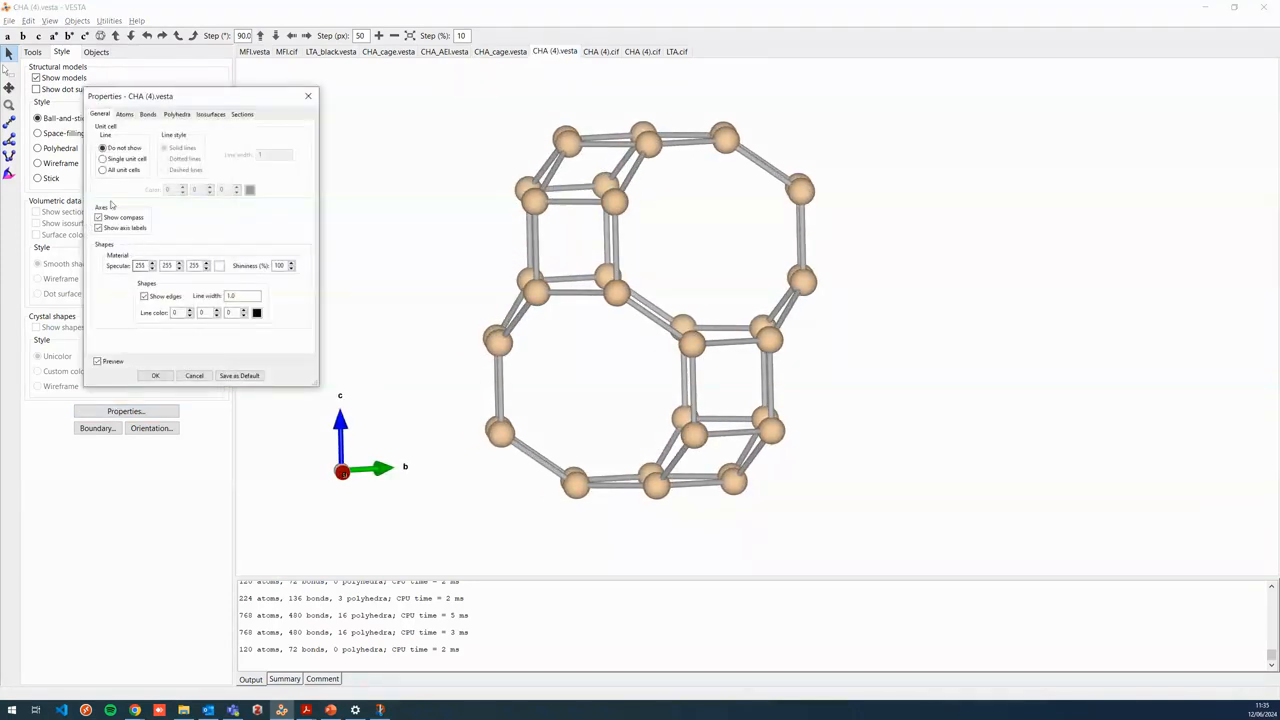
click(124, 159)
drag(814, 309, 788, 310)
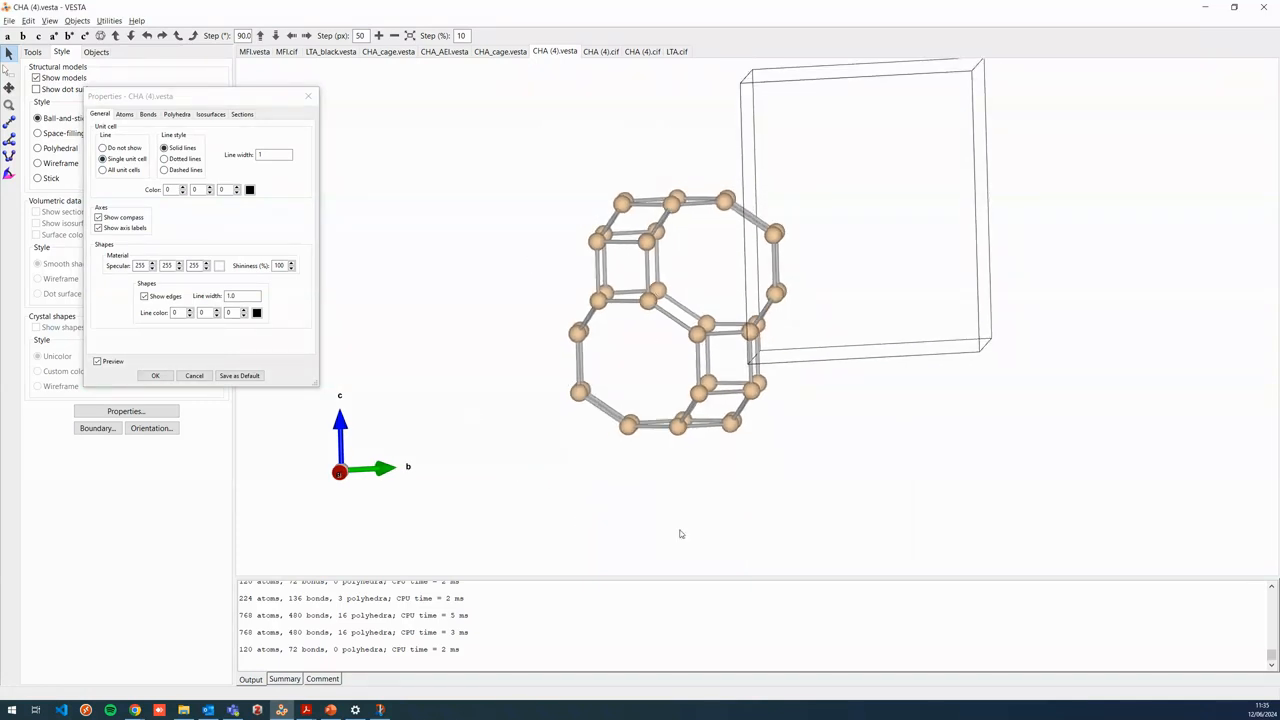
drag(760, 272, 848, 268)
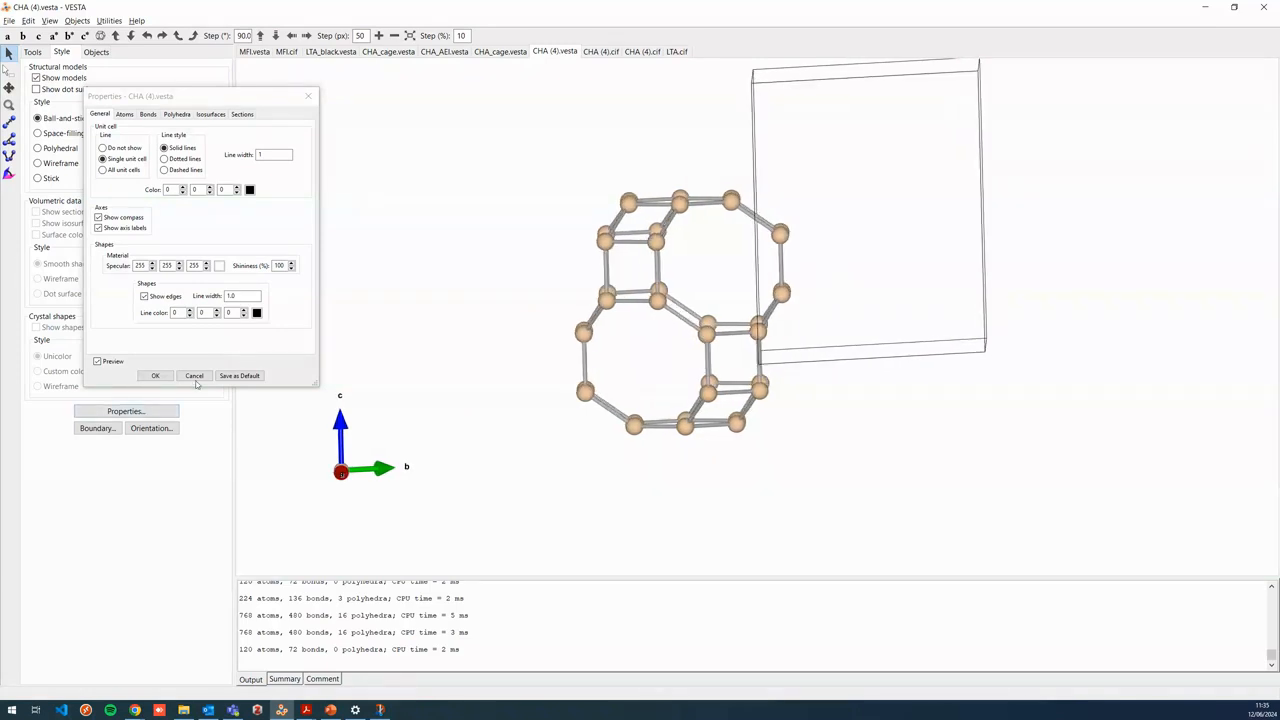
click(122, 148)
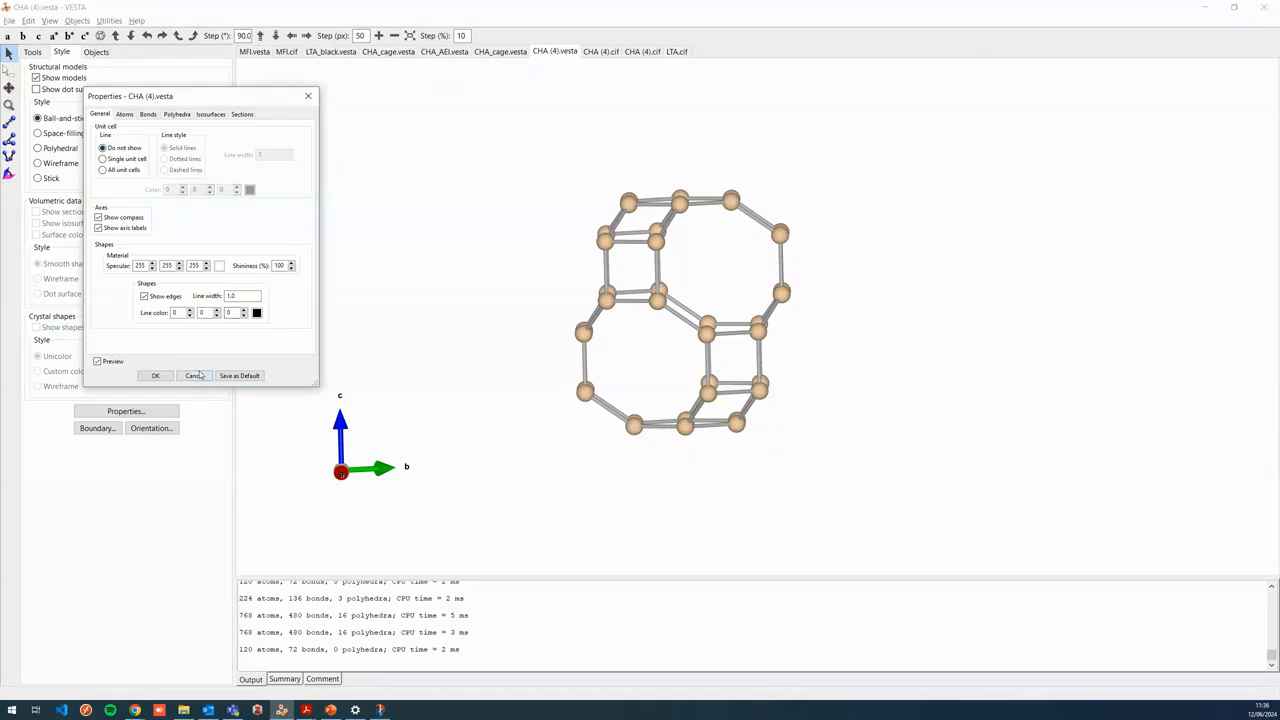
click(199, 375)
Step: Return to CHA (4).cif and set its unit cell outlines to All unit cells
click(600, 51)
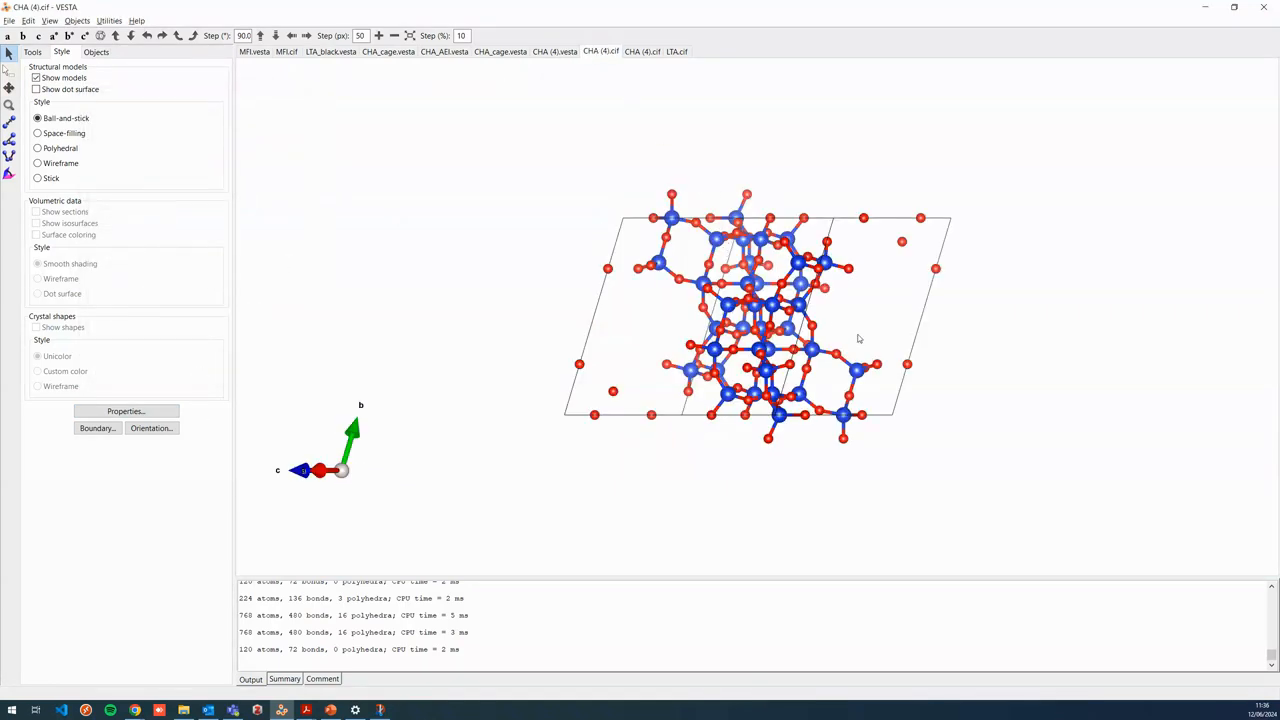
drag(858, 339, 808, 342)
click(118, 411)
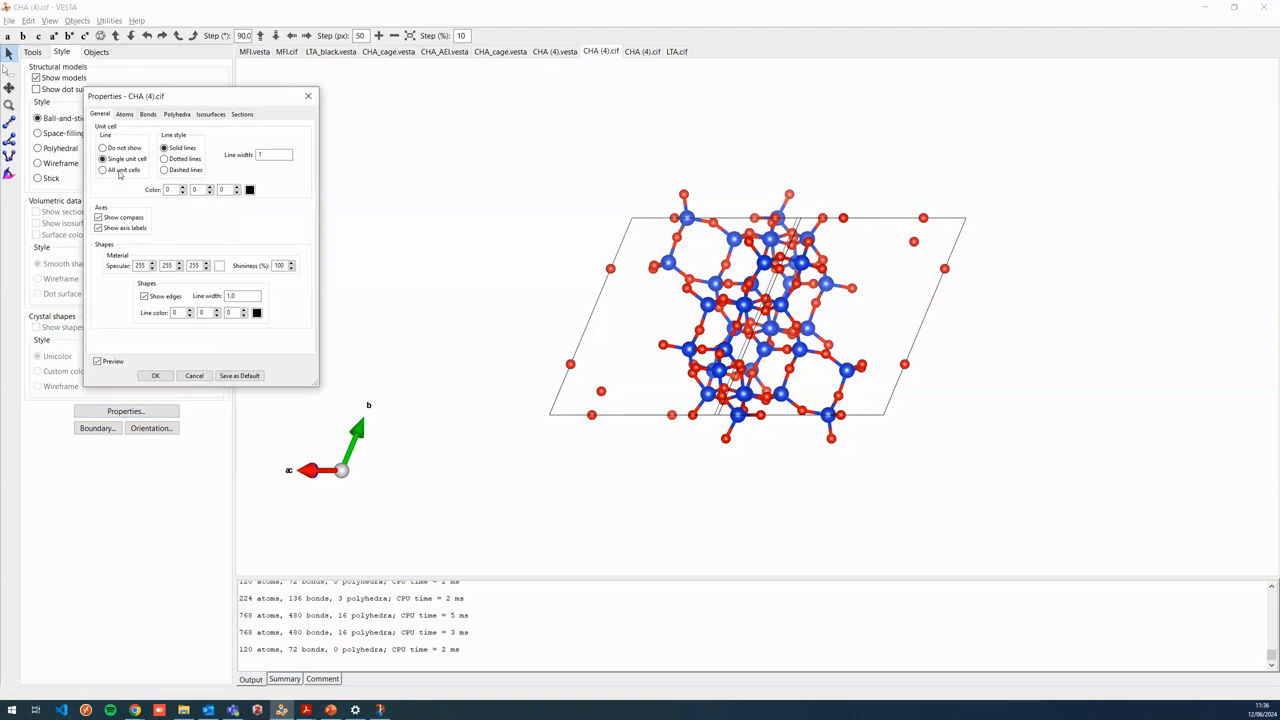
click(155, 375)
drag(314, 391, 362, 403)
Step: Extend the CHA (4).cif boundary to a maximum of 2 in x, y and z, accept it, and rotate the framework
click(99, 432)
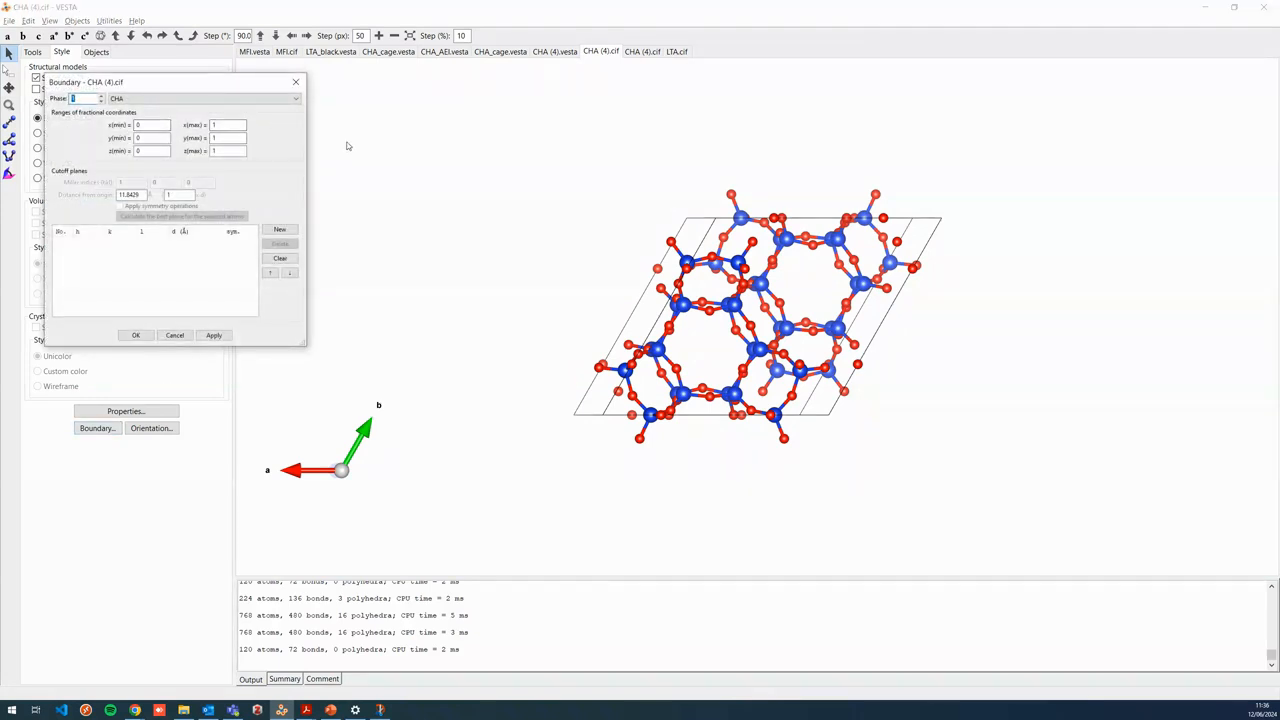
drag(230, 125, 205, 137)
click(212, 335)
mouse_move(812, 355)
mouse_down()
mouse_move(733, 356)
mouse_move(801, 371)
mouse_up()
click(150, 334)
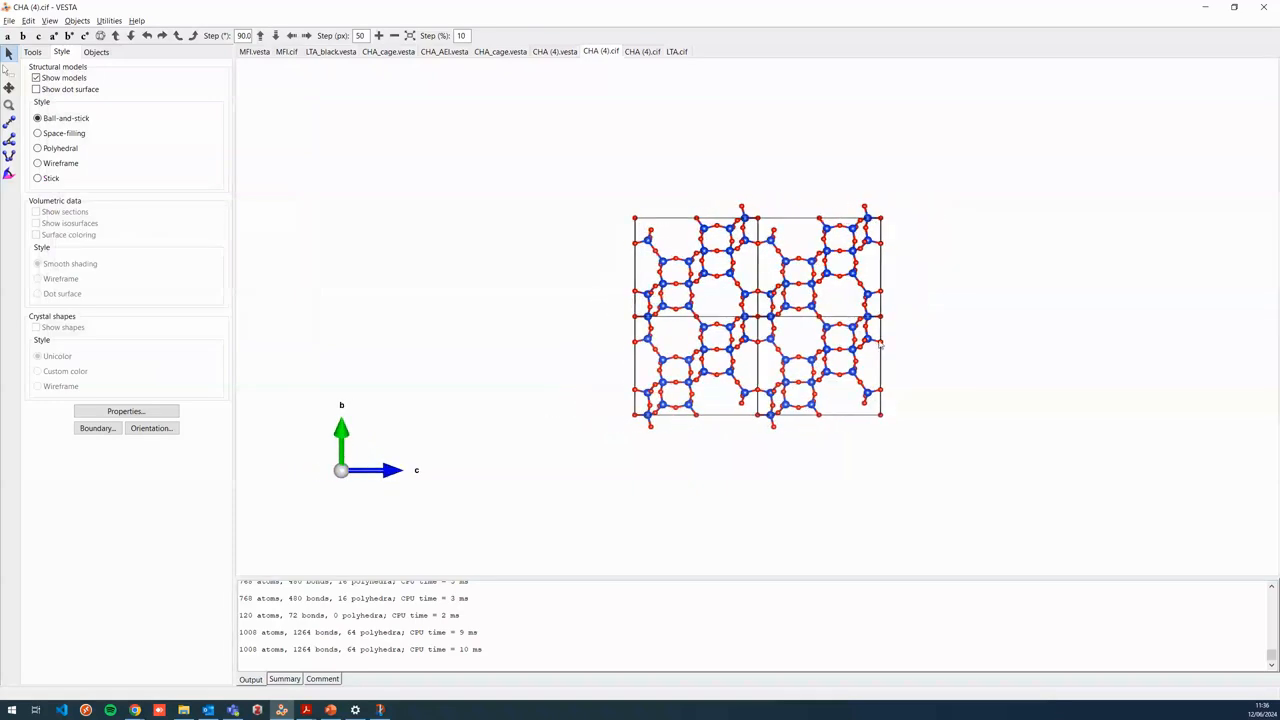
drag(920, 360, 880, 375)
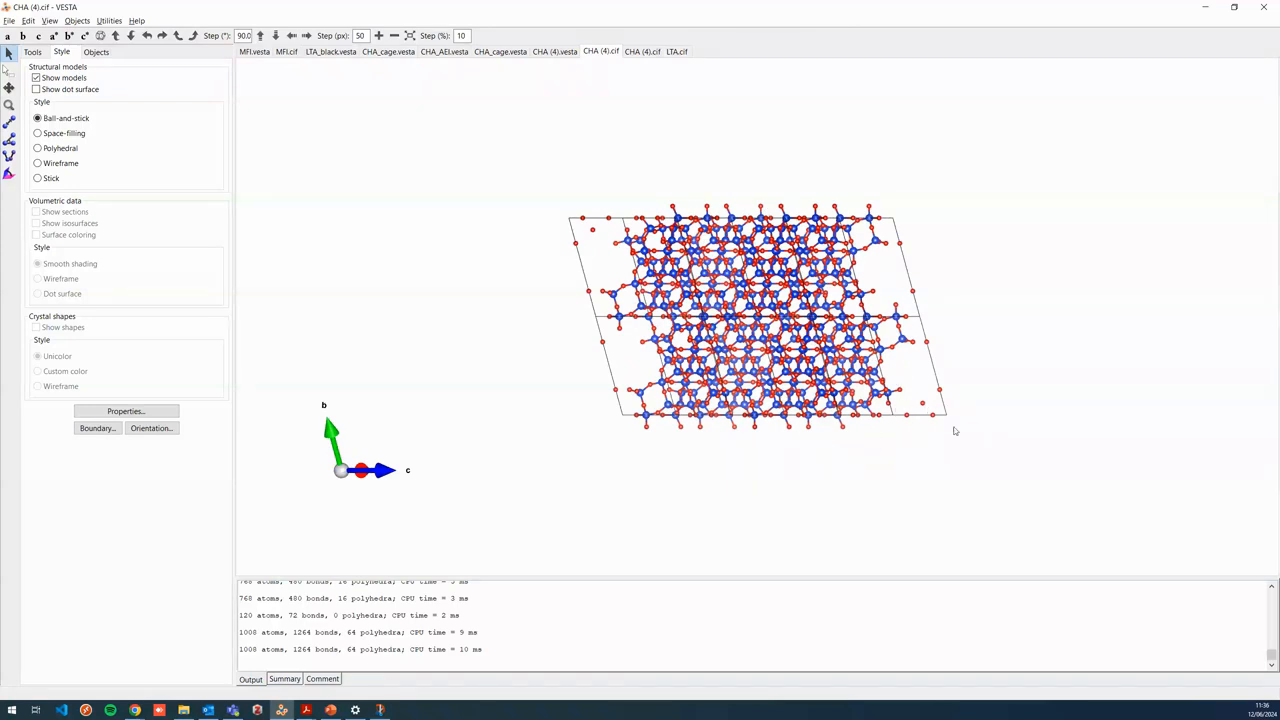
click(132, 412)
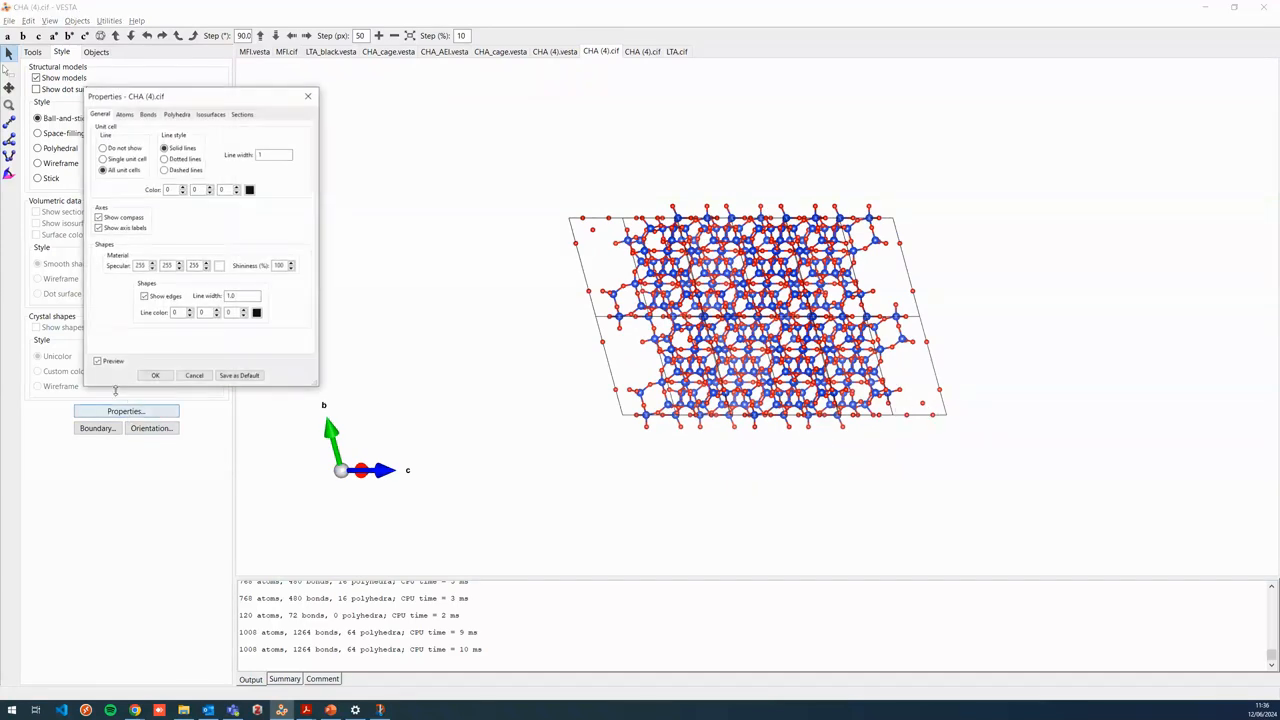
drag(171, 104, 256, 103)
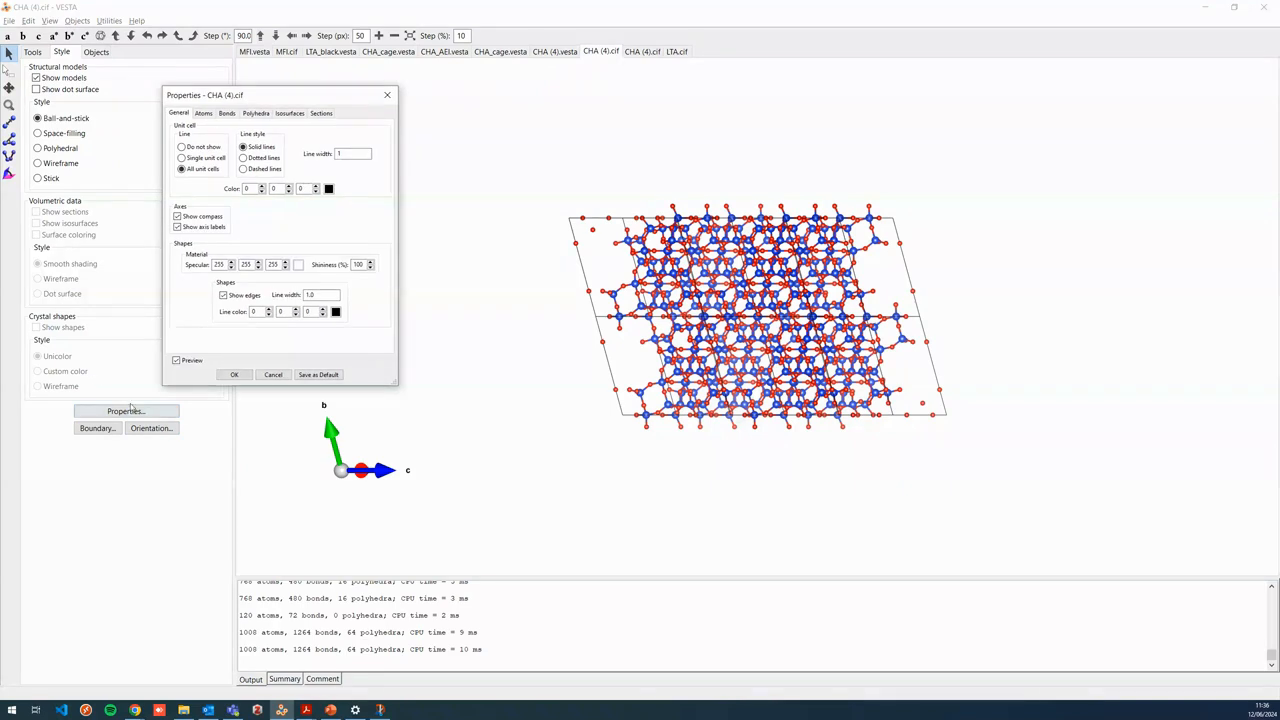
click(203, 113)
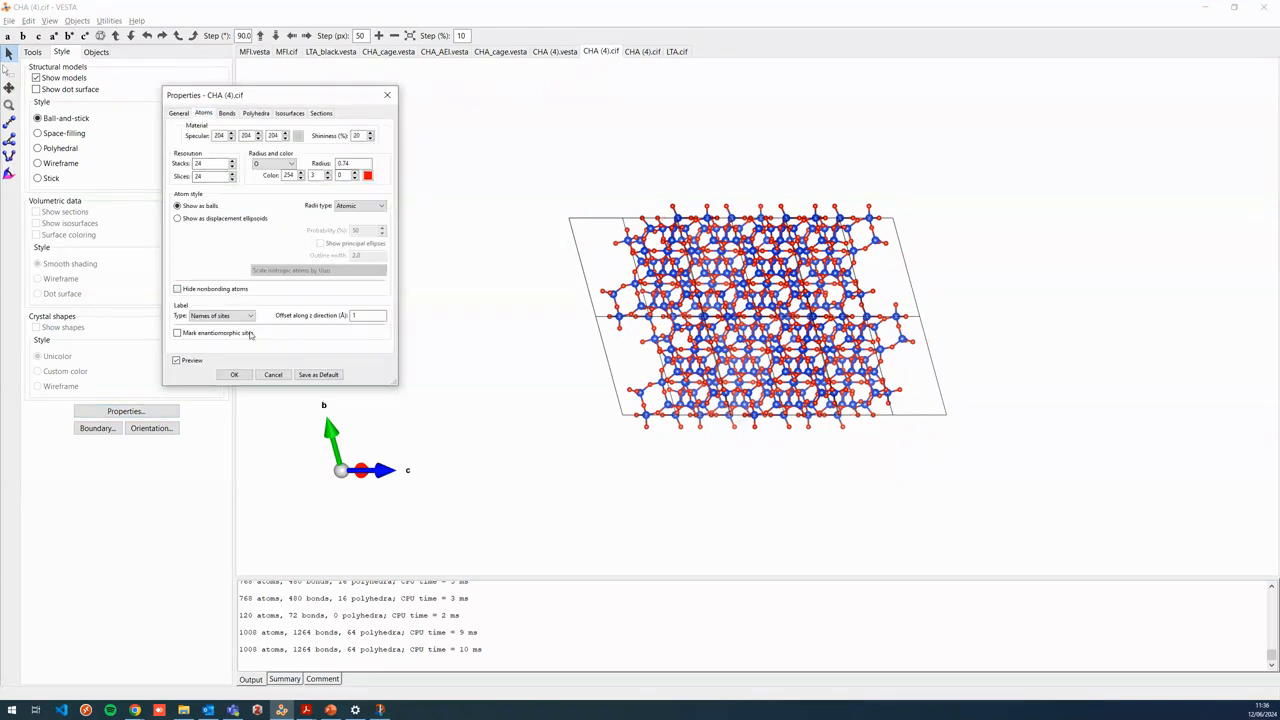
click(234, 375)
Step: Set the Si–O bond's boundary mode to Do not search atoms beyond the boundary in the CHA model and apply it
drag(480, 349, 577, 391)
click(28, 20)
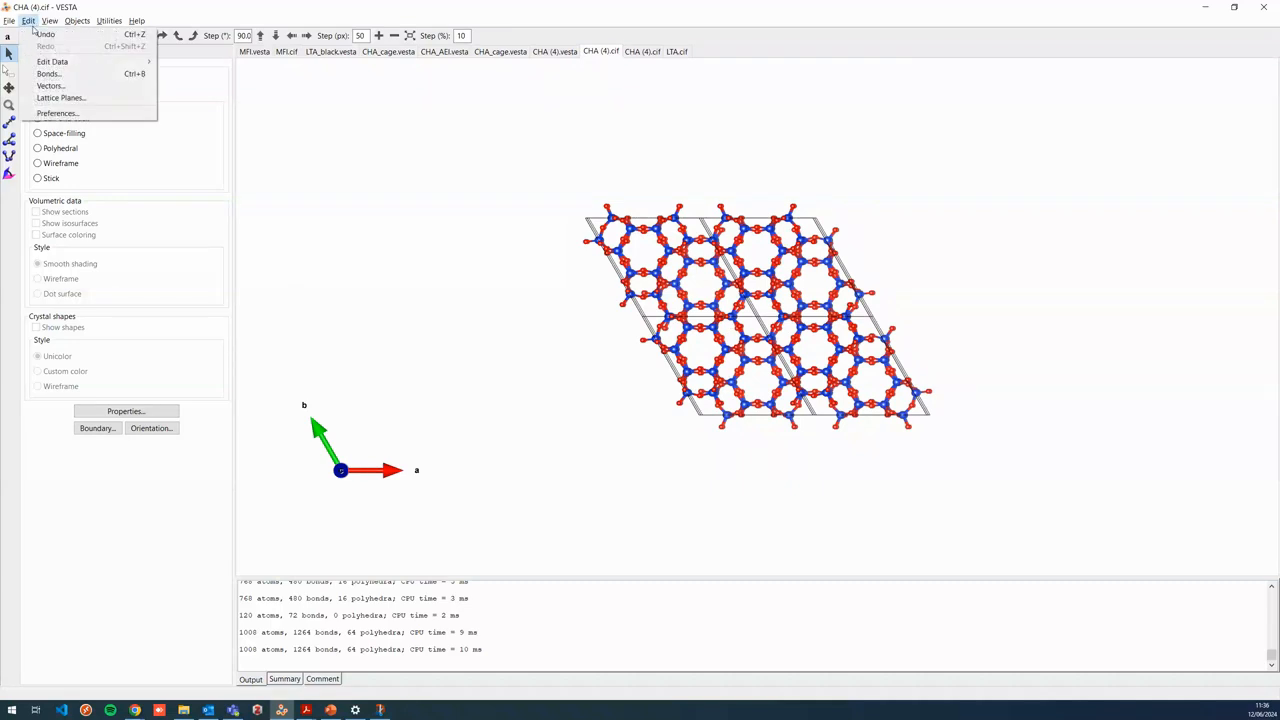
click(45, 73)
drag(364, 103, 420, 121)
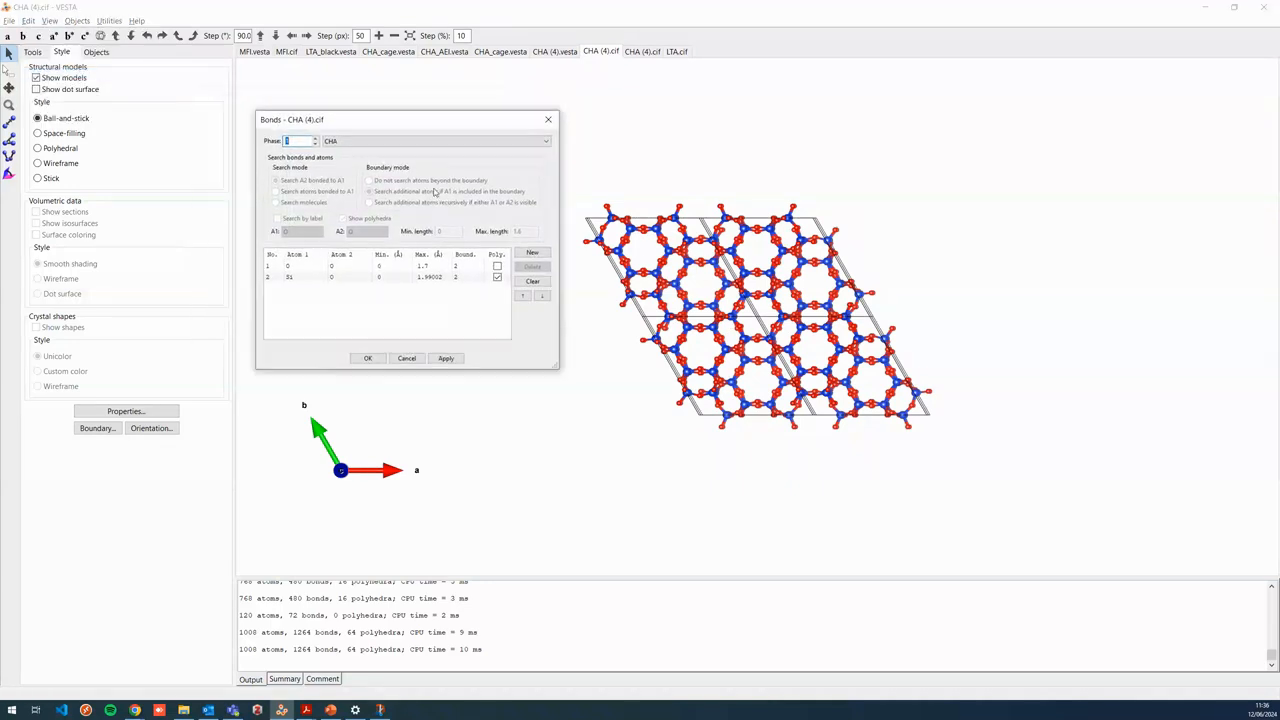
click(451, 279)
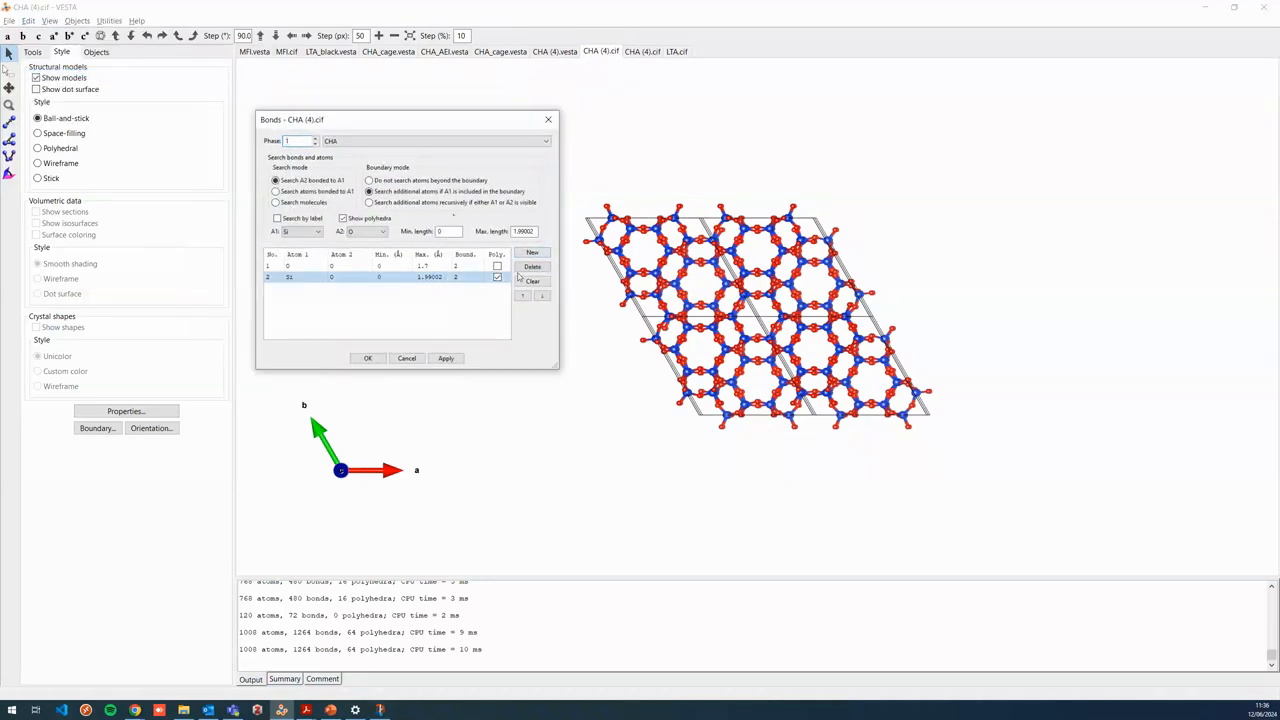
click(415, 181)
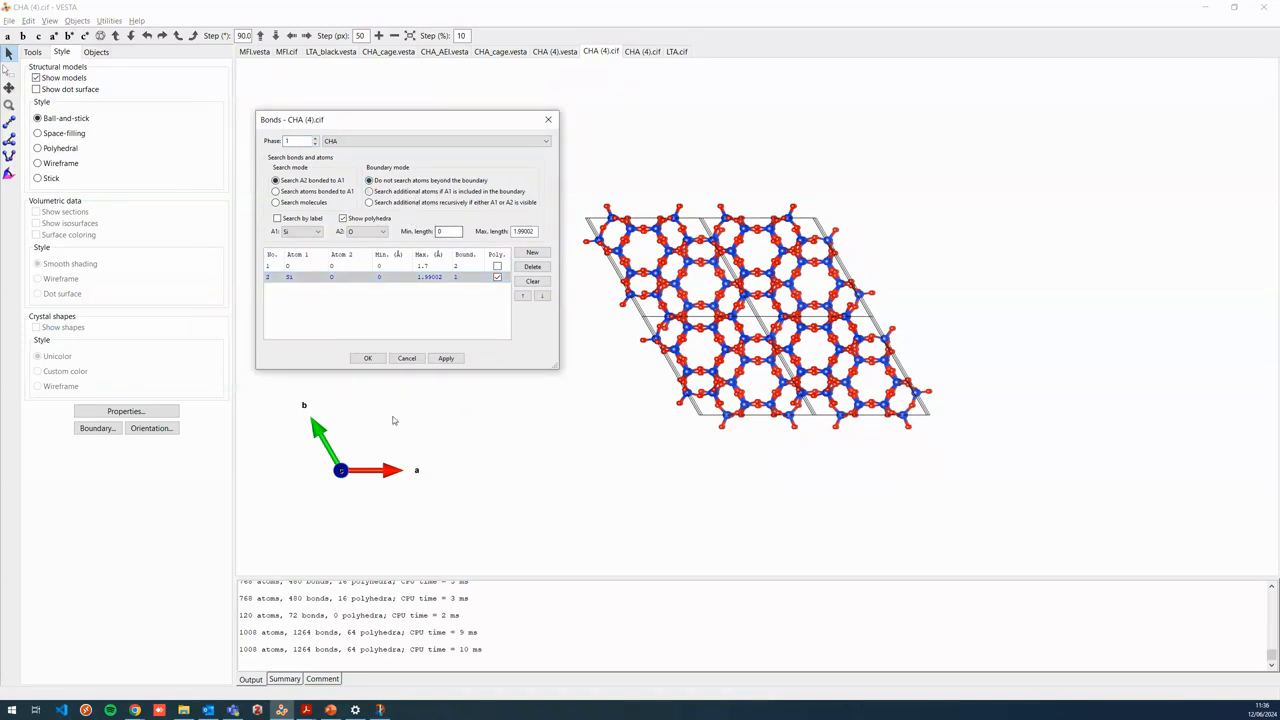
click(456, 361)
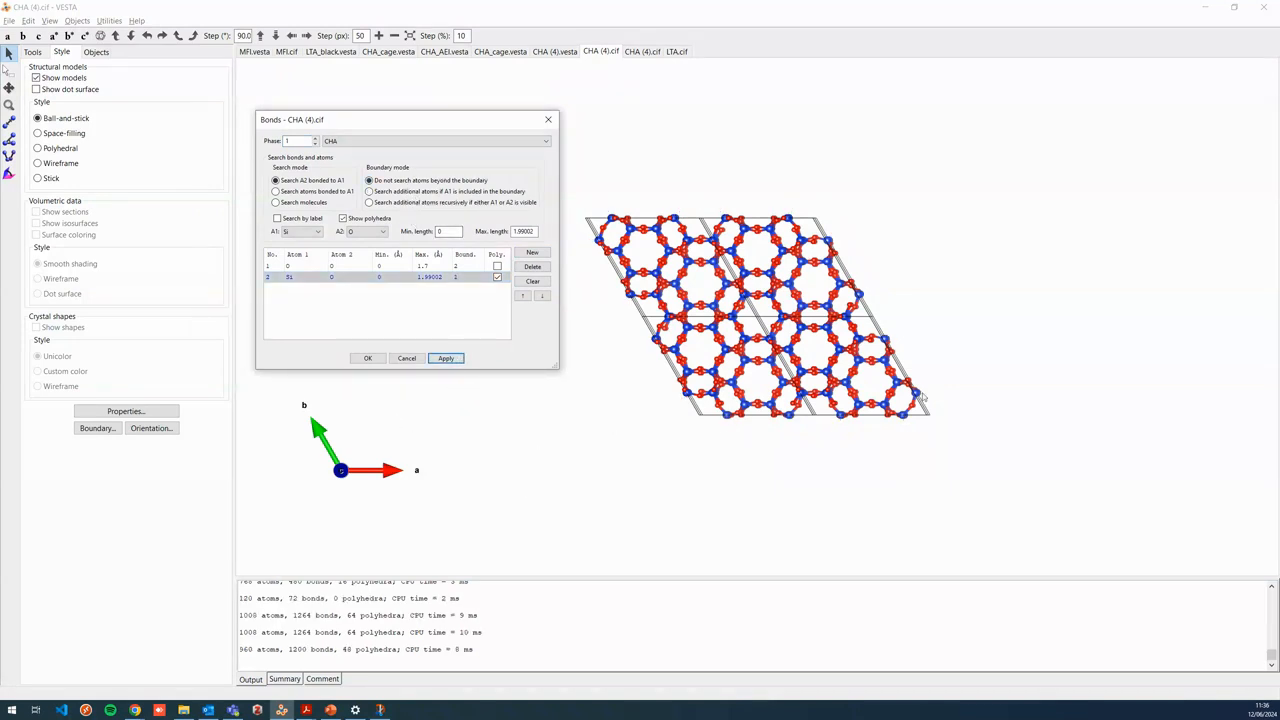
Step: Redefine the Si–O bond as Si–Si with a maximum length of 4, apply and accept it, and rotate the framework
click(365, 231)
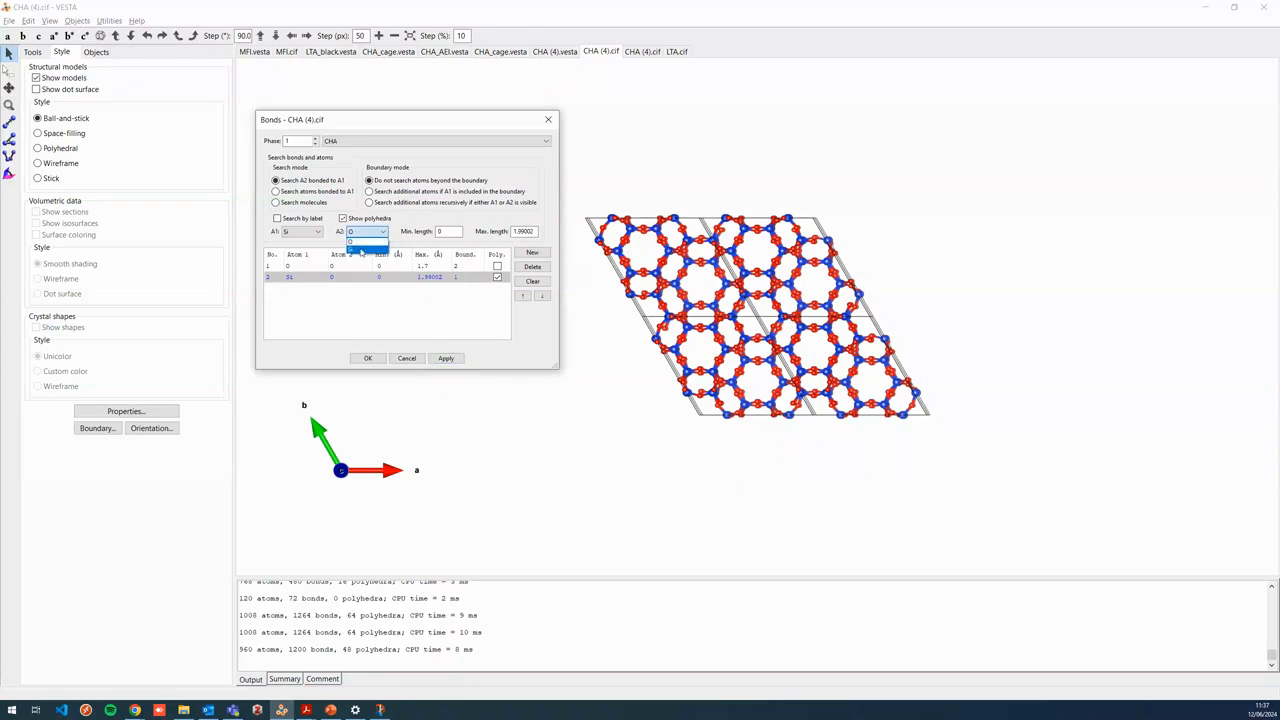
click(356, 254)
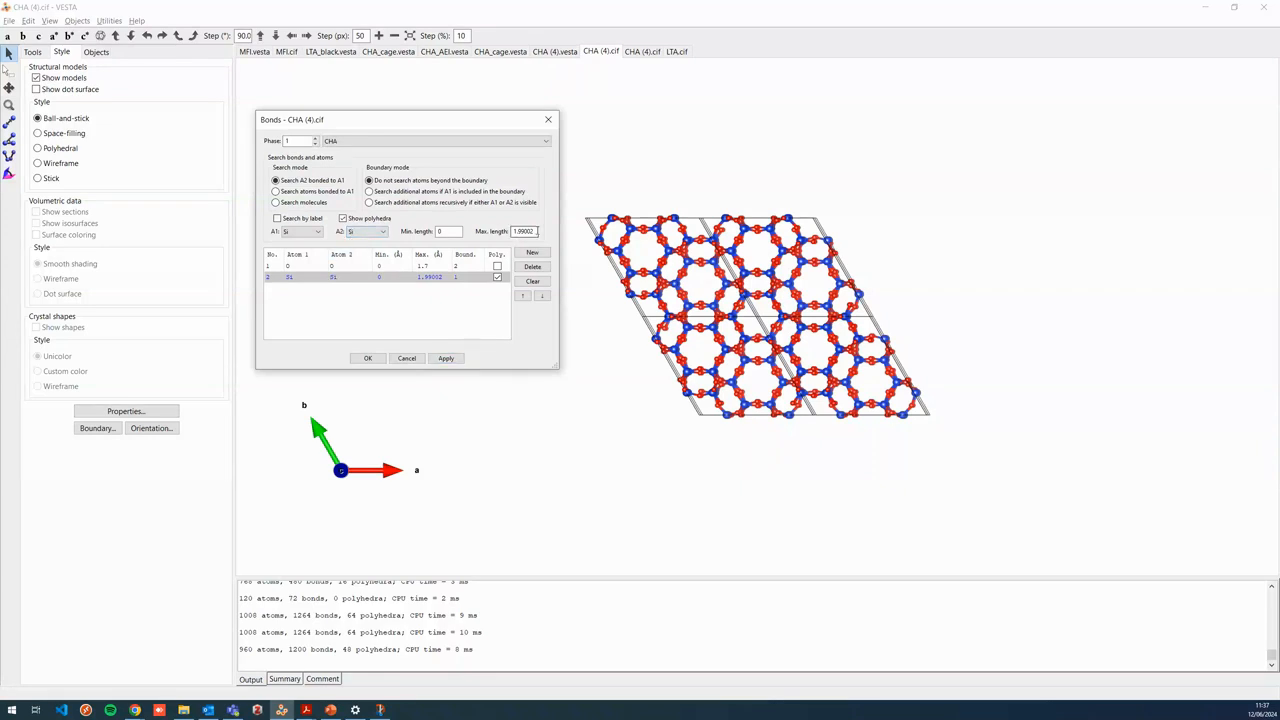
click(446, 358)
drag(538, 231, 506, 234)
text(4)
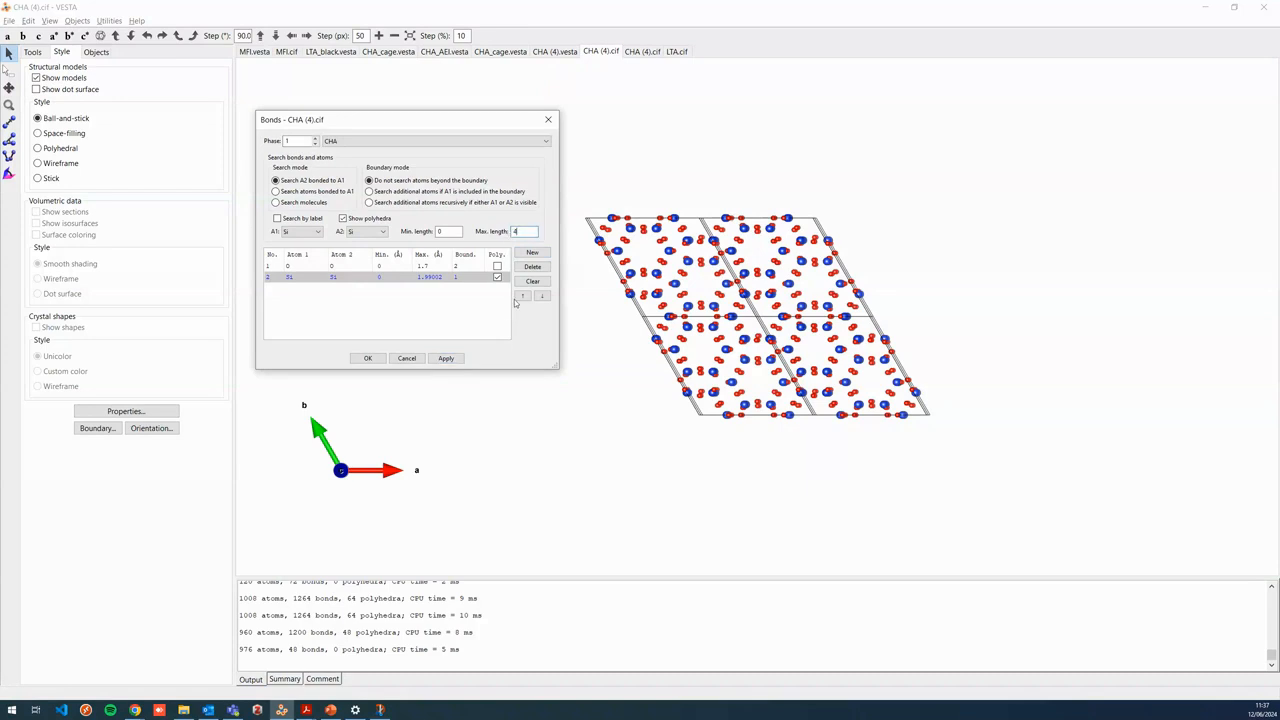
click(446, 358)
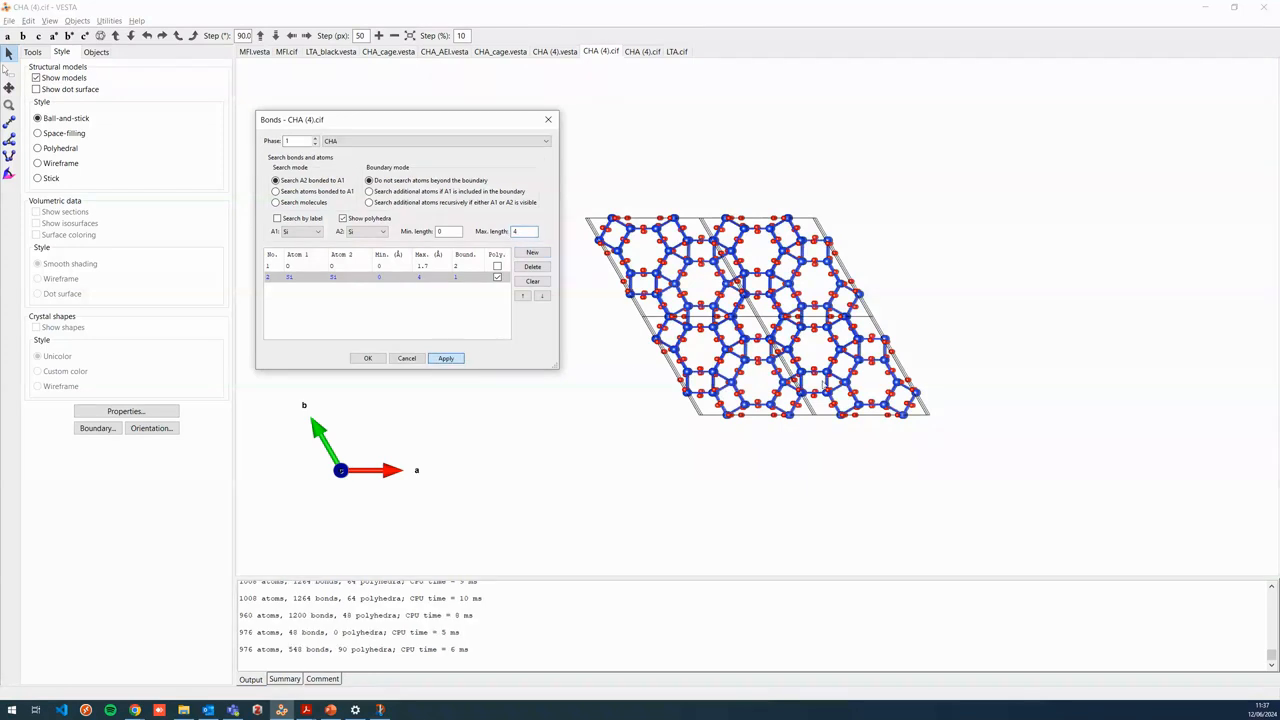
click(367, 358)
drag(583, 323, 820, 323)
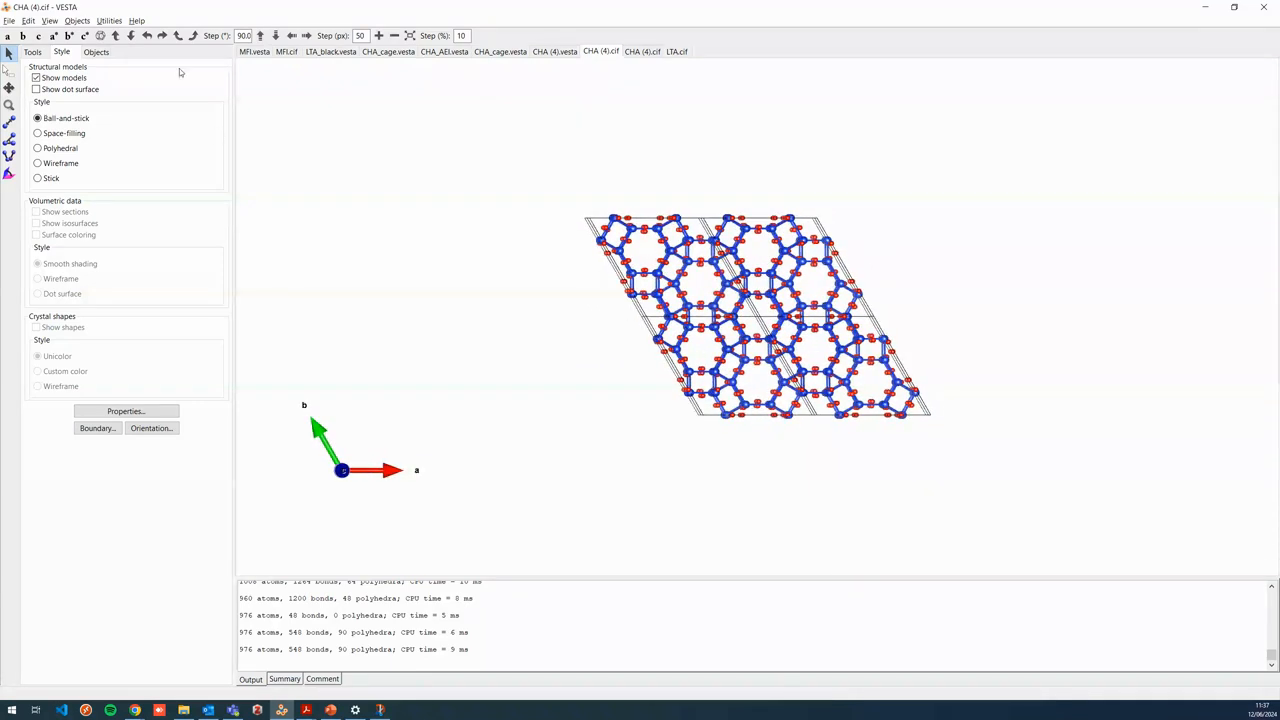
Step: Hide all oxygen atoms in the CHA (4).cif model and inspect the silicon framework with free rotation
click(97, 52)
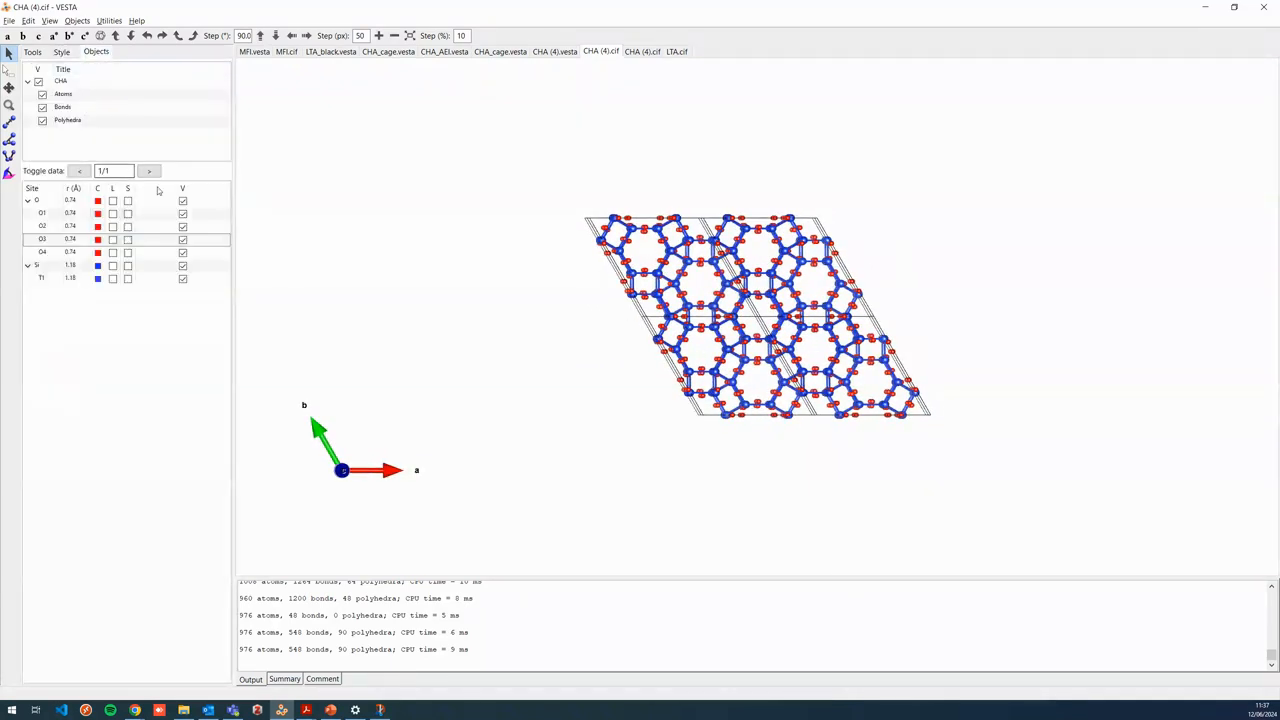
click(106, 95)
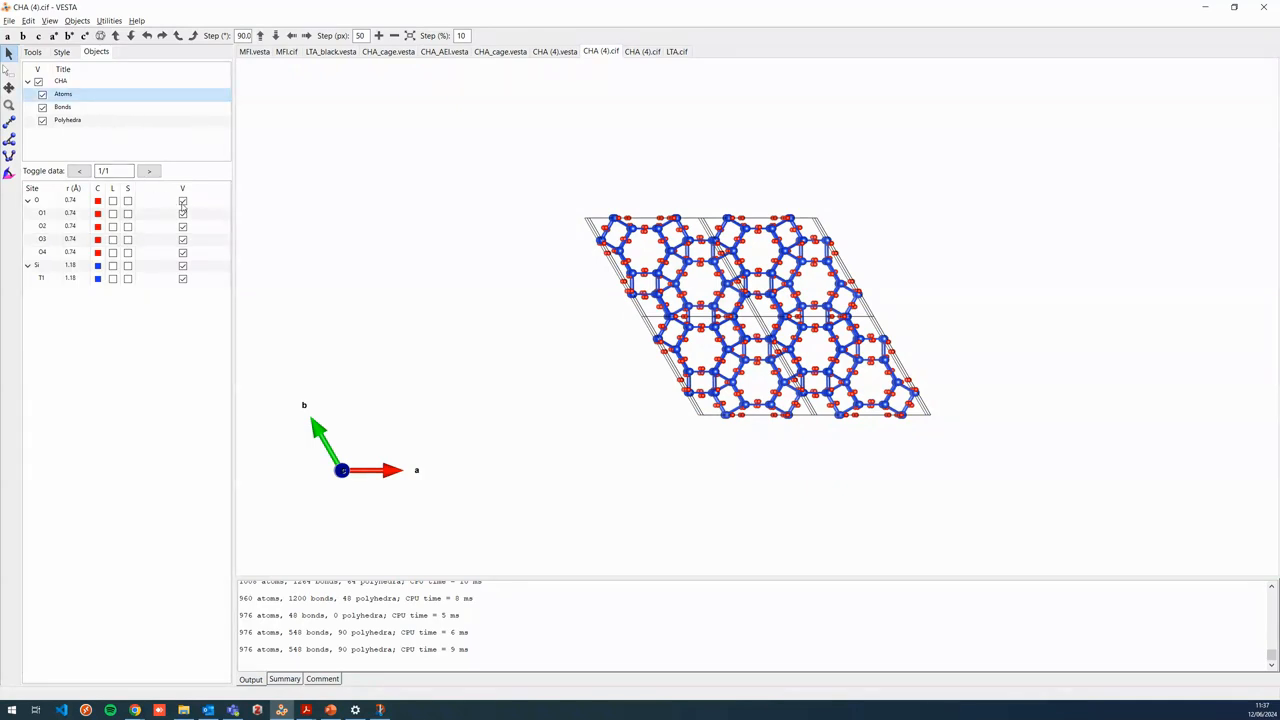
click(182, 201)
drag(900, 337, 640, 369)
click(32, 52)
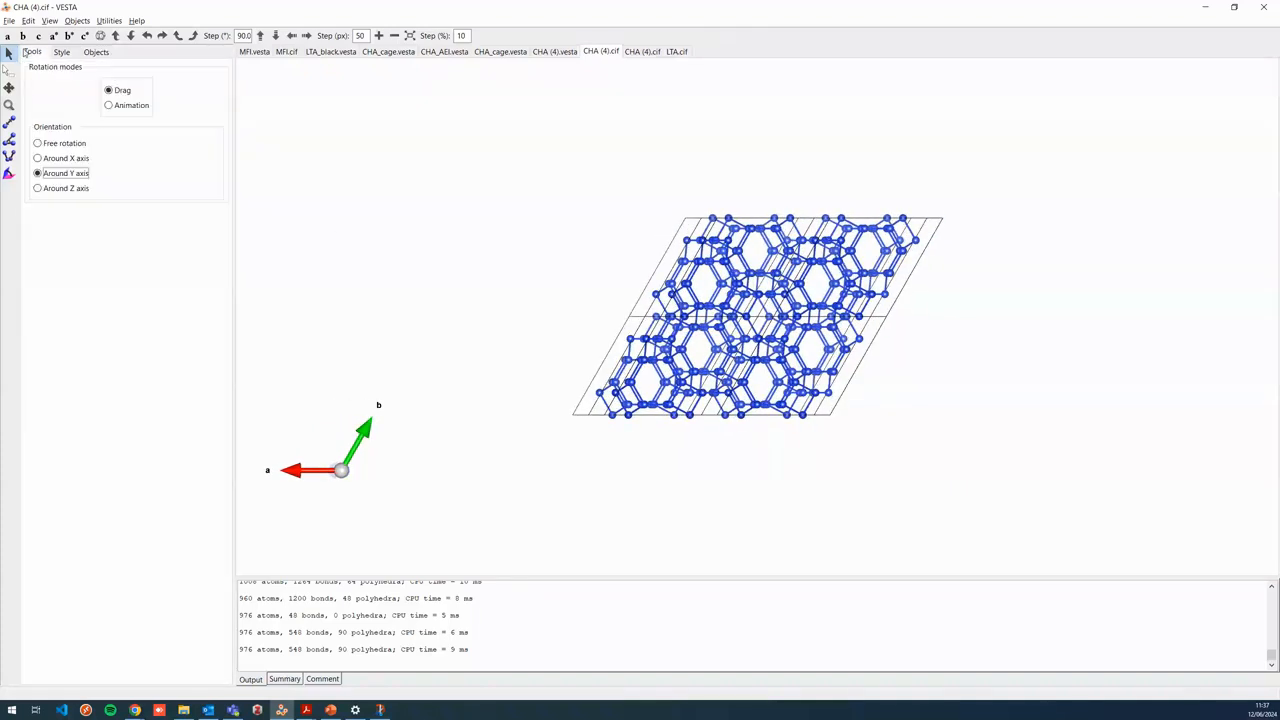
click(63, 142)
drag(635, 298, 850, 338)
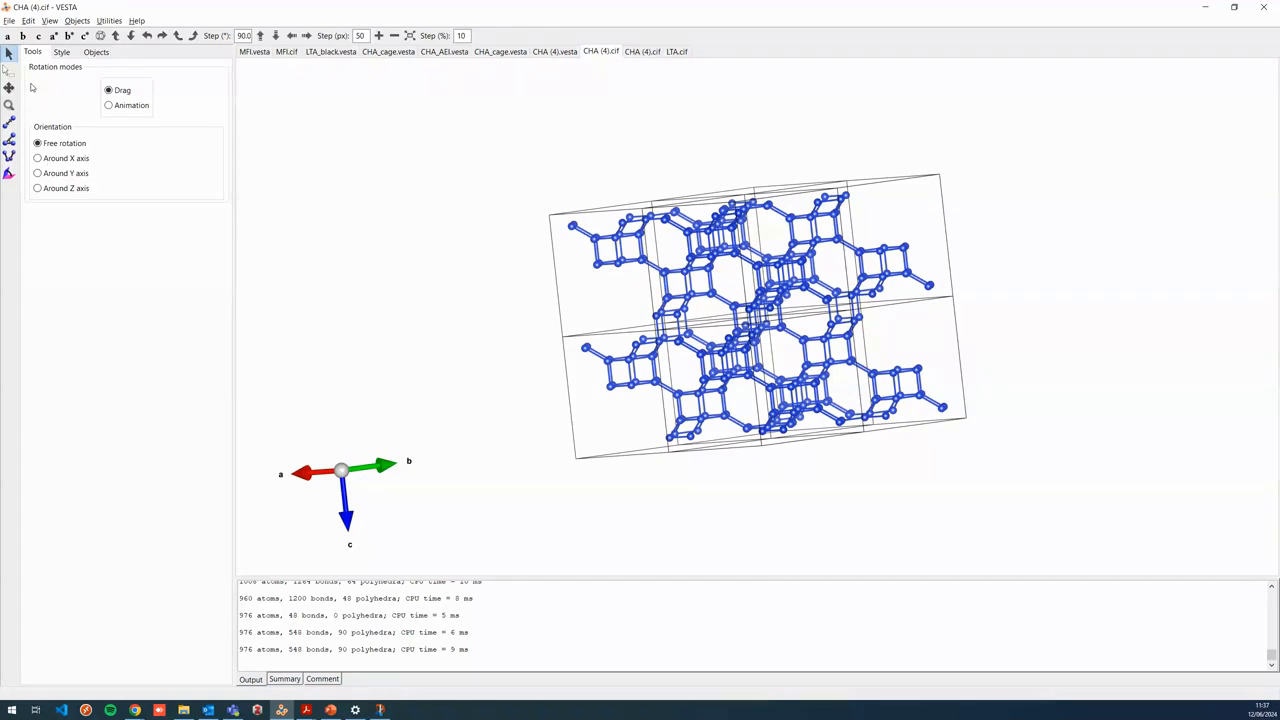
Step: Hide the unit cell outlines of the CHA (4).cif model with the Do not show option and accept it
click(62, 52)
click(106, 428)
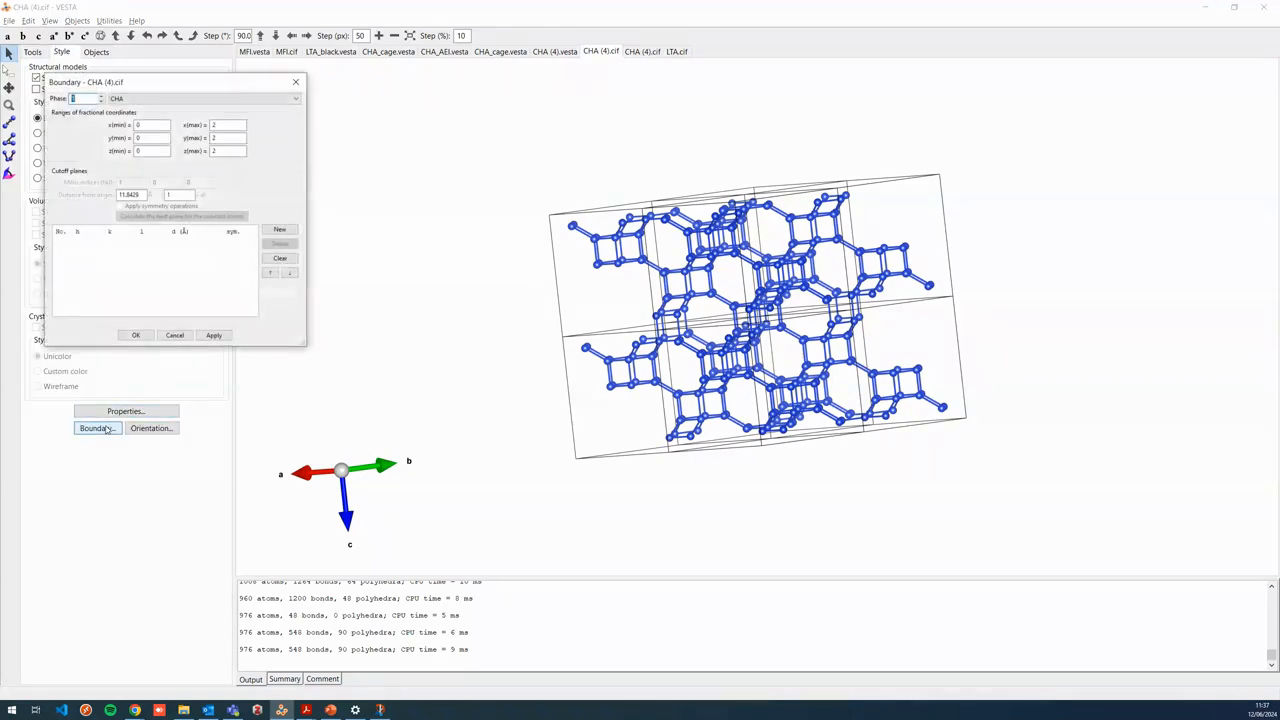
click(175, 335)
click(126, 411)
click(200, 147)
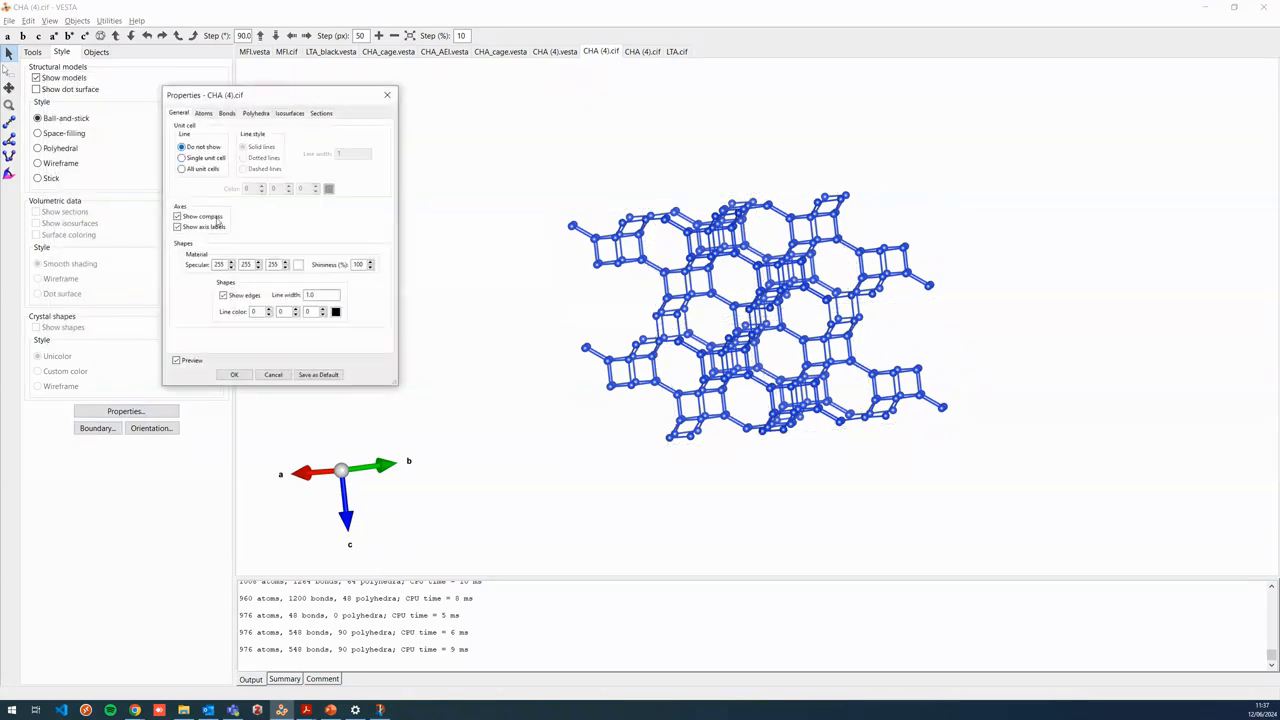
click(242, 376)
drag(850, 309, 808, 250)
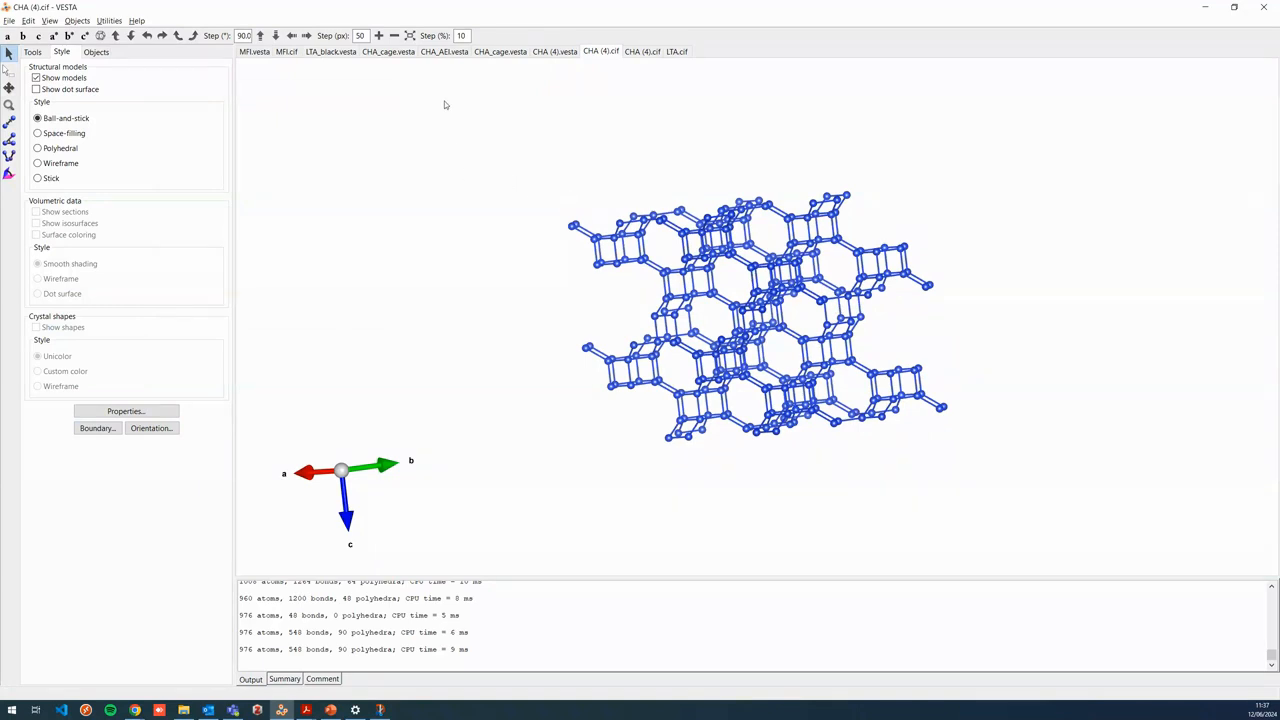
Step: Examine the reference cage in CHA_cage.vesta and compare it with the silicon framework in CHA (4).cif
click(389, 51)
drag(752, 118, 957, 289)
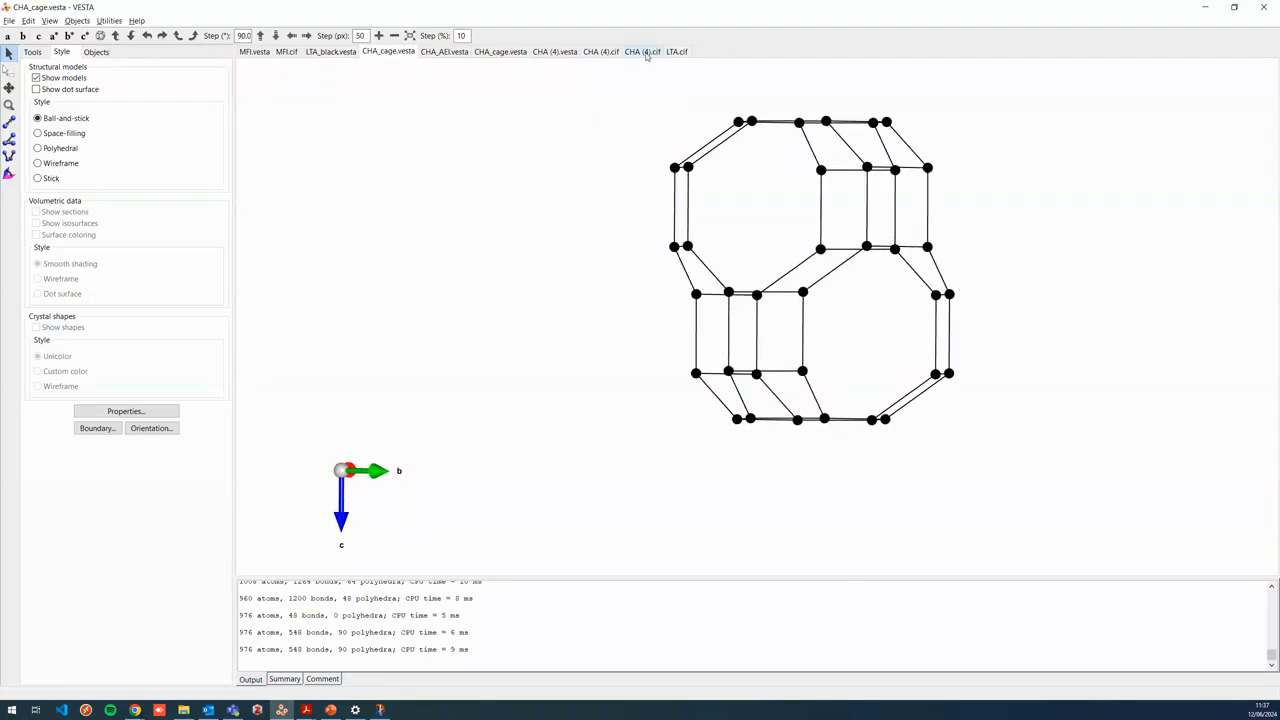
click(602, 52)
drag(795, 345, 710, 252)
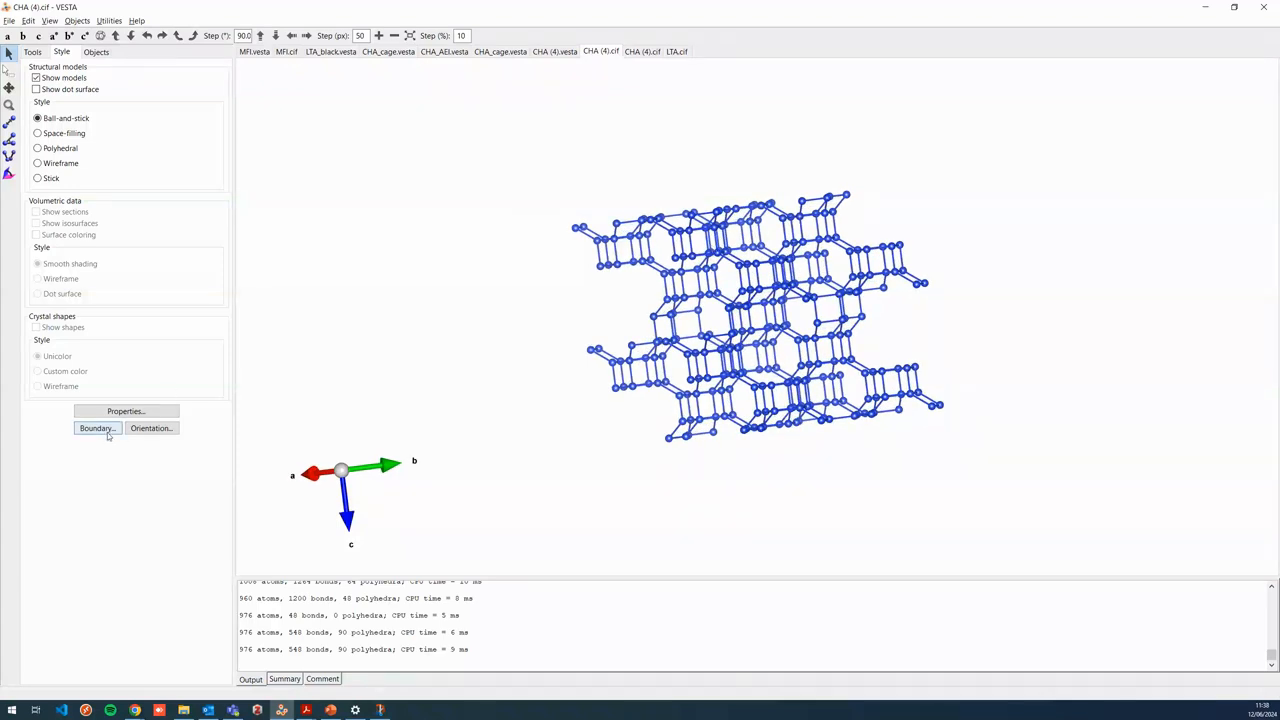
drag(926, 372, 984, 372)
Step: View the framework along the a axis and delete all silicon atoms in its lower half along c
click(8, 36)
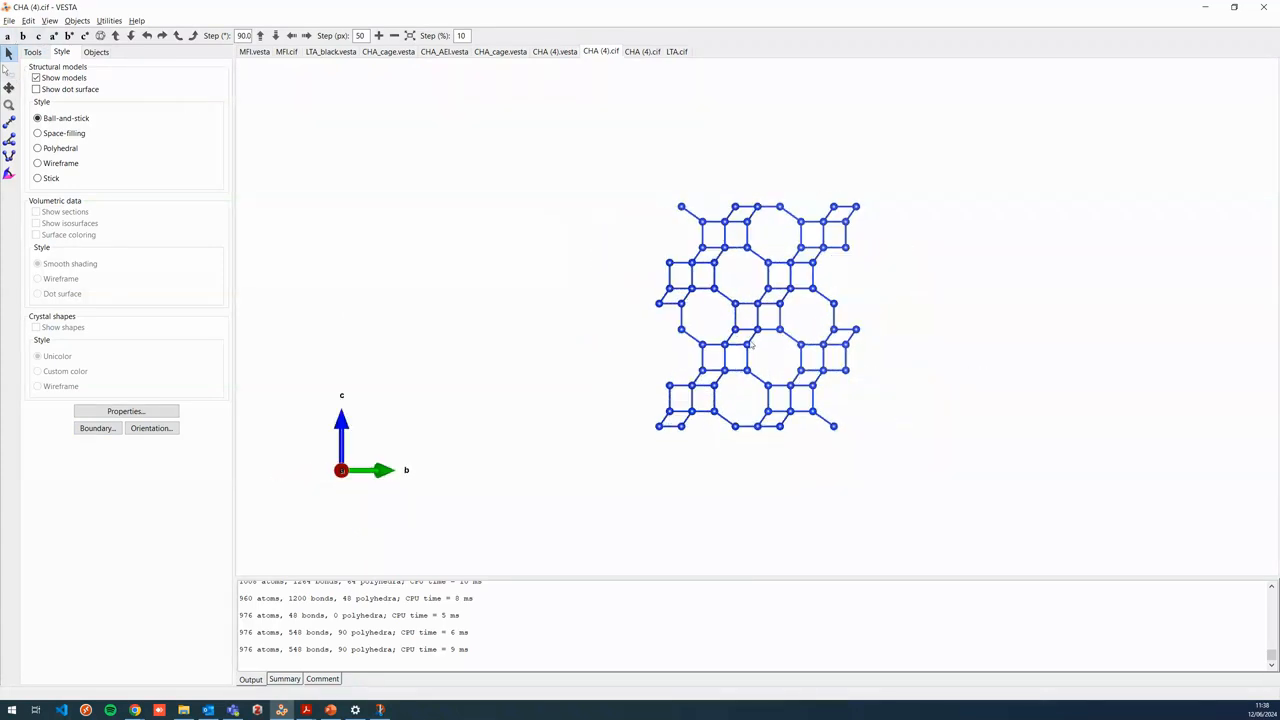
mouse_move(790, 357)
mouse_down()
mouse_move(740, 353)
mouse_move(786, 350)
mouse_up()
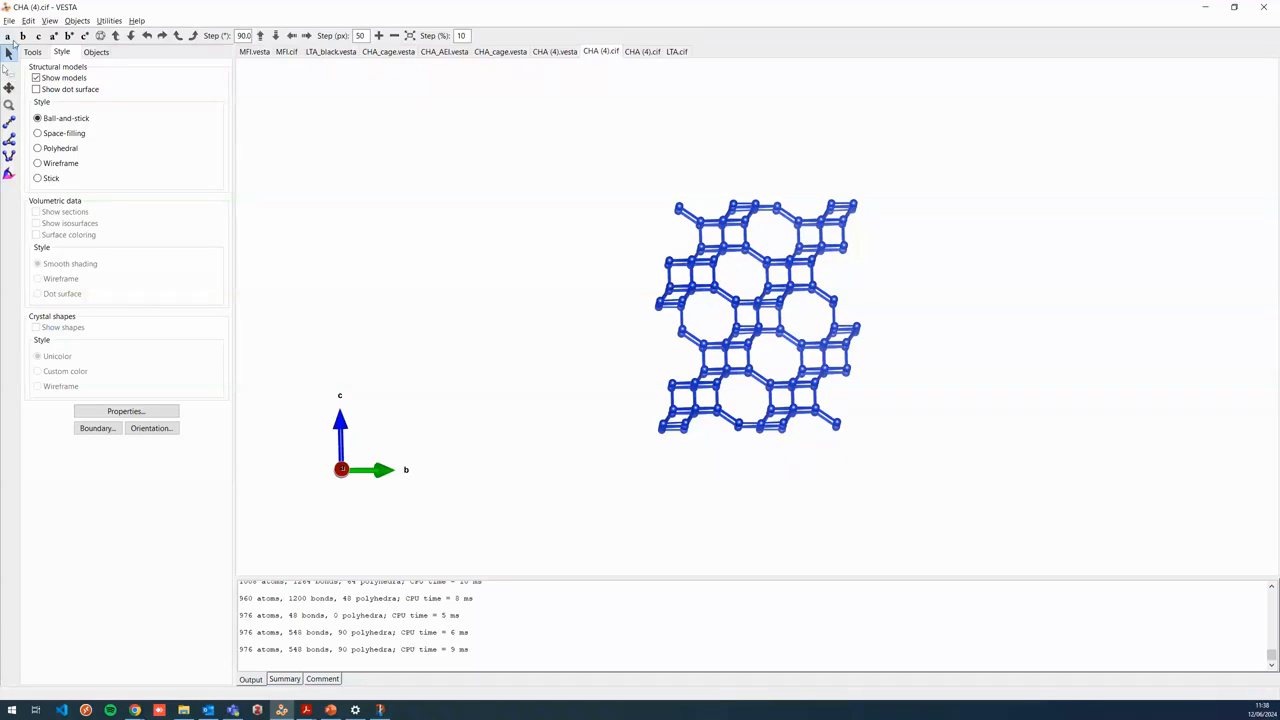
click(8, 36)
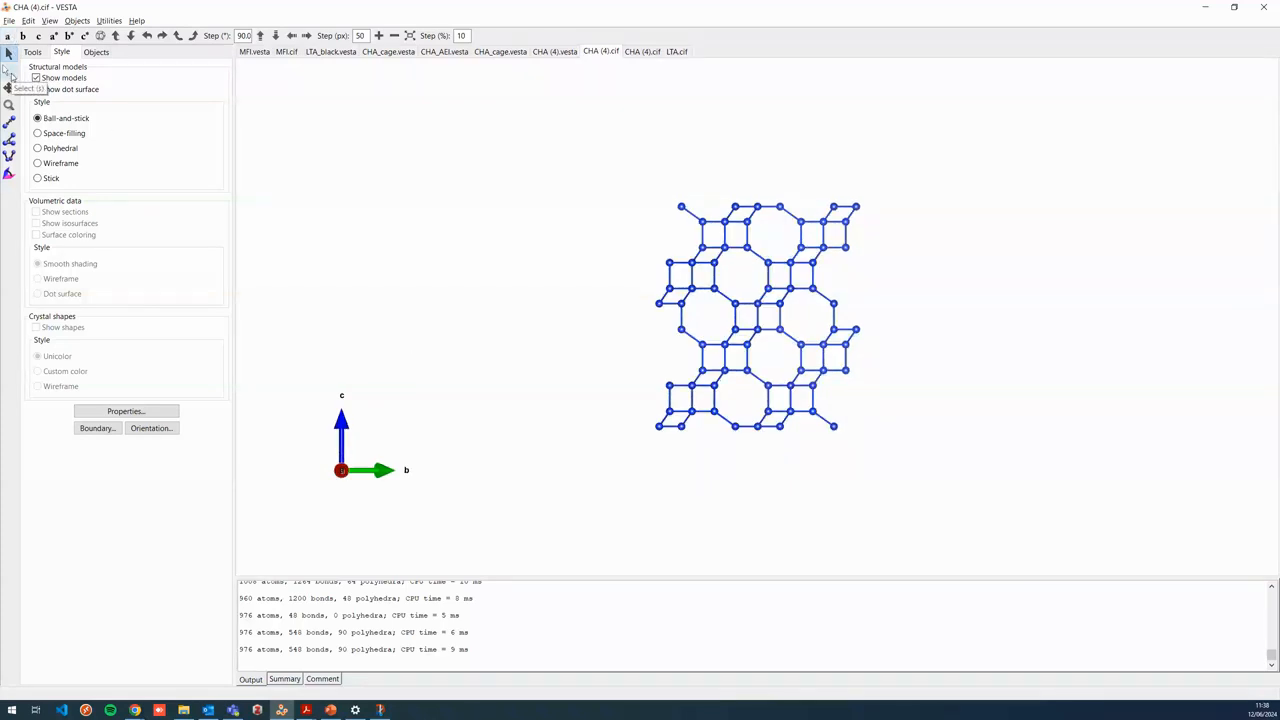
click(9, 71)
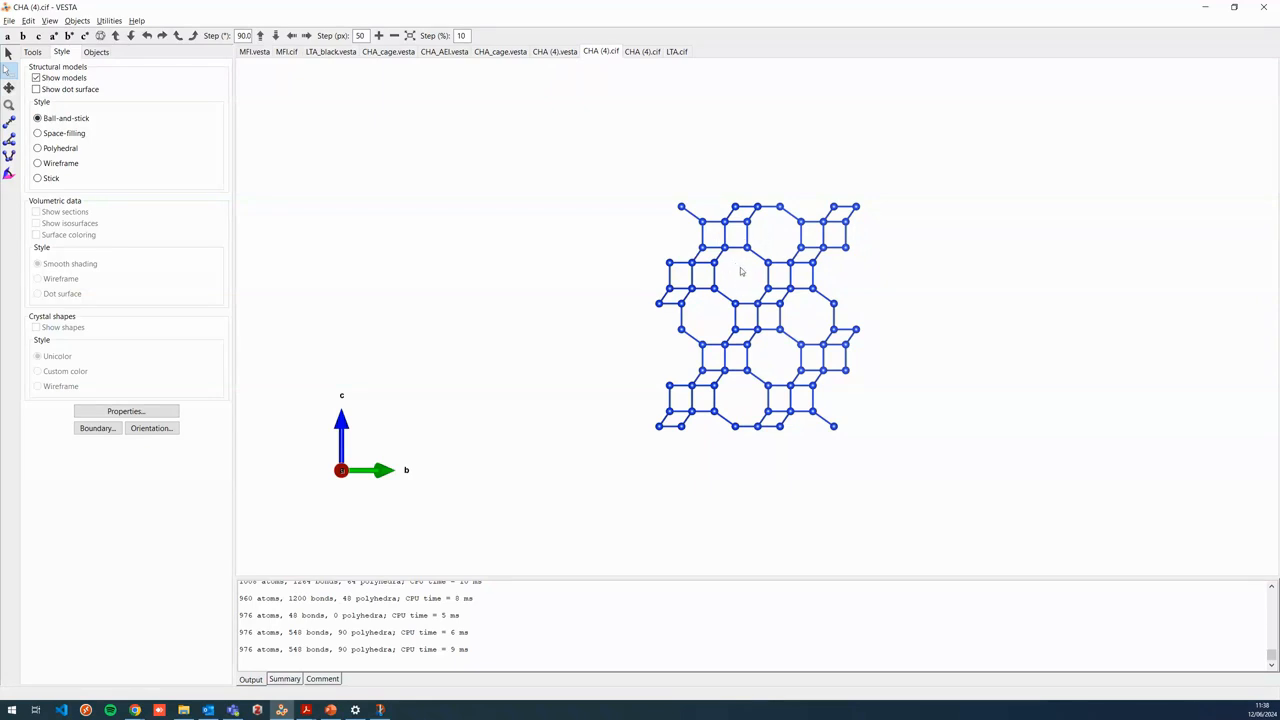
drag(641, 318, 919, 471)
key(Delete)
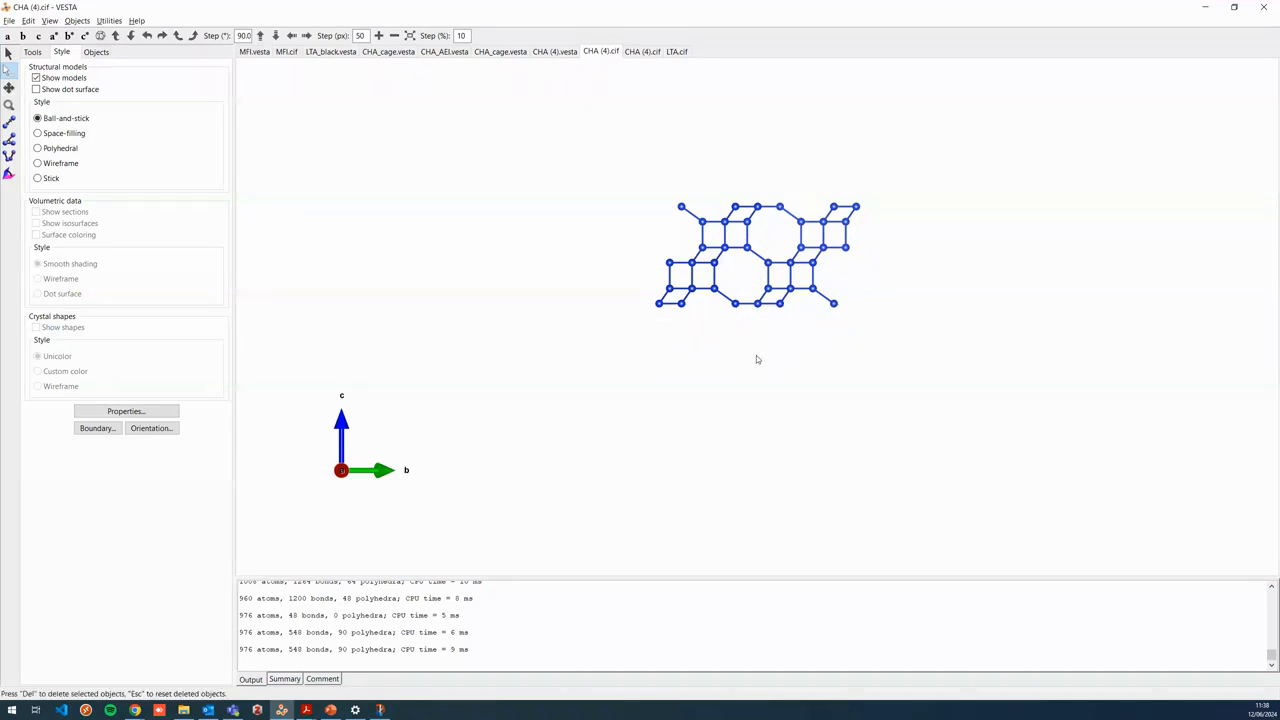
Step: Delete the surplus silicon atoms on both b sides so only the cage outline with two large rings remains along a
drag(645, 190, 703, 349)
key(Delete)
drag(874, 194, 818, 335)
key(Delete)
drag(825, 263, 812, 304)
key(Delete)
drag(696, 210, 702, 252)
key(Delete)
key(Delete)
scroll(728, 268, up, 4)
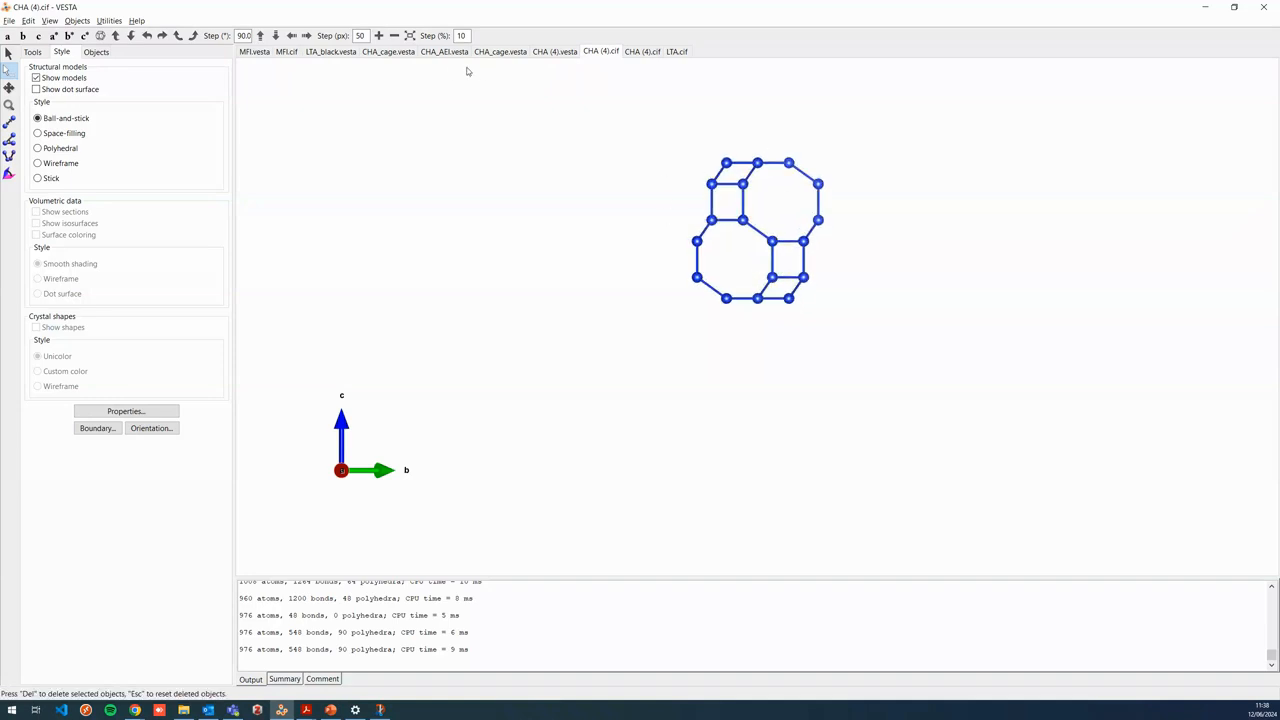
Step: View the CHA_cage.vesta reference along the a axis, compare its outline, and return to CHA (4).cif
click(392, 52)
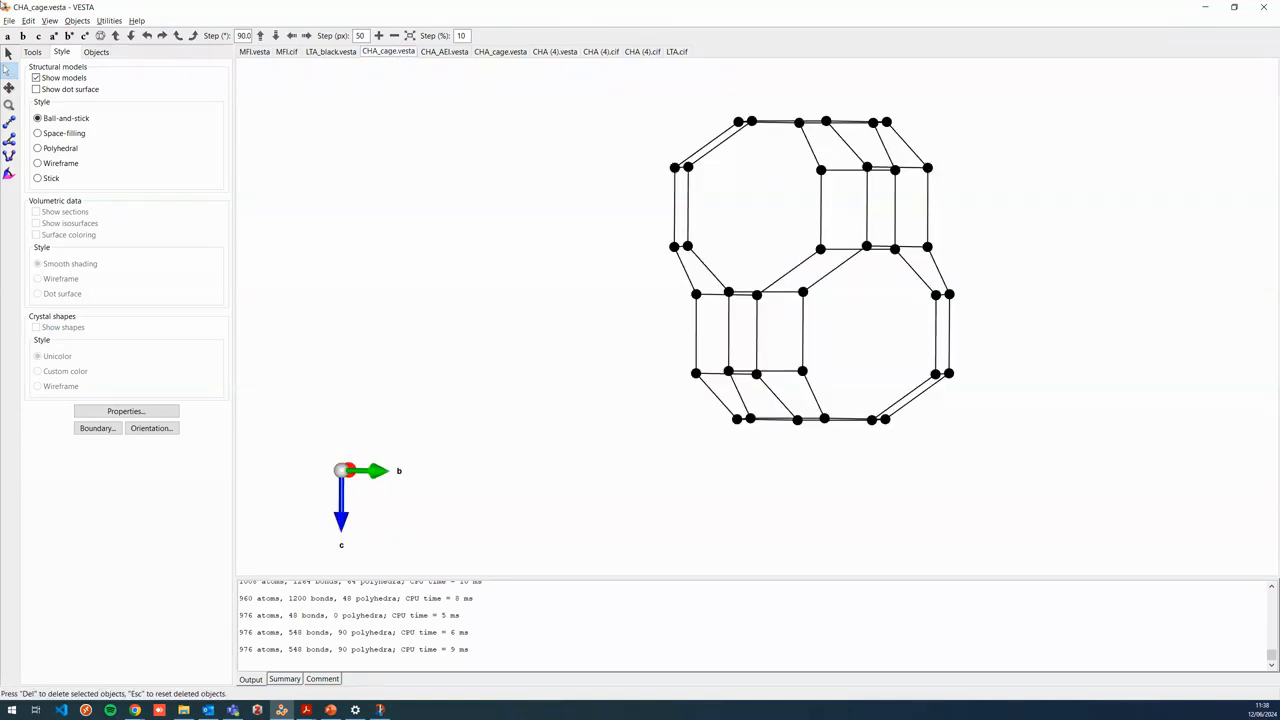
click(7, 35)
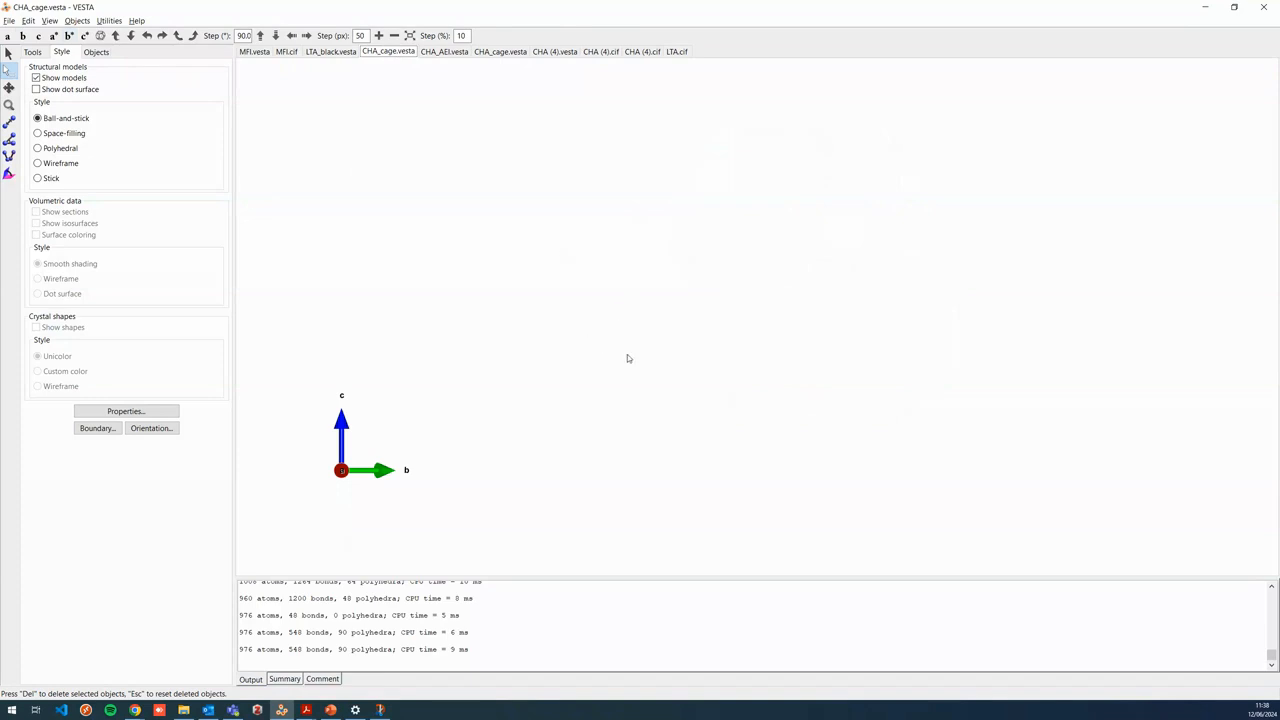
click(276, 35)
click(276, 35)
scroll(806, 291, up, 5)
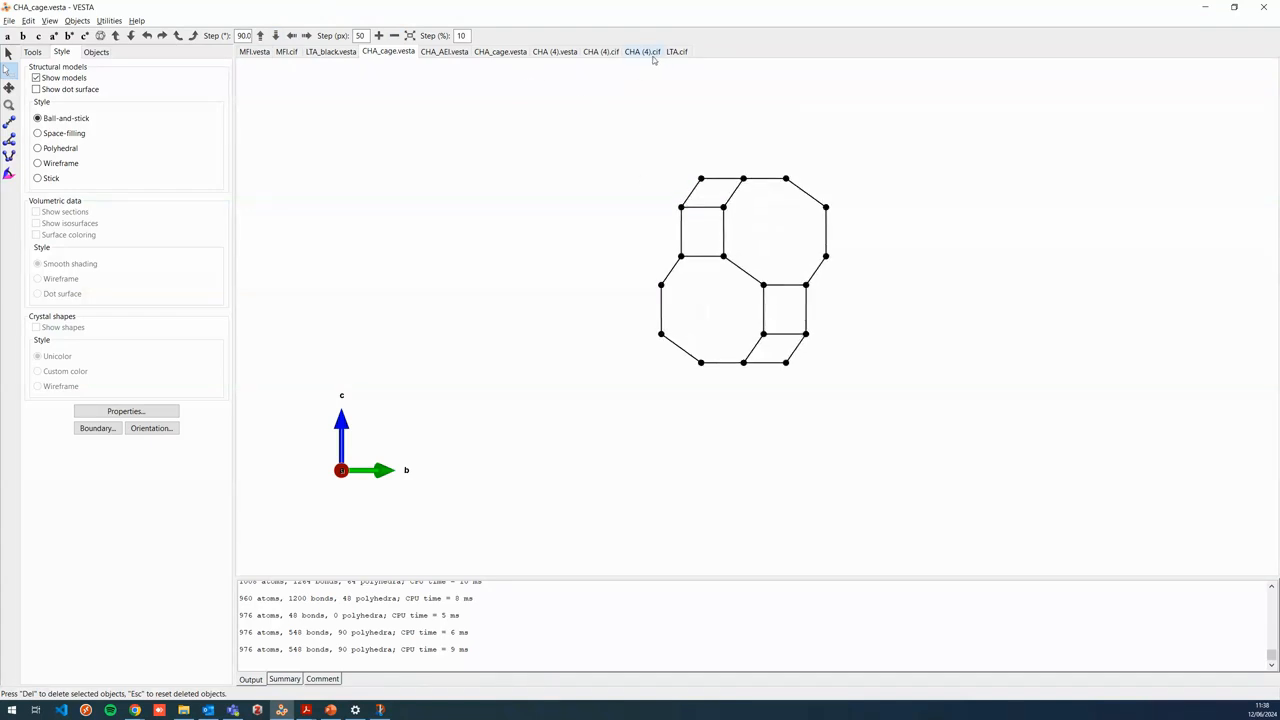
click(590, 52)
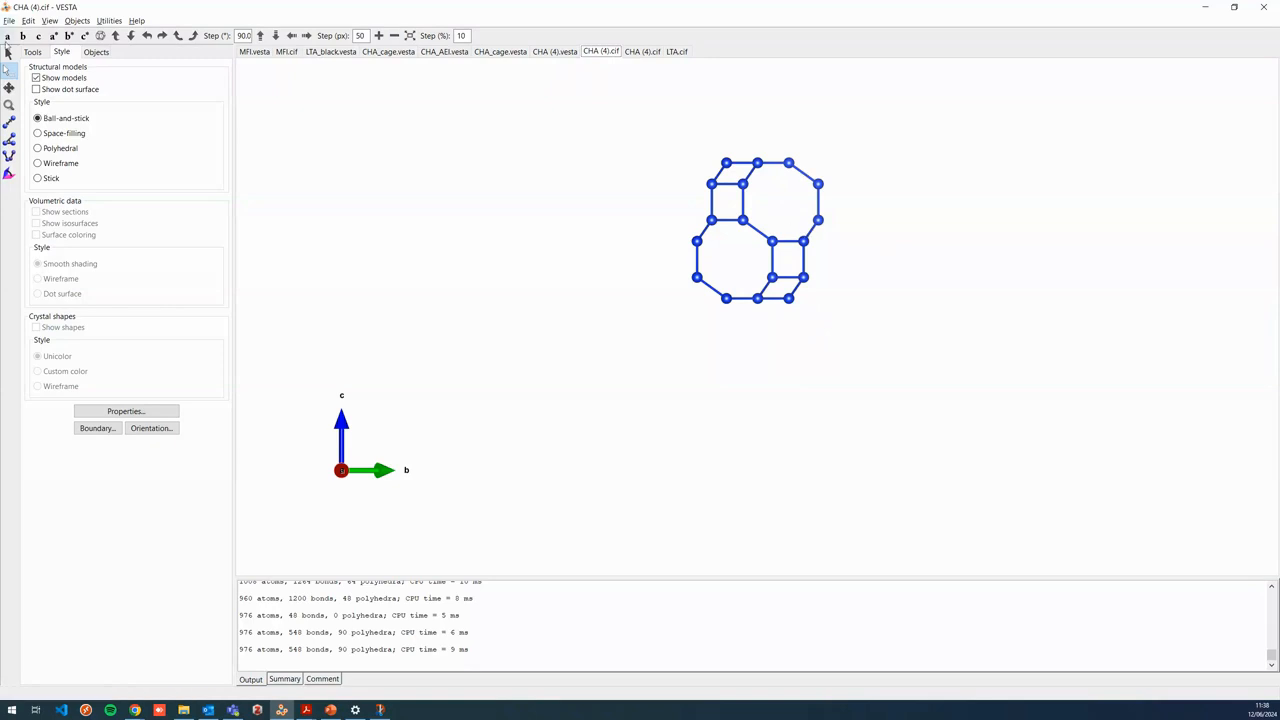
Step: Delete the silicon atoms beyond the cage on its high-a side and the stray bonds below the framework
drag(865, 252, 890, 338)
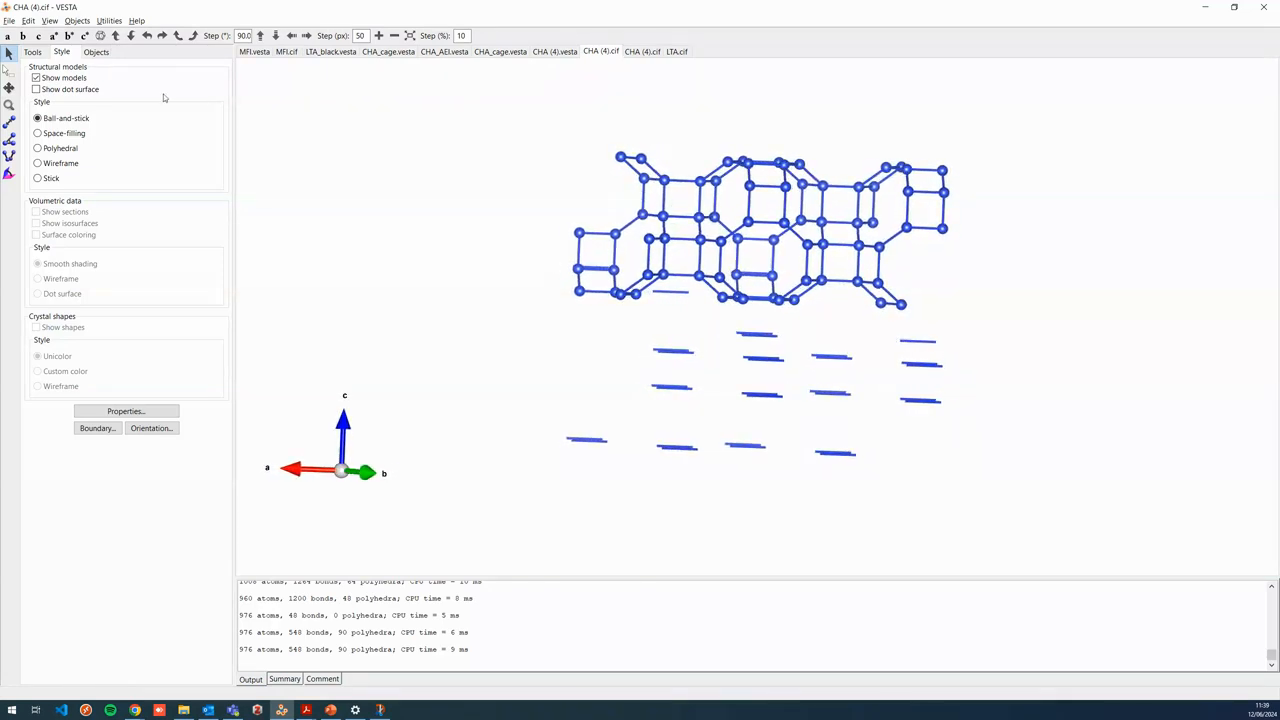
click(24, 36)
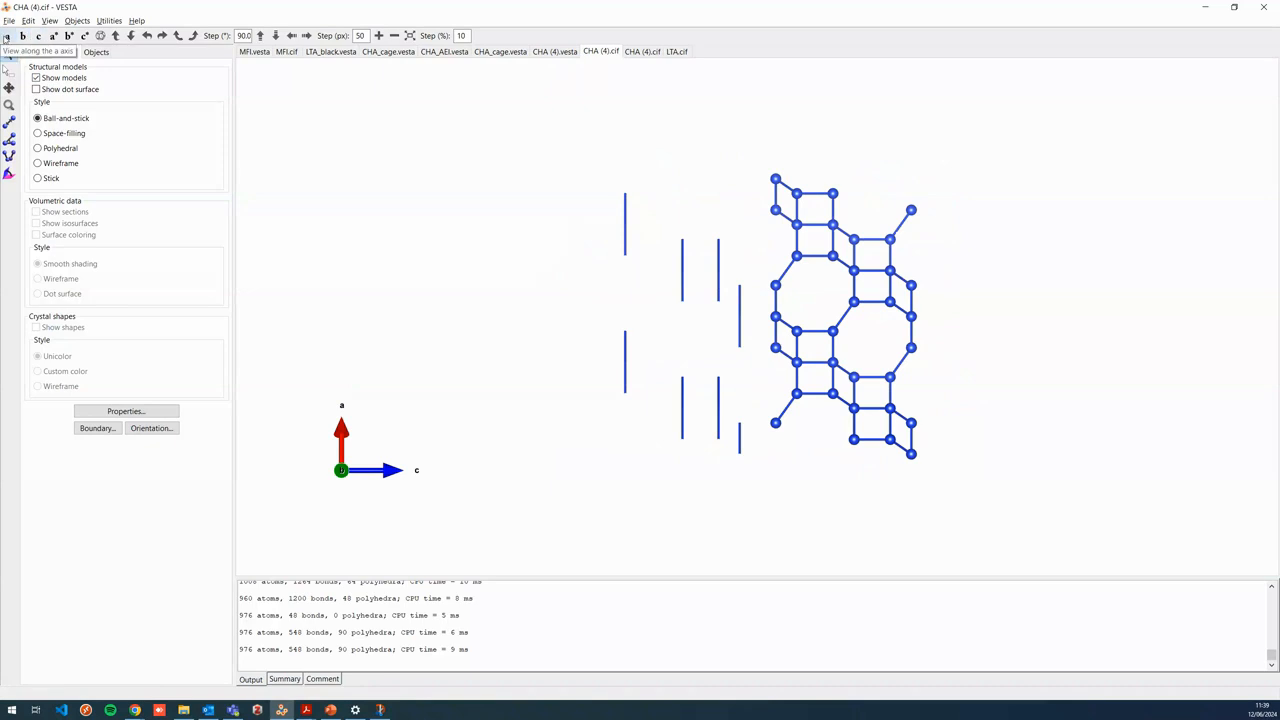
click(7, 36)
drag(745, 262, 630, 175)
click(7, 69)
drag(548, 134, 684, 331)
key(Delete)
drag(540, 317, 977, 537)
key(Delete)
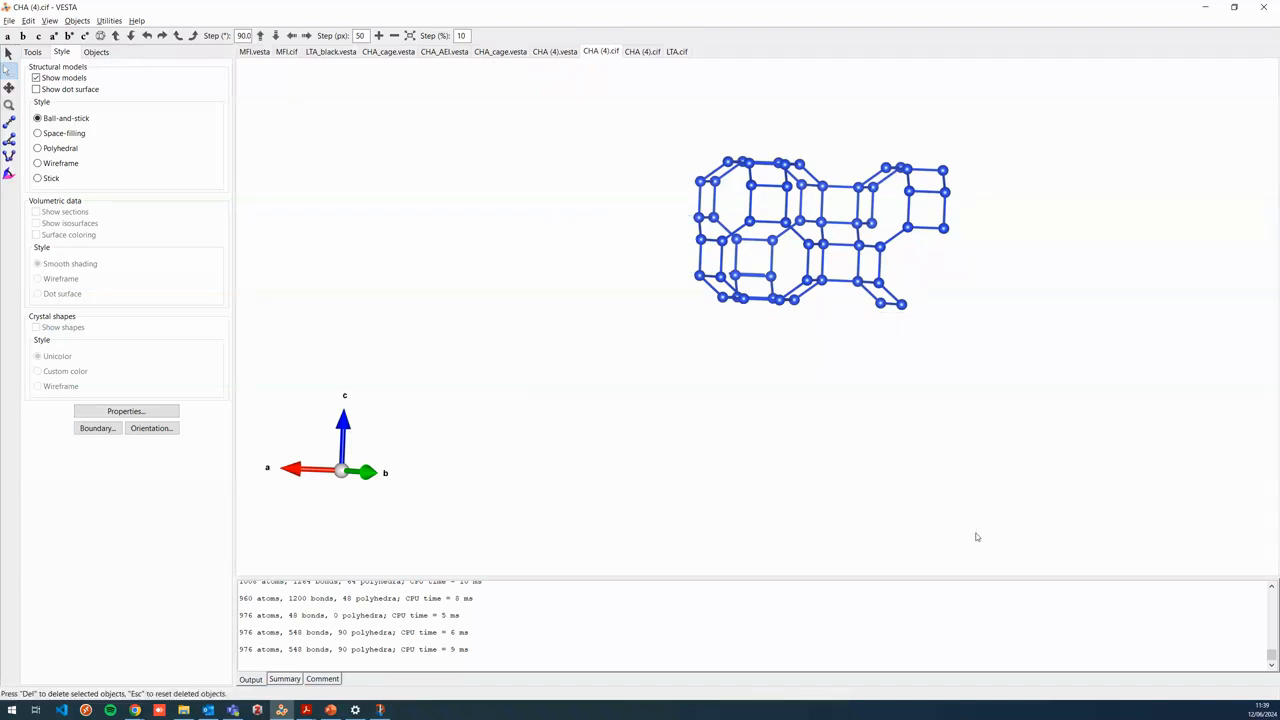
Step: Delete the remaining silicon atoms on the low-a side to isolate the cage, and rotate it for inspection
drag(1011, 138, 846, 331)
key(Delete)
key(r)
drag(917, 271, 868, 231)
key(s)
key(r)
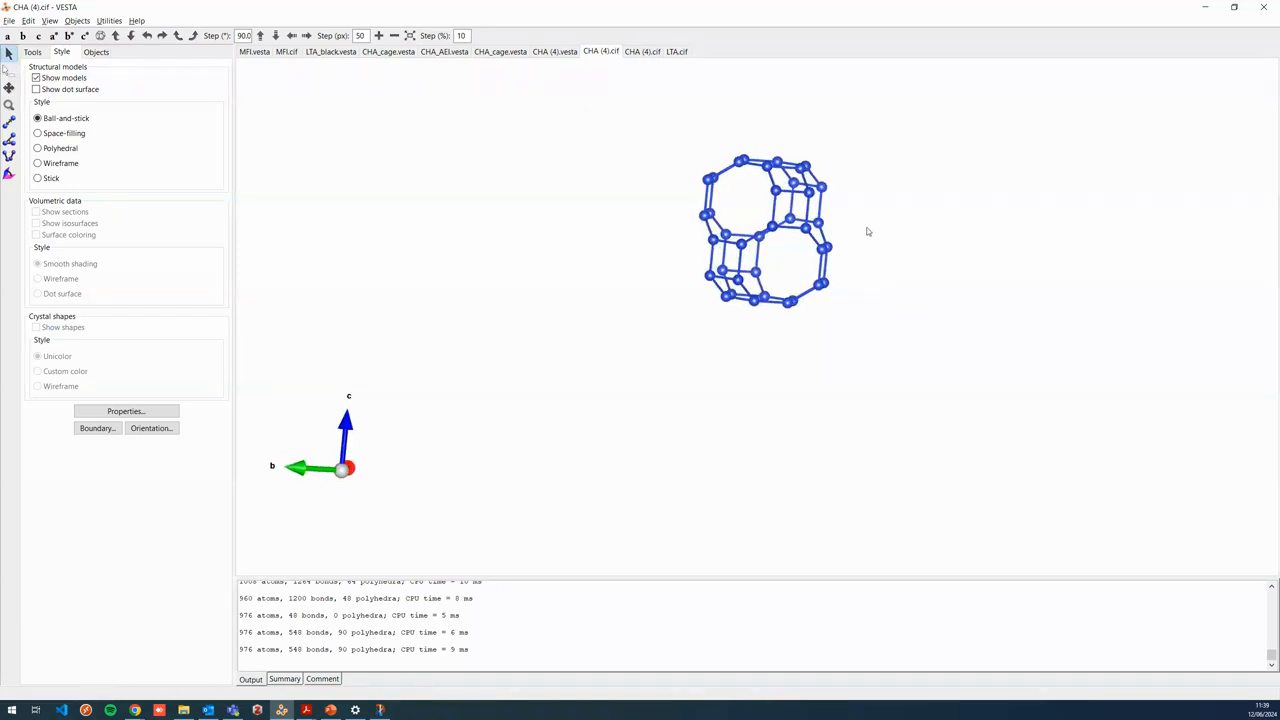
click(7, 35)
drag(785, 190, 718, 255)
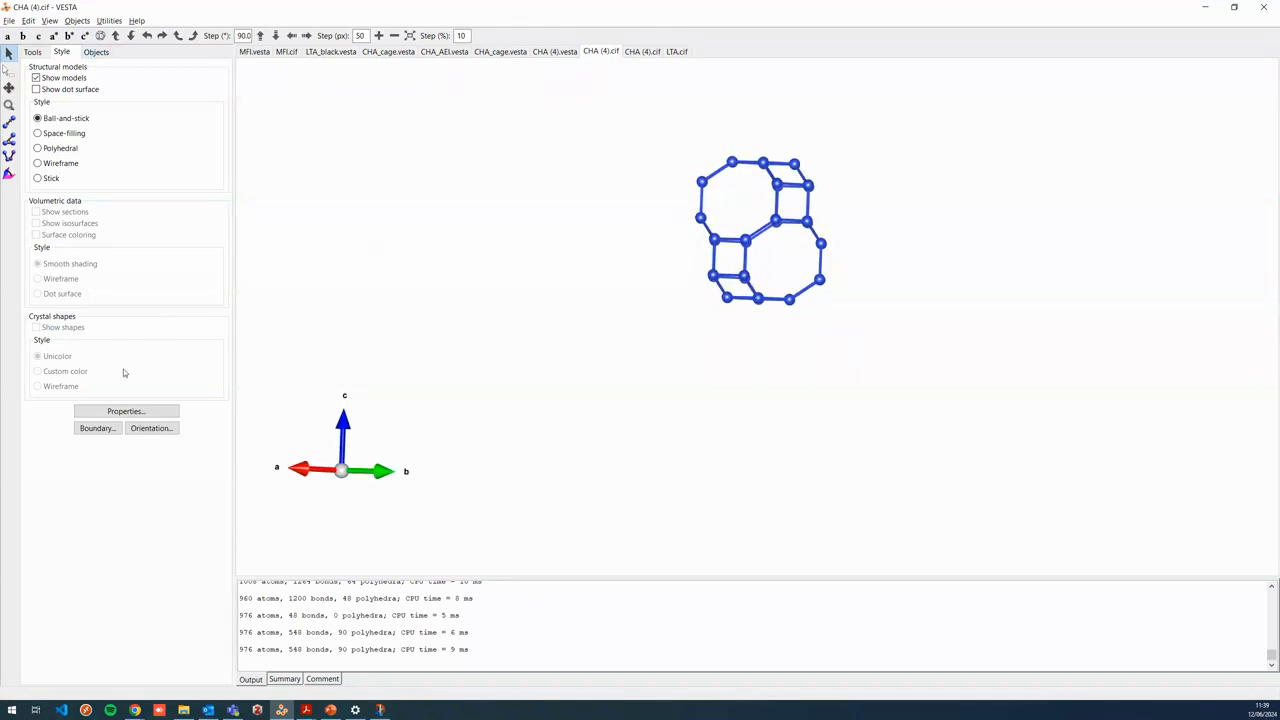
Step: Set the bond style of the CHA (4).cif cage to Unicolor cylinder
click(113, 410)
click(203, 113)
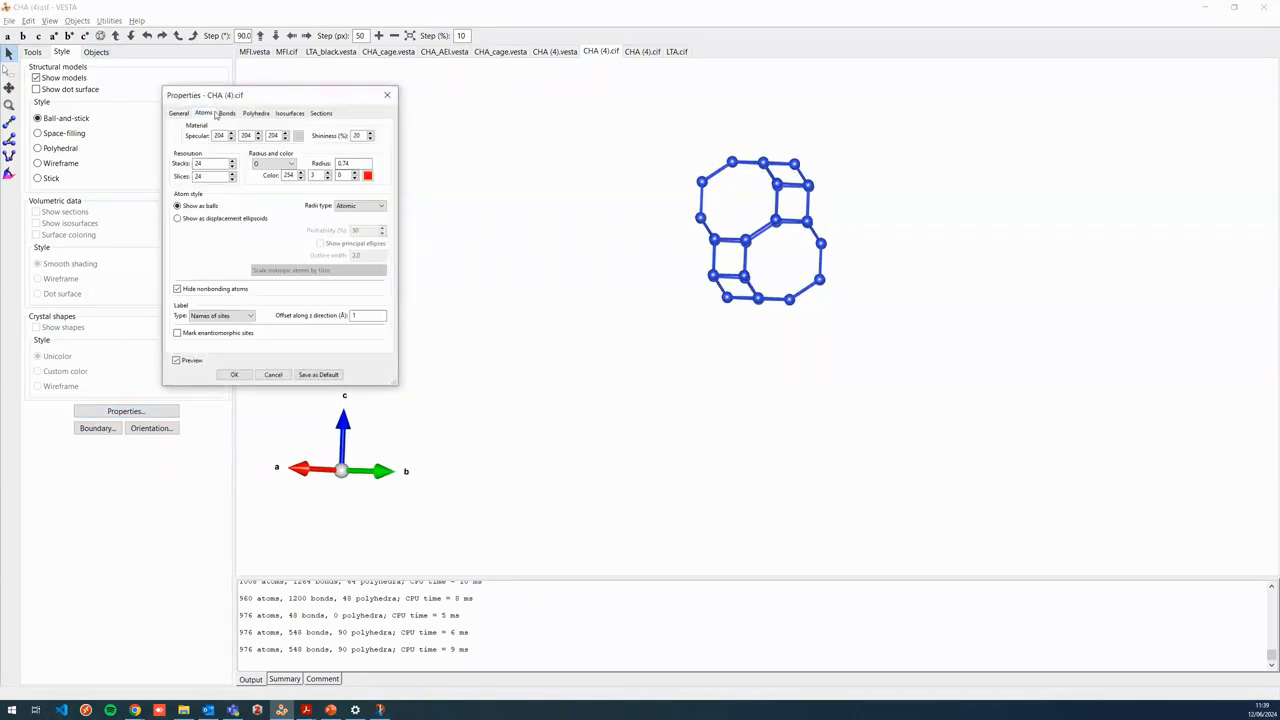
click(227, 113)
click(259, 166)
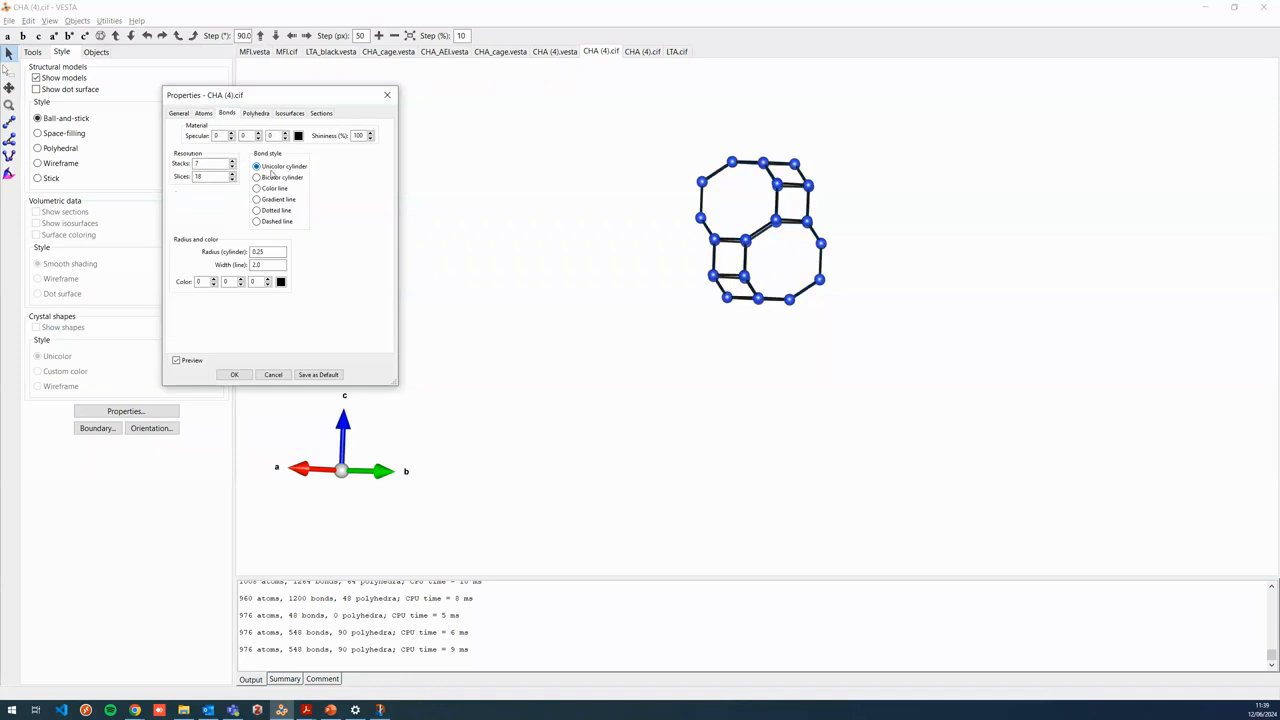
Step: Colour the Si atoms black, set the atom shininess to 0 %, and accept the properties
click(203, 113)
double_click(363, 164)
click(368, 176)
click(175, 189)
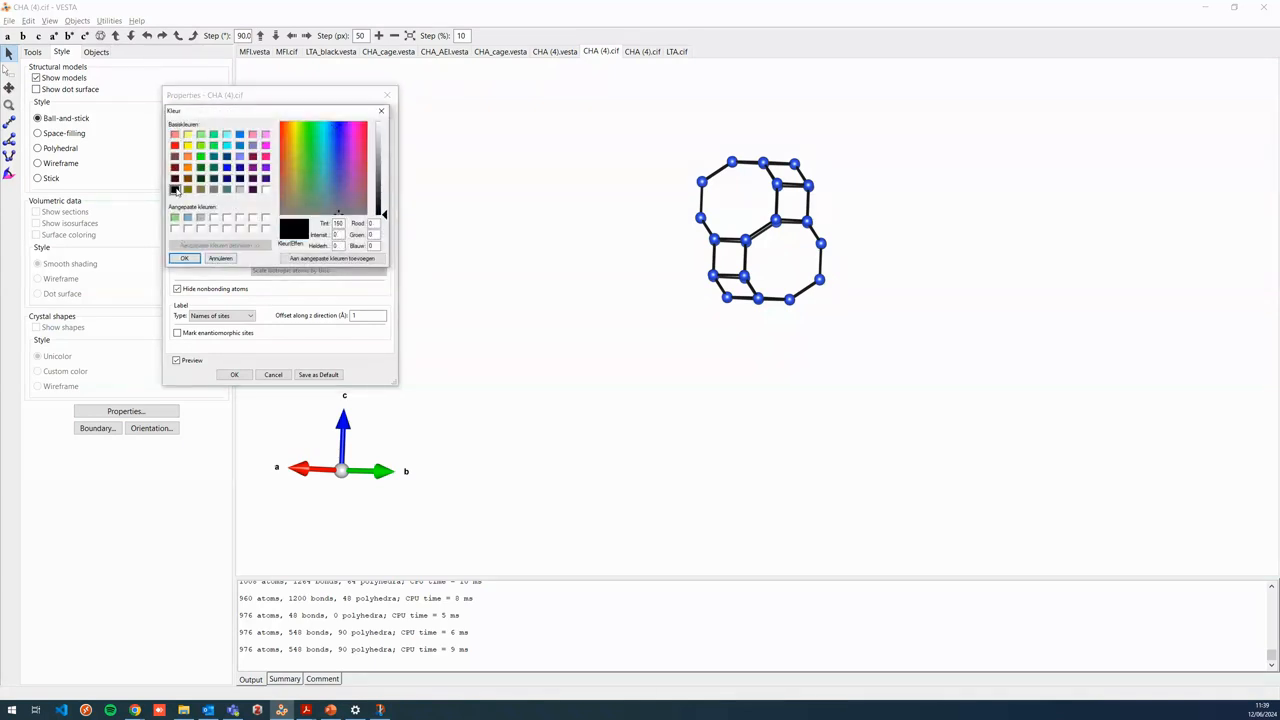
click(184, 258)
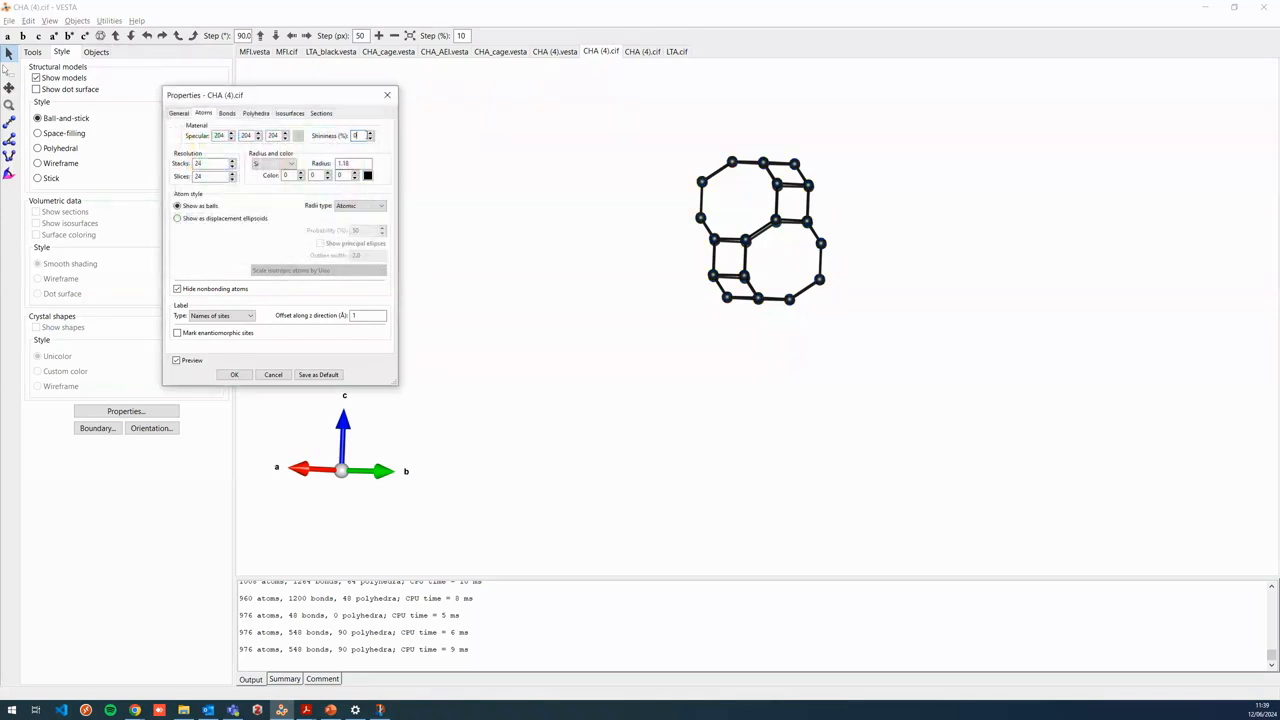
click(360, 165)
click(243, 372)
scroll(760, 177, up, 4)
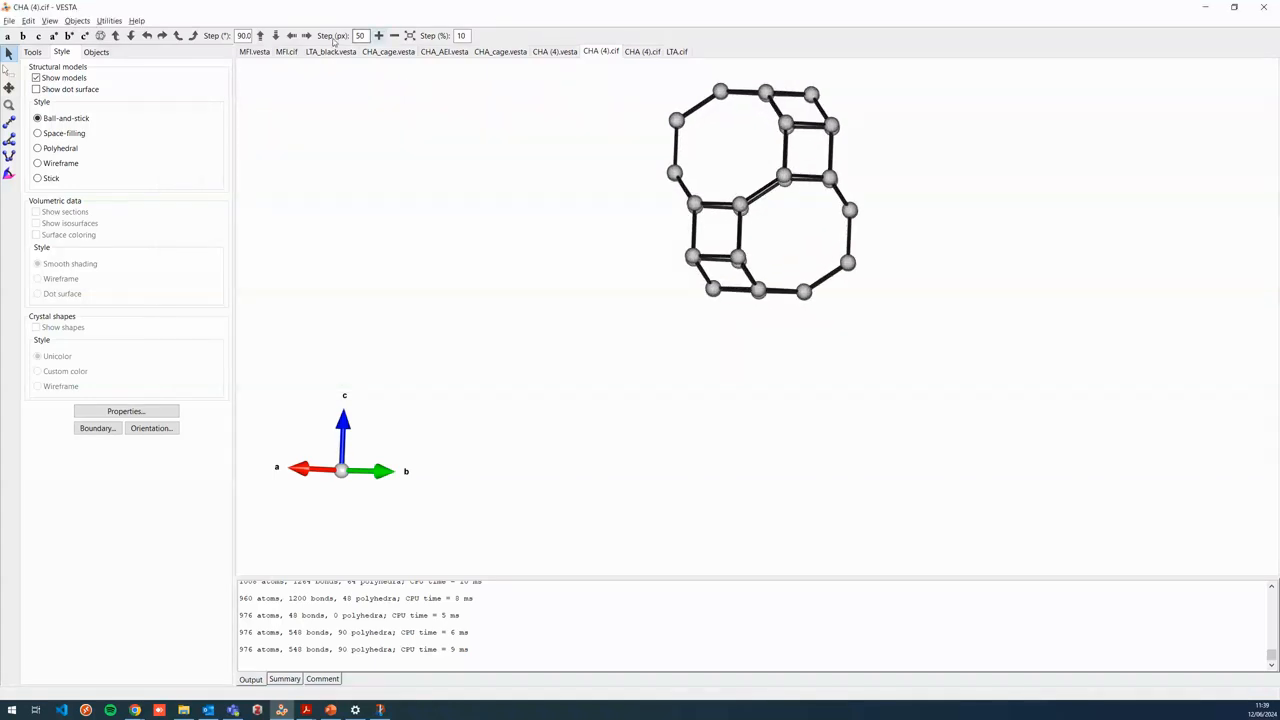
click(277, 37)
click(277, 37)
drag(850, 277, 870, 314)
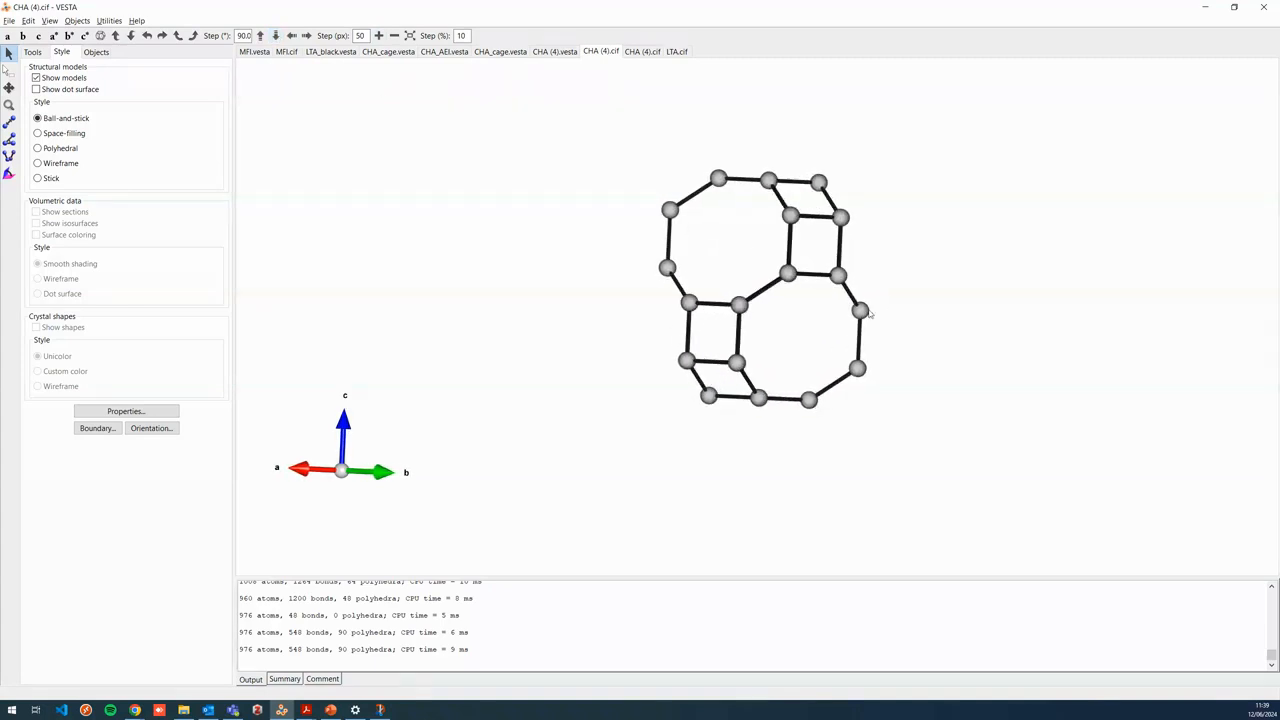
Step: Compare the CHA cage with the LTA.cif cage, and align the CHA cage's view along the a axis
click(676, 52)
click(601, 52)
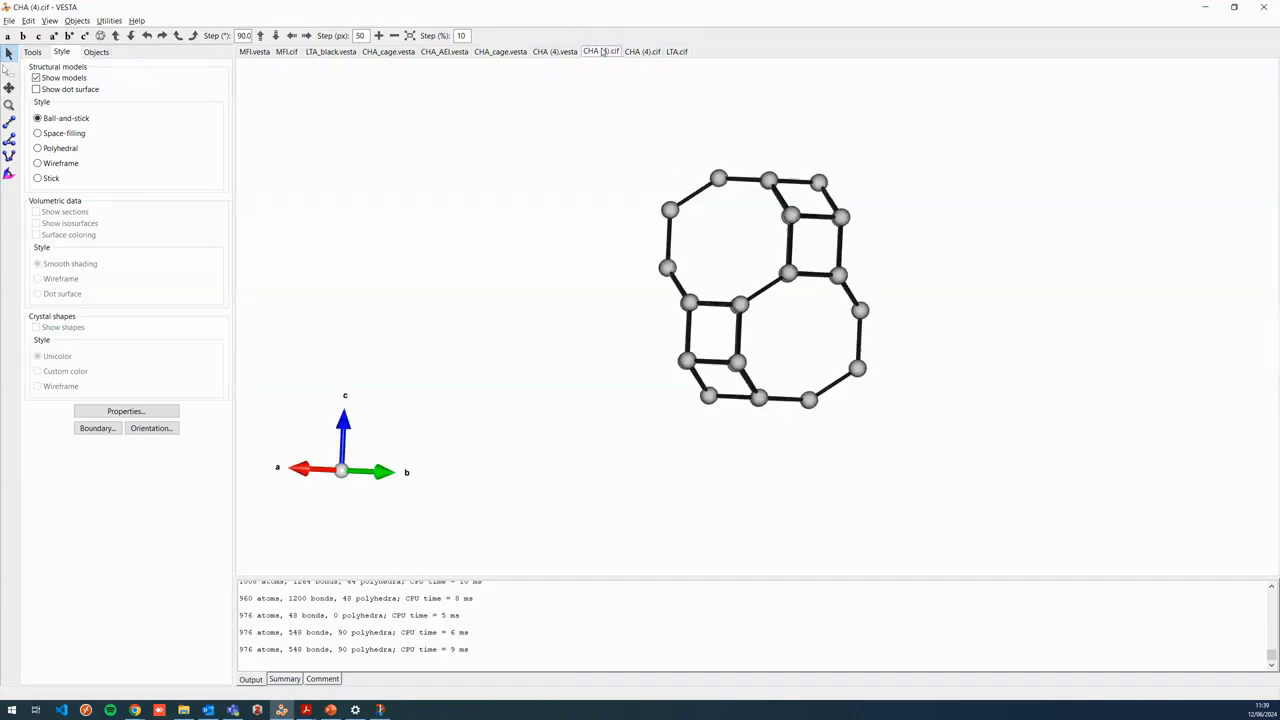
mouse_move(827, 381)
mouse_down()
mouse_move(771, 377)
mouse_move(823, 372)
mouse_up()
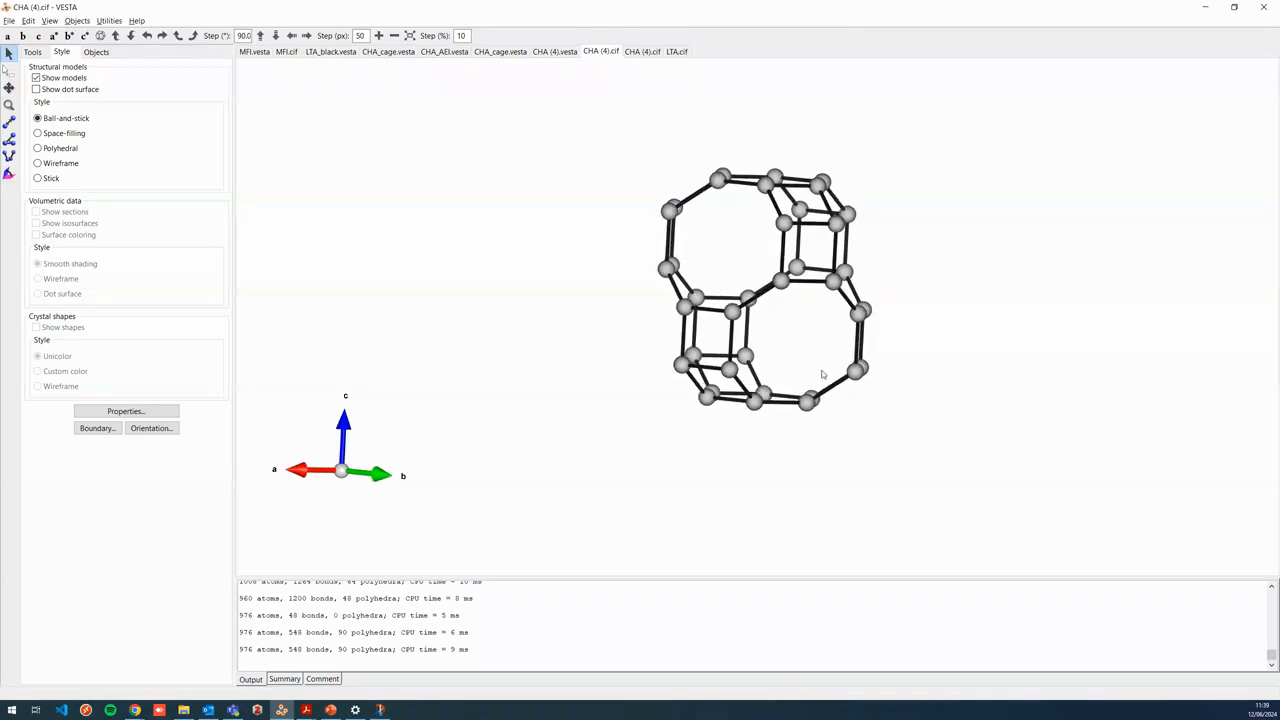
click(7, 35)
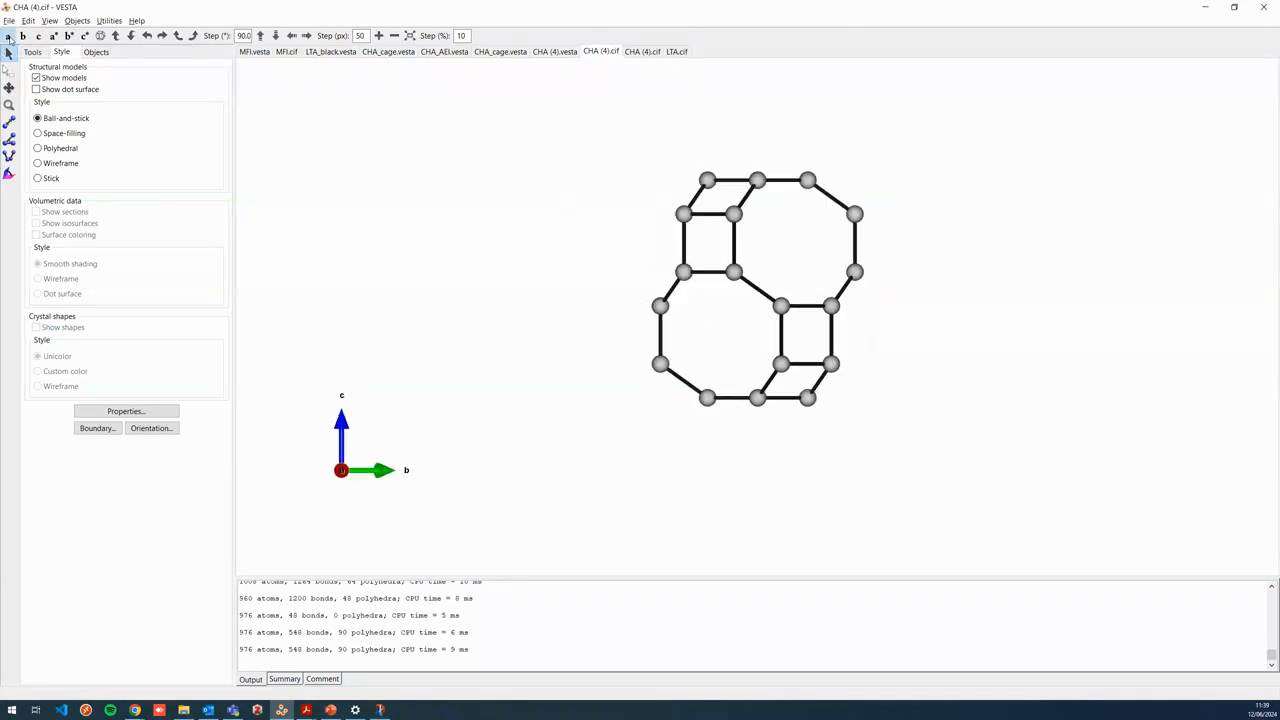
Step: Set the CHA cage's overall-appearance scale width to 40 Angstrom and shift the cage within the view
click(28, 20)
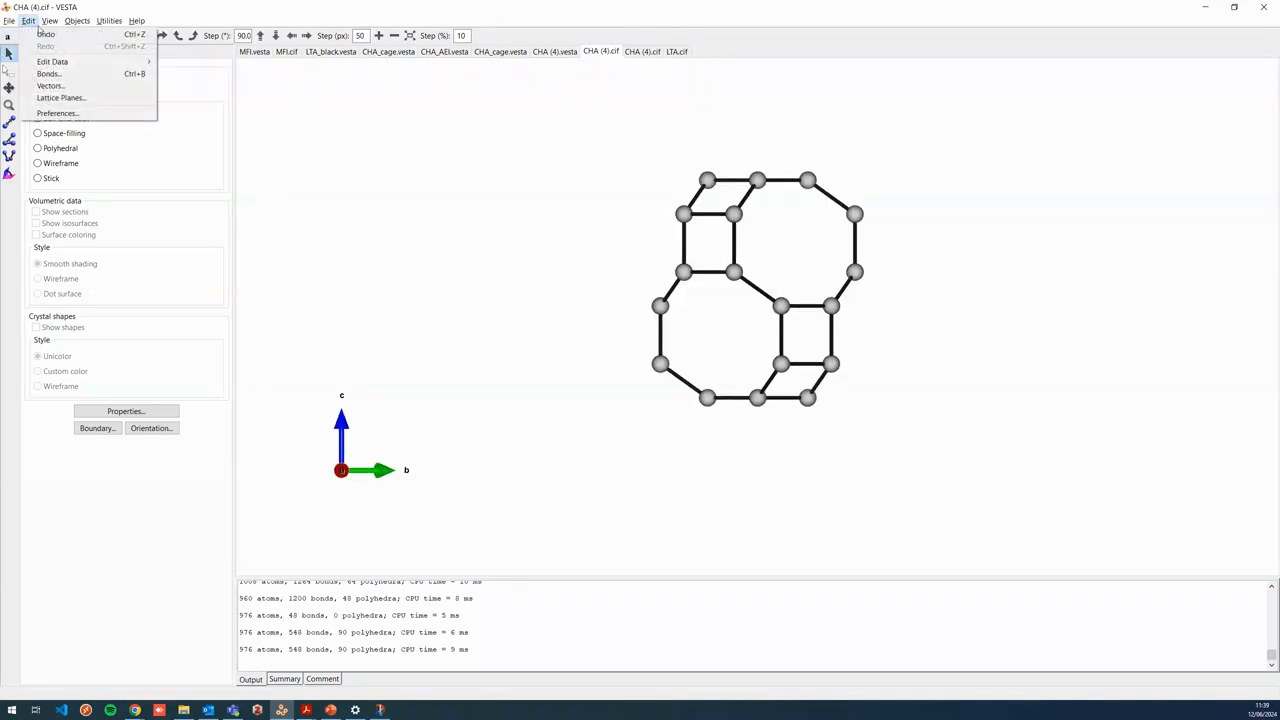
mouse_move(49, 20)
click(100, 117)
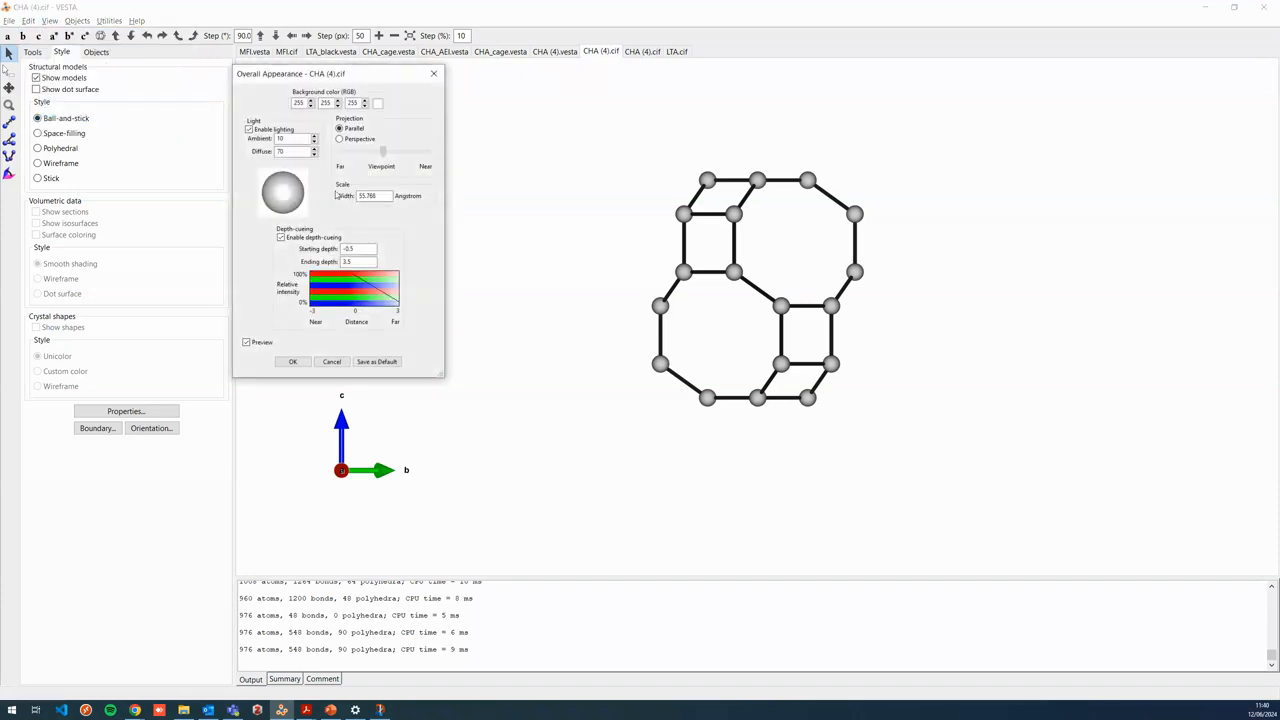
text(40)
click(301, 360)
click(9, 88)
drag(730, 237, 709, 297)
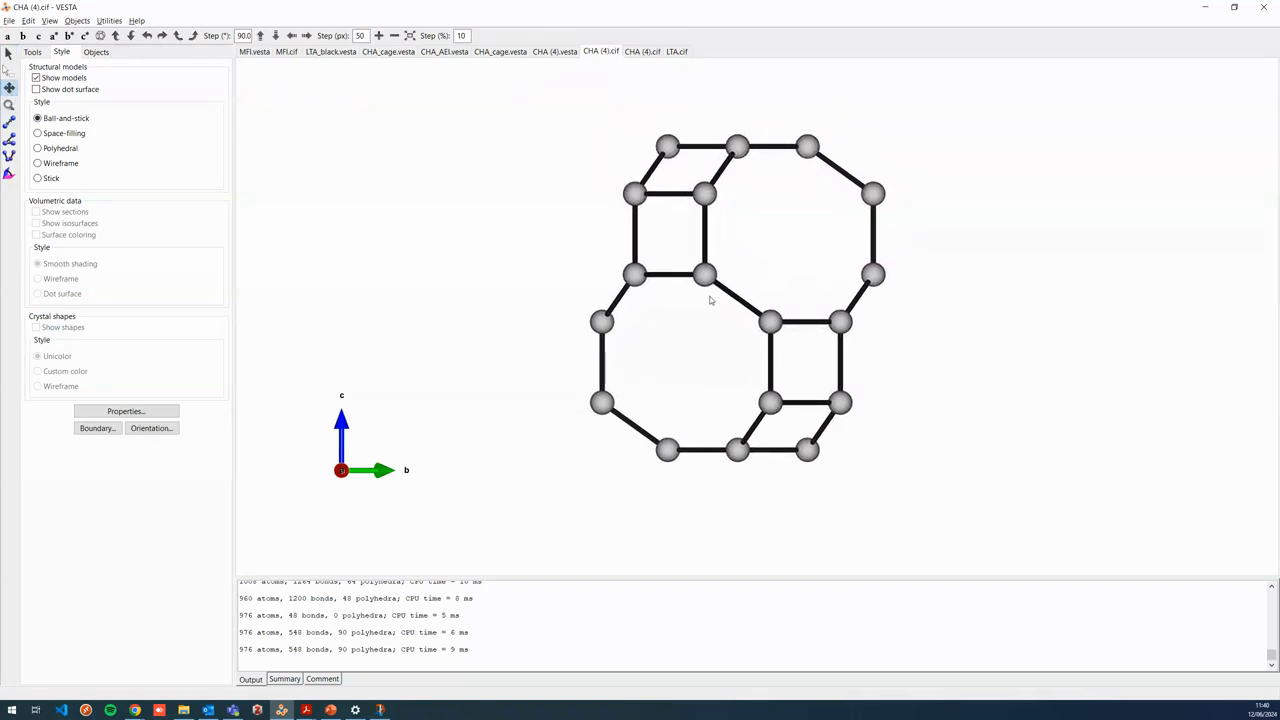
Step: Match the scale width of LTA.cif to that of the CHA cage and view it along the a axis
click(677, 52)
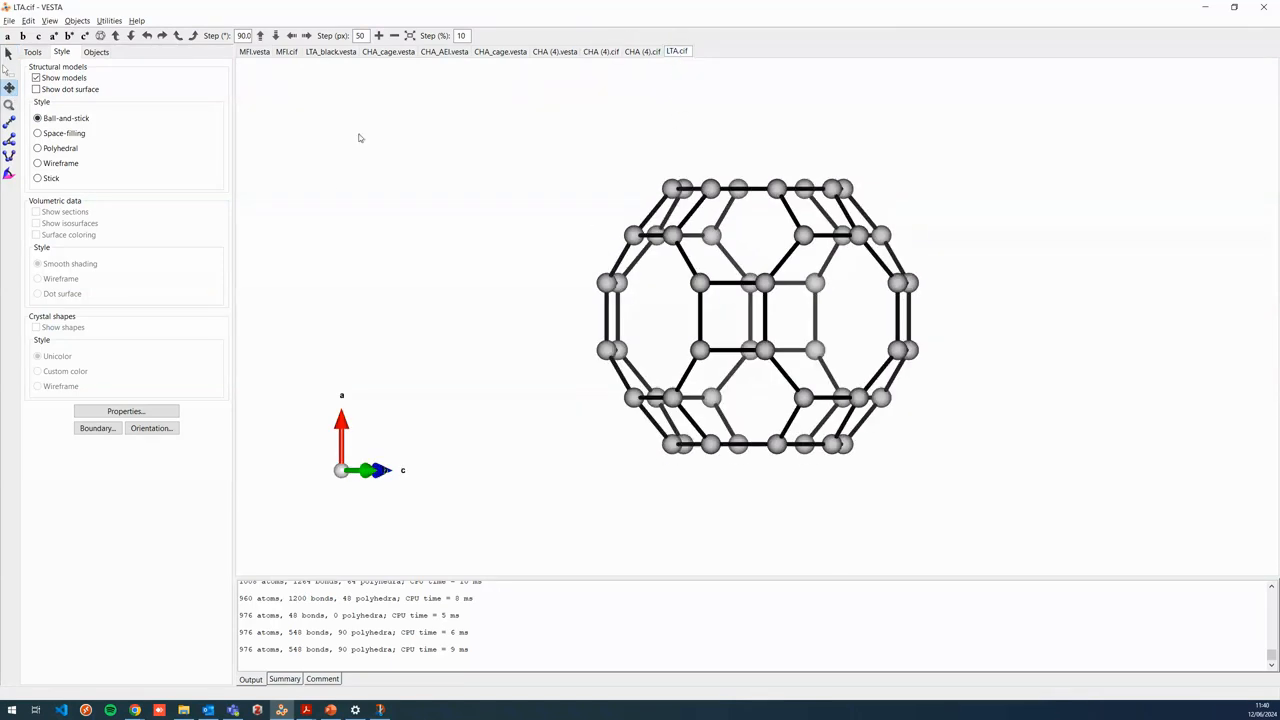
click(49, 21)
click(78, 34)
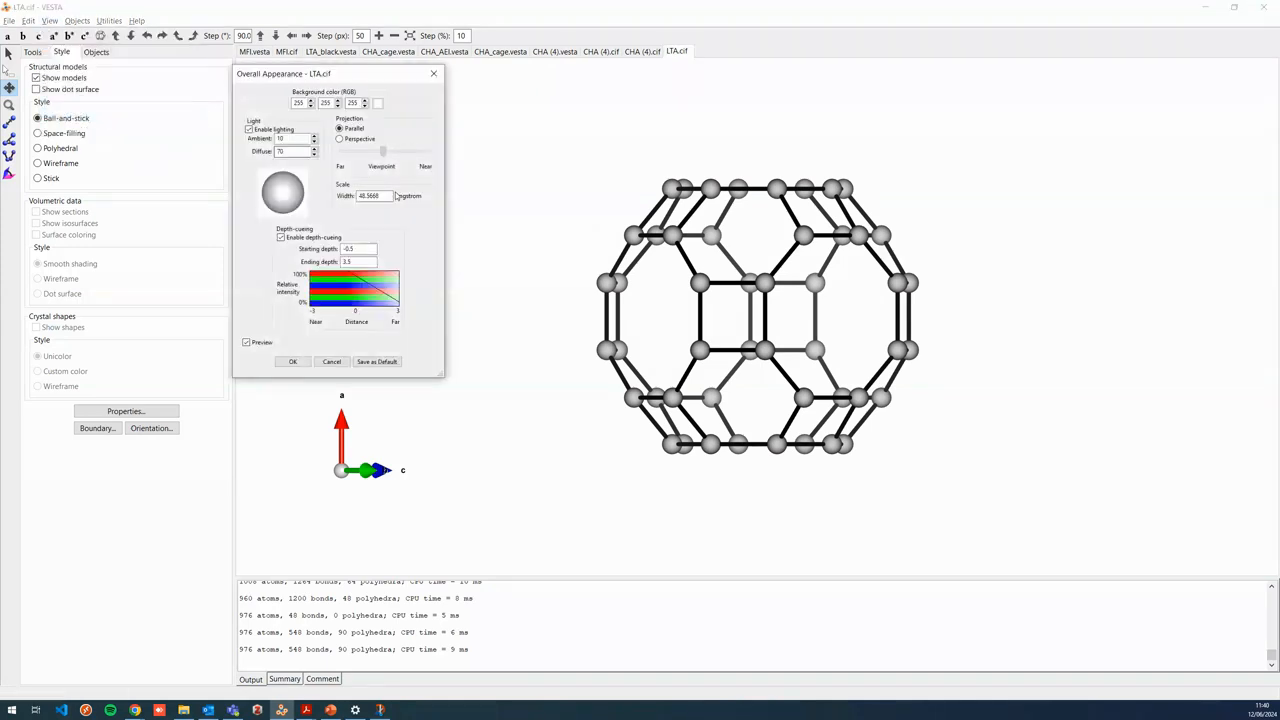
click(293, 361)
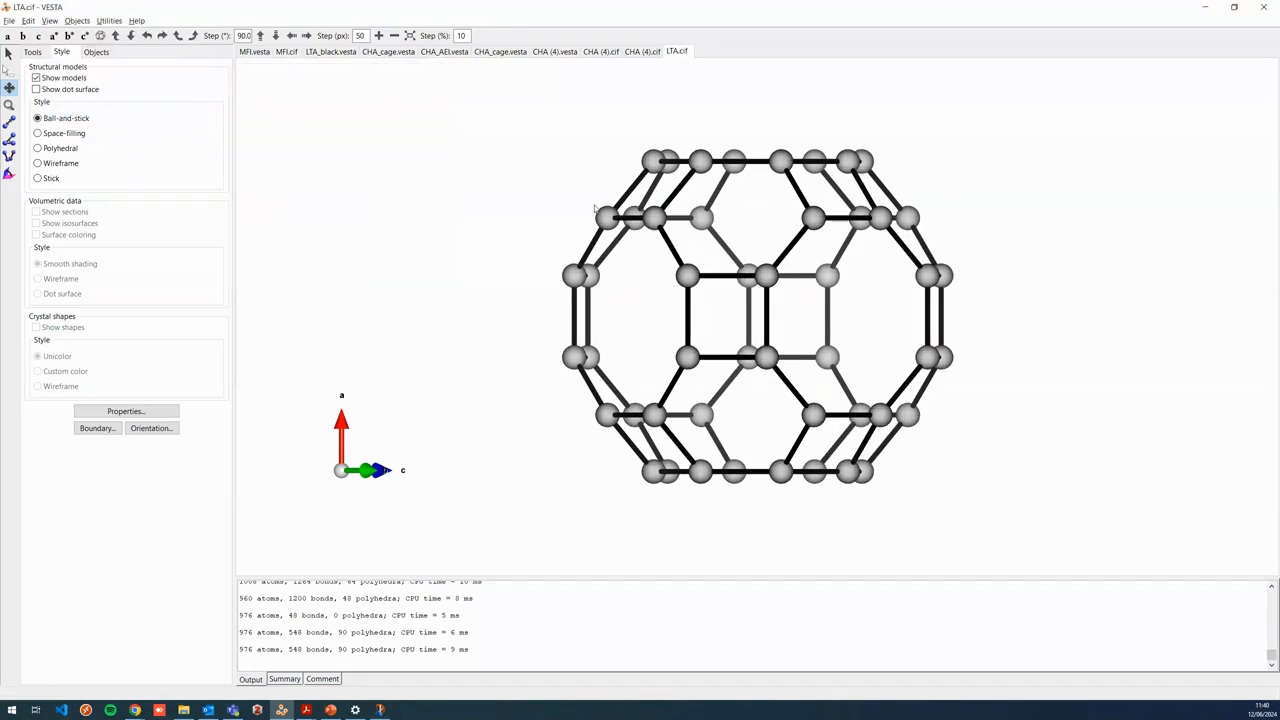
click(8, 36)
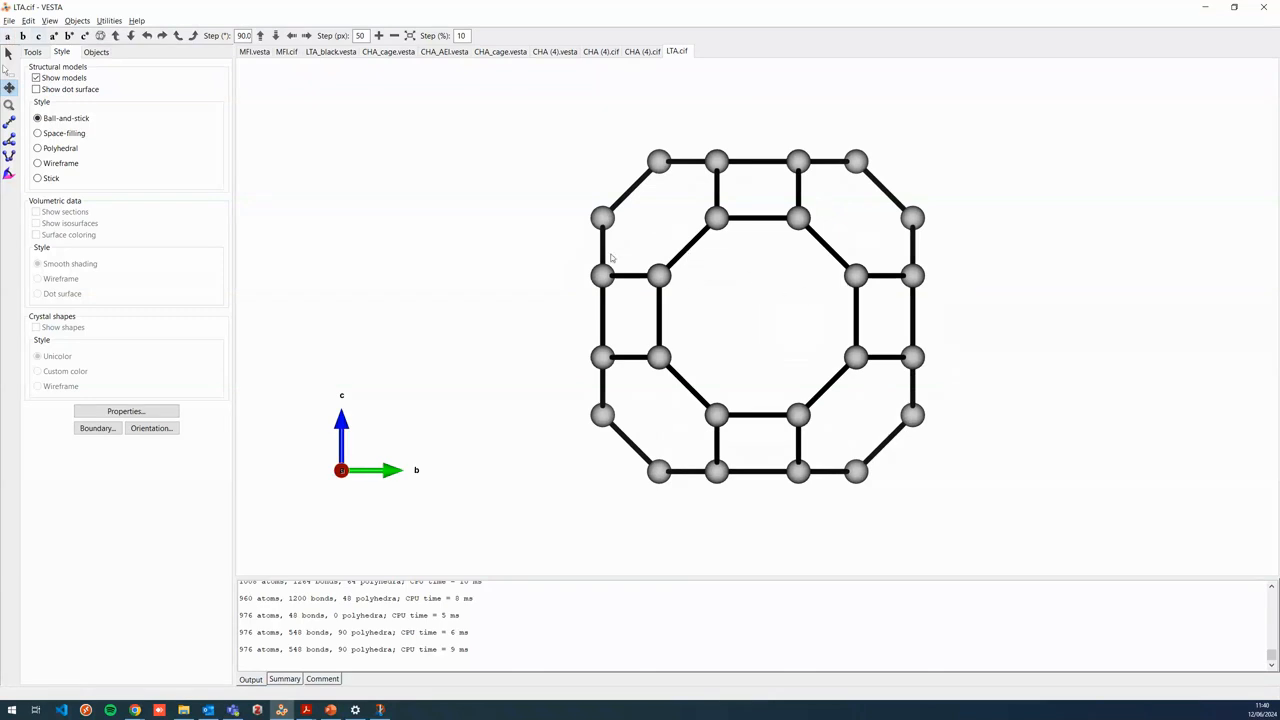
Step: Restrict rotation to around the Y axis and turn the LTA cage and the CHA cage slightly off the a axis
click(8, 53)
click(33, 52)
click(70, 172)
drag(794, 294, 775, 312)
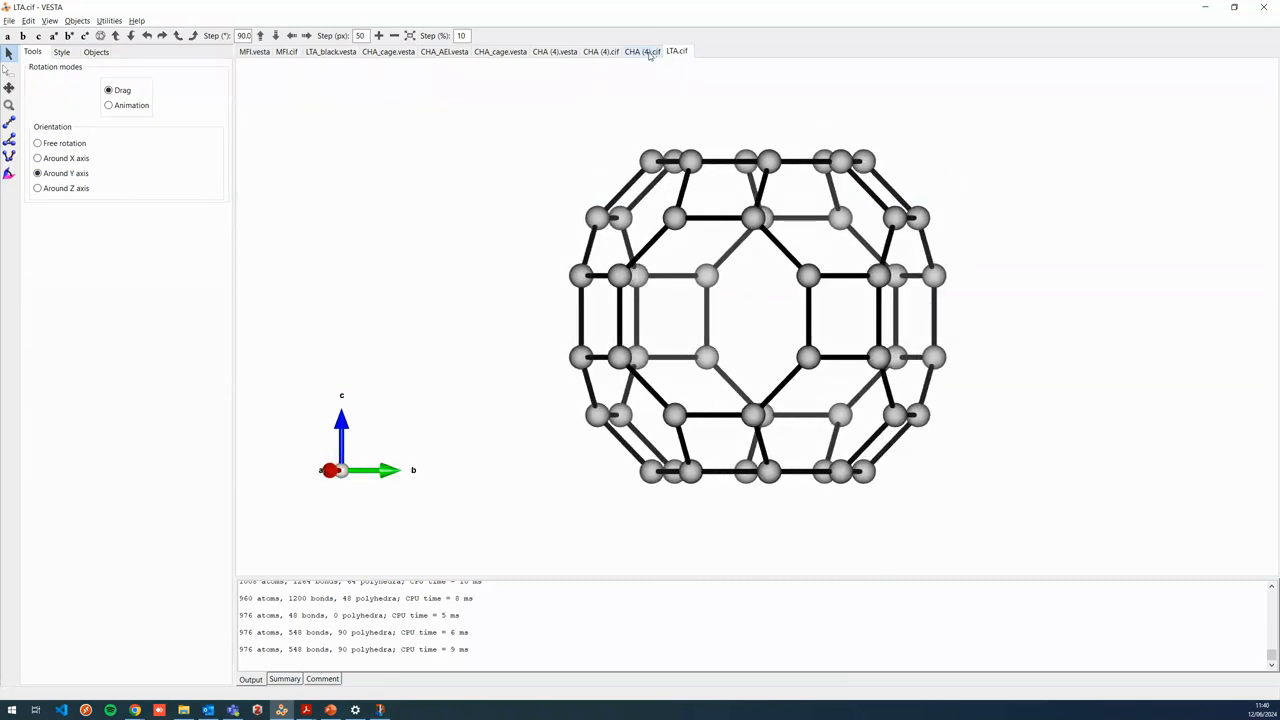
click(600, 51)
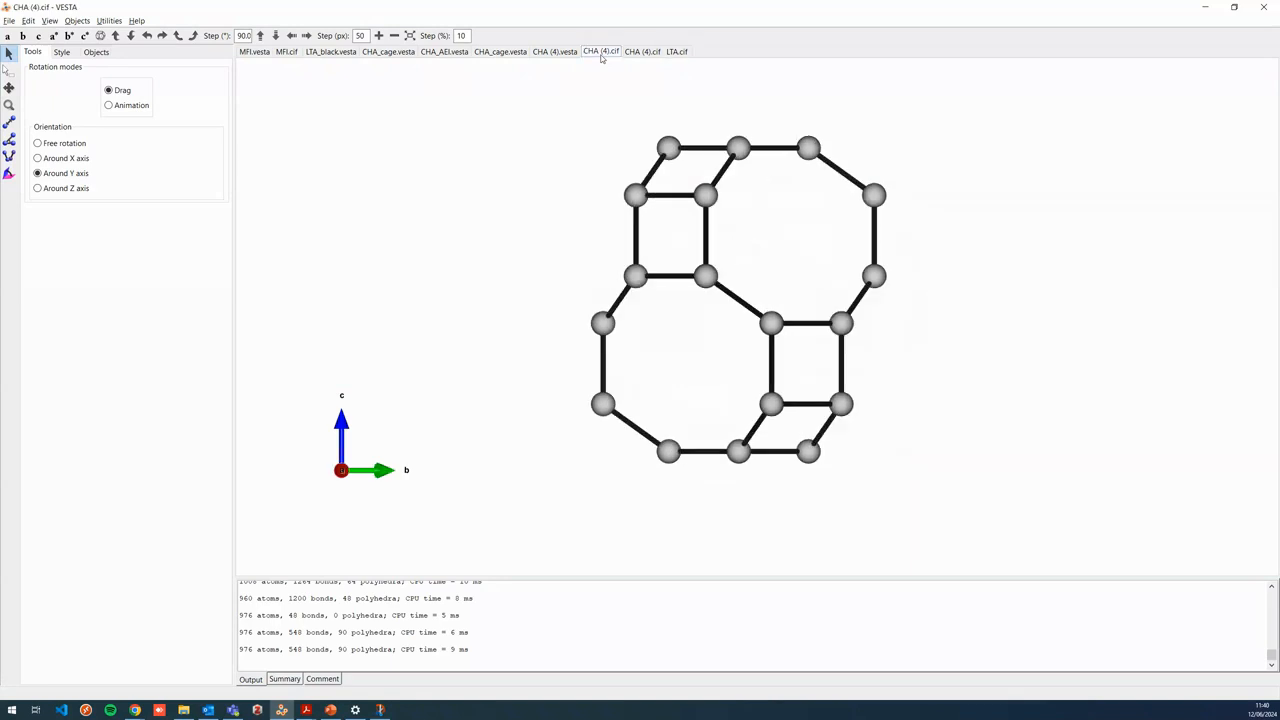
drag(763, 233, 742, 282)
Step: Compare the LTA.cif cage with the CHA (4).cif cage at matching scale and orientation
click(677, 51)
click(594, 52)
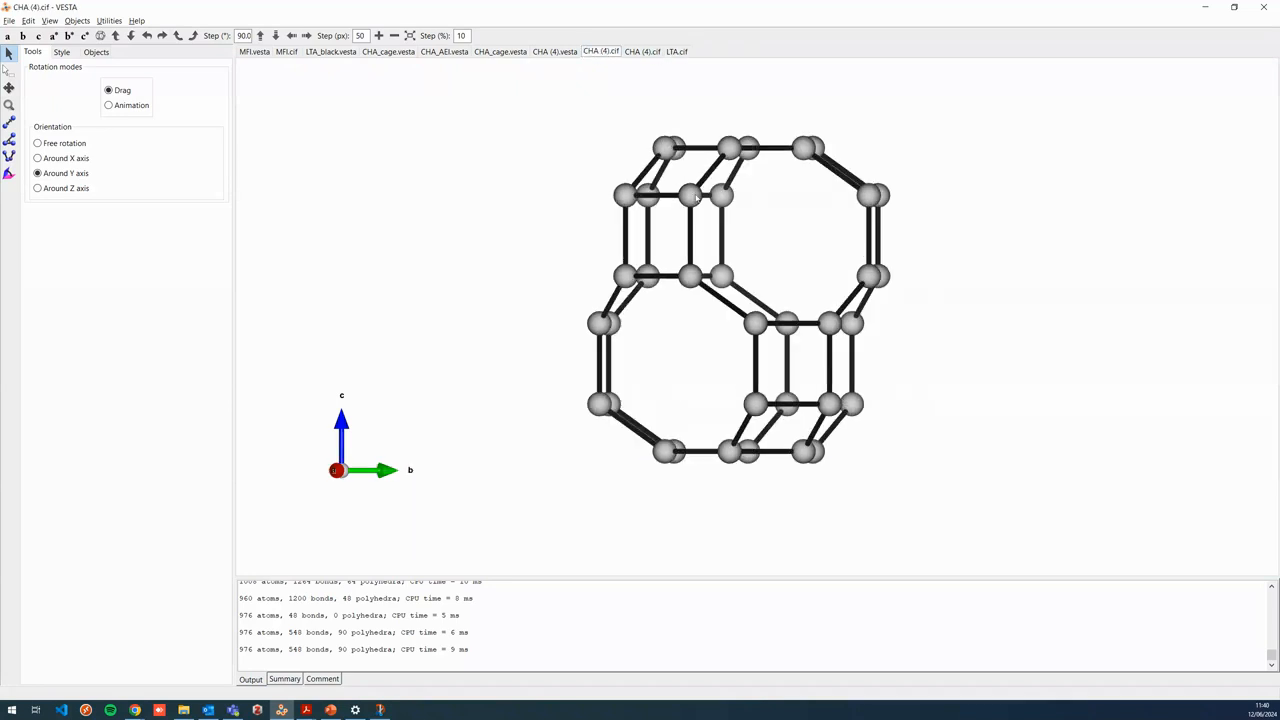
click(678, 52)
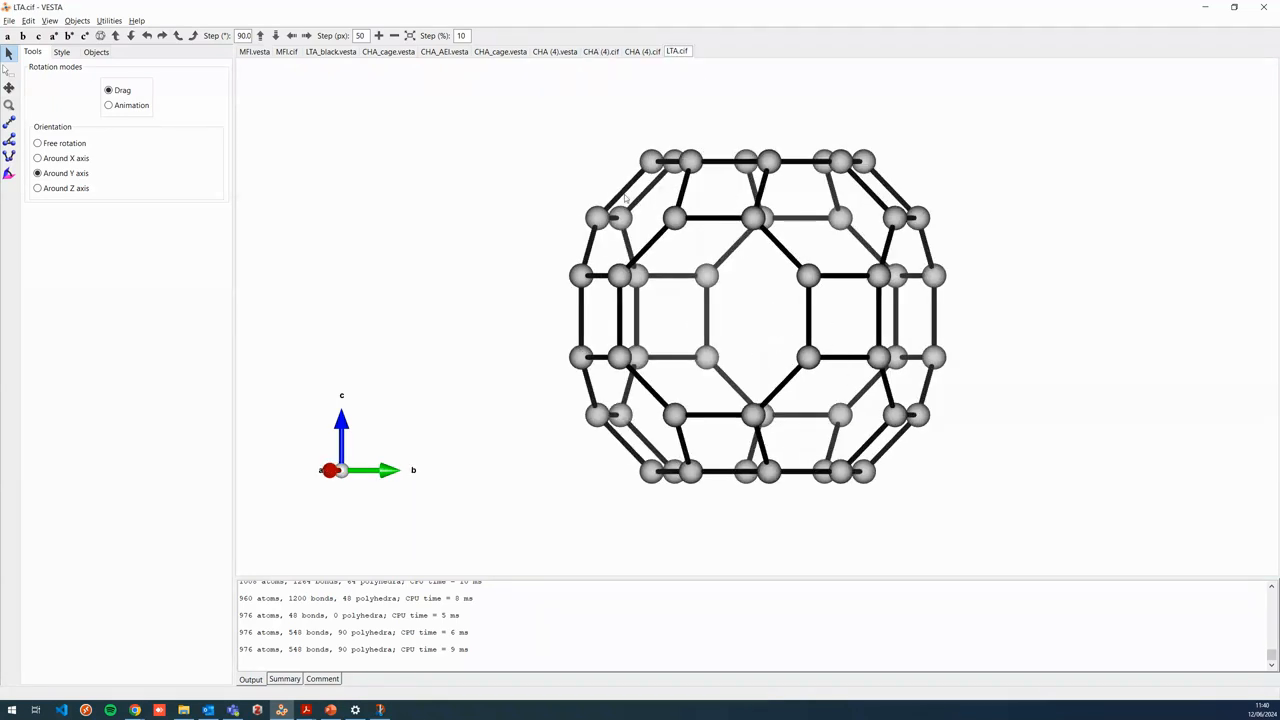
click(602, 52)
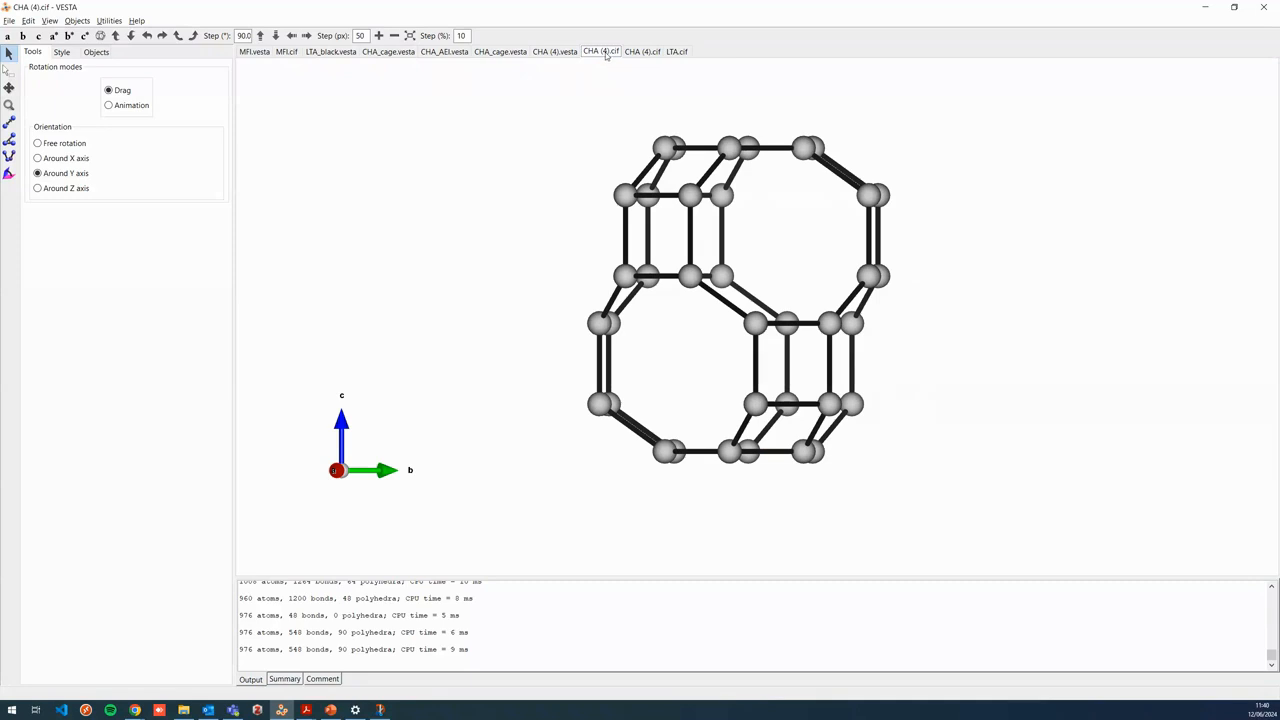
click(686, 54)
click(603, 51)
click(676, 56)
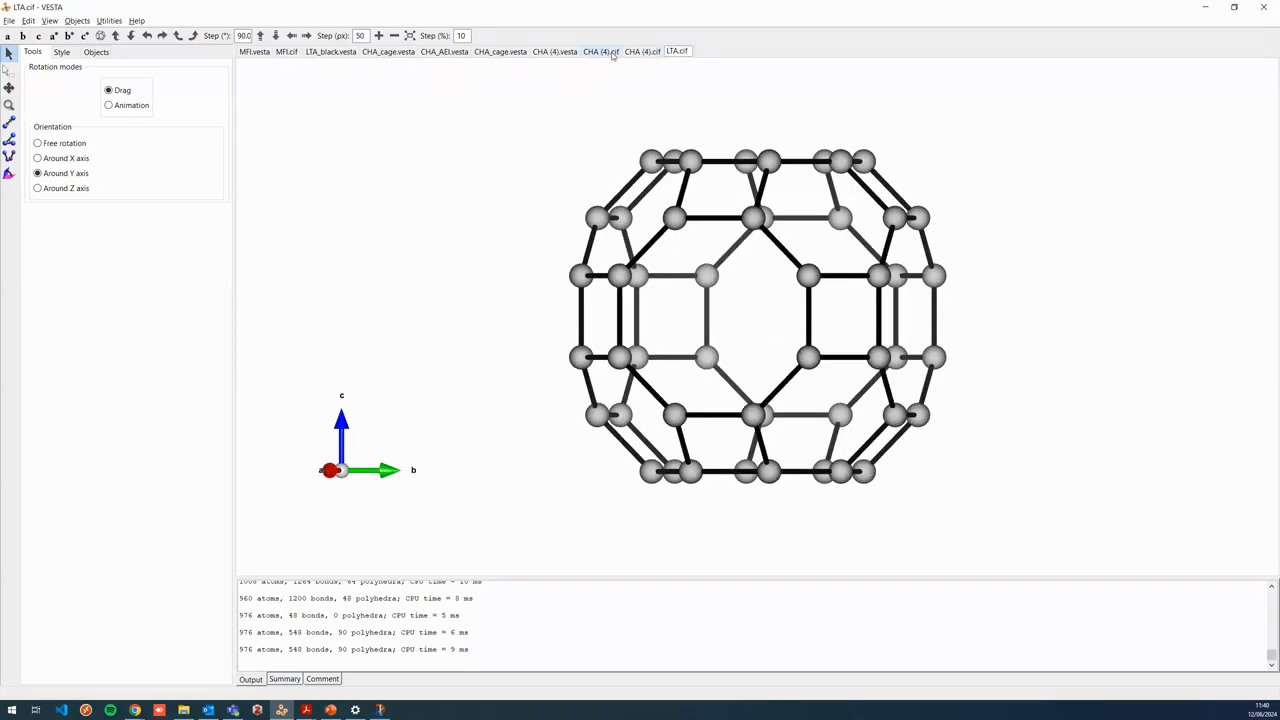
click(602, 52)
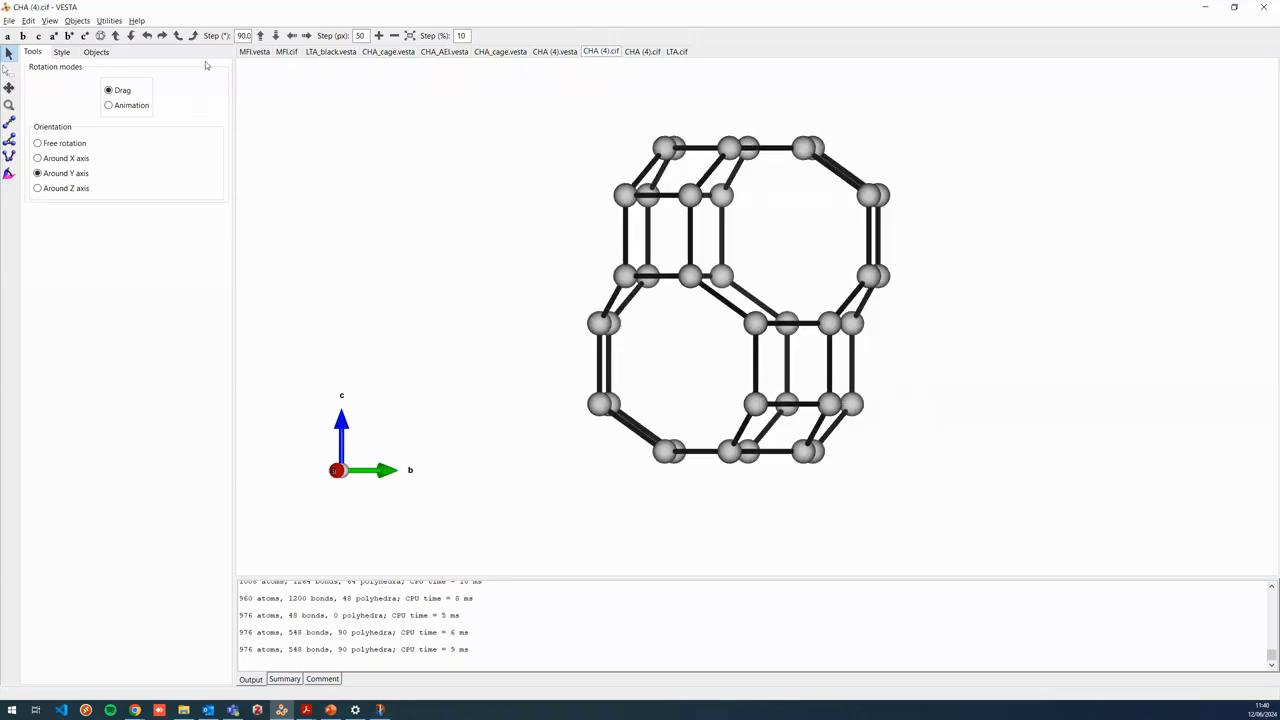
Step: Switch back to free rotation and tilt the CHA cage to inspect its depth
click(48, 144)
mouse_move(760, 267)
mouse_down()
mouse_move(765, 242)
mouse_move(751, 244)
mouse_up()
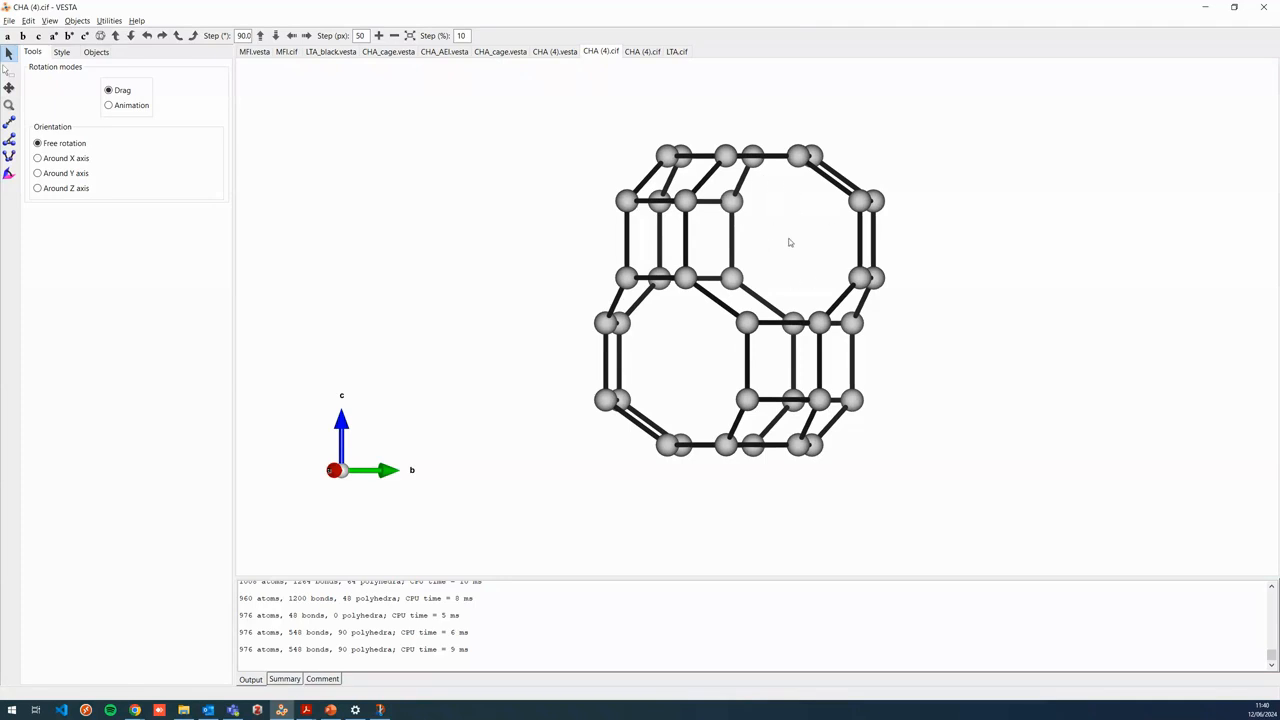
drag(773, 194, 701, 237)
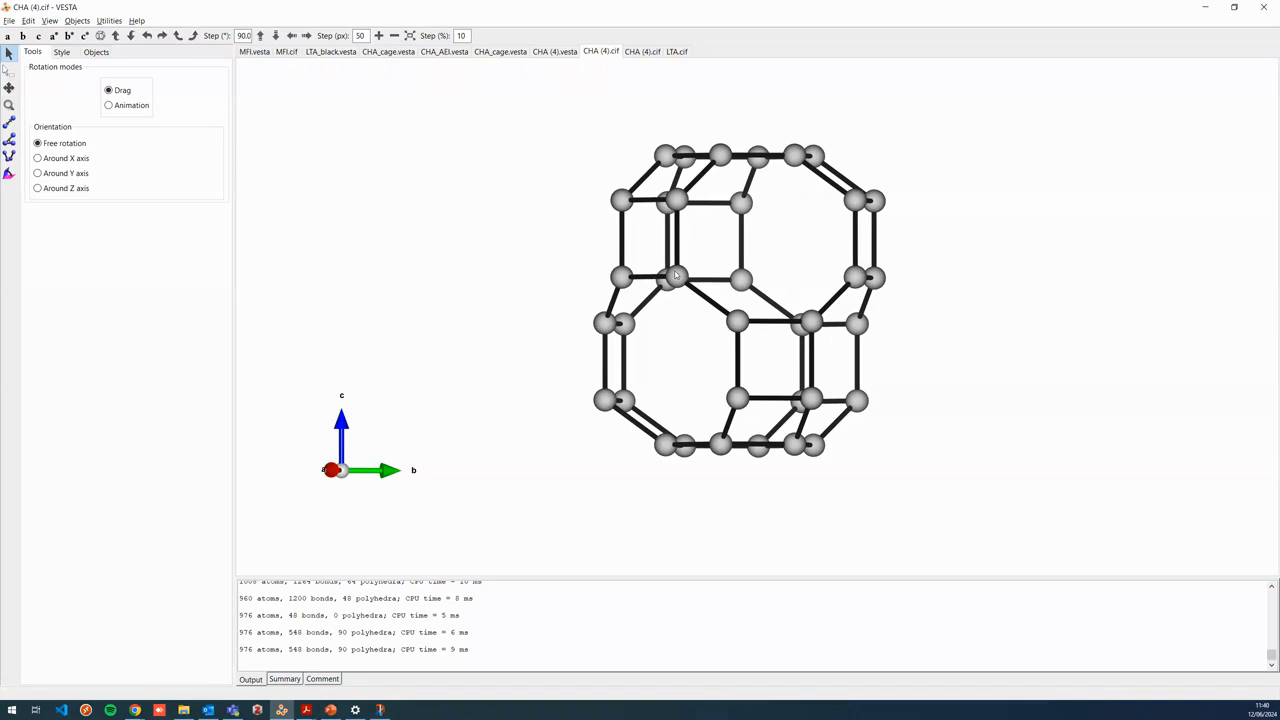
Step: Show the O atoms of the CHA (4).cif cage and inspect them around the silicon framework
click(95, 52)
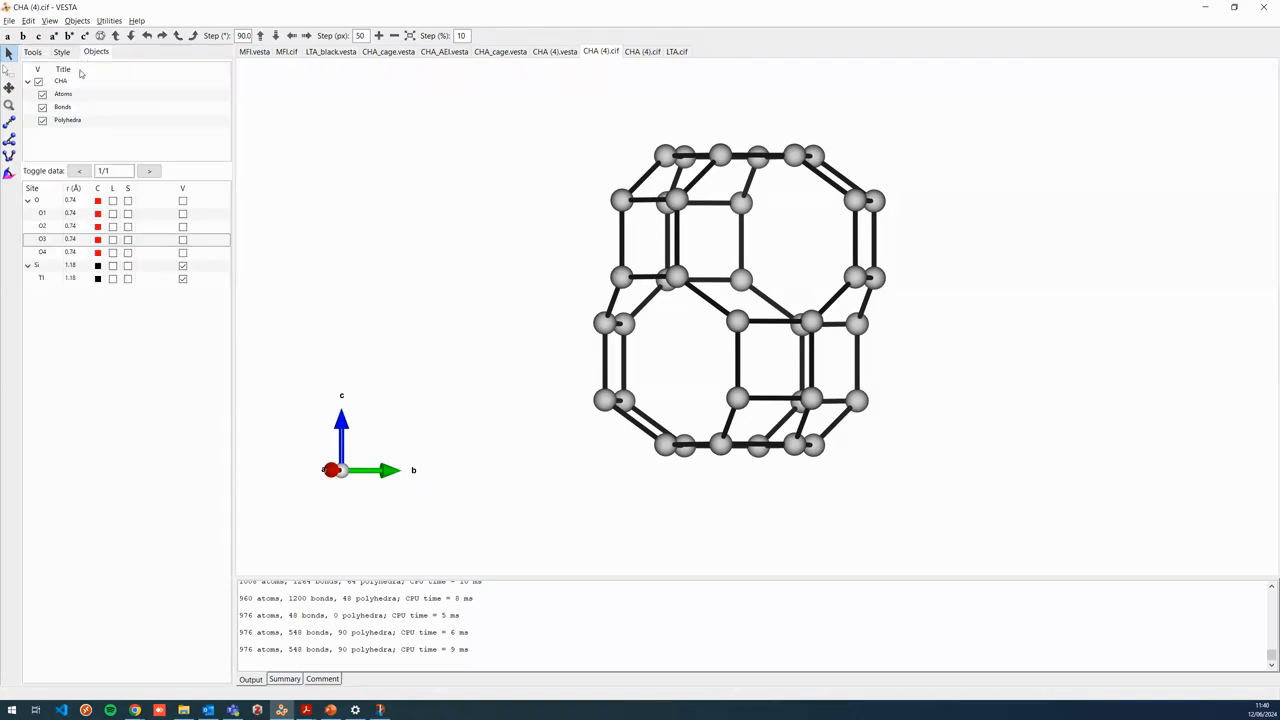
click(182, 202)
scroll(690, 345, down, 4)
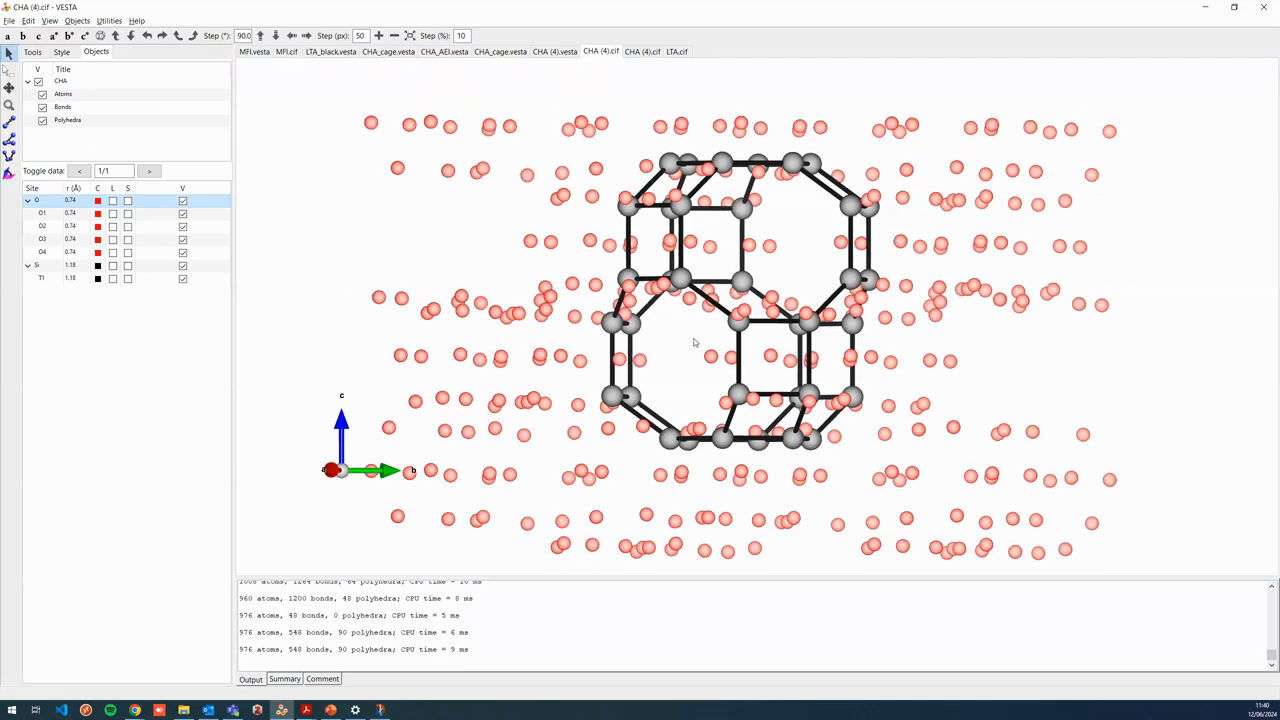
scroll(662, 379, down, 2)
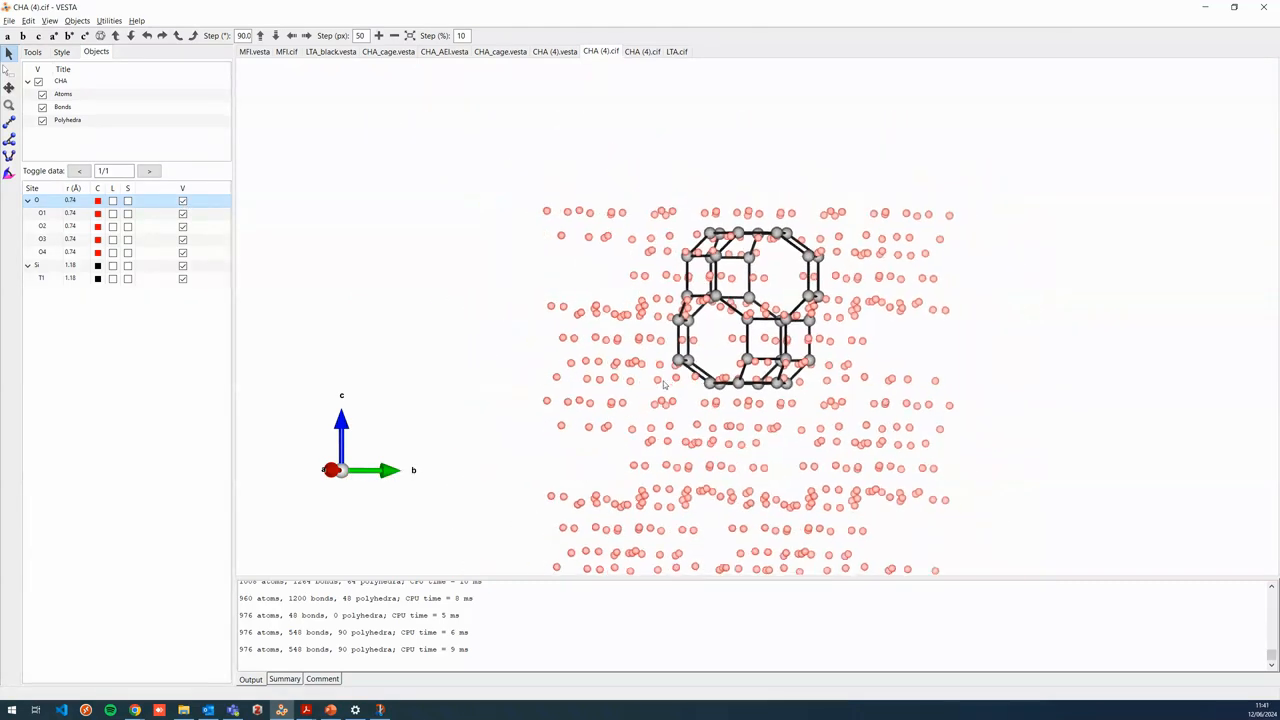
scroll(757, 304, up, 2)
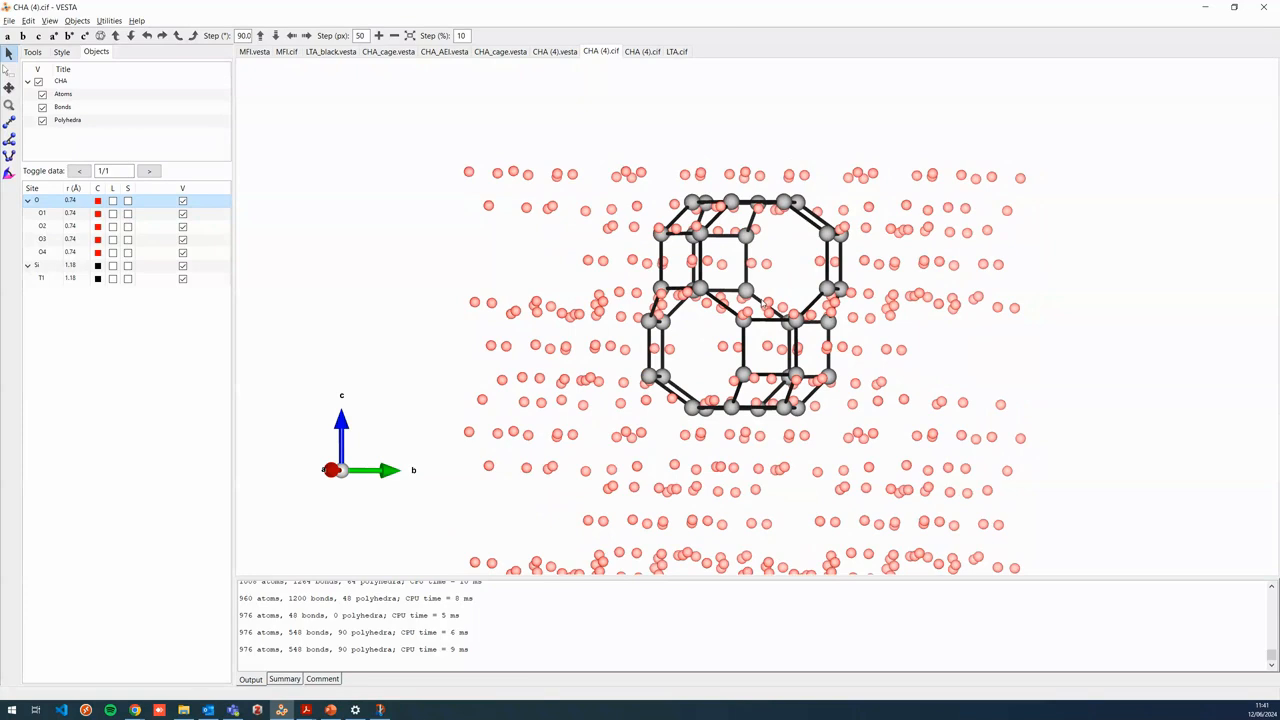
scroll(765, 303, up, 2)
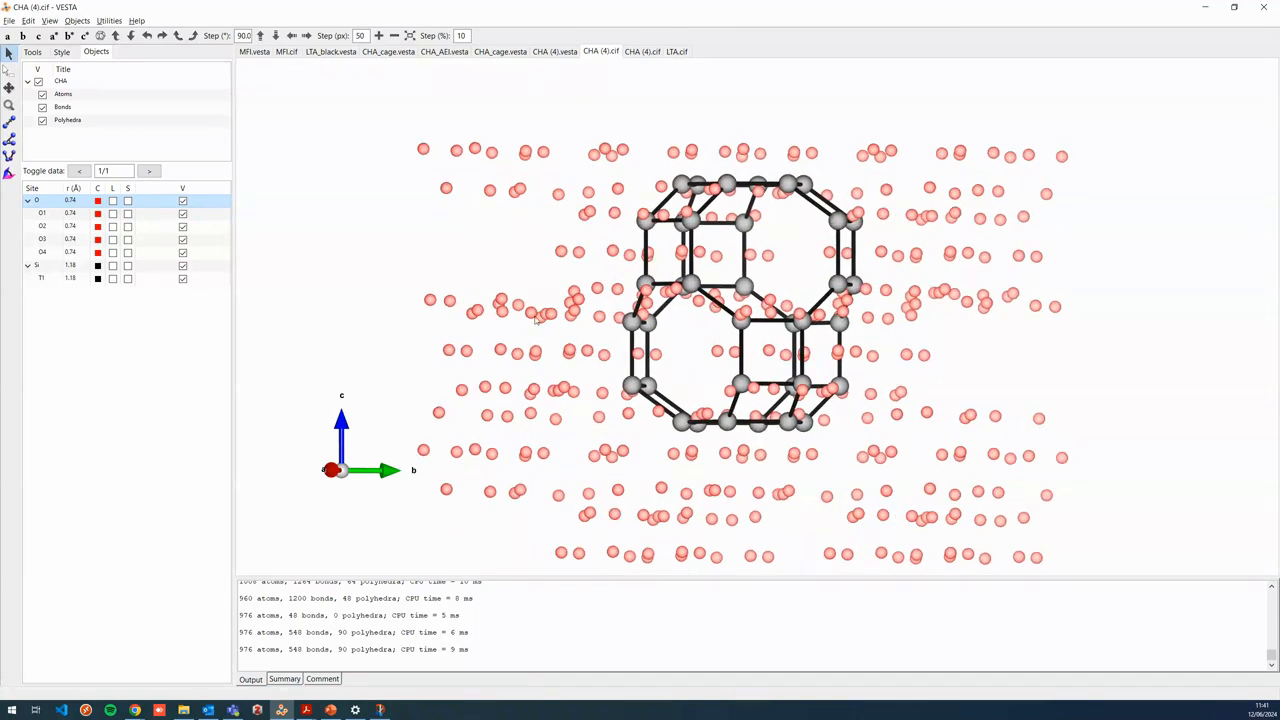
Step: Redefine the Si bond search as Si–O with a maximum length of 2 Å, apply it, and rotate the structure
key(ctrl+b)
click(370, 276)
click(376, 231)
click(360, 247)
double_click(520, 231)
text(2)
click(446, 358)
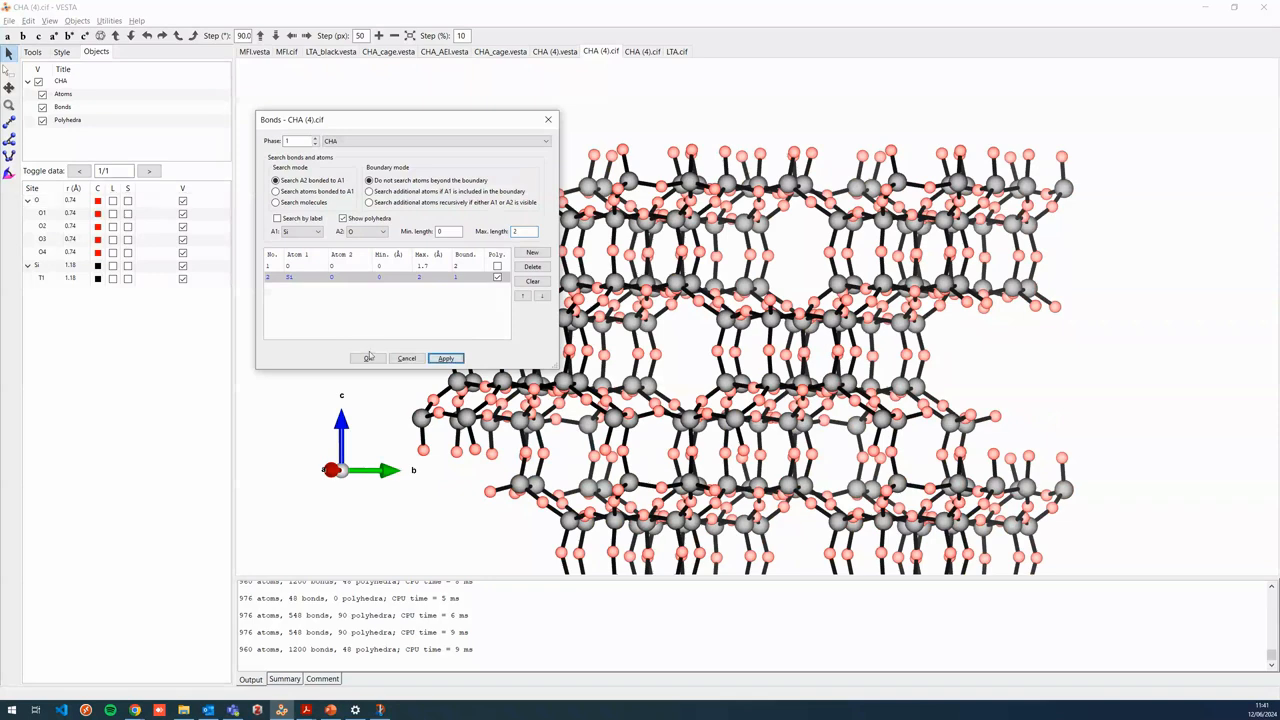
click(367, 358)
drag(1057, 323, 1000, 359)
Step: Undo the bond redefinition and the display of oxygen atoms, and rotate the silicon cage for inspection
click(28, 20)
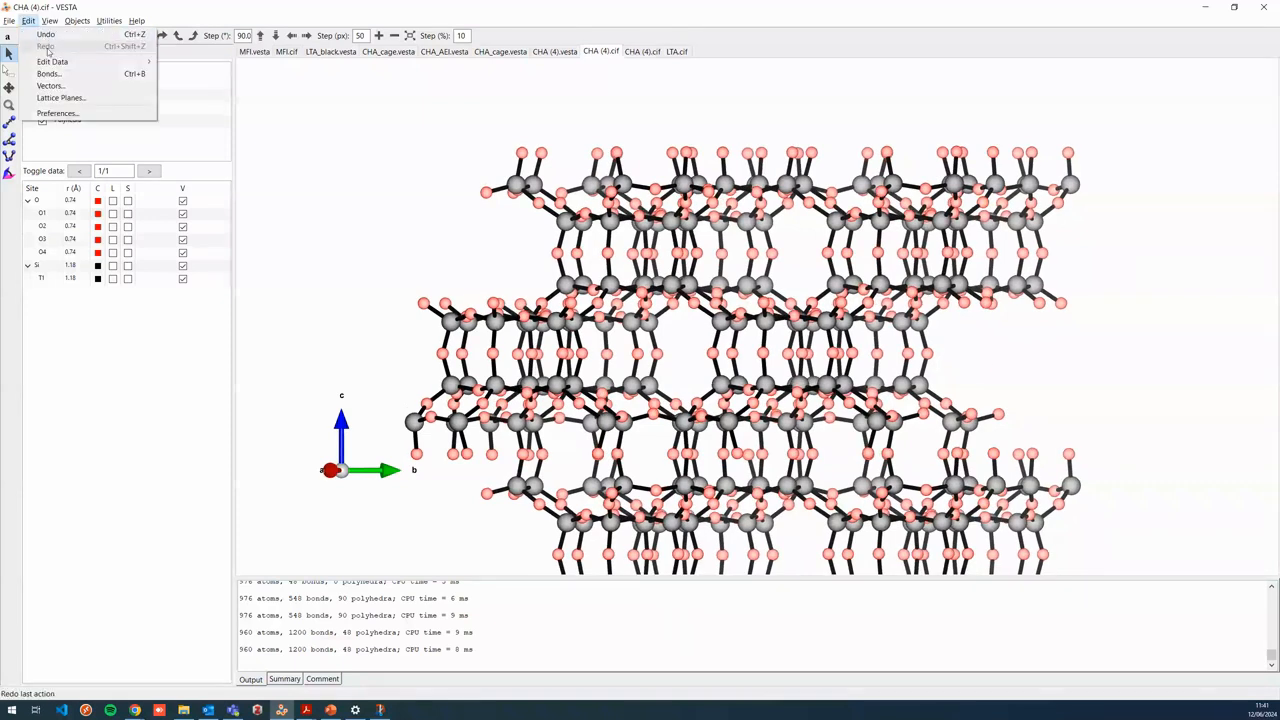
click(48, 38)
click(28, 20)
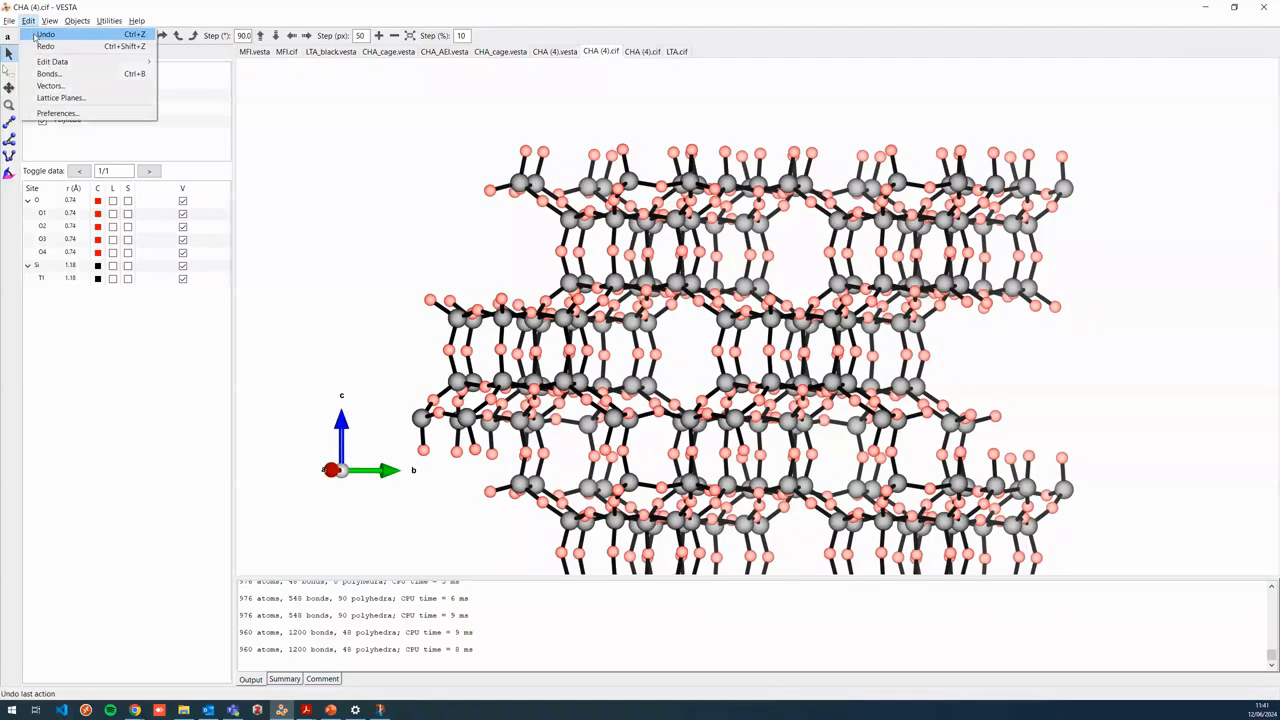
click(40, 35)
click(28, 20)
click(45, 37)
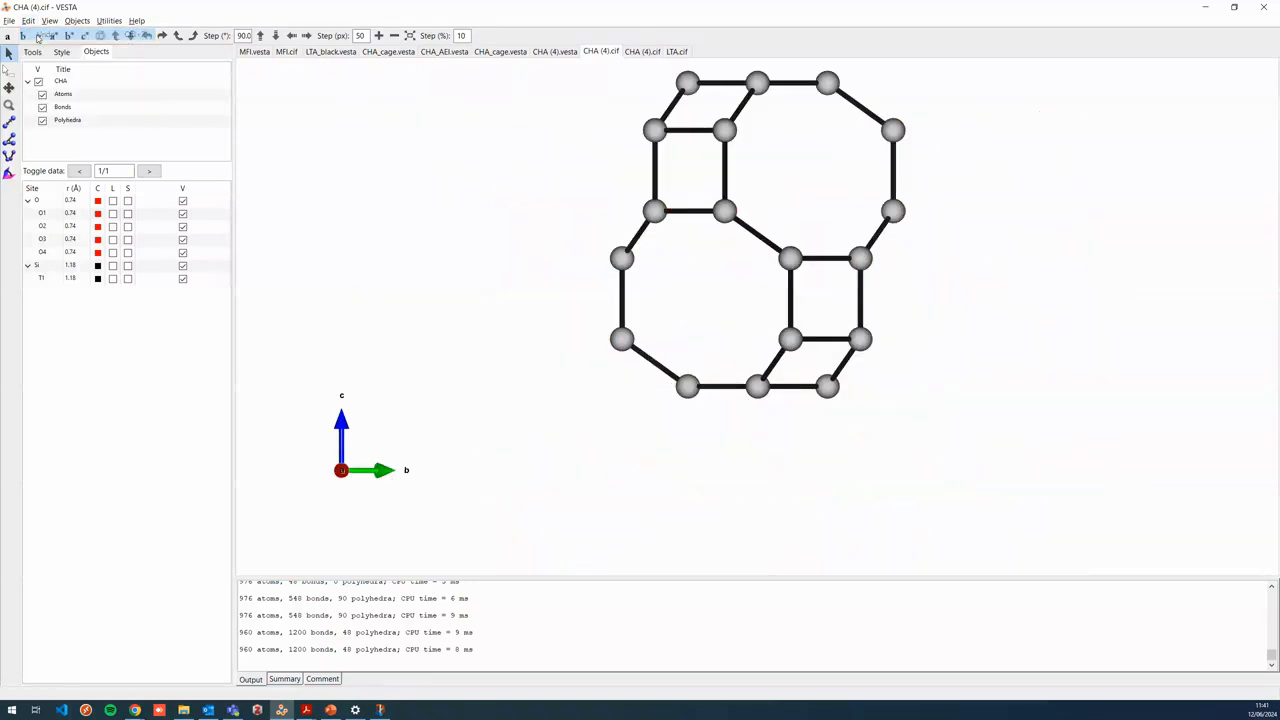
drag(890, 264, 826, 272)
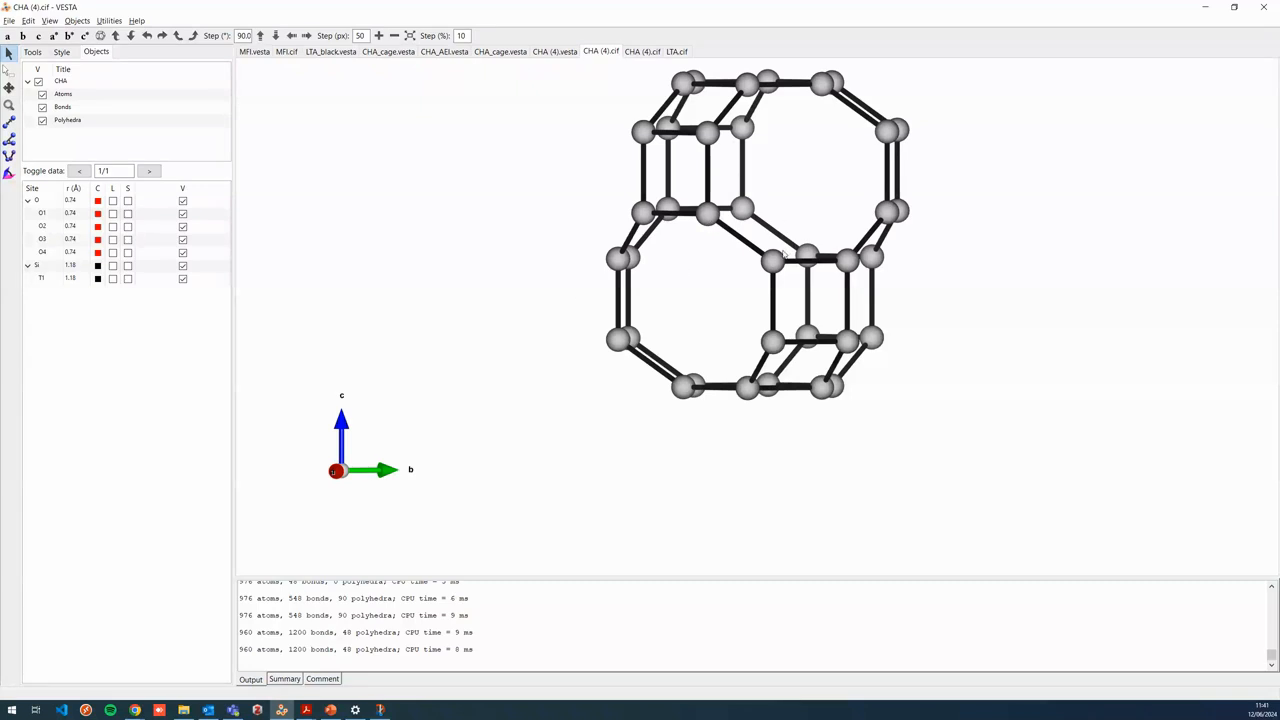
mouse_move(785, 256)
mouse_down()
mouse_move(770, 270)
mouse_move(771, 252)
mouse_up()
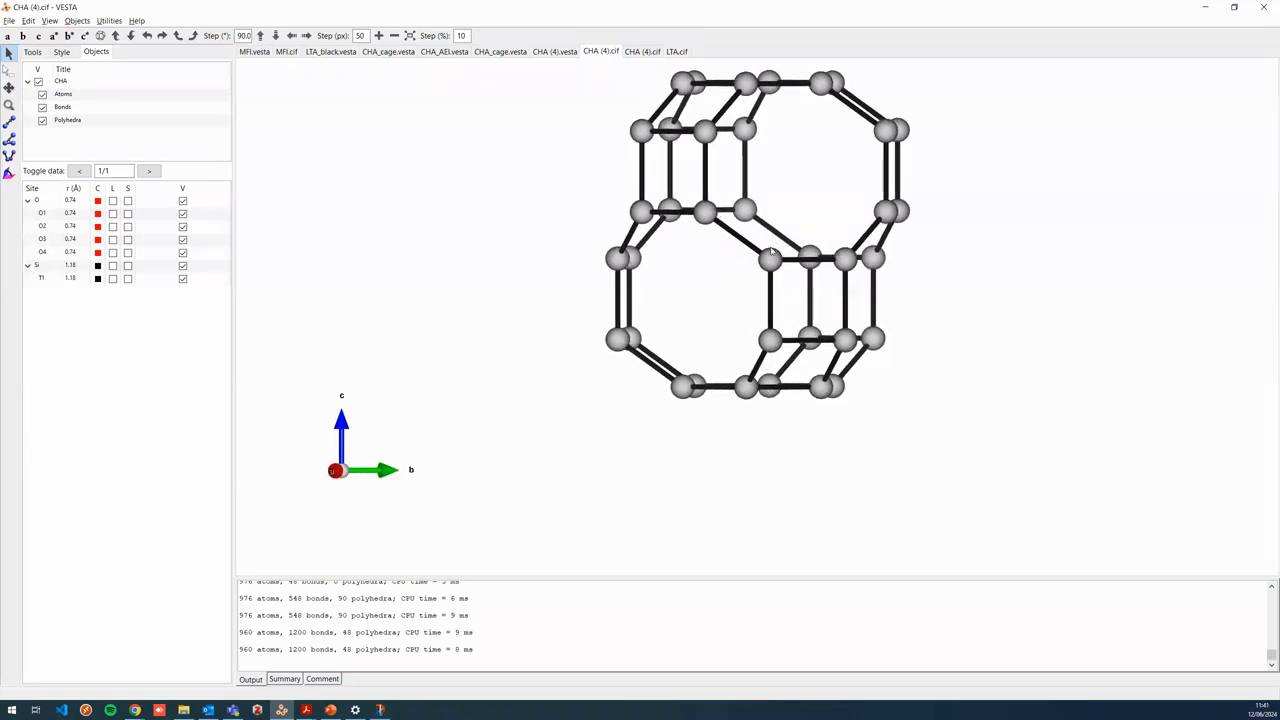
Step: Switch to the other CHA (4).cif structure, rotate it slightly, and hide its O atoms
click(642, 52)
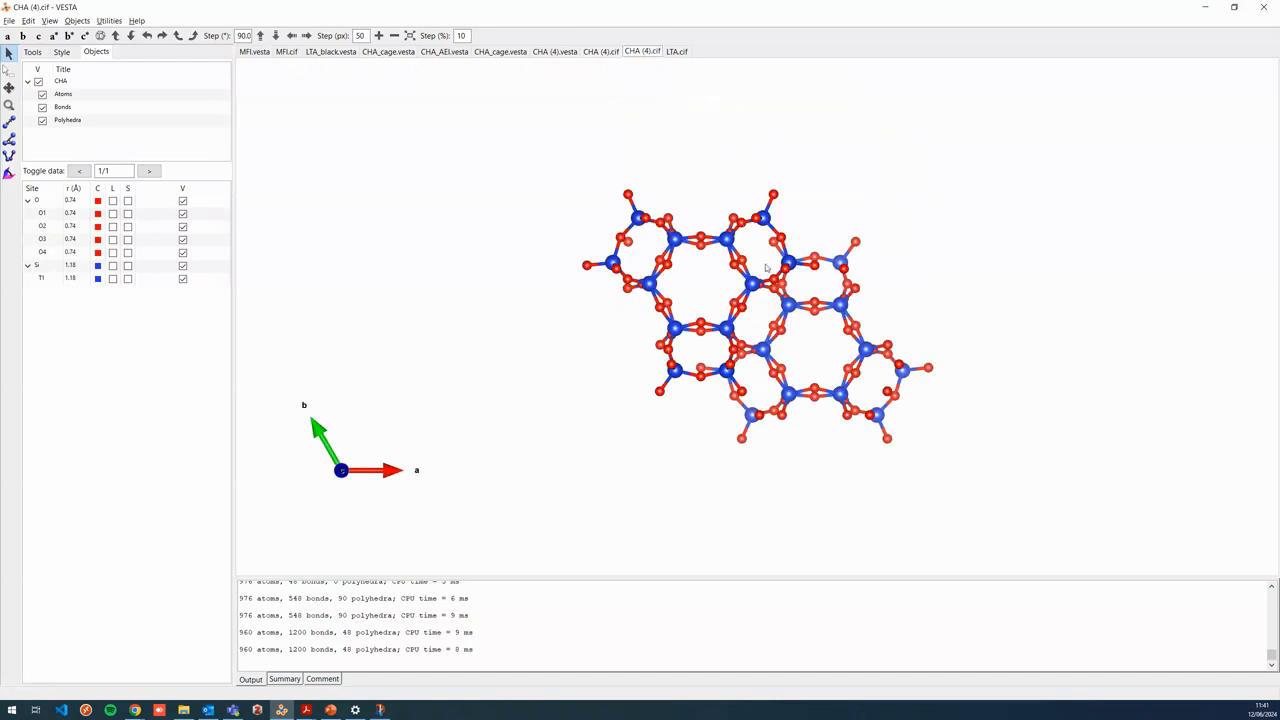
drag(880, 260, 787, 266)
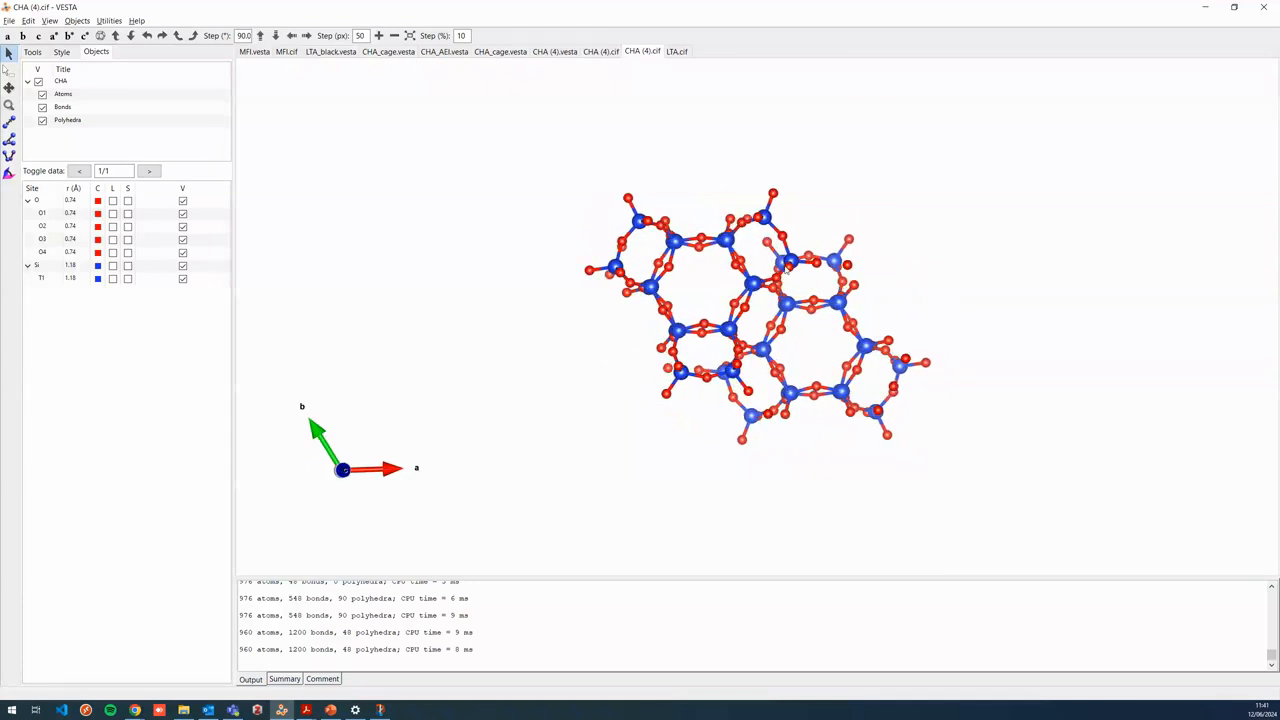
click(183, 201)
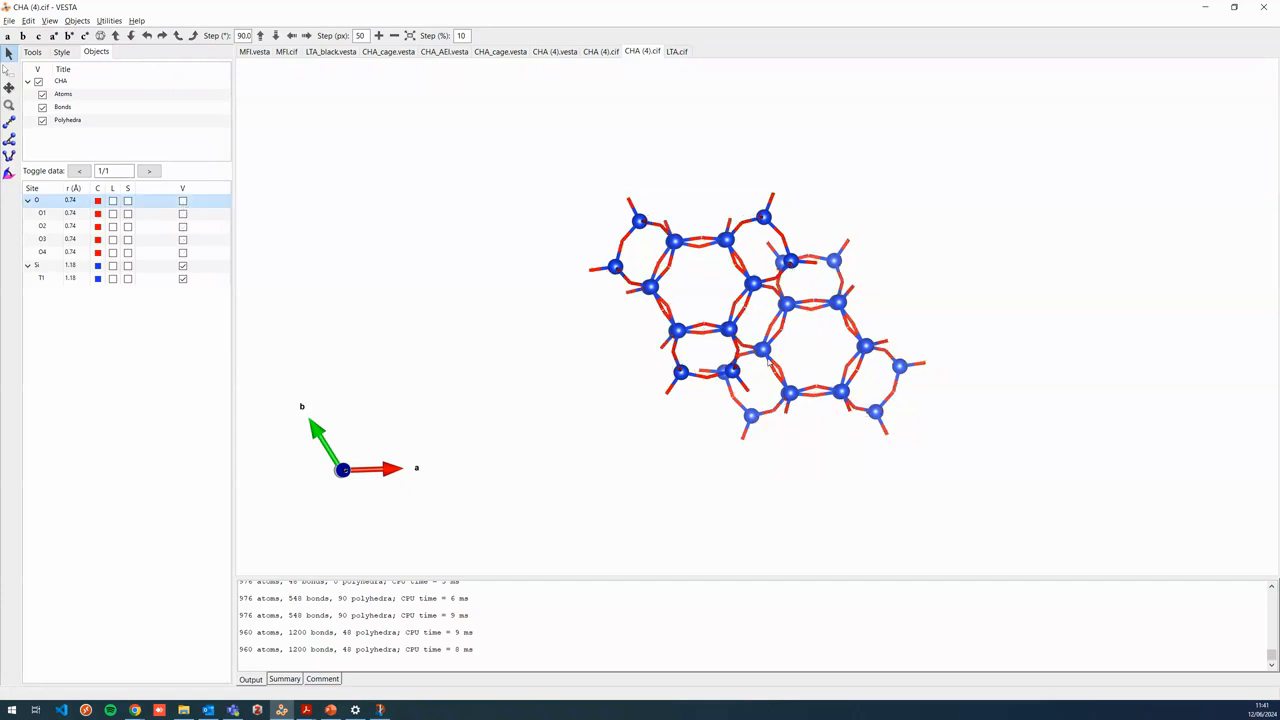
click(62, 52)
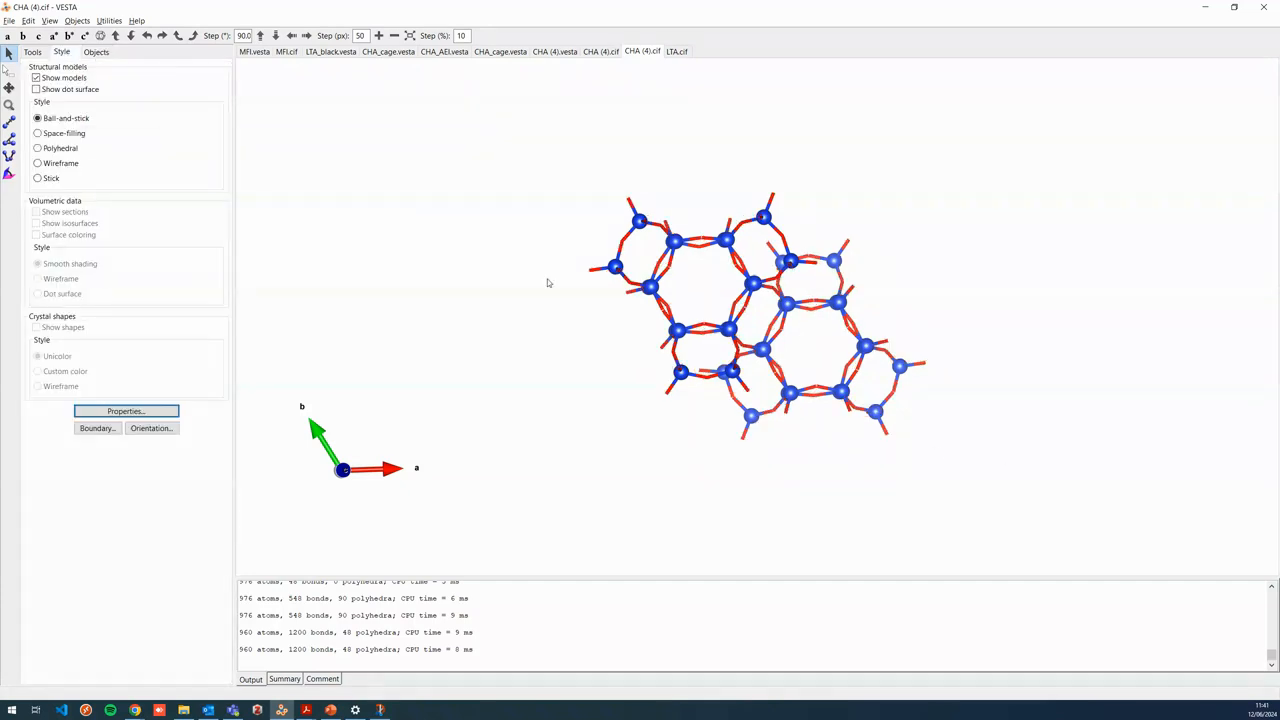
click(97, 428)
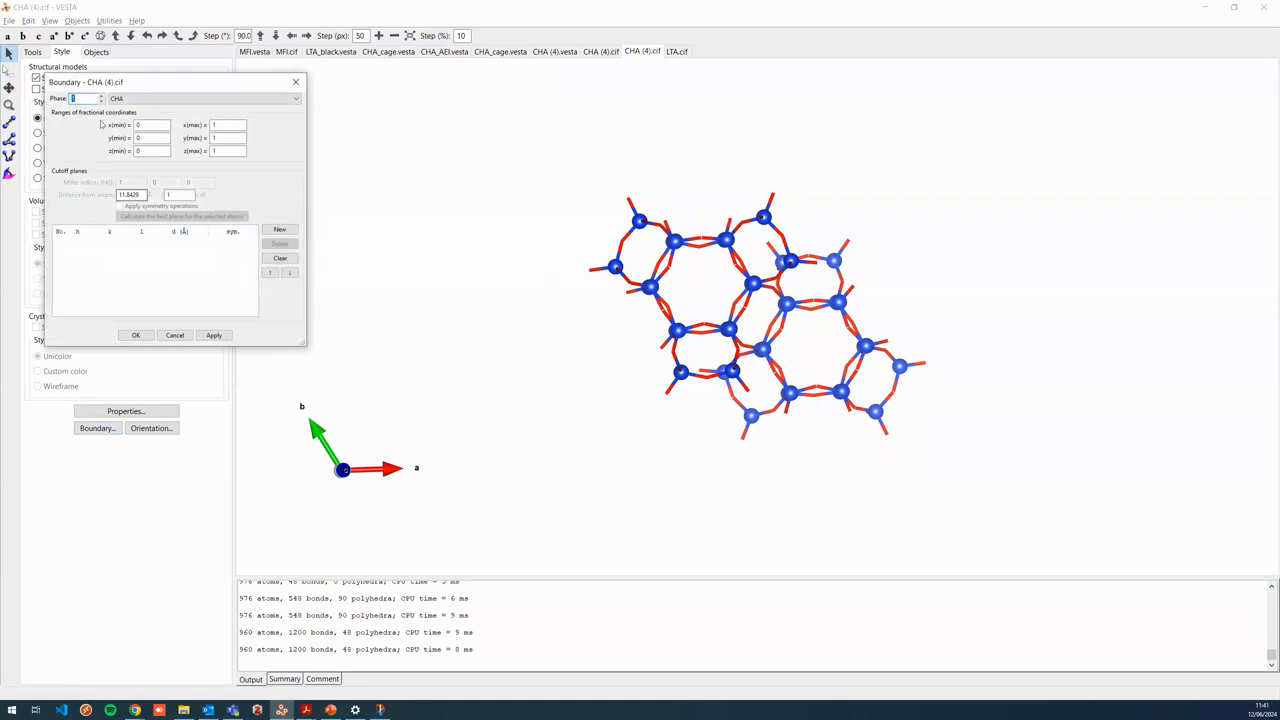
click(183, 340)
click(127, 411)
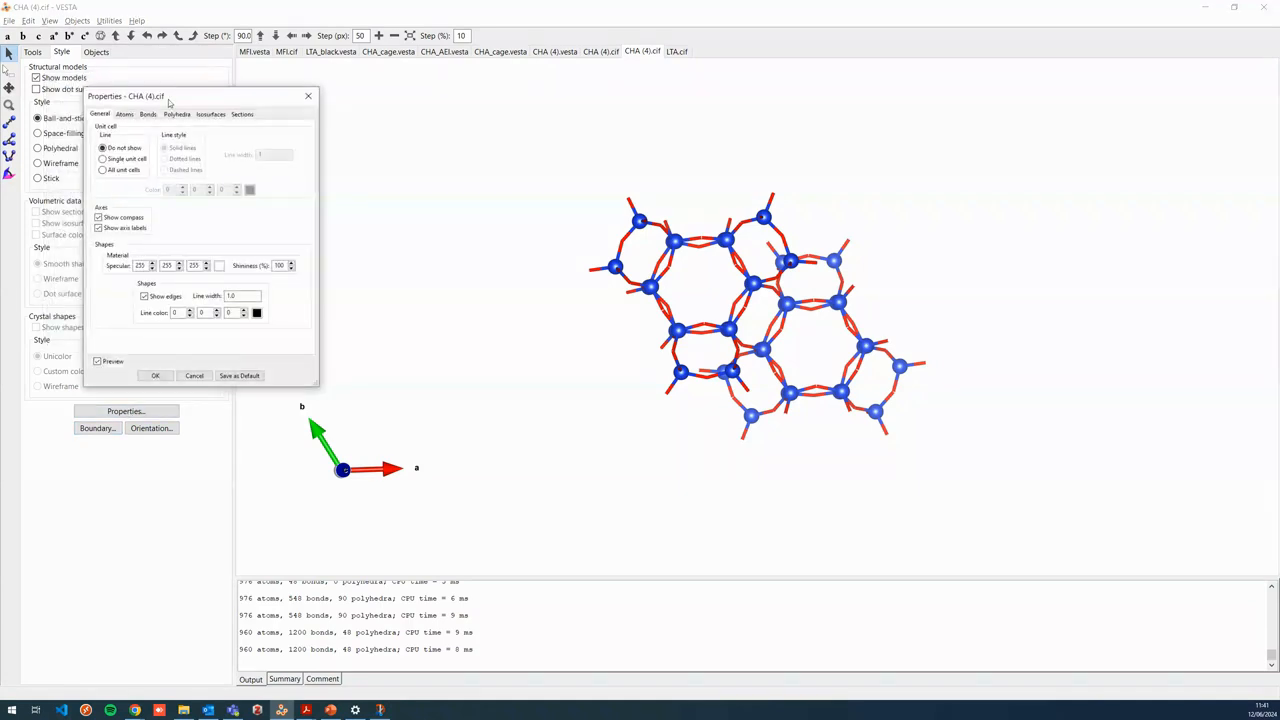
click(148, 114)
click(125, 114)
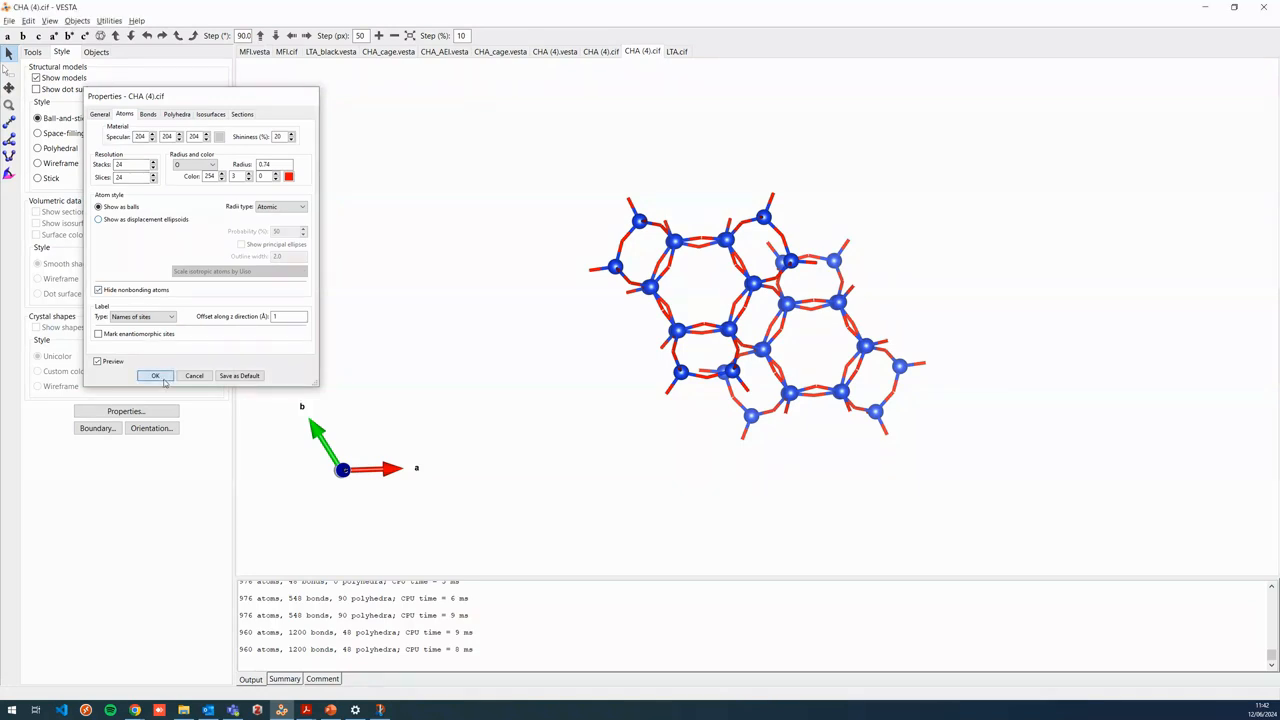
click(155, 375)
Step: Redefine the Si–O bond search as Si–Si with a maximum length of 4 Å and no search beyond the boundary, and apply it
click(343, 259)
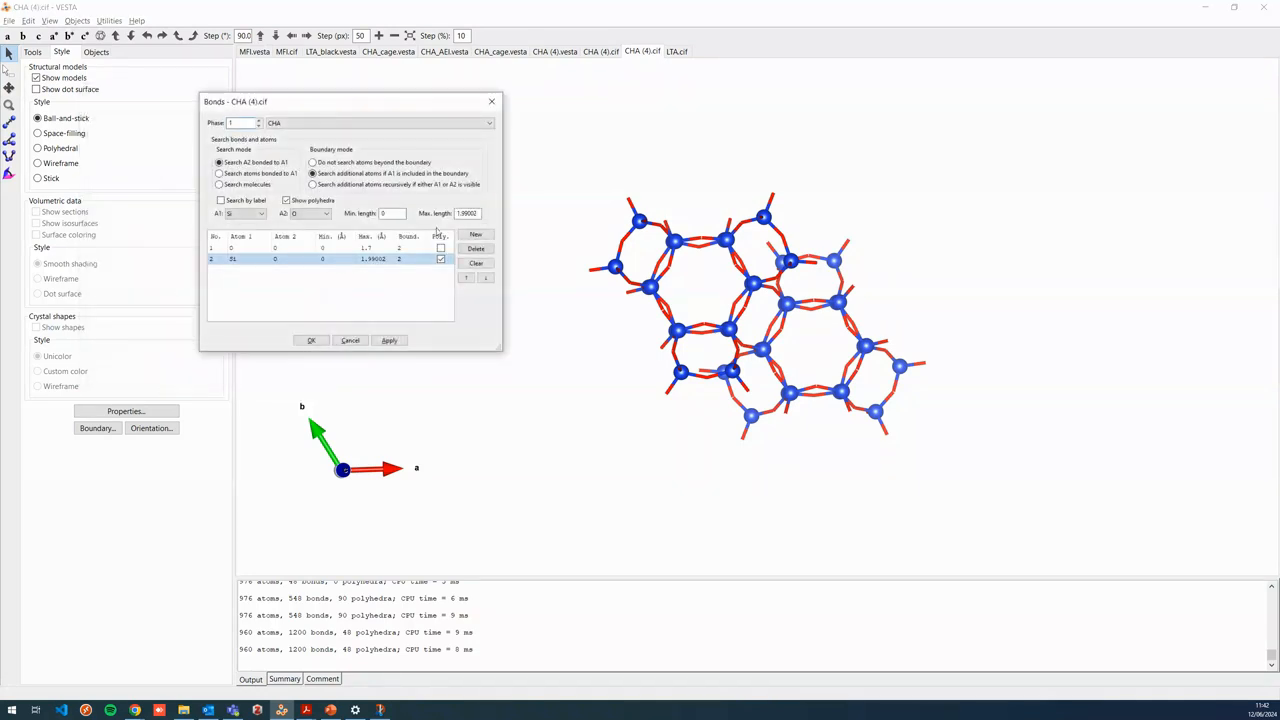
click(323, 213)
click(305, 231)
text(4)
click(355, 163)
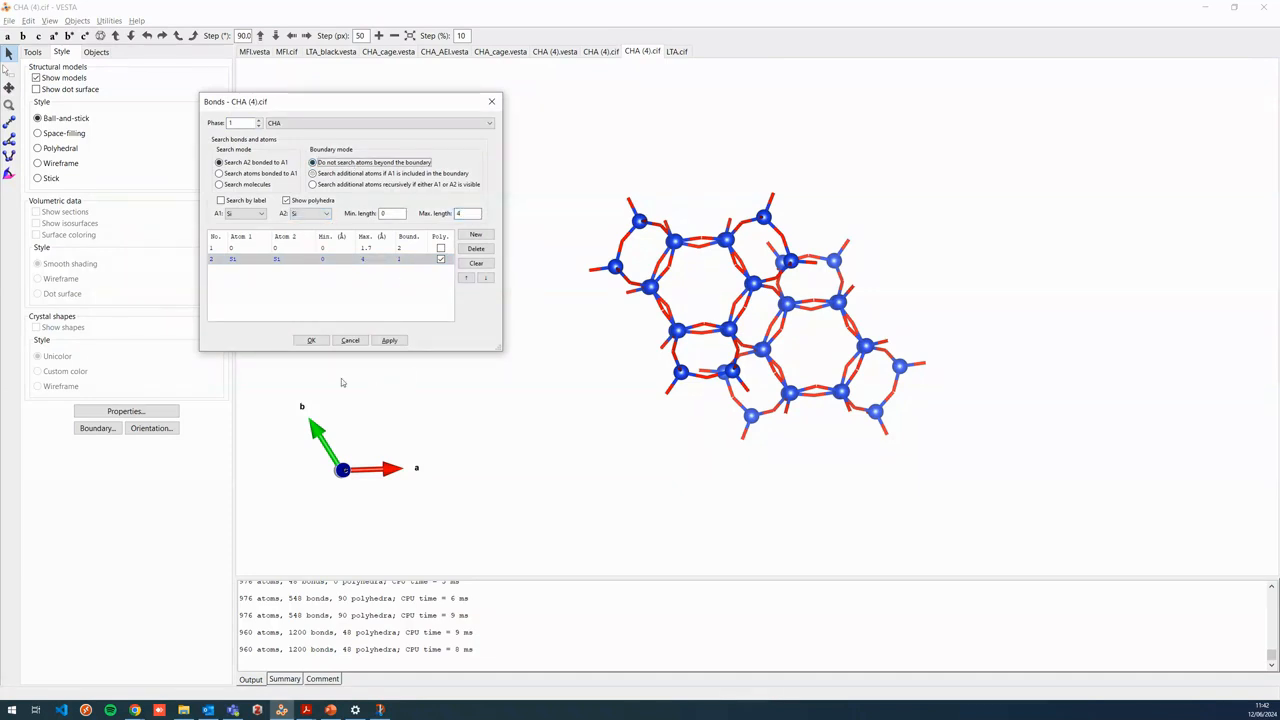
click(392, 342)
click(311, 341)
drag(773, 350, 745, 362)
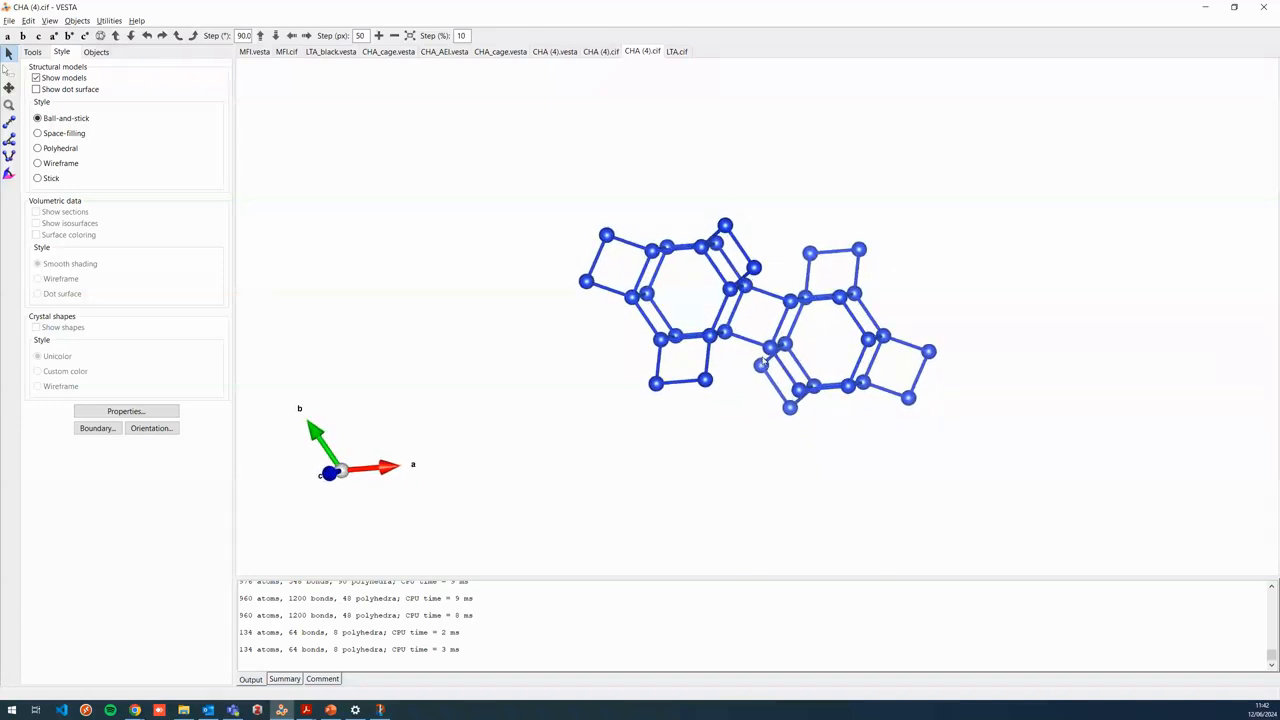
Step: Extend the boundary to a maximum of 2 in x, y and z, apply it, and rotate the expanded framework
click(108, 430)
drag(206, 84, 344, 168)
text(222)
click(352, 351)
drag(860, 398, 769, 274)
drag(876, 300, 844, 356)
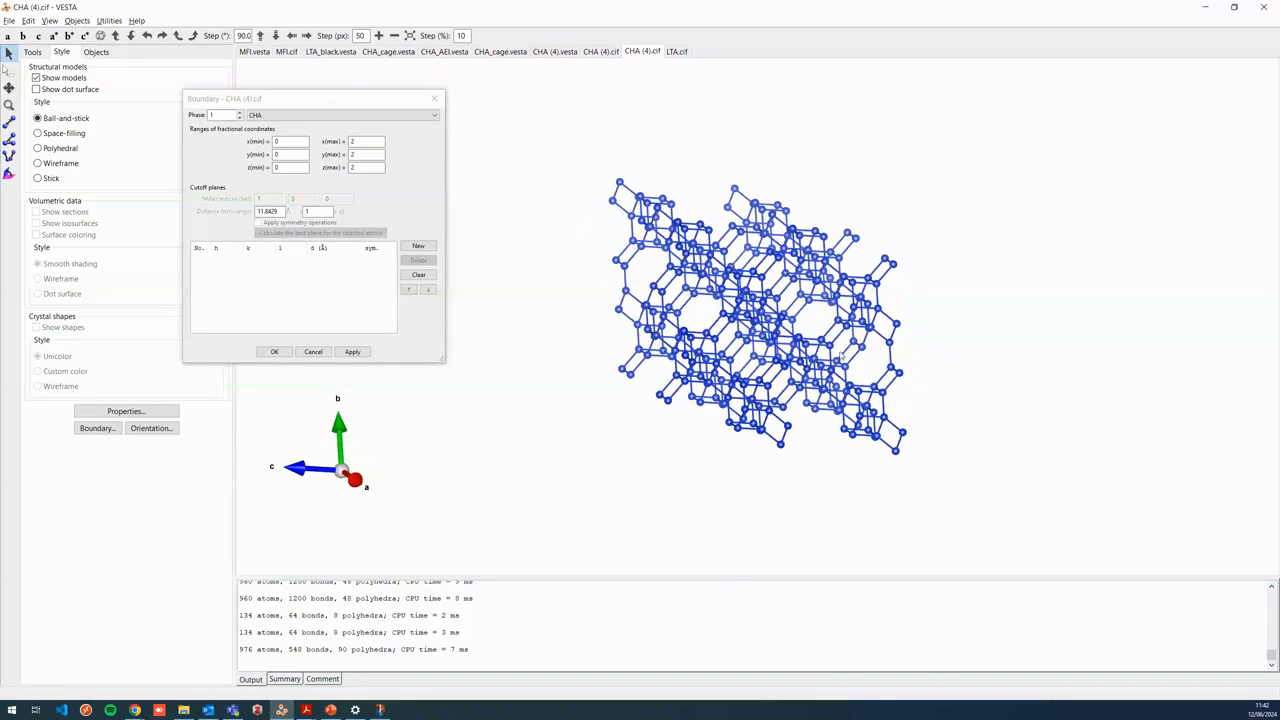
Step: Set the boundary to x max 1.33, y min -0.33 and y max 1, apply it, and view the framework along the a axis
drag(308, 101, 313, 105)
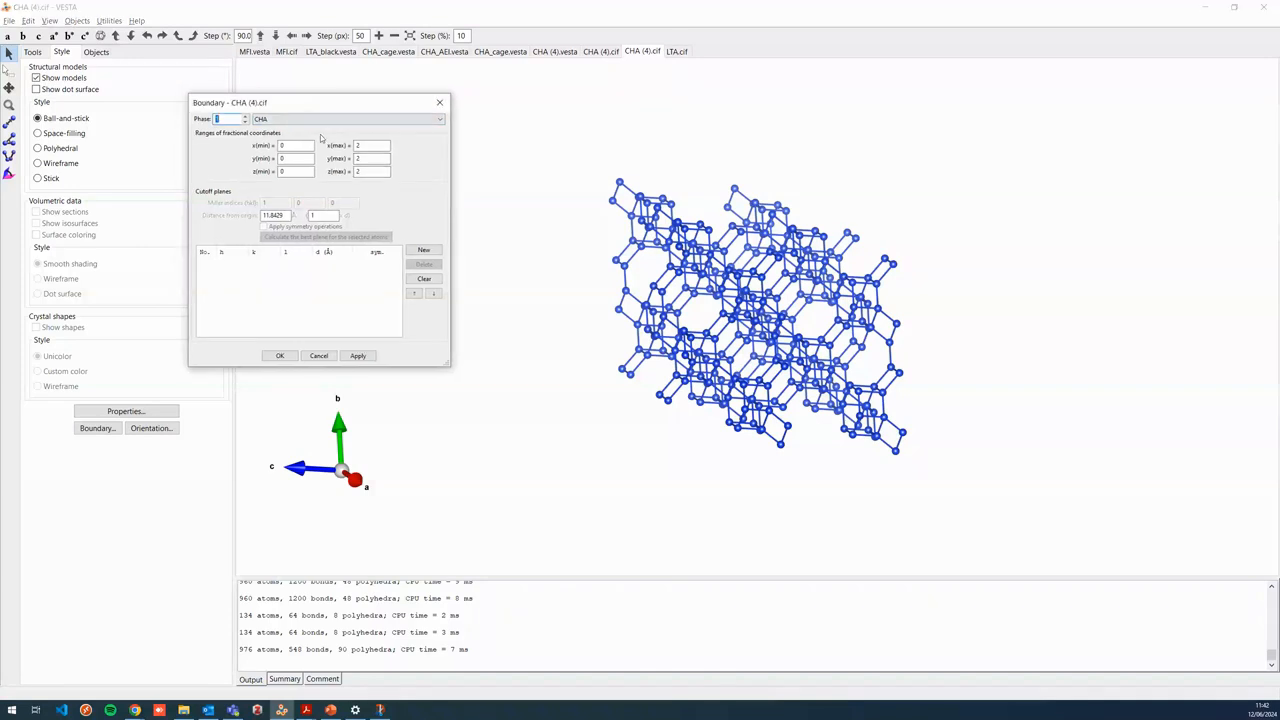
double_click(370, 146)
click(358, 355)
drag(848, 325, 818, 342)
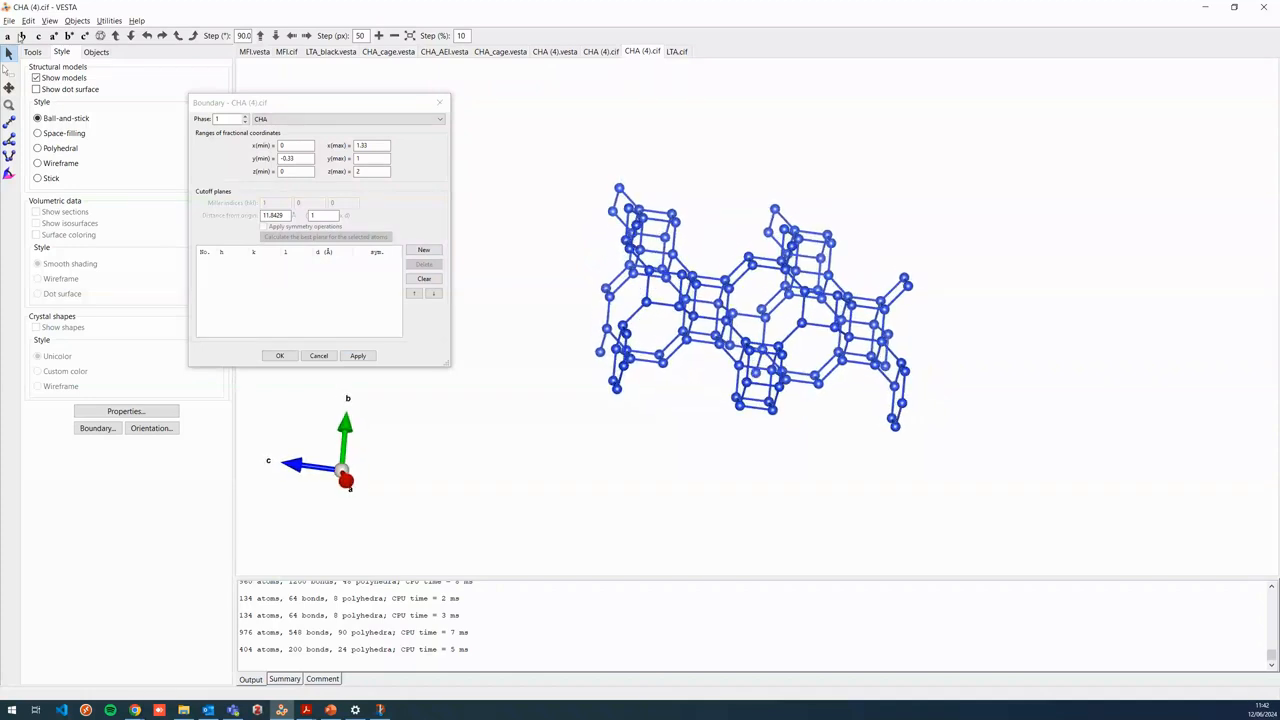
click(10, 36)
mouse_move(888, 322)
mouse_down()
mouse_move(790, 322)
mouse_move(882, 324)
mouse_up()
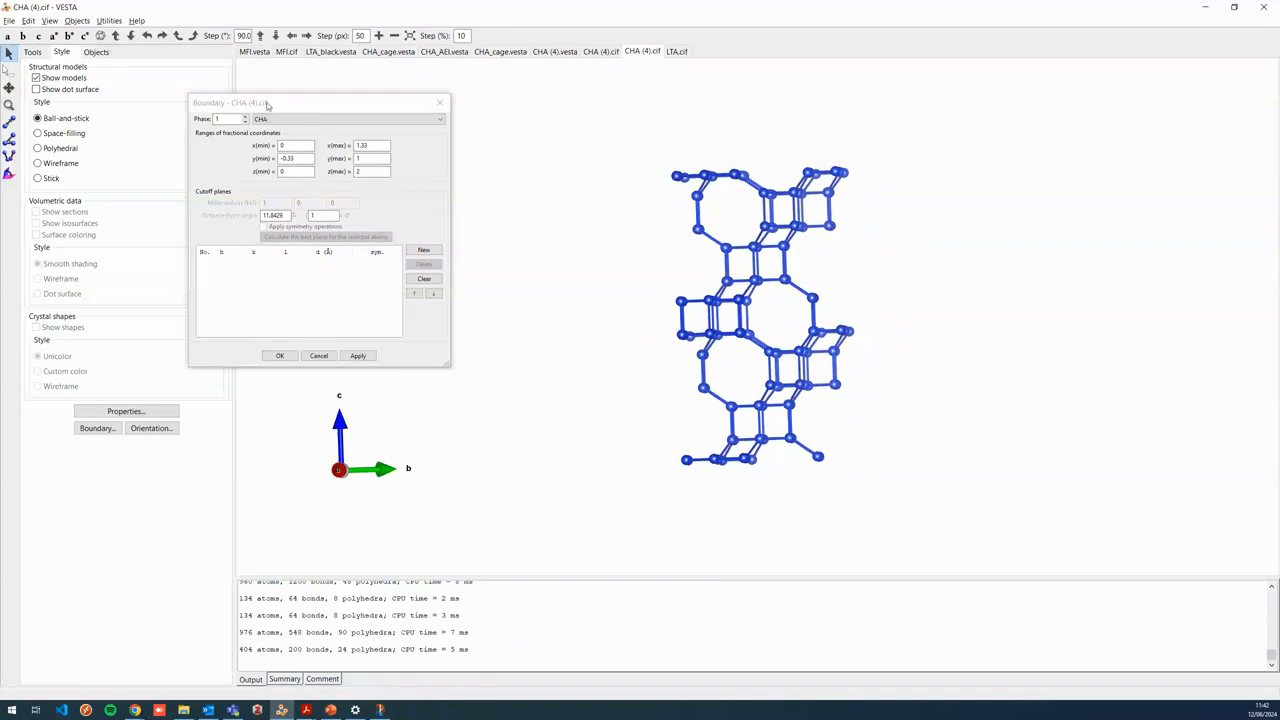
drag(722, 337, 778, 328)
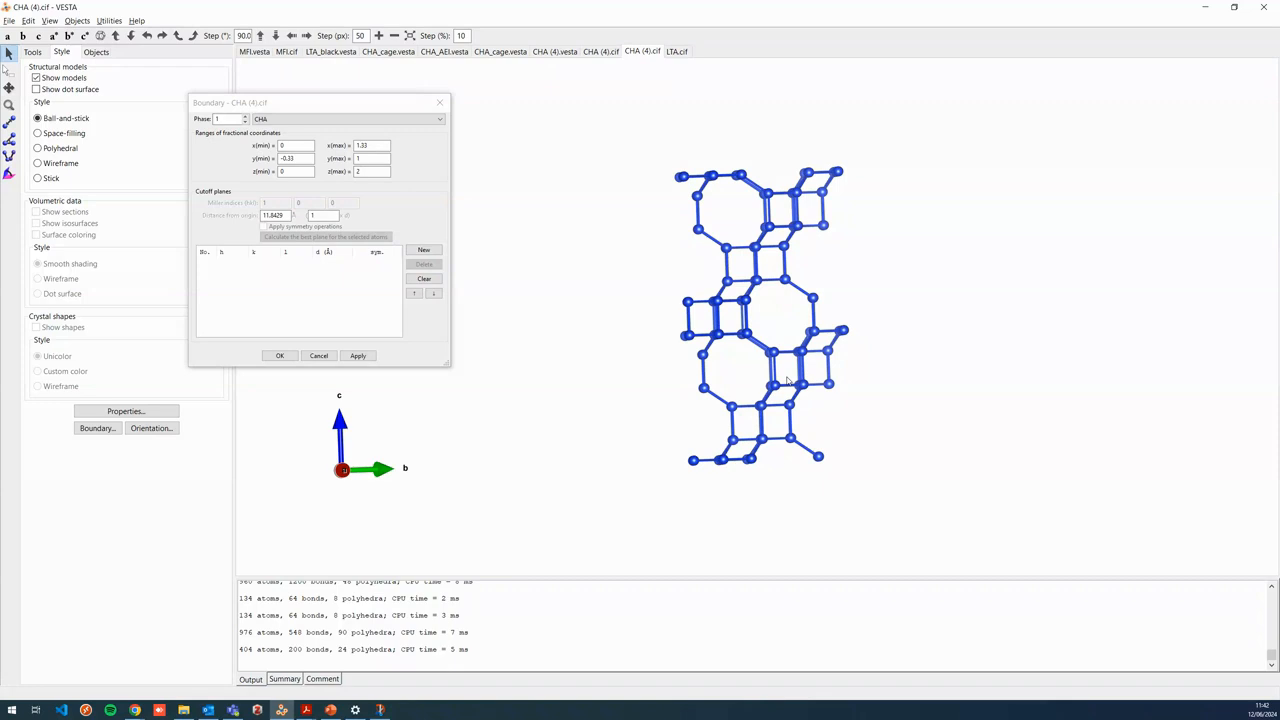
drag(789, 384, 769, 359)
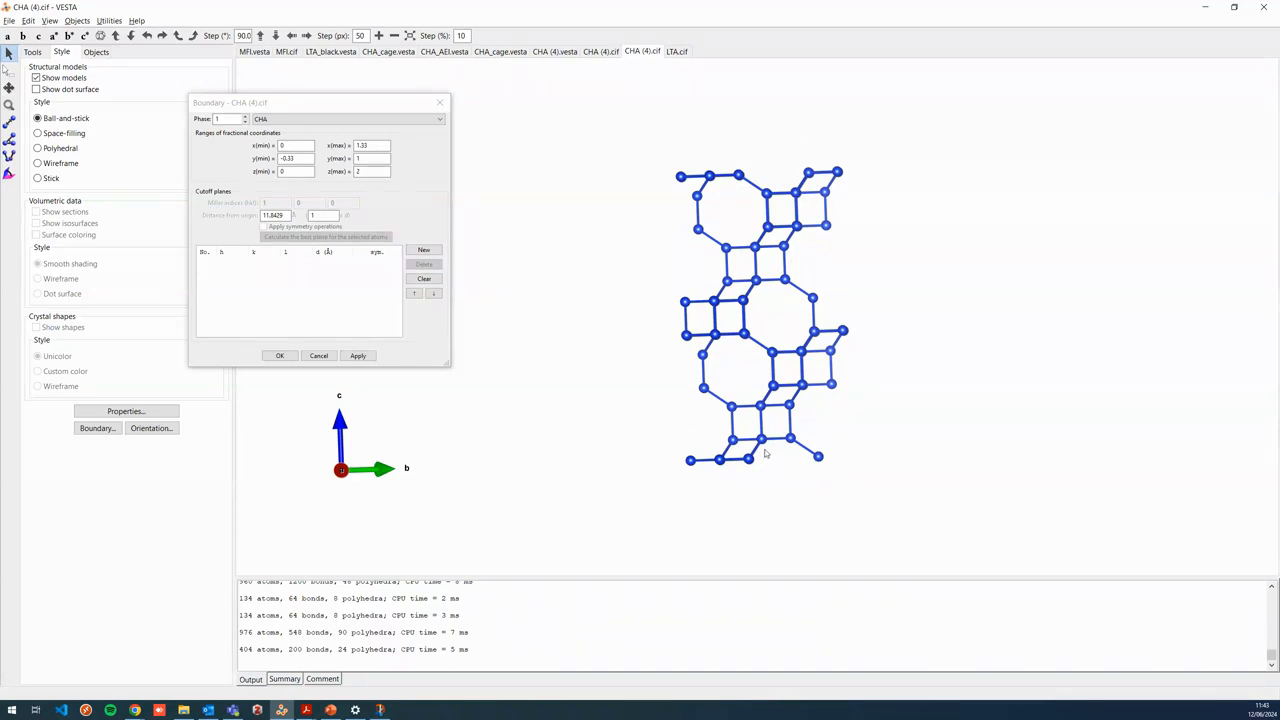
Step: Limit the boundary in z to 0.33–1.33, confirm it, and rotate the trimmed framework
click(372, 171)
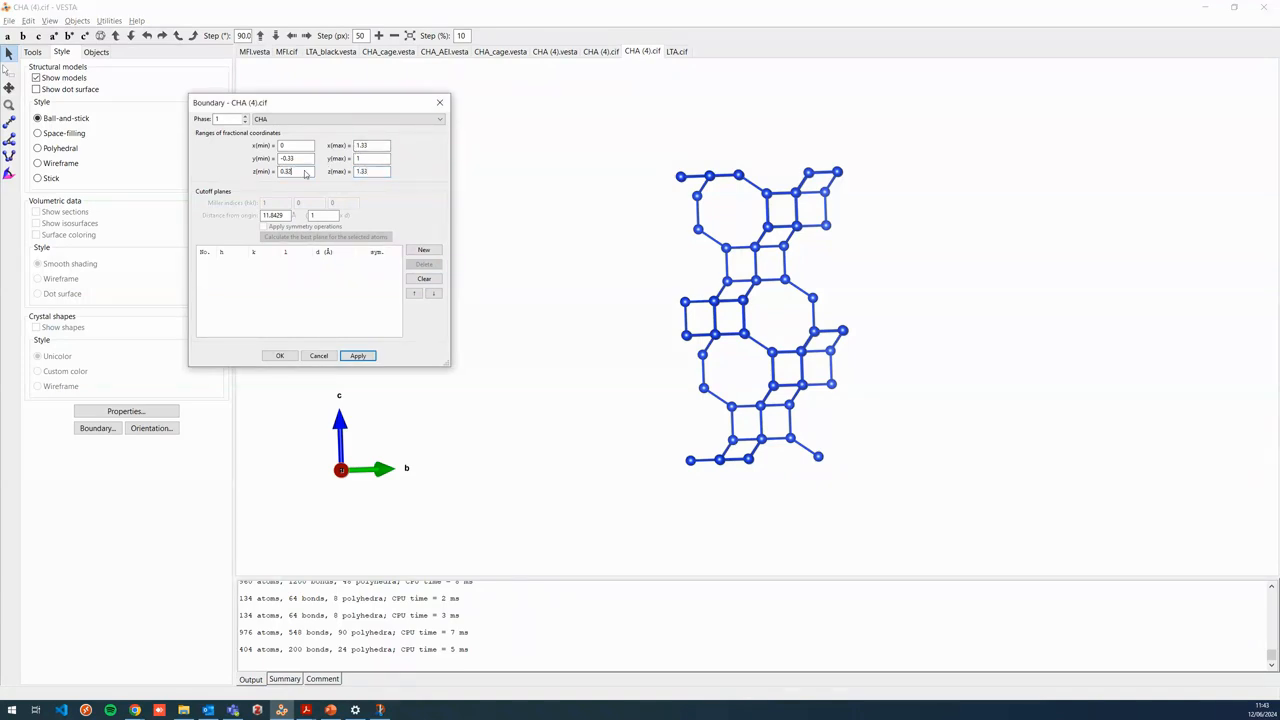
click(358, 355)
drag(939, 340, 885, 358)
click(280, 355)
drag(867, 291, 840, 420)
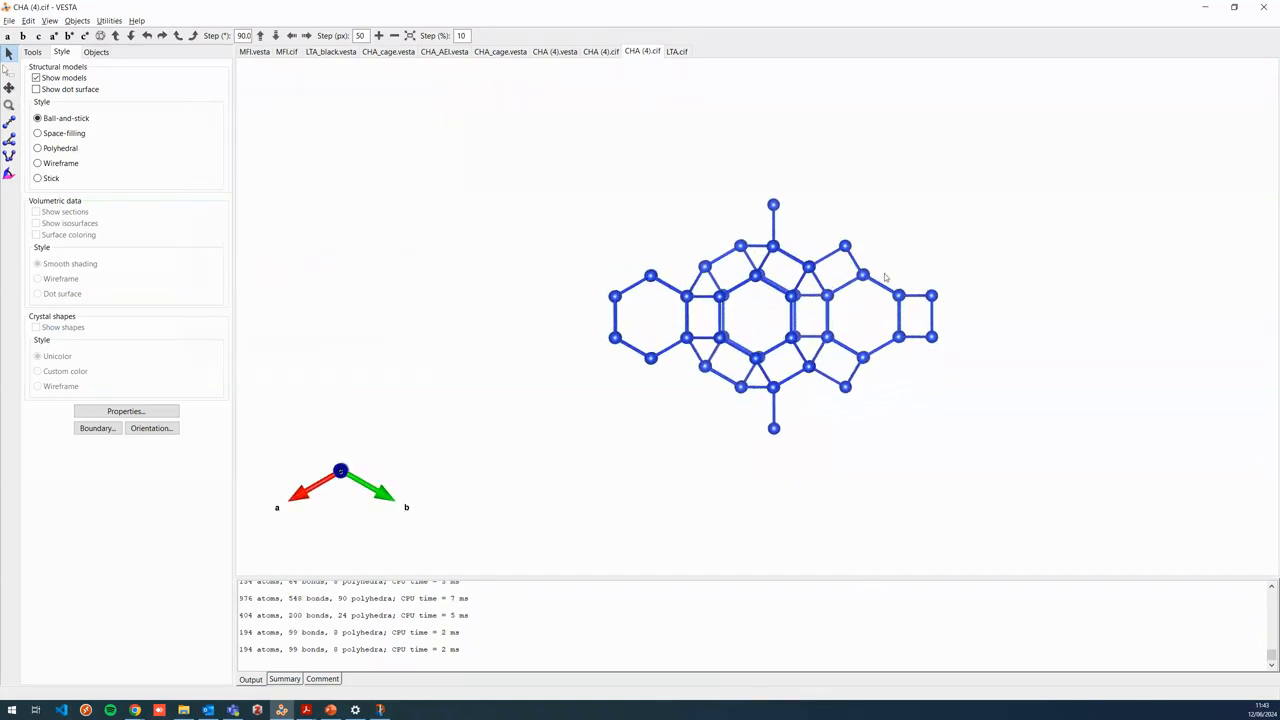
Step: Orient the framework with c upright and compare it with the finished cage in the other CHA (4).cif structure
drag(743, 336, 770, 227)
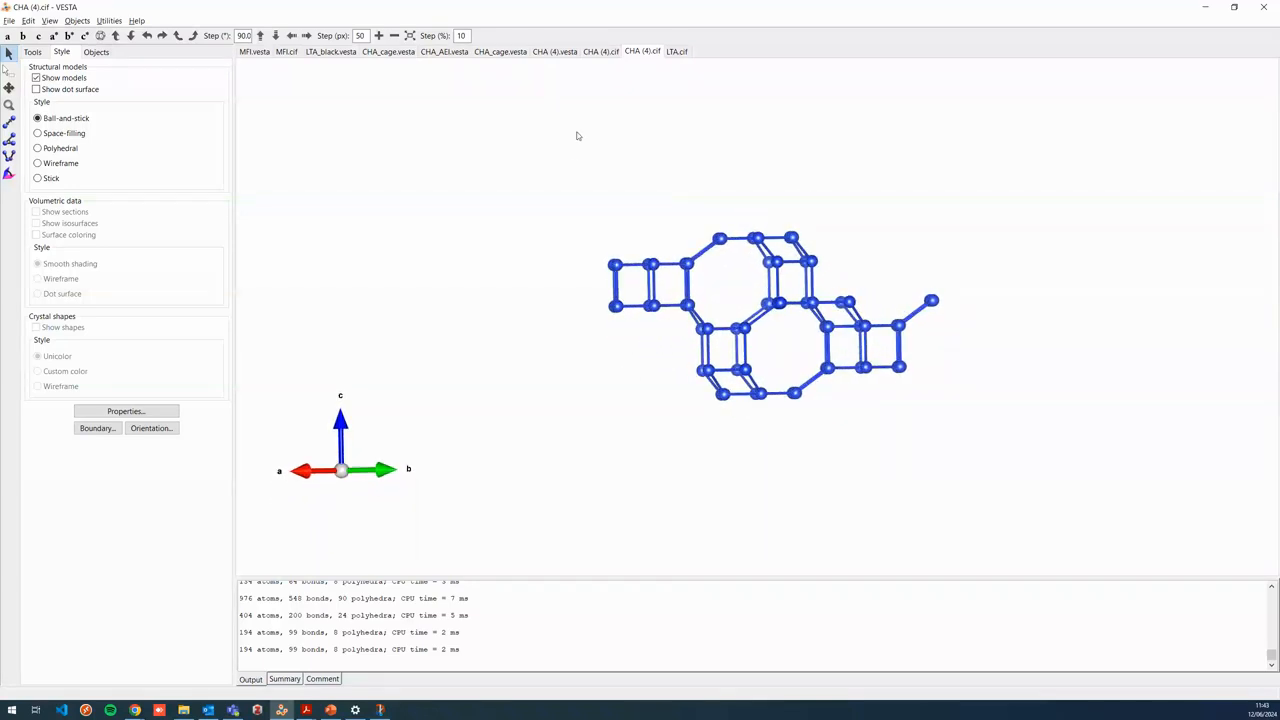
click(606, 52)
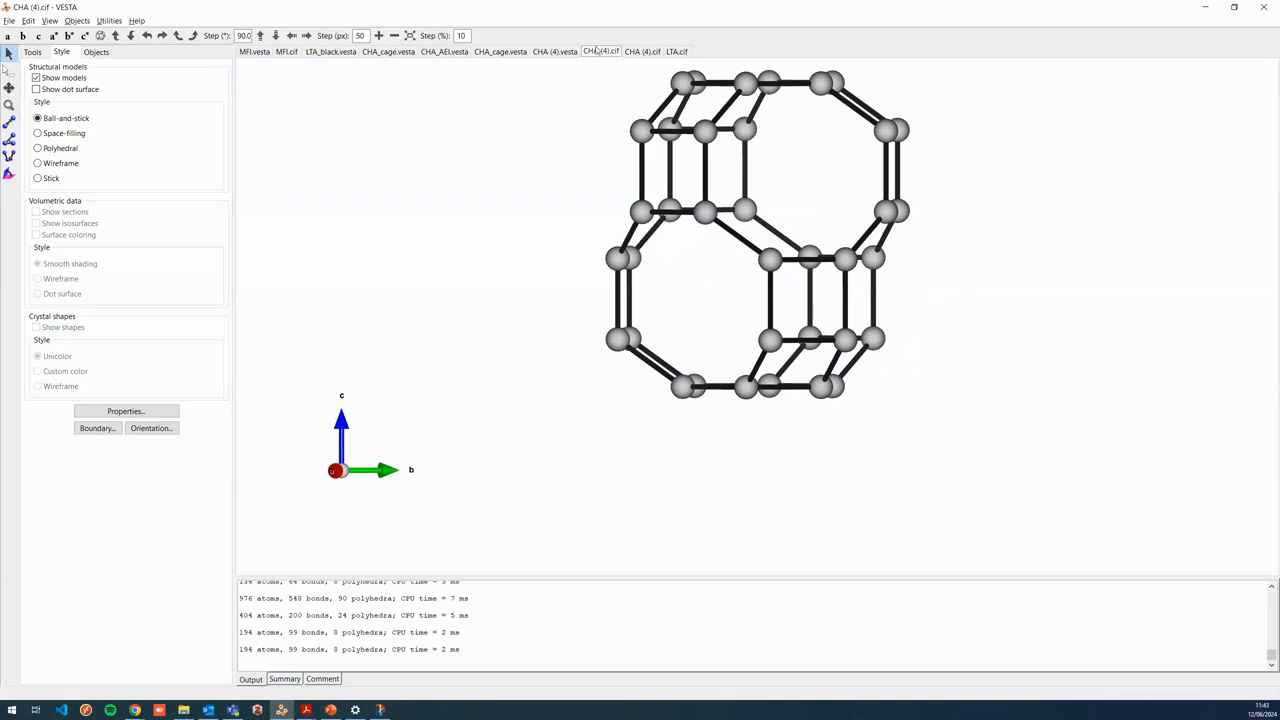
click(632, 53)
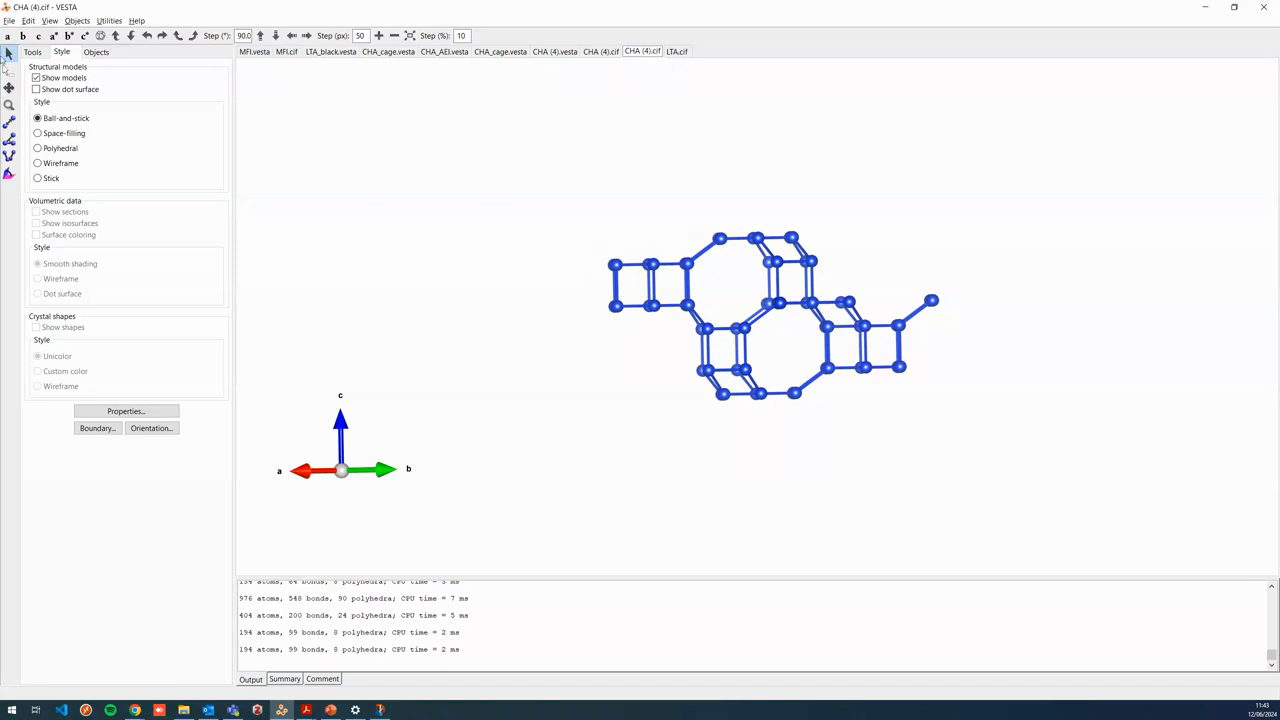
mouse_move(851, 243)
mouse_down()
mouse_move(829, 249)
mouse_move(846, 249)
mouse_up()
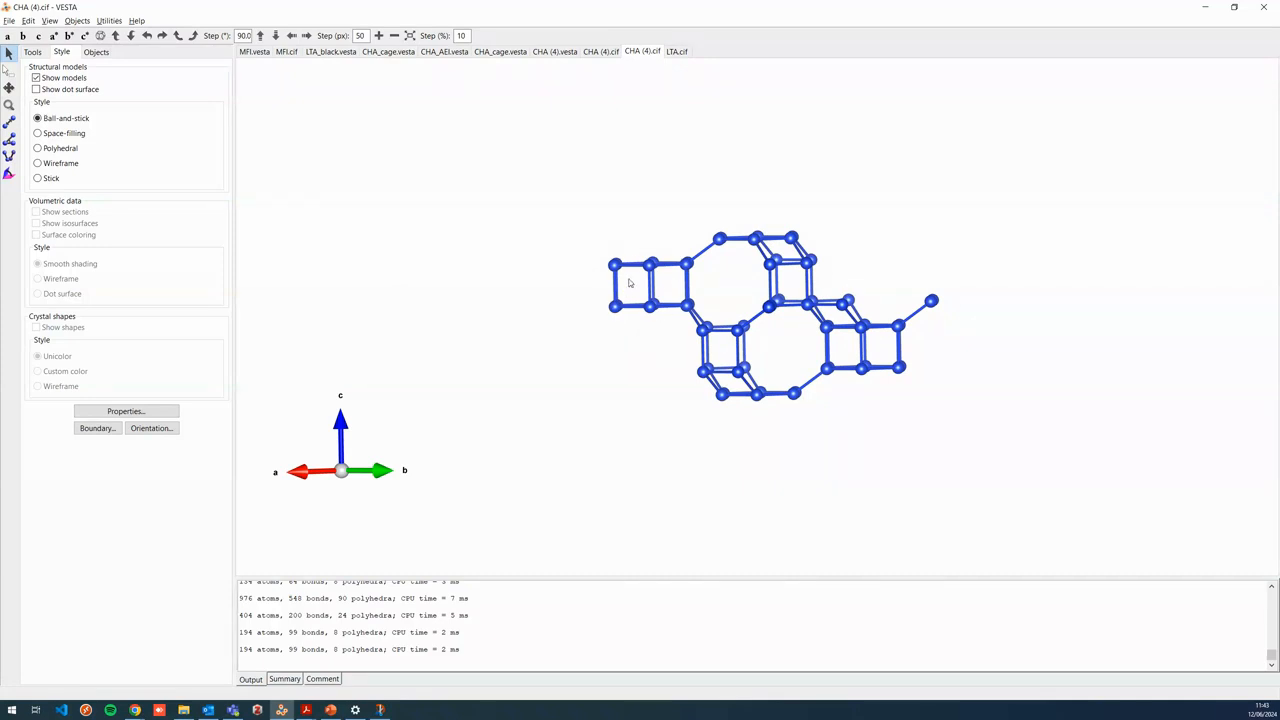
Step: Review the boundary ranges and the structure parameters of the blue CHA (4).cif framework, leaving both unchanged
click(99, 428)
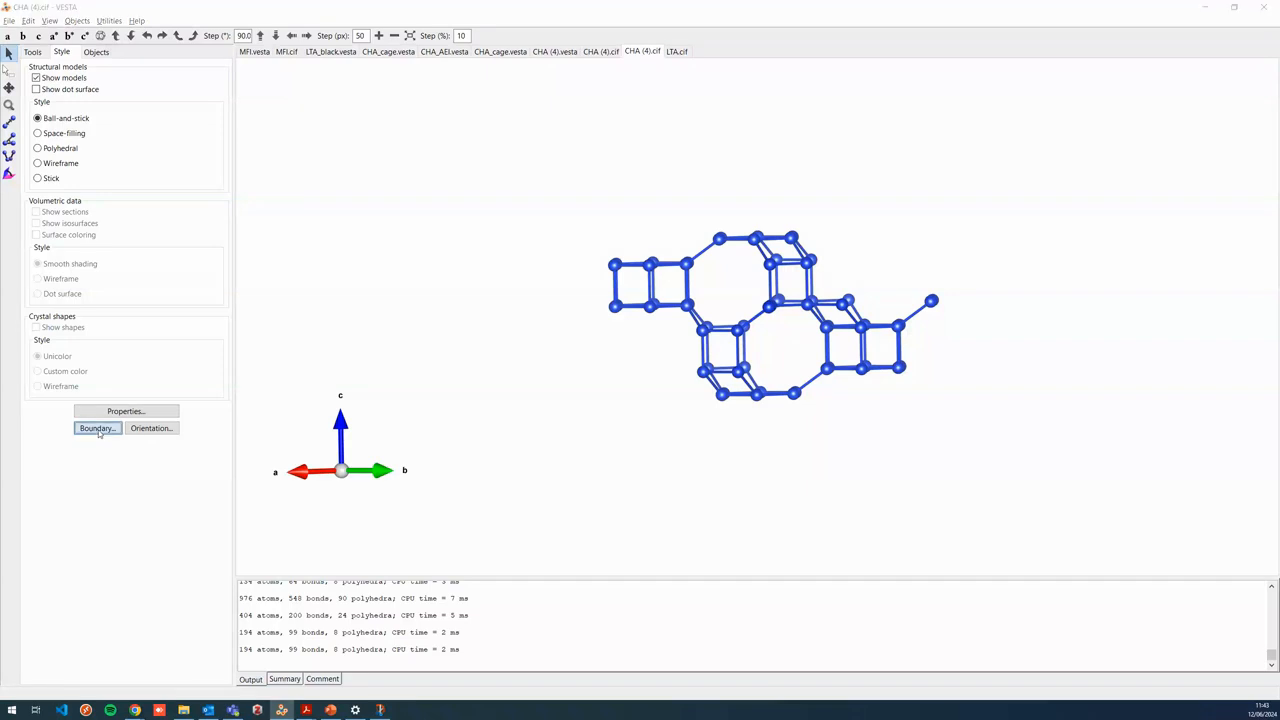
drag(812, 279, 774, 378)
click(321, 358)
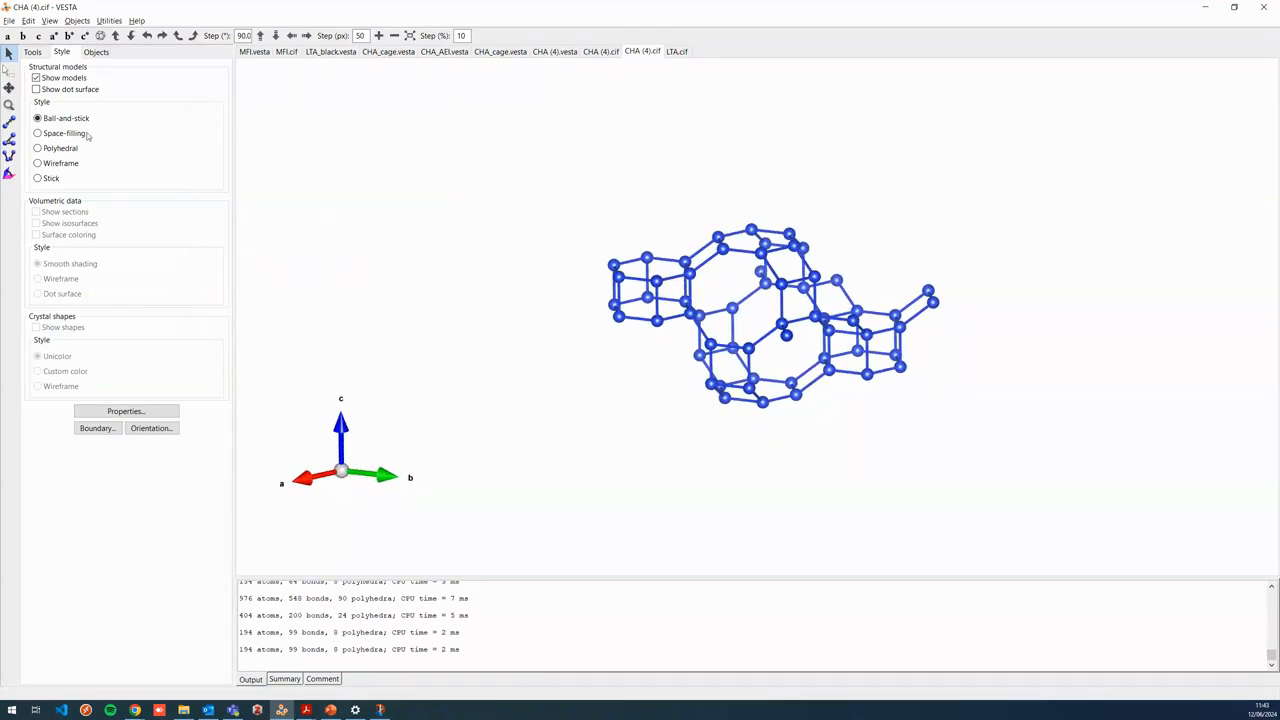
click(28, 20)
mouse_move(52, 61)
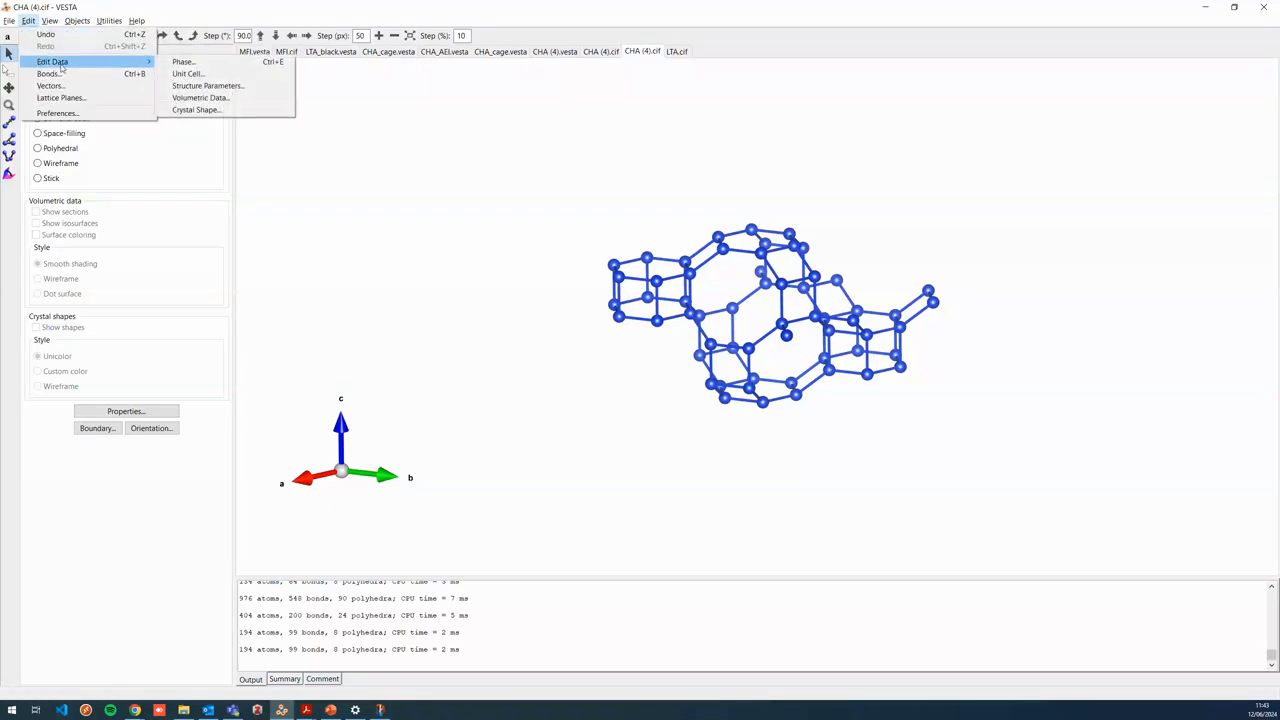
click(200, 84)
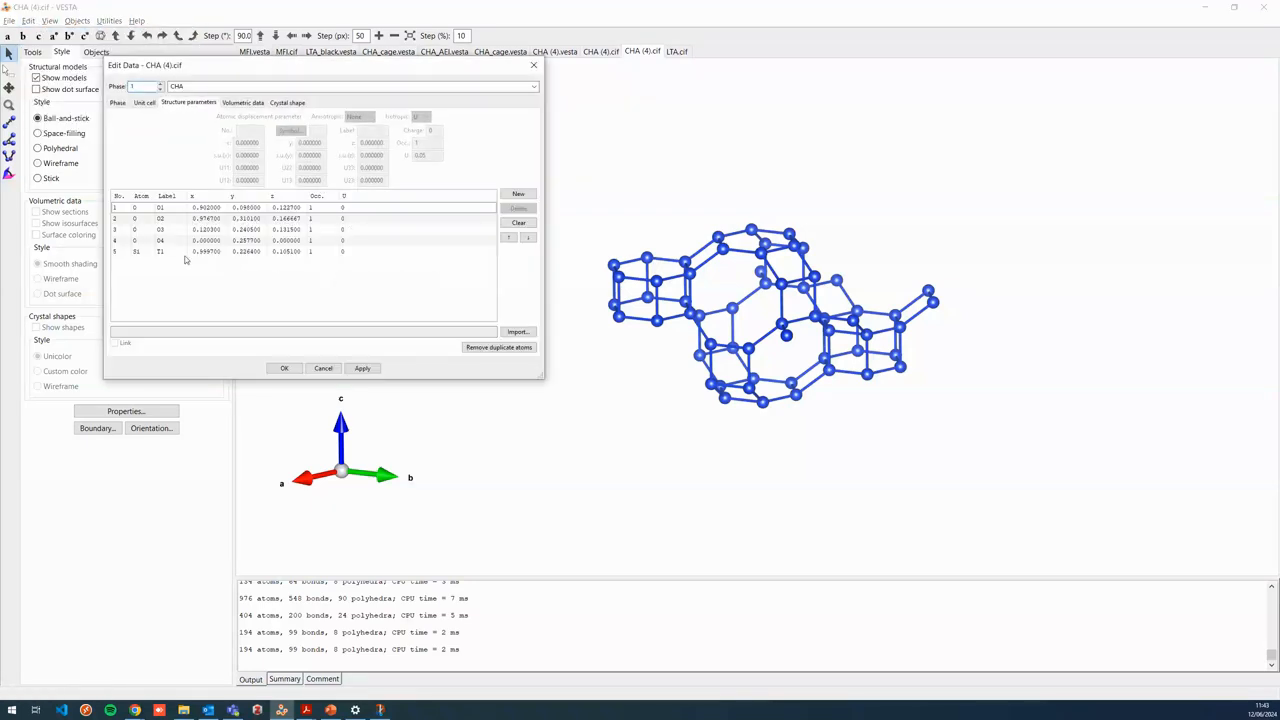
click(323, 368)
Step: Examine the unit cell's space group, setting and lattice parameters without changing them, and rotate the framework
click(28, 20)
mouse_move(62, 63)
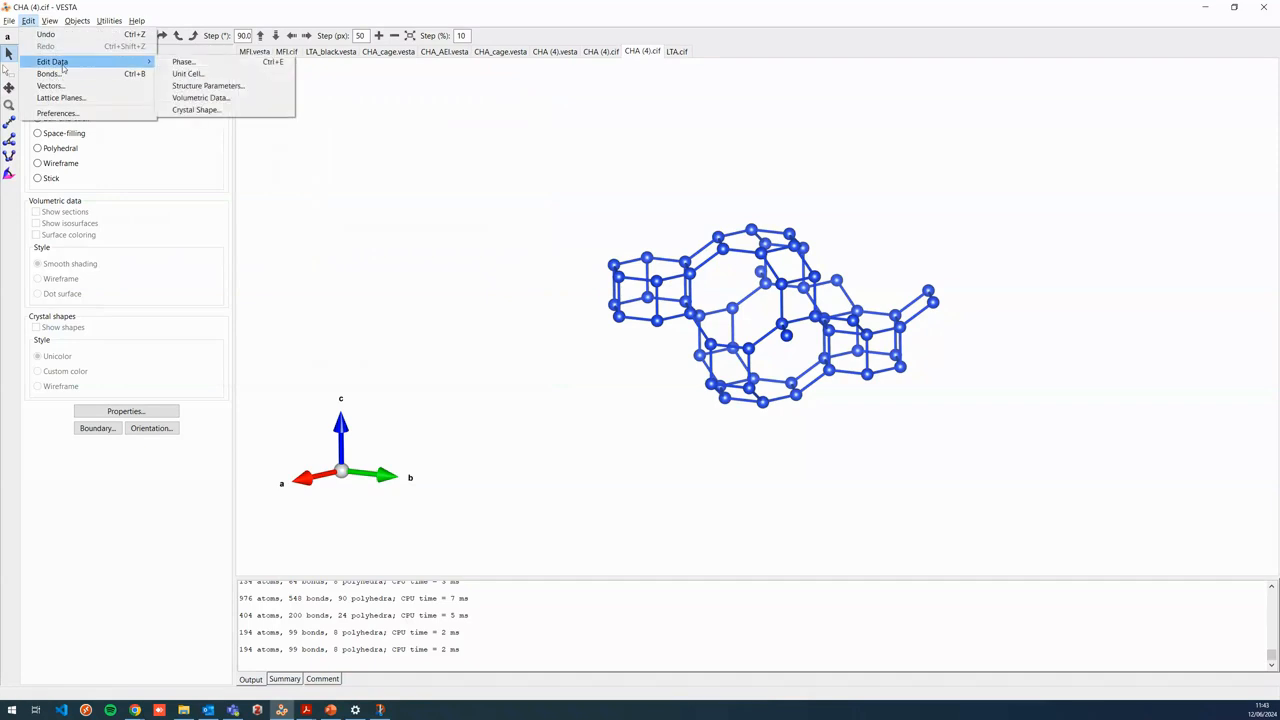
click(200, 74)
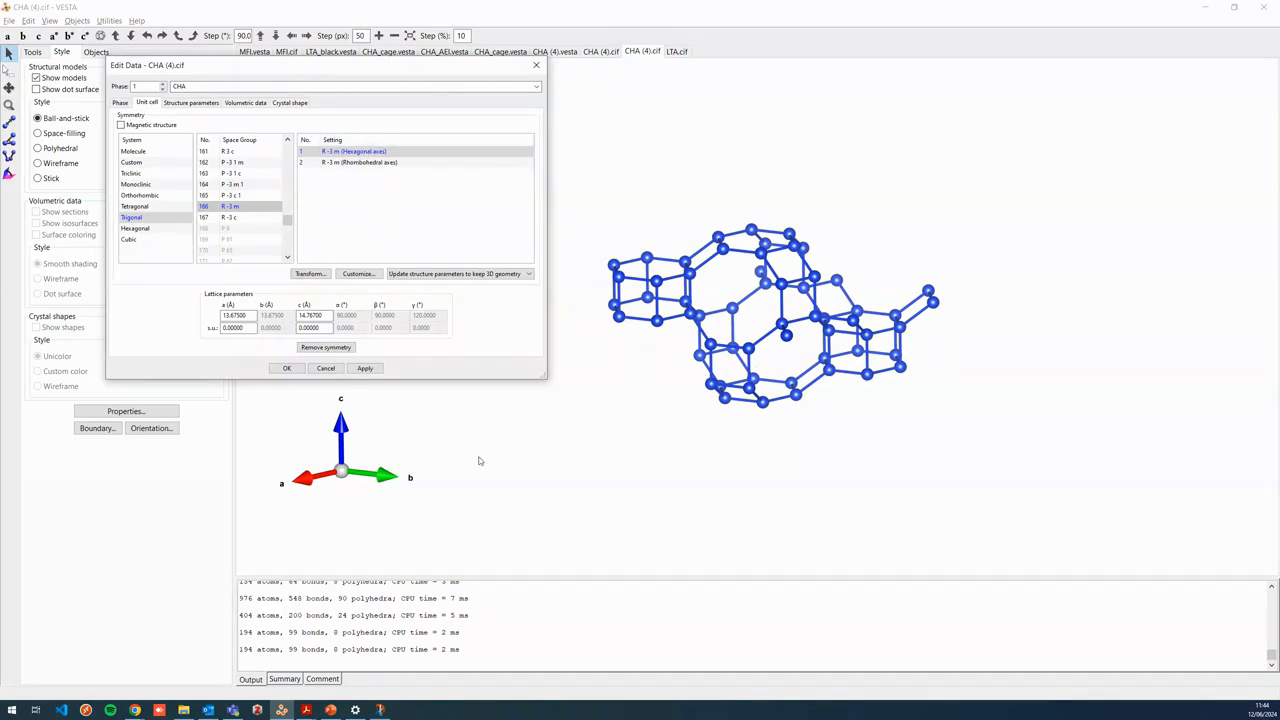
click(329, 368)
drag(765, 250, 766, 208)
Step: Reopen the boundary settings, rotate the framework slightly, and place the settings window clear of the model
click(112, 427)
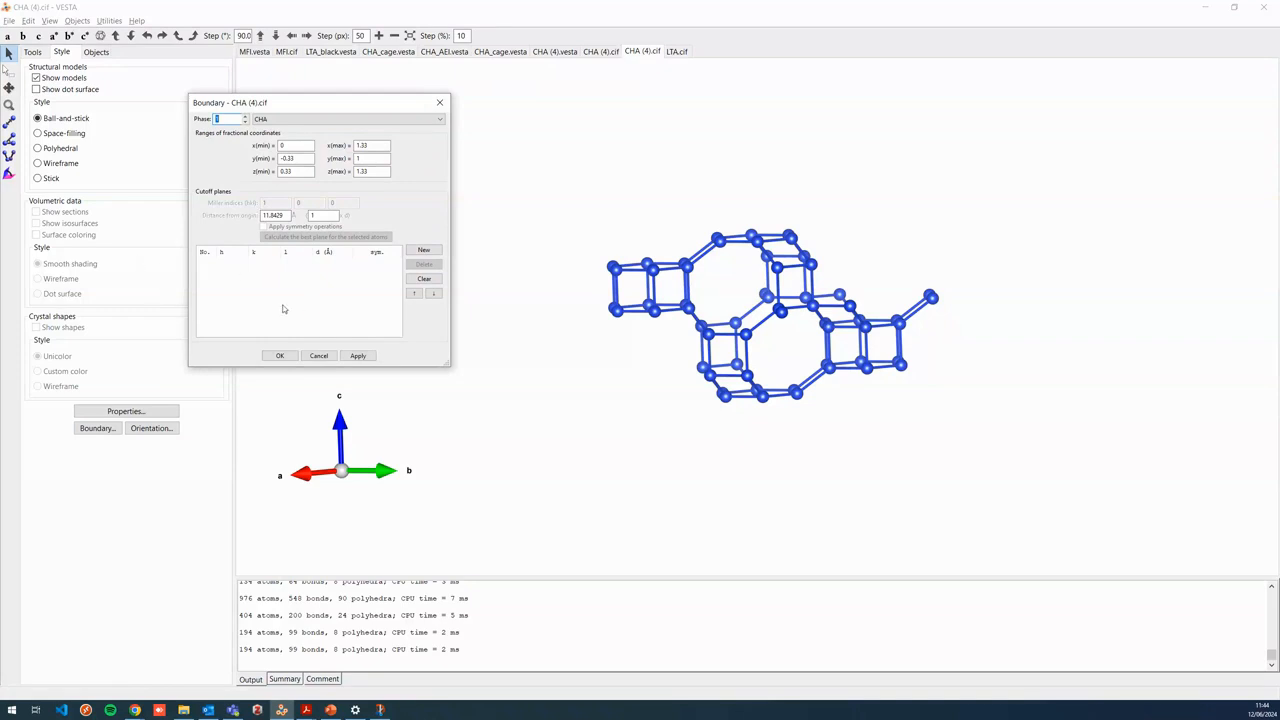
drag(765, 308, 663, 171)
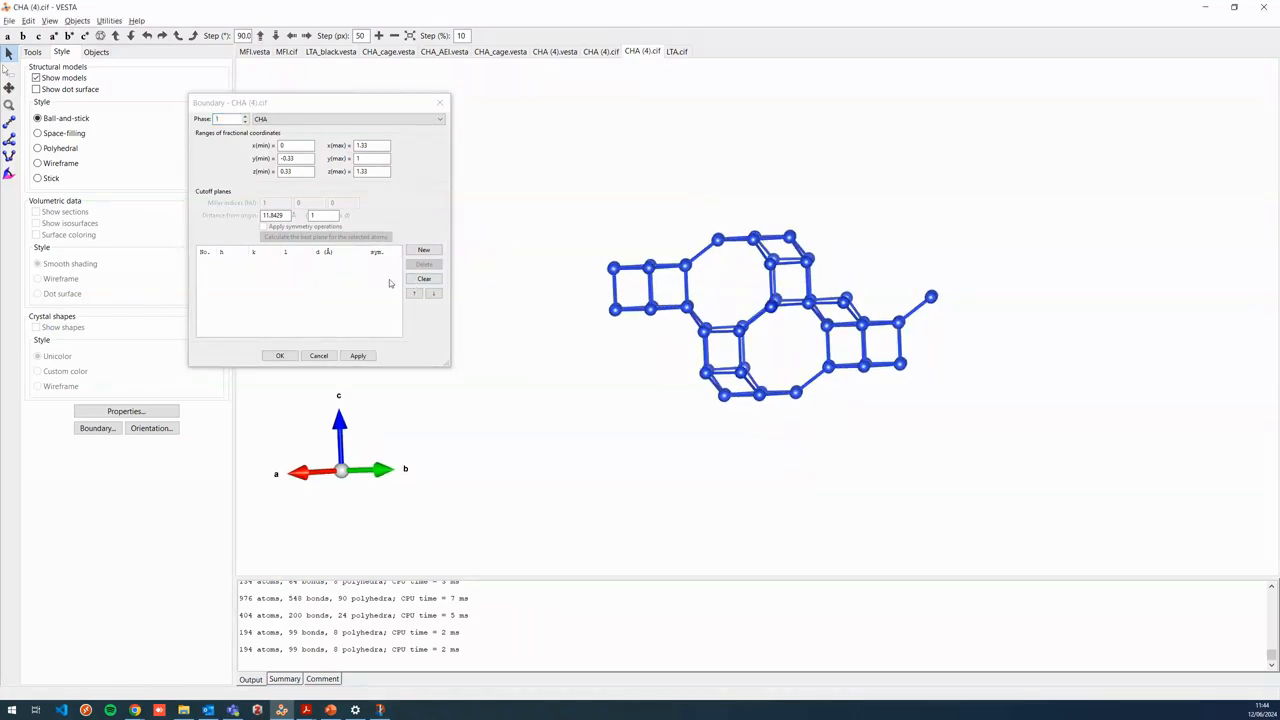
drag(320, 105, 1096, 84)
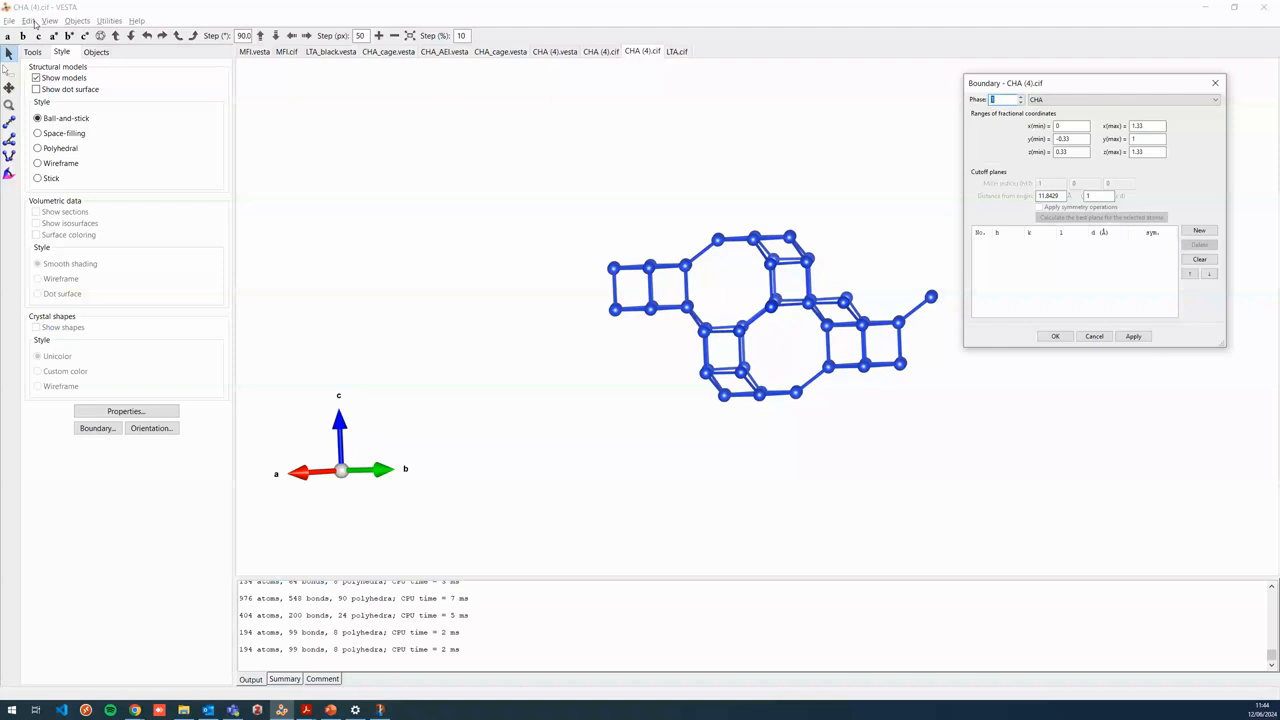
click(29, 20)
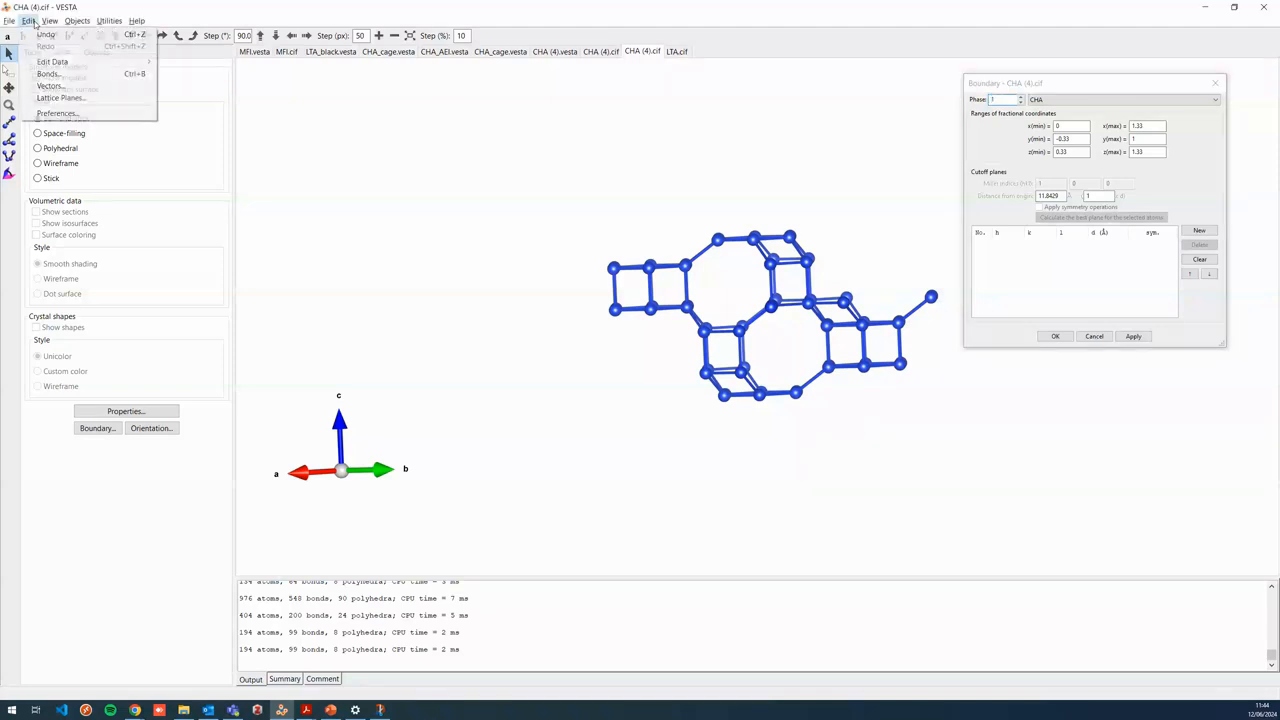
click(62, 97)
drag(106, 14, 397, 117)
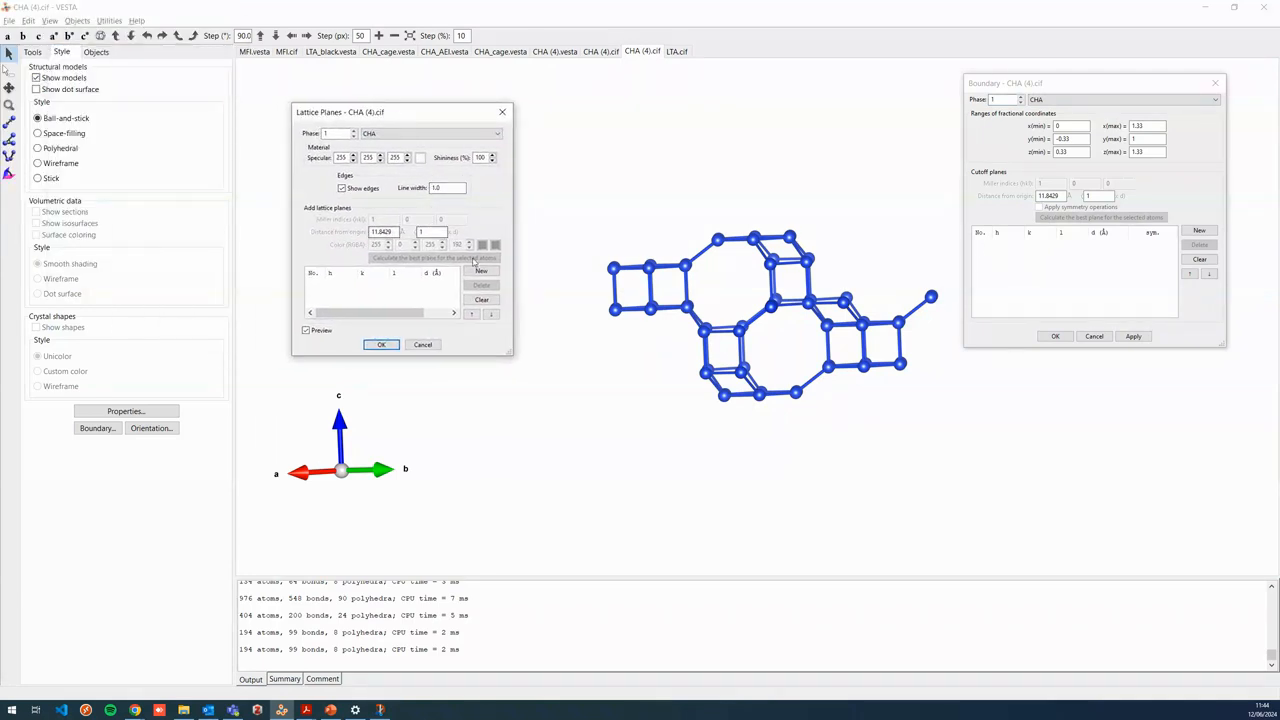
click(423, 345)
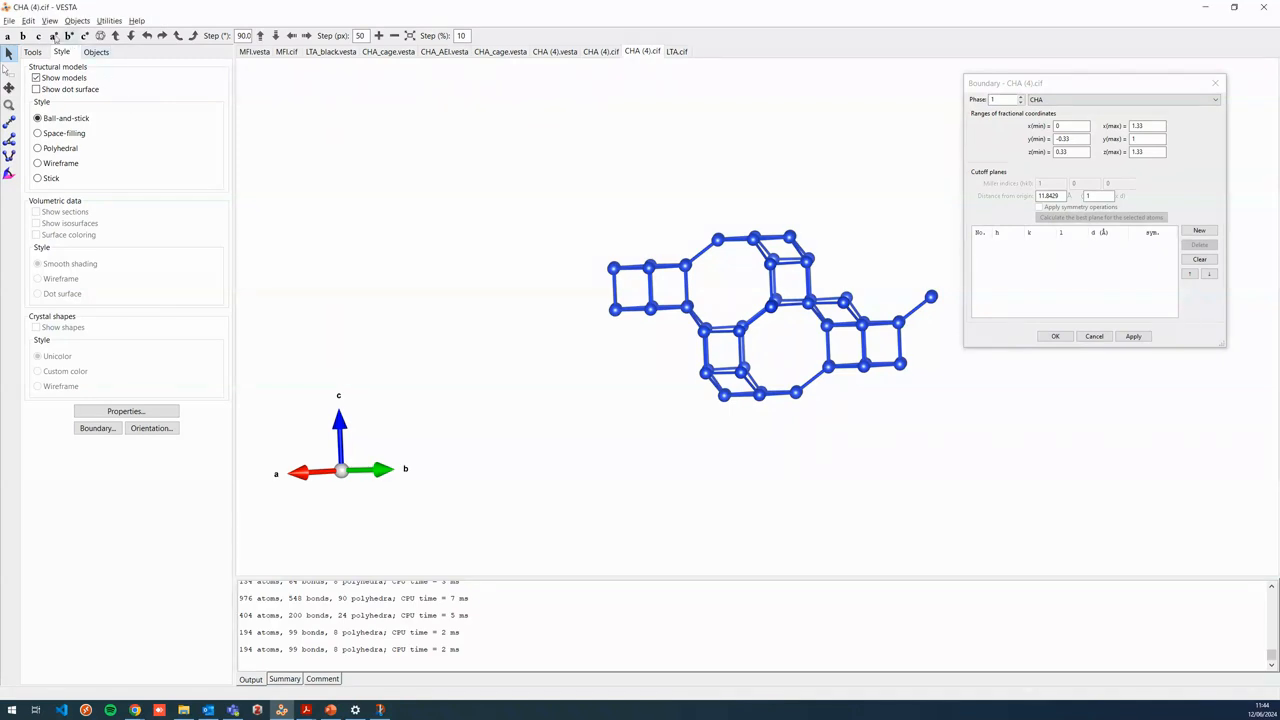
Step: Add a lattice plane with Miller indices 1 0 0 at 11.8429 Å from the origin and rotate the model to see it edge-on
click(28, 21)
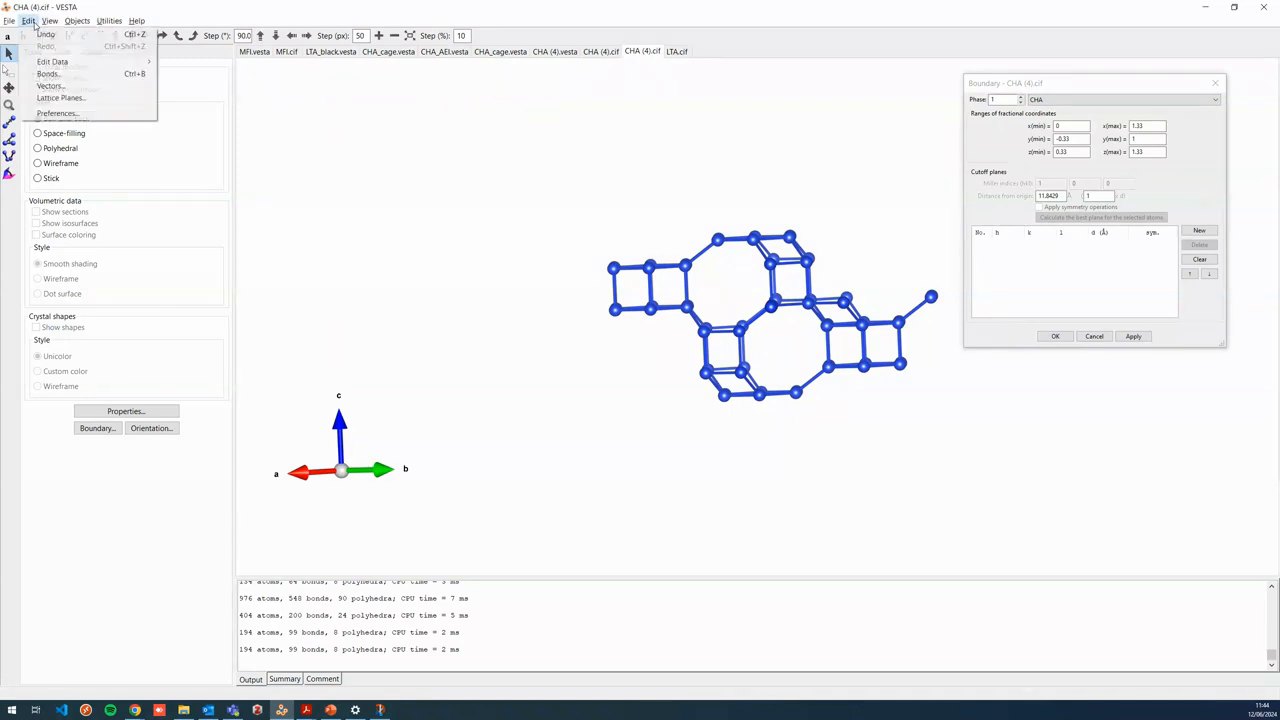
click(60, 97)
drag(424, 118, 424, 127)
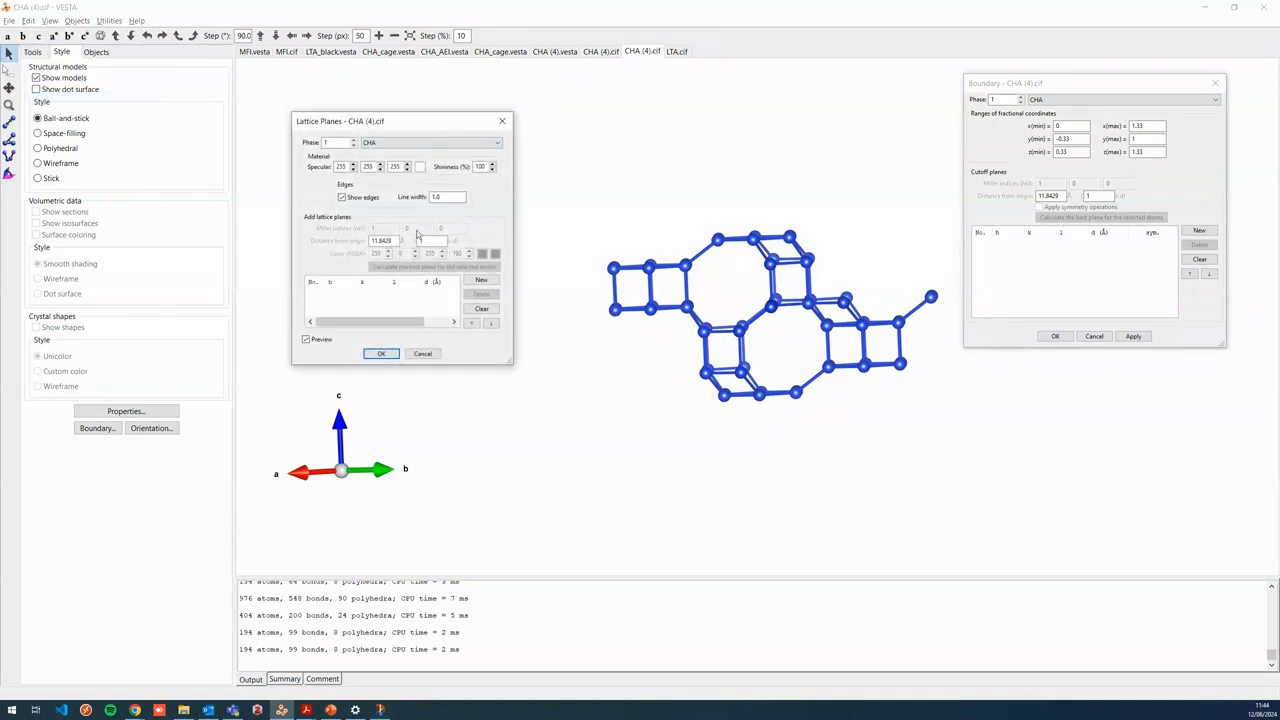
click(482, 281)
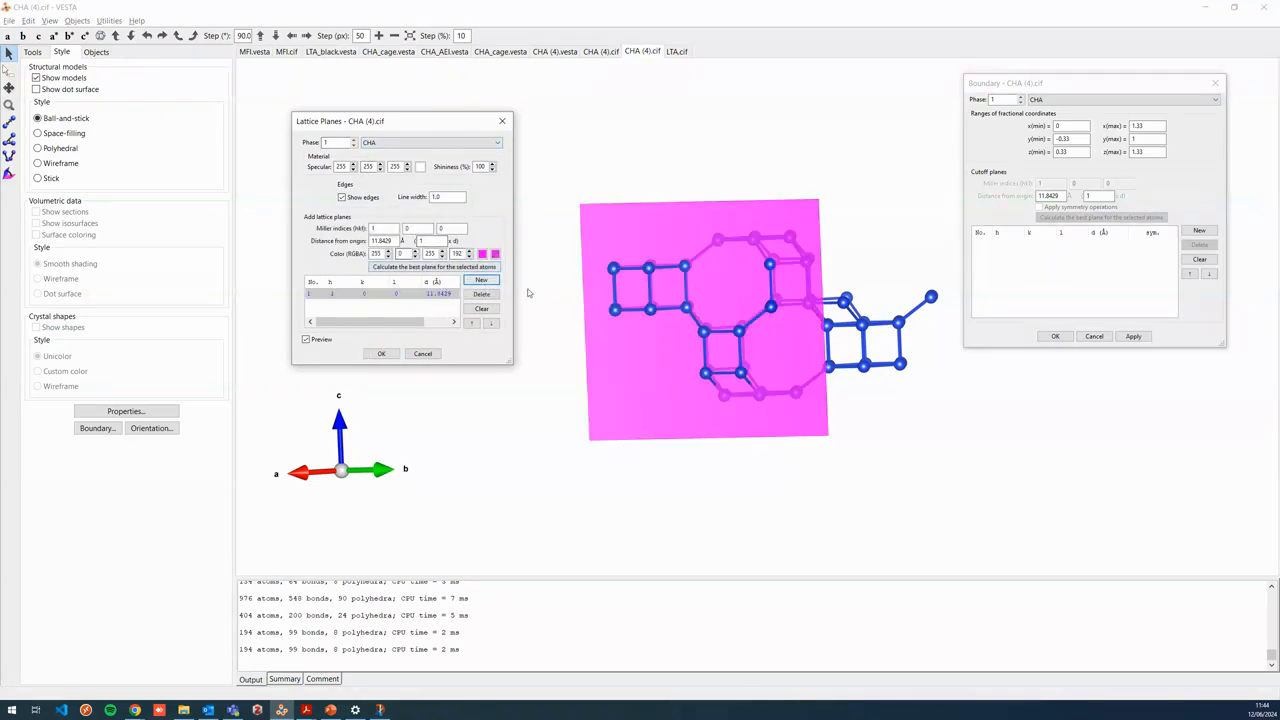
drag(857, 301, 647, 300)
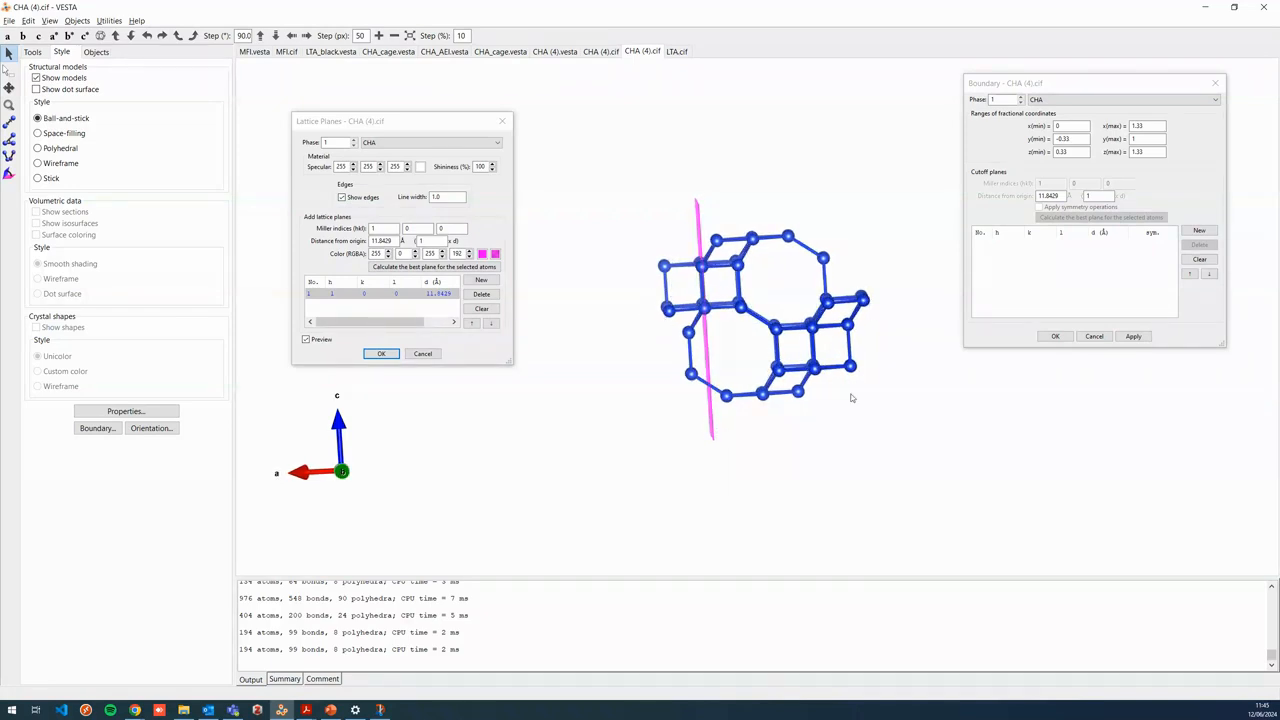
Step: Change the lattice plane's Miller indices to 0 1 0 and rotate the framework to see the plane edge-on
click(341, 230)
text(0)
click(411, 229)
text(1)
click(455, 229)
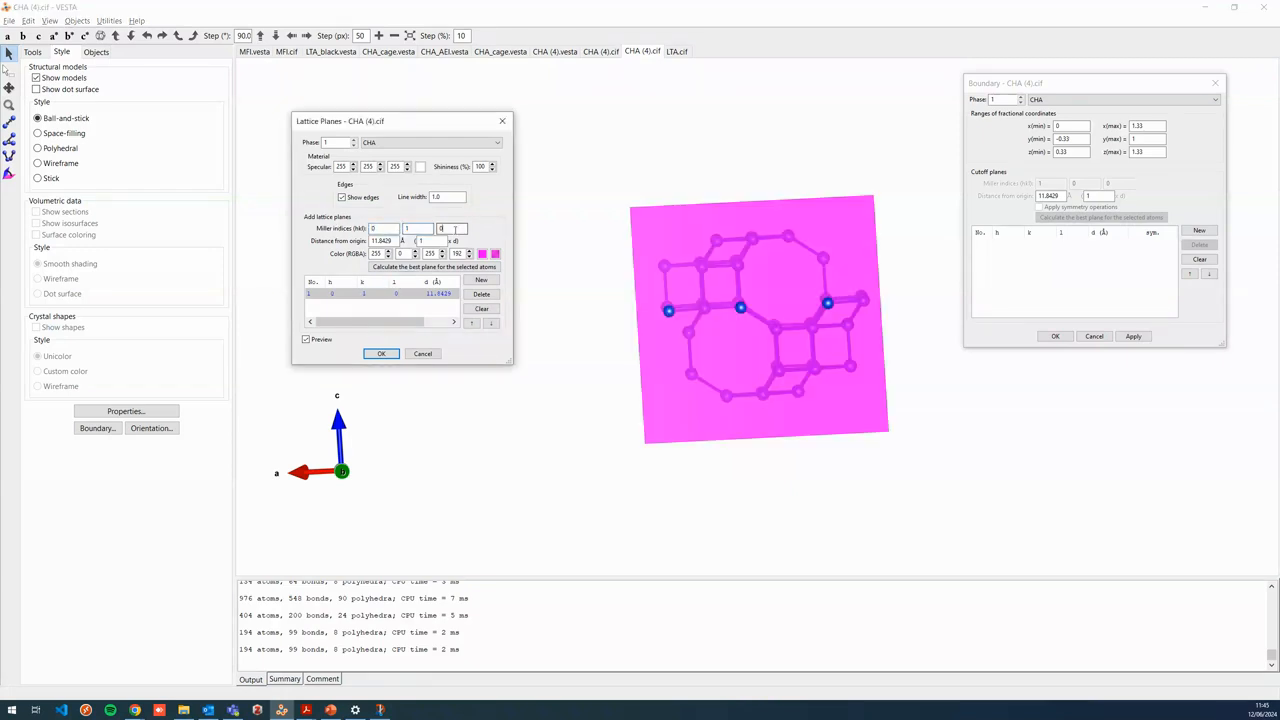
drag(911, 324, 758, 347)
drag(740, 346, 660, 294)
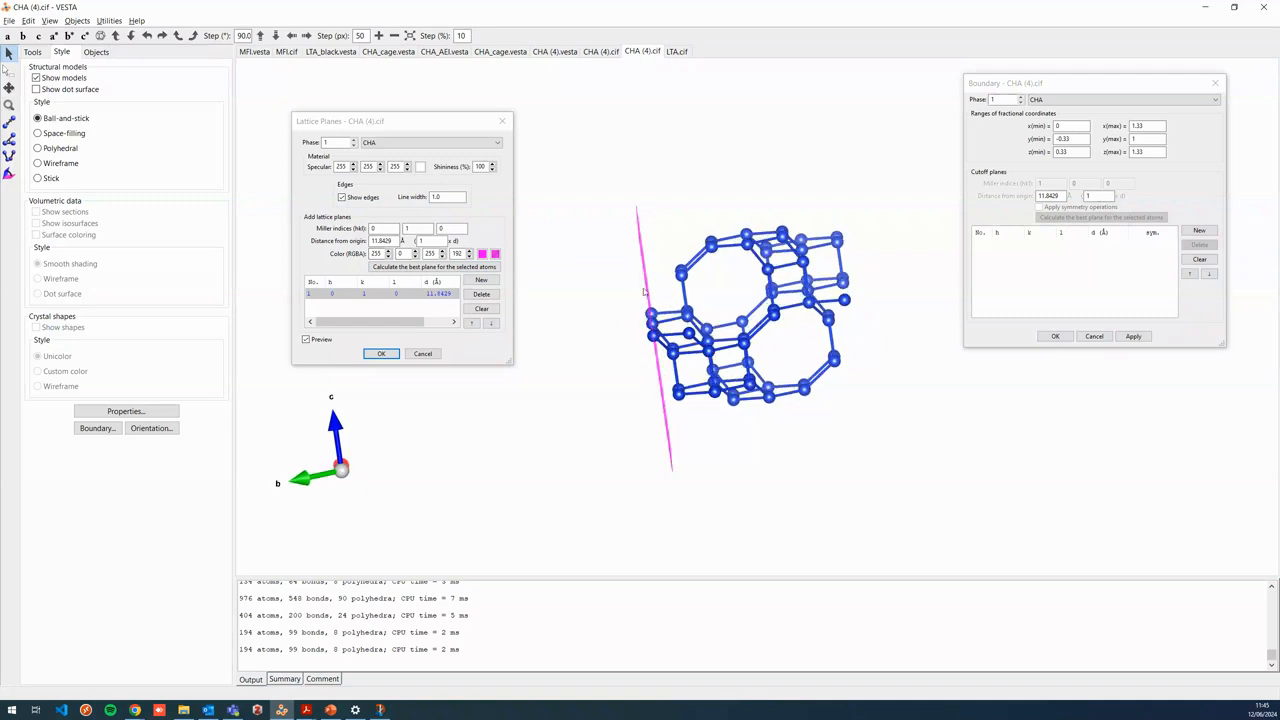
drag(698, 374, 704, 350)
Step: Set the 0 1 0 lattice plane's distance from the origin to 10 Å and check its position edge-on
double_click(382, 241)
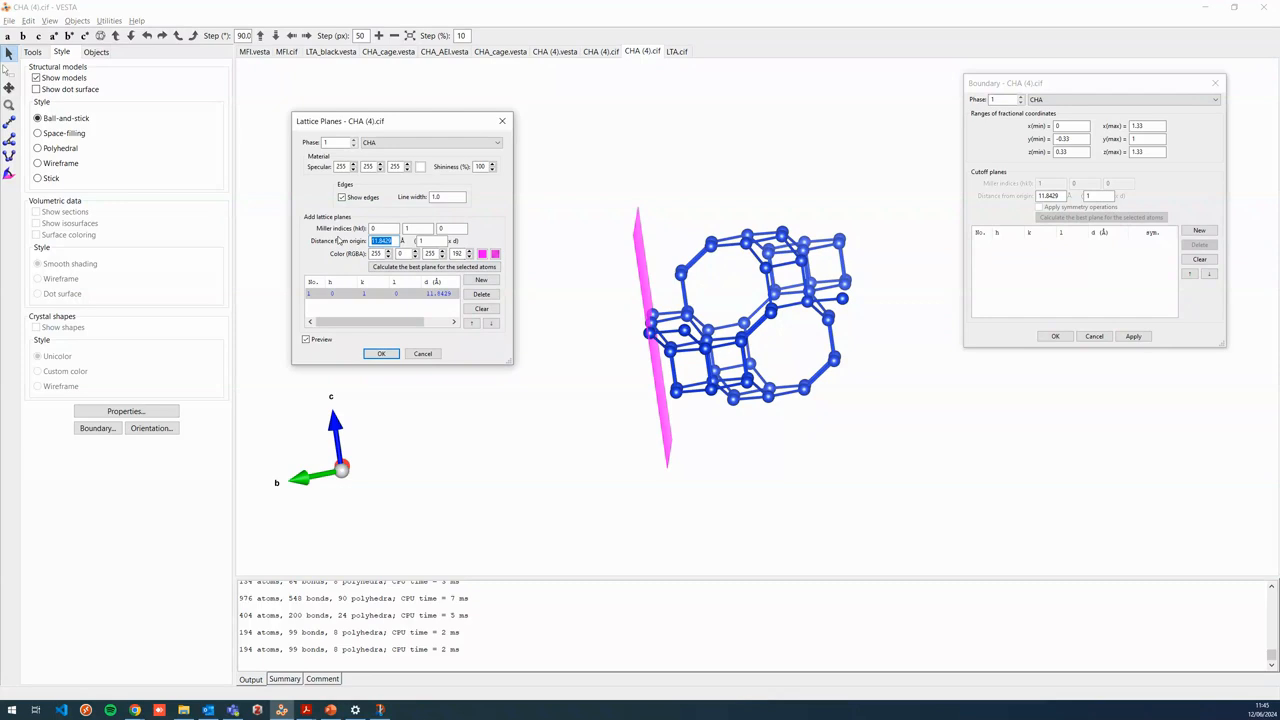
text(10)
key(Tab)
drag(794, 286, 748, 293)
drag(680, 349, 678, 386)
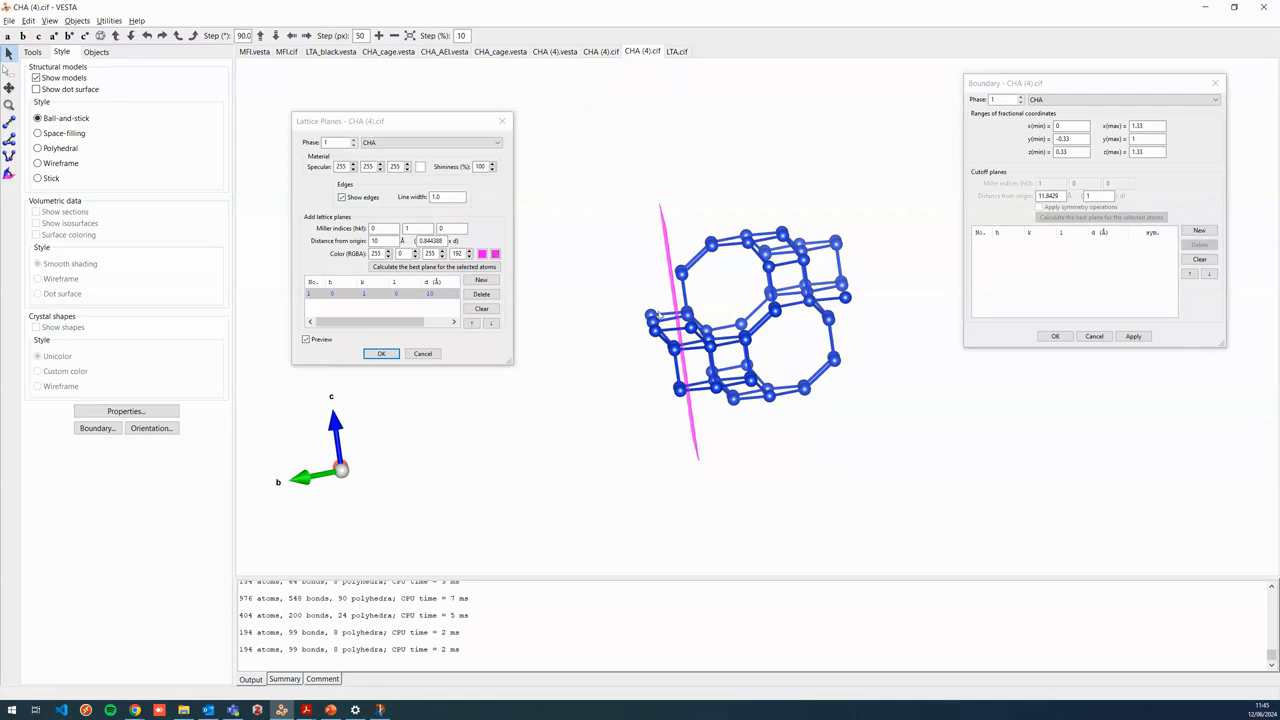
drag(687, 338, 685, 338)
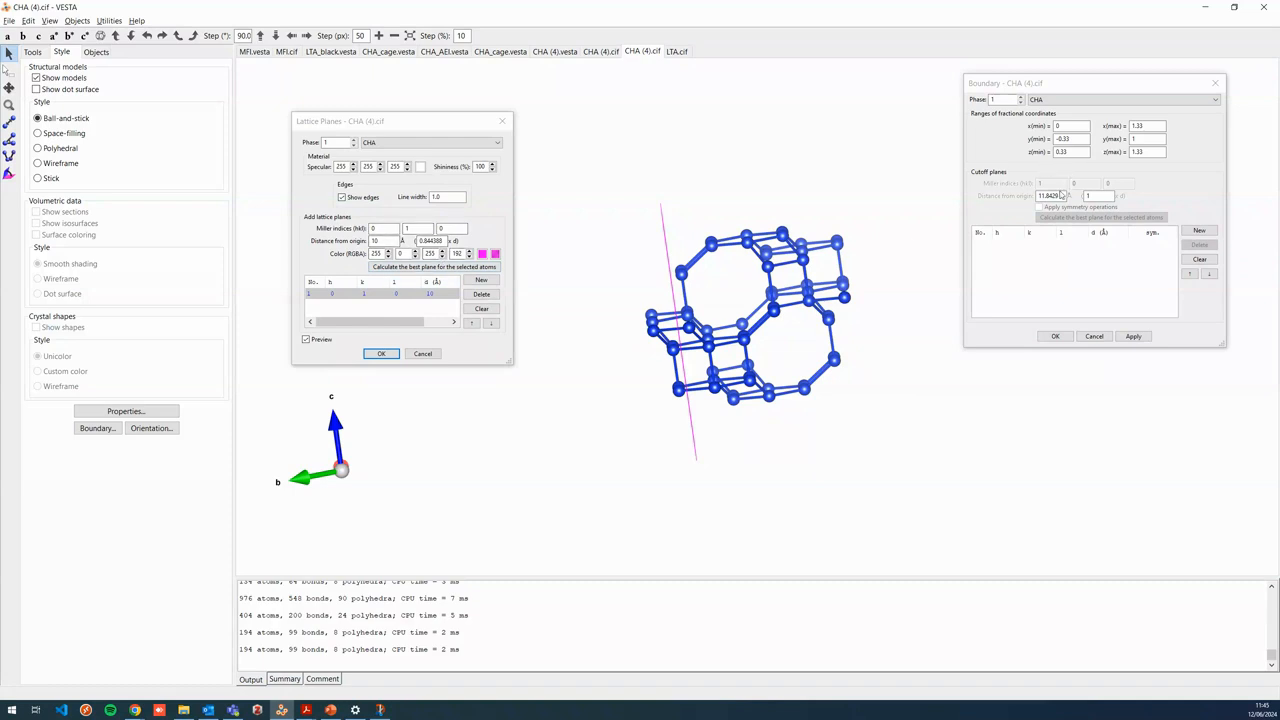
Step: Add a boundary cutoff plane with Miller indices 0 1 0 at 10 Å from the origin and apply it
click(1030, 250)
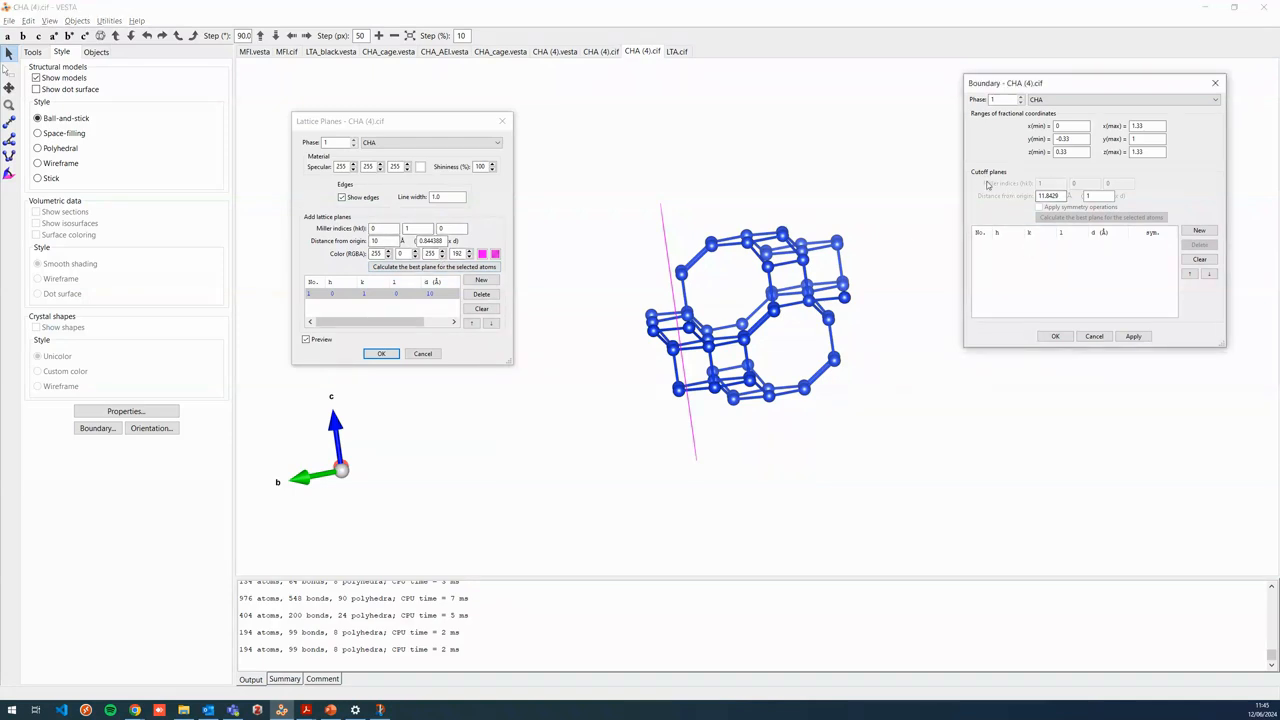
click(1199, 230)
double_click(1052, 184)
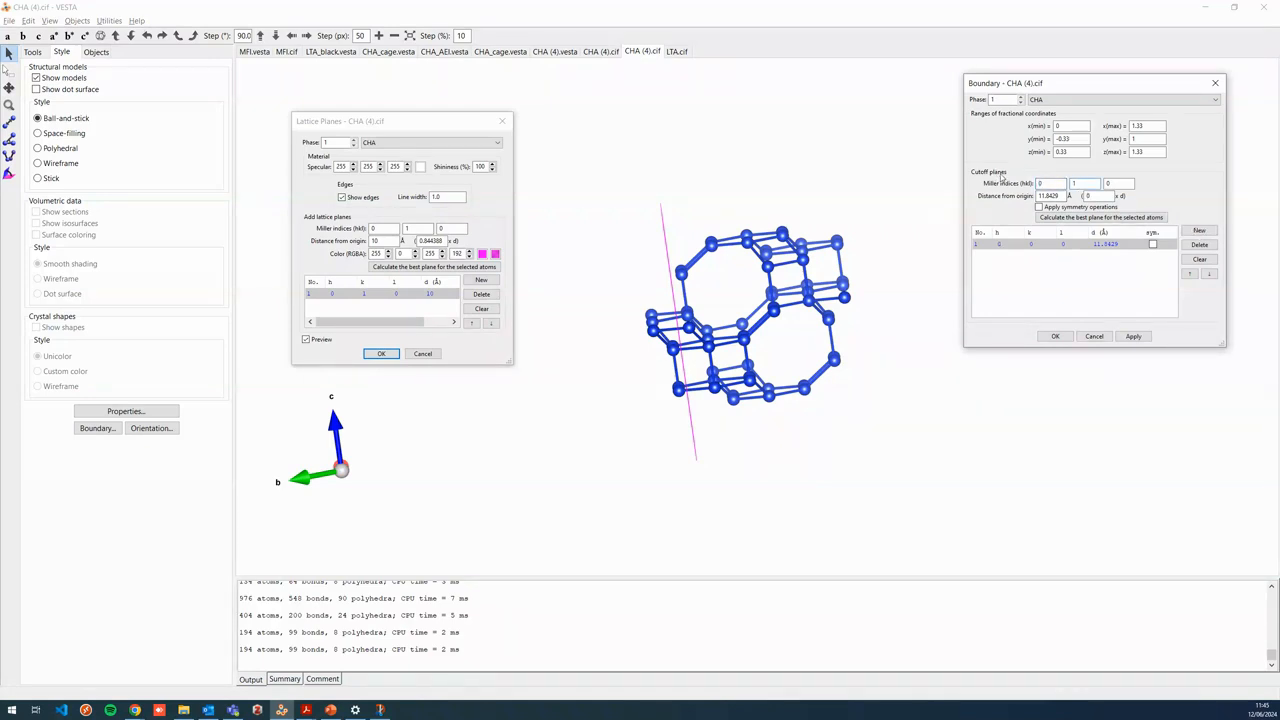
text(0)
key(Tab)
text(10)
click(1133, 337)
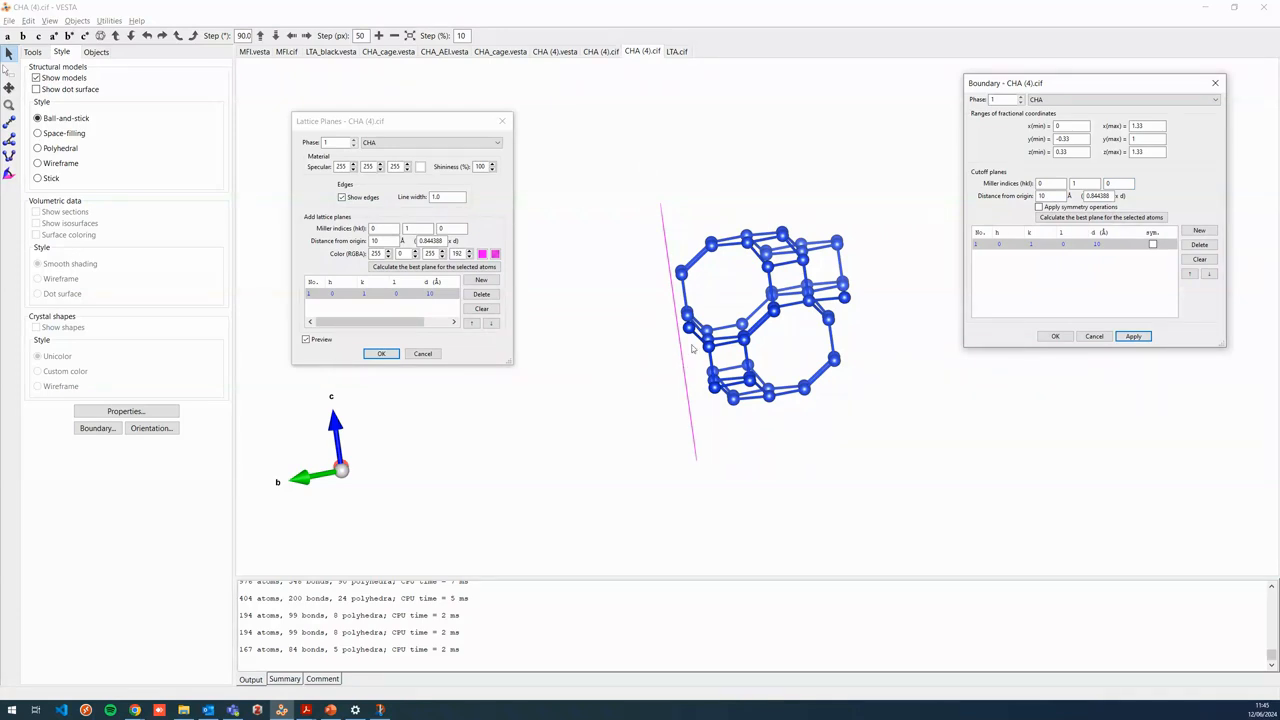
Step: Change the lattice plane's Miller indices to 1 -1 0, keeping it at 10 Å, and view it edge-on
drag(846, 320, 772, 330)
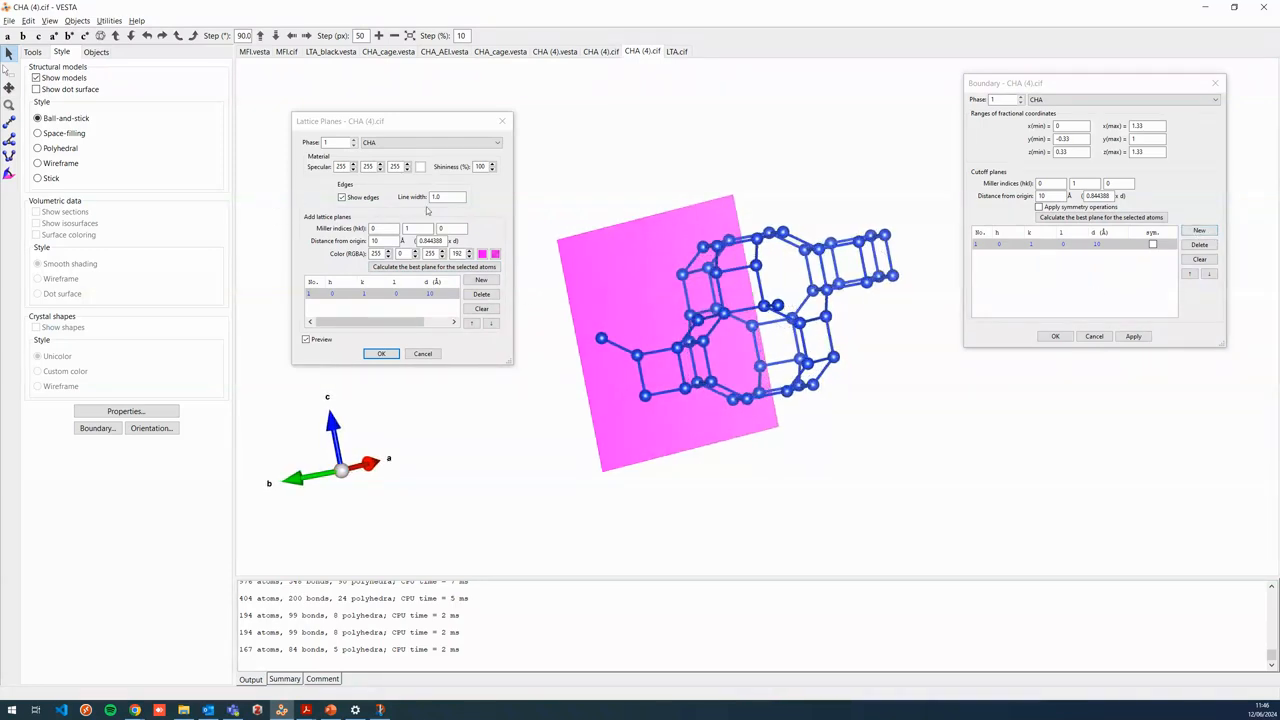
click(355, 130)
drag(875, 337, 806, 361)
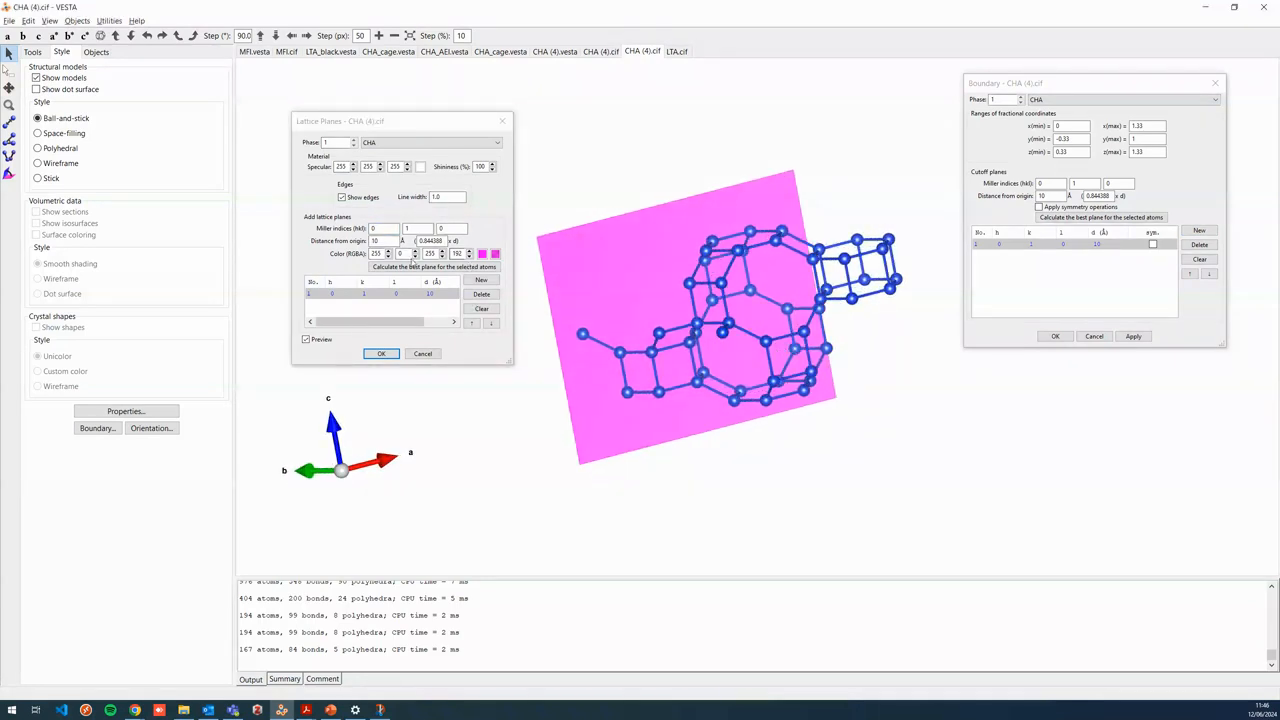
double_click(376, 229)
text(1)
key(Tab)
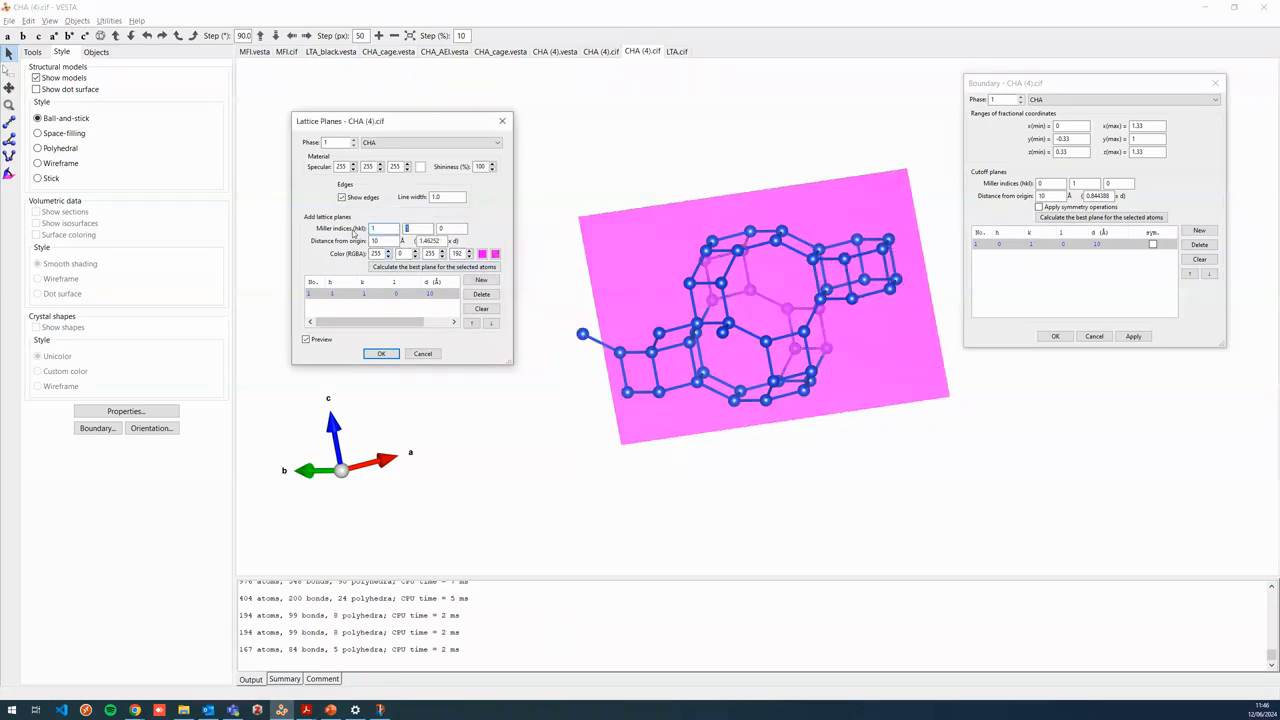
text(-1)
key(Tab)
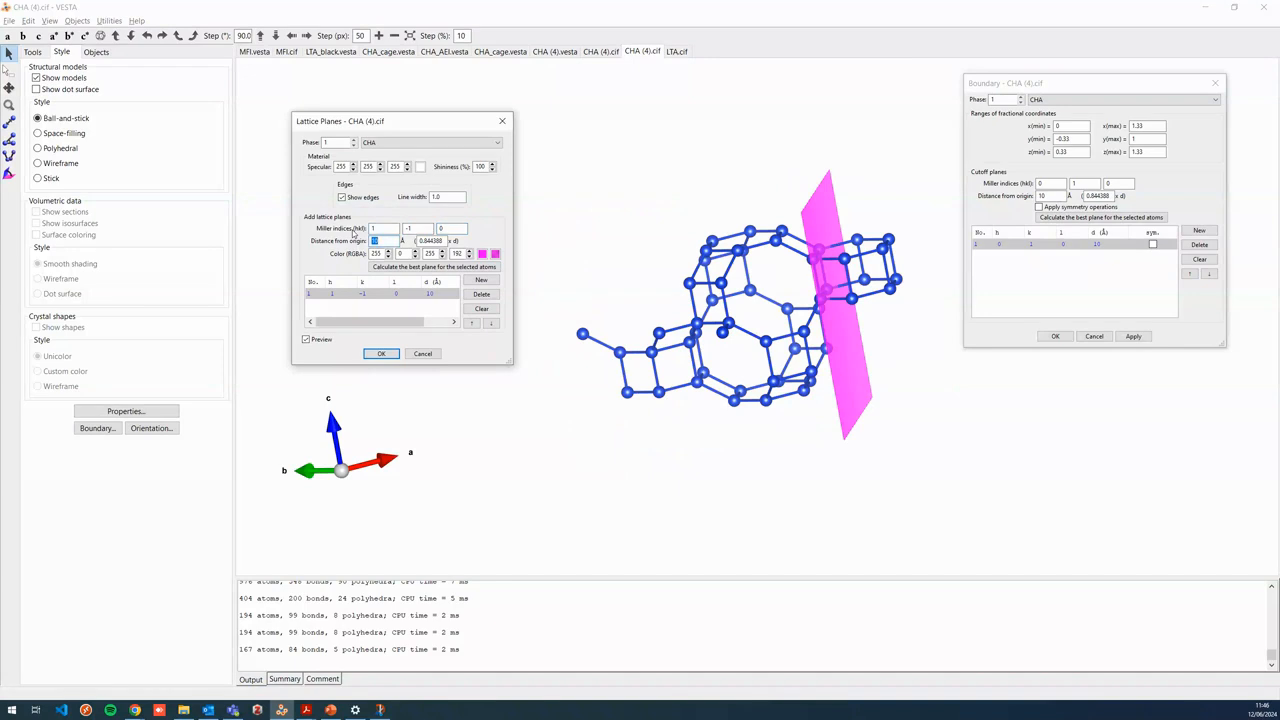
drag(929, 327, 897, 297)
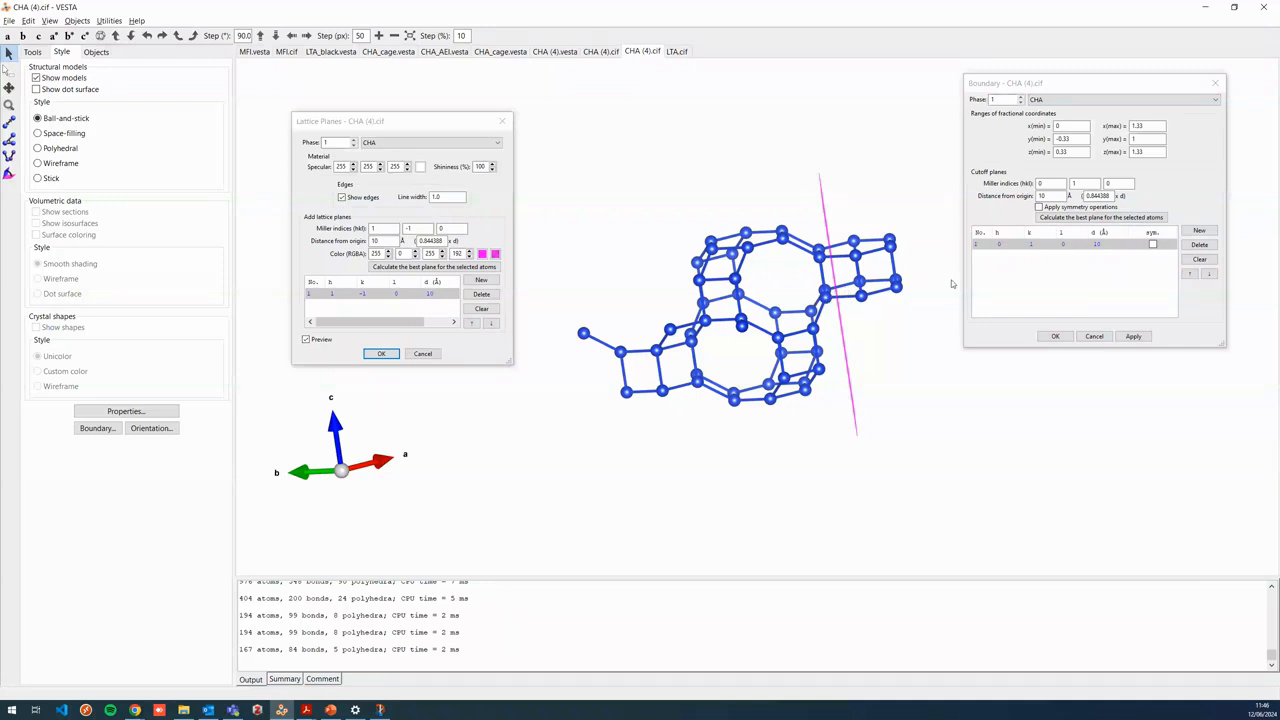
Step: Add a second cutoff plane with Miller indices 1 -1 0 at 10 Å from the origin and apply it
click(1207, 232)
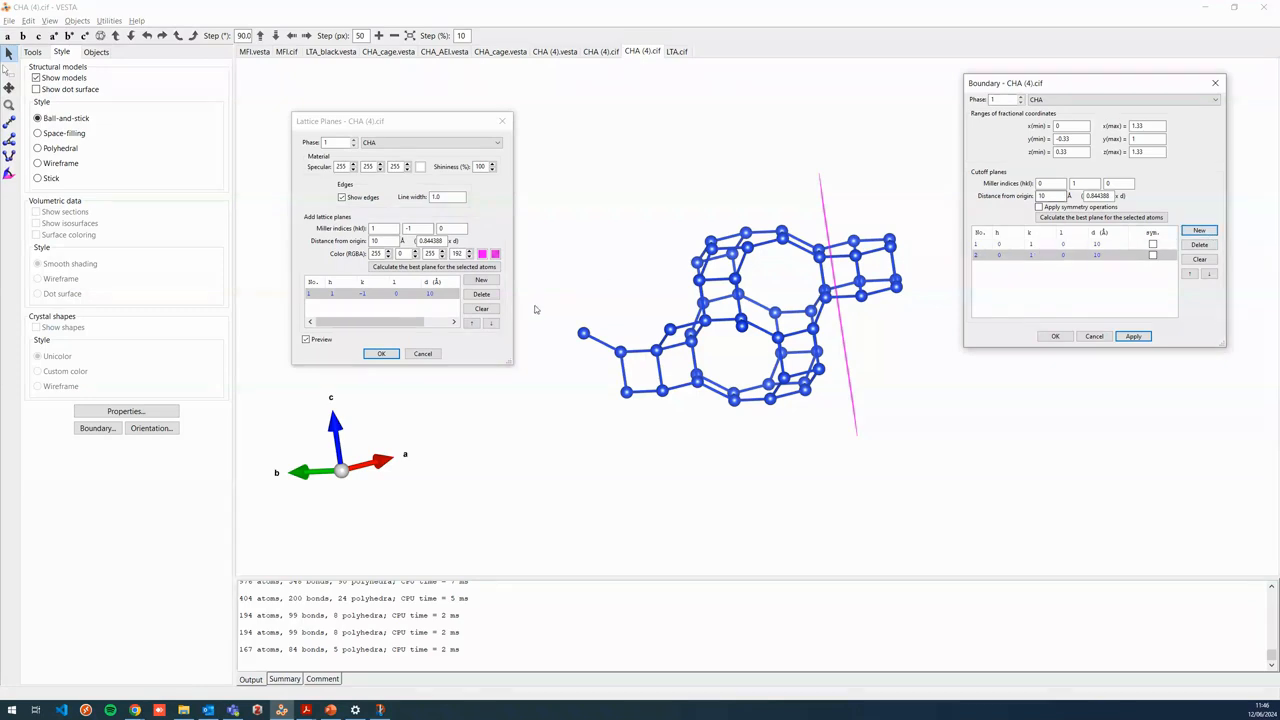
double_click(1048, 184)
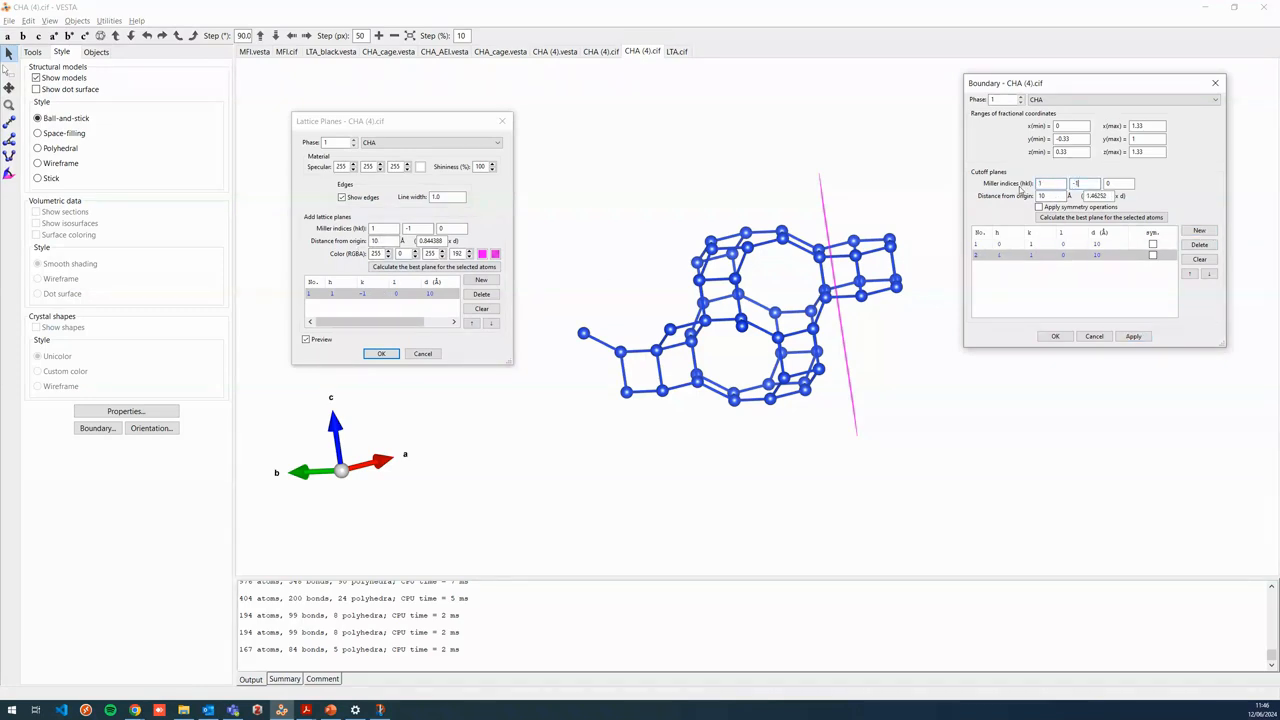
click(1133, 336)
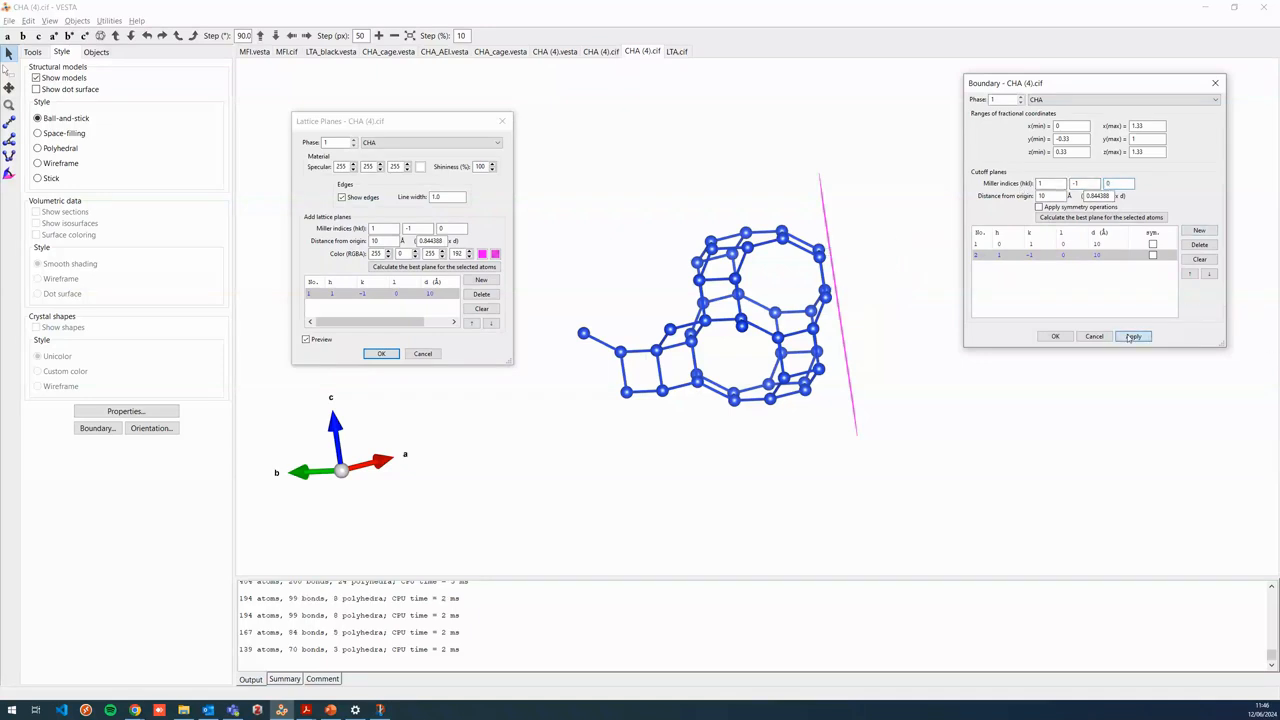
Step: Change the lattice plane's Miller indices to -1 0.3 0 at 0 Å from the origin and rotate the model to see it edge-on
drag(871, 300, 873, 268)
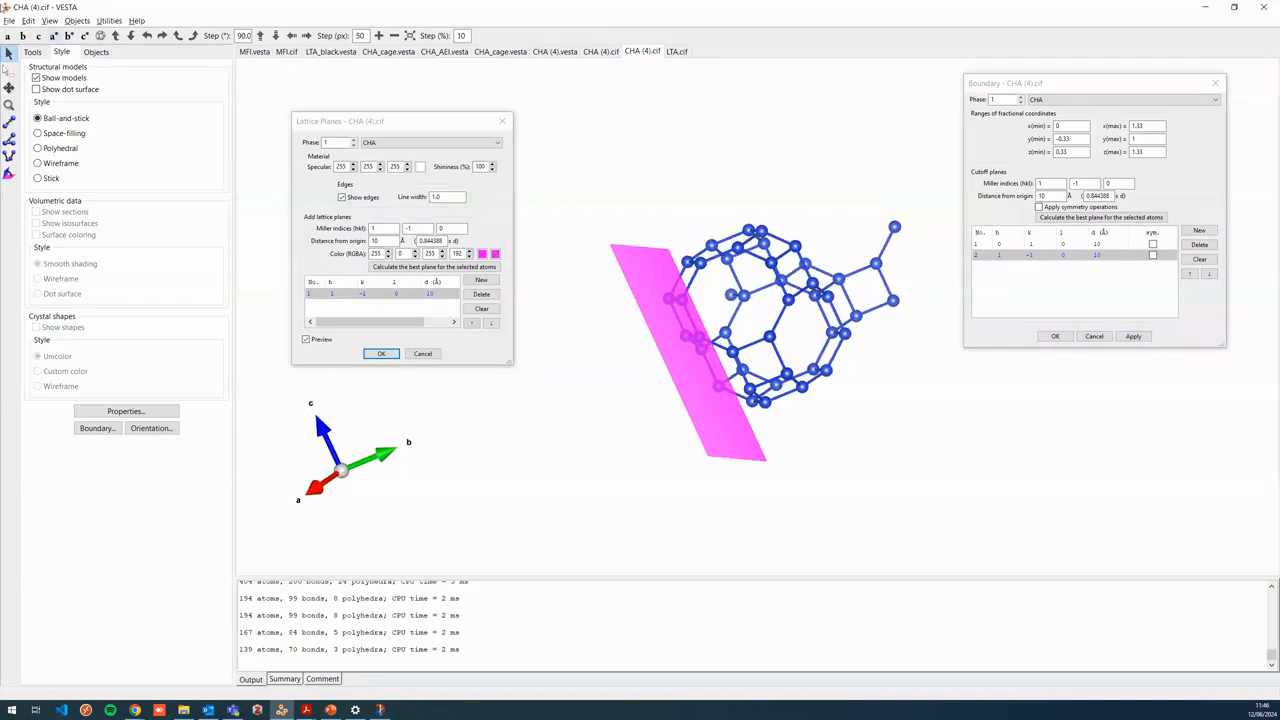
click(8, 36)
mouse_move(832, 333)
mouse_down()
mouse_move(875, 317)
mouse_move(792, 318)
mouse_move(836, 324)
mouse_move(823, 264)
mouse_move(840, 338)
mouse_move(858, 338)
mouse_move(801, 344)
mouse_move(820, 345)
mouse_up()
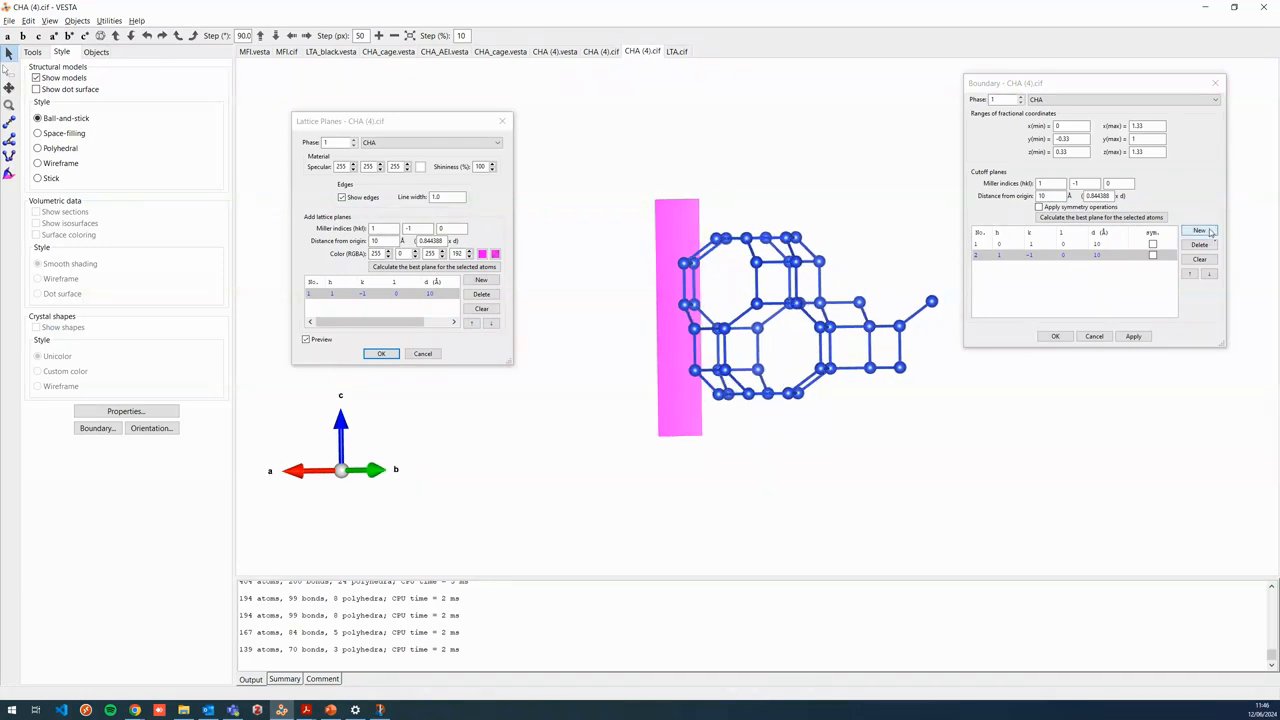
click(336, 226)
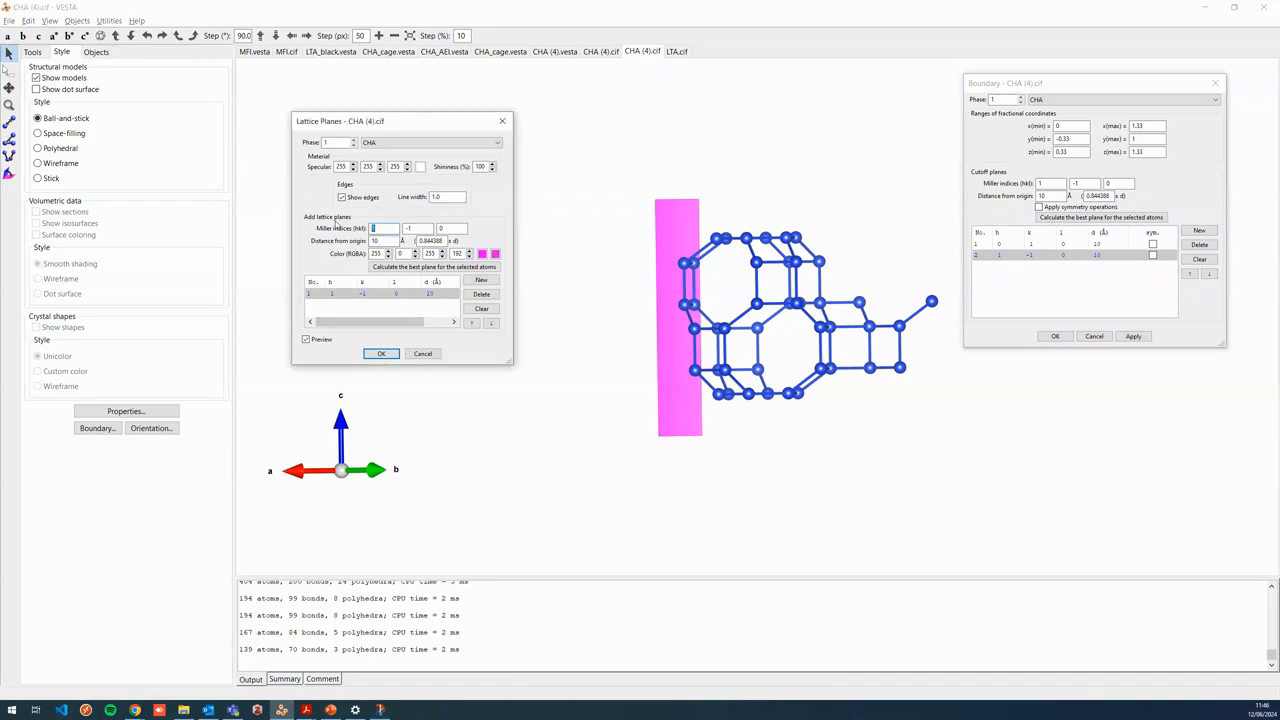
text(-1)
key(Tab)
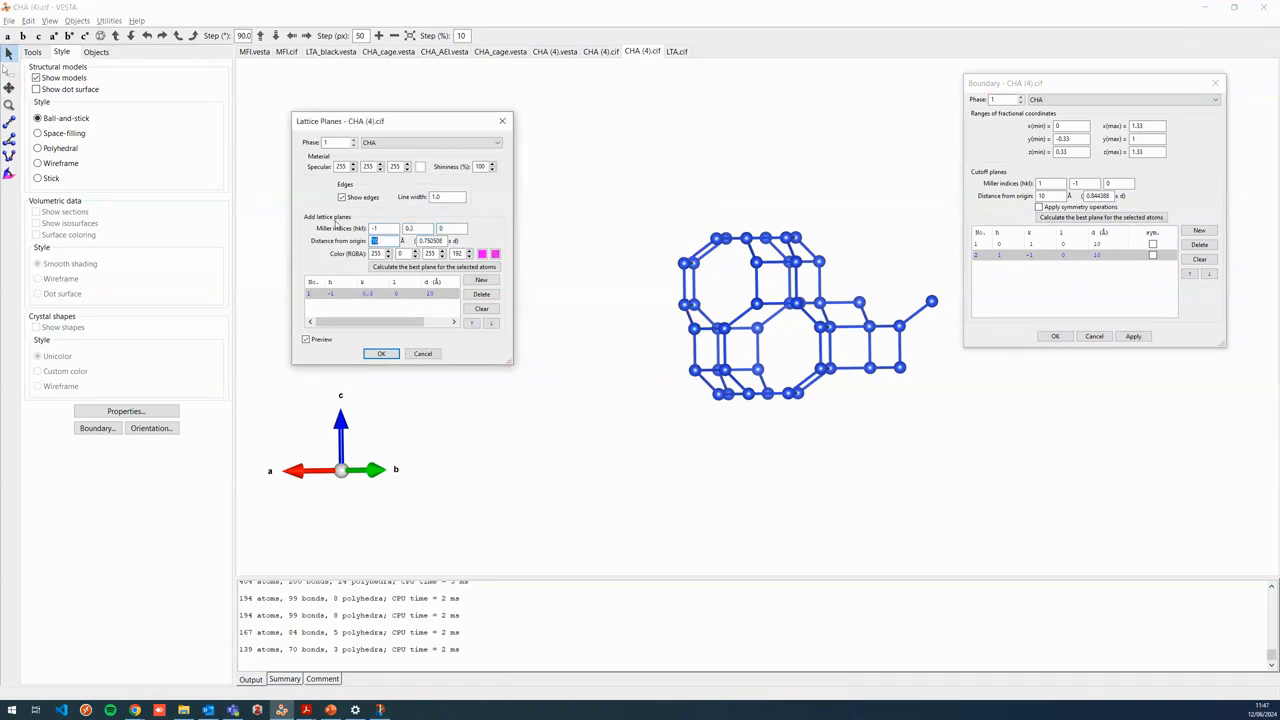
text(0)
drag(950, 457, 890, 466)
Step: Add a third cutoff plane with Miller indices -1 0.3 0 at 0 Å from the origin and apply it
click(1199, 231)
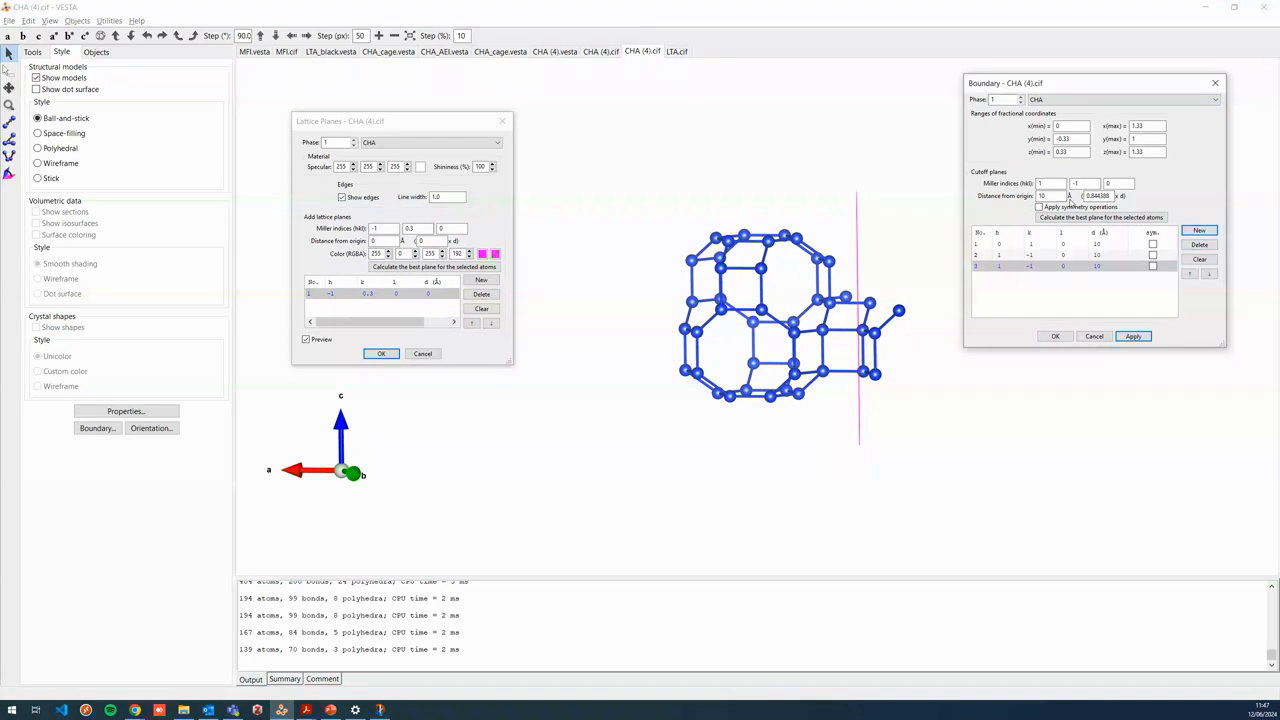
click(1057, 188)
text(-1)
key(Tab)
key(Tab)
text(0)
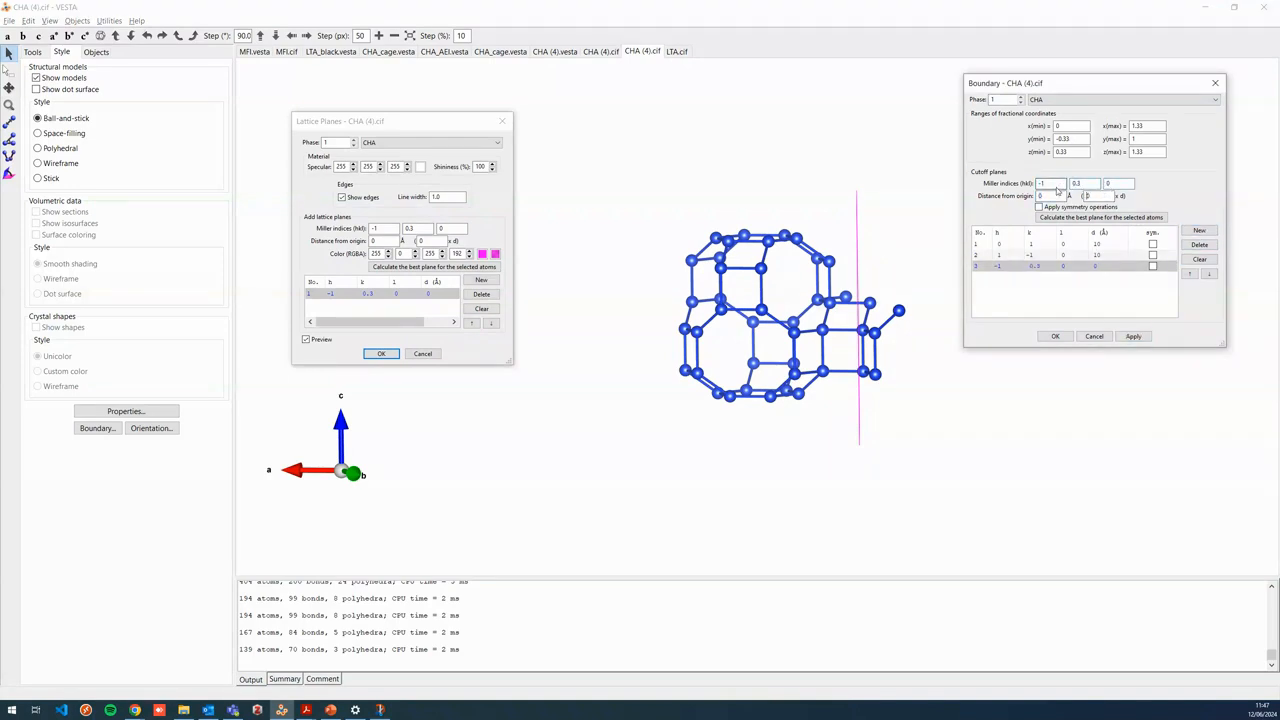
click(1133, 336)
Step: Change the lattice plane to Miller indices 0 -1 0 at 2 Å from the origin and view it edge-on
drag(889, 346, 855, 298)
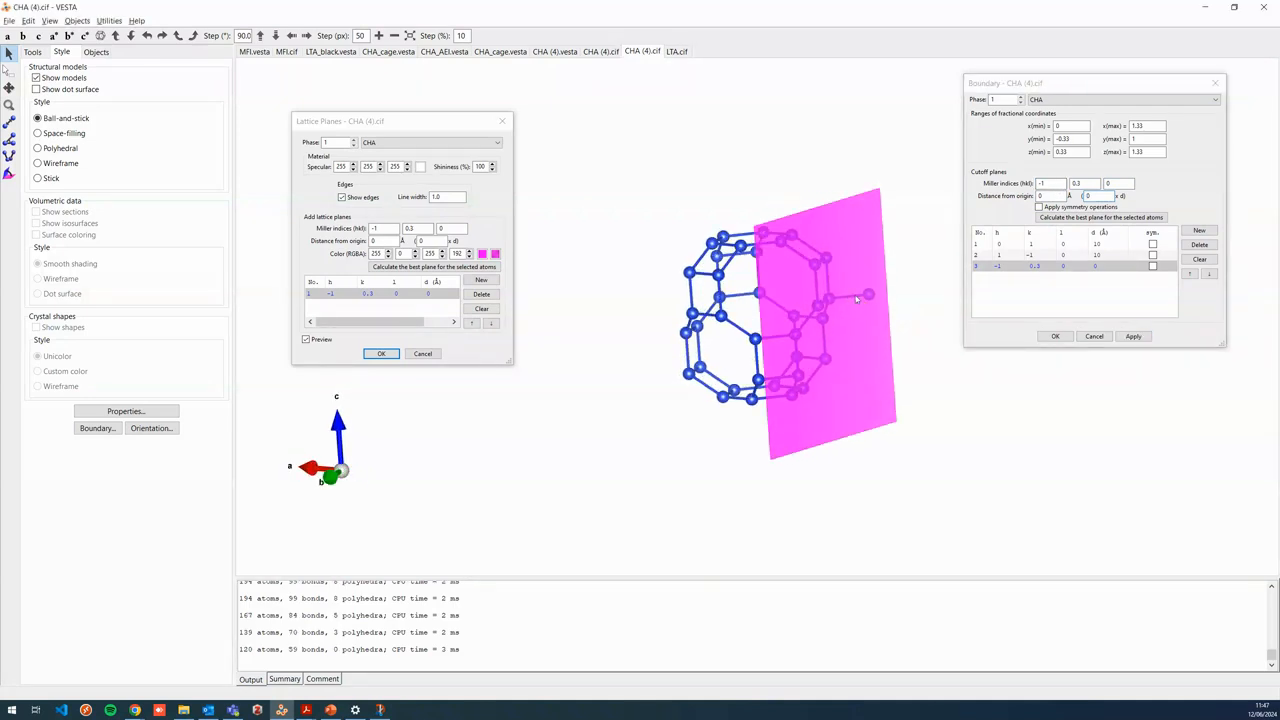
click(330, 229)
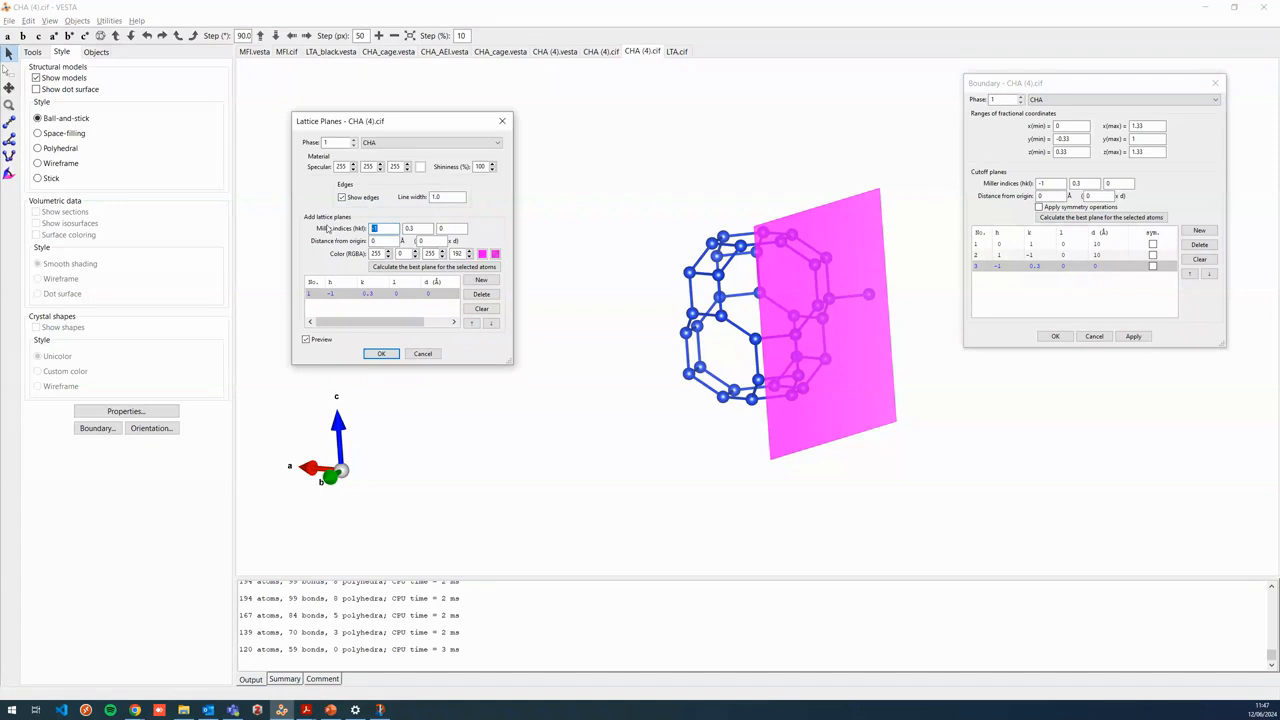
text(0)
key(Tab)
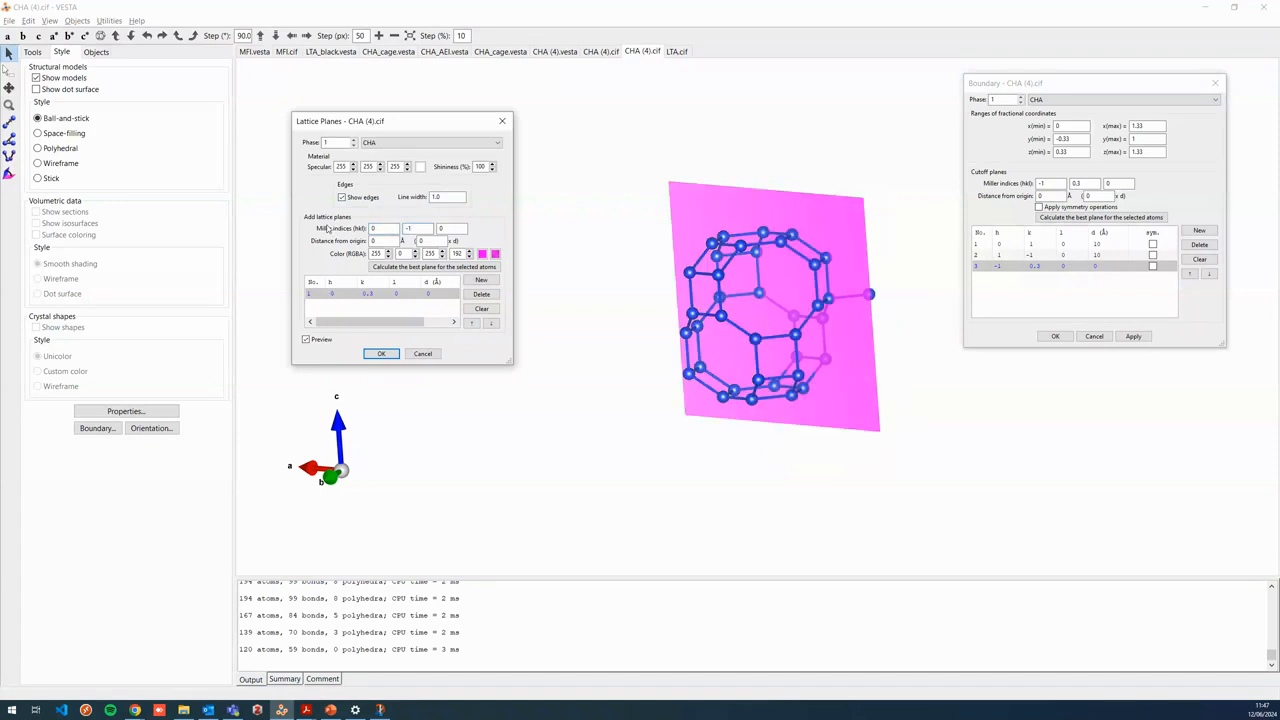
key(Tab)
click(901, 364)
drag(901, 364, 795, 370)
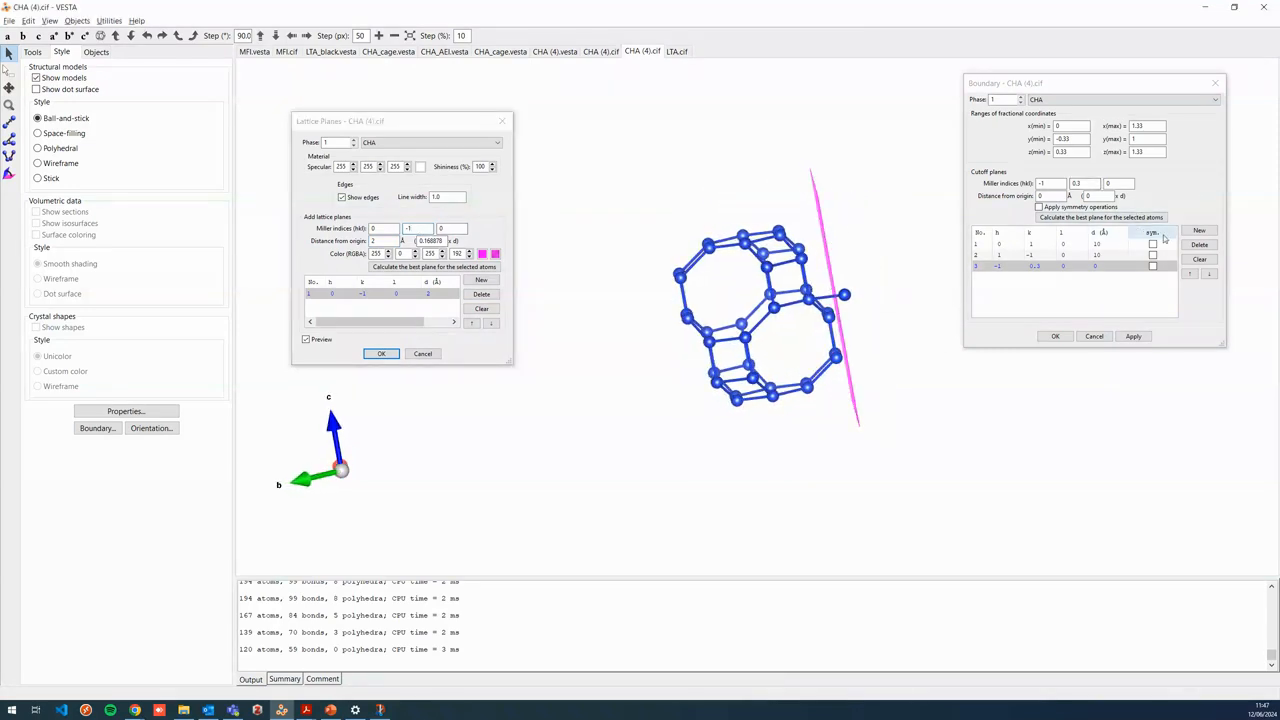
Step: Add a fourth cutoff plane with Miller indices 0 -1 0 at 2 Å from the origin and accept the boundary settings
click(1199, 230)
double_click(1052, 184)
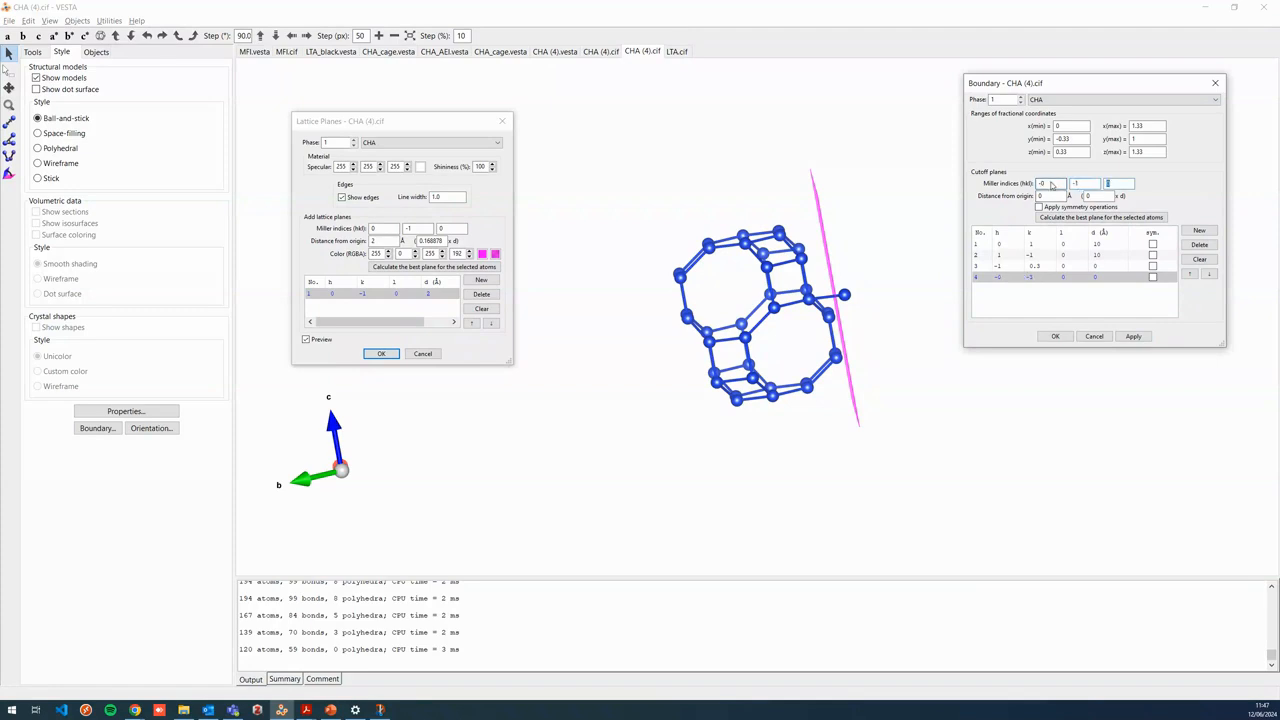
click(1133, 336)
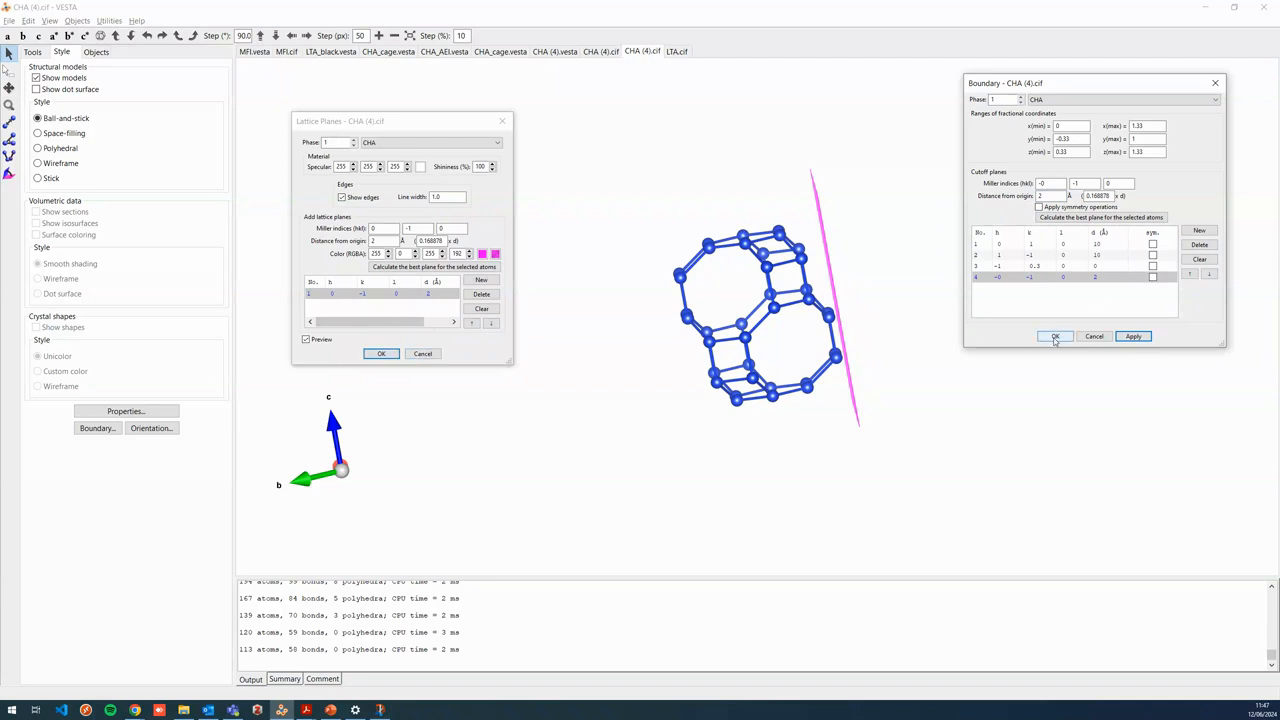
click(1055, 337)
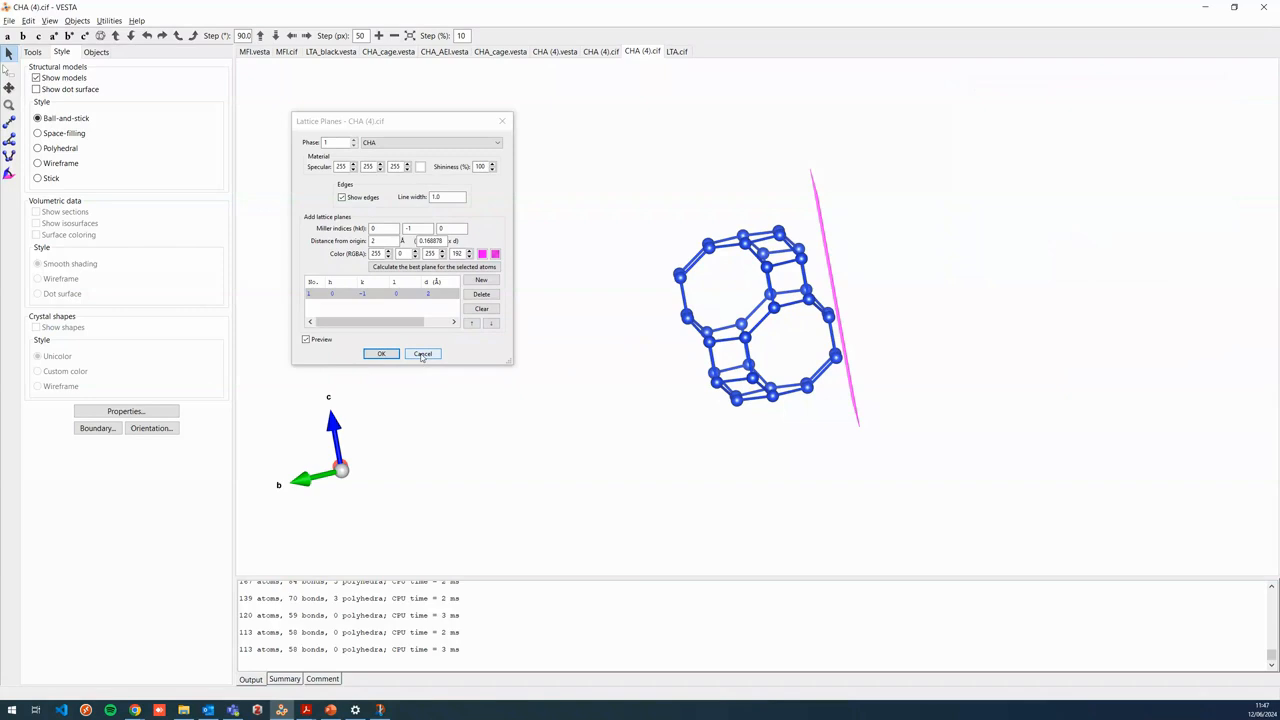
Step: Discard the preview lattice plane, orient the view along the a axis and rotate the isolated cage
click(423, 355)
click(7, 35)
drag(793, 368, 766, 348)
drag(740, 229, 852, 278)
Step: Set the Si atom color to black and reduce the atoms' shininess for a matte gray look
click(168, 412)
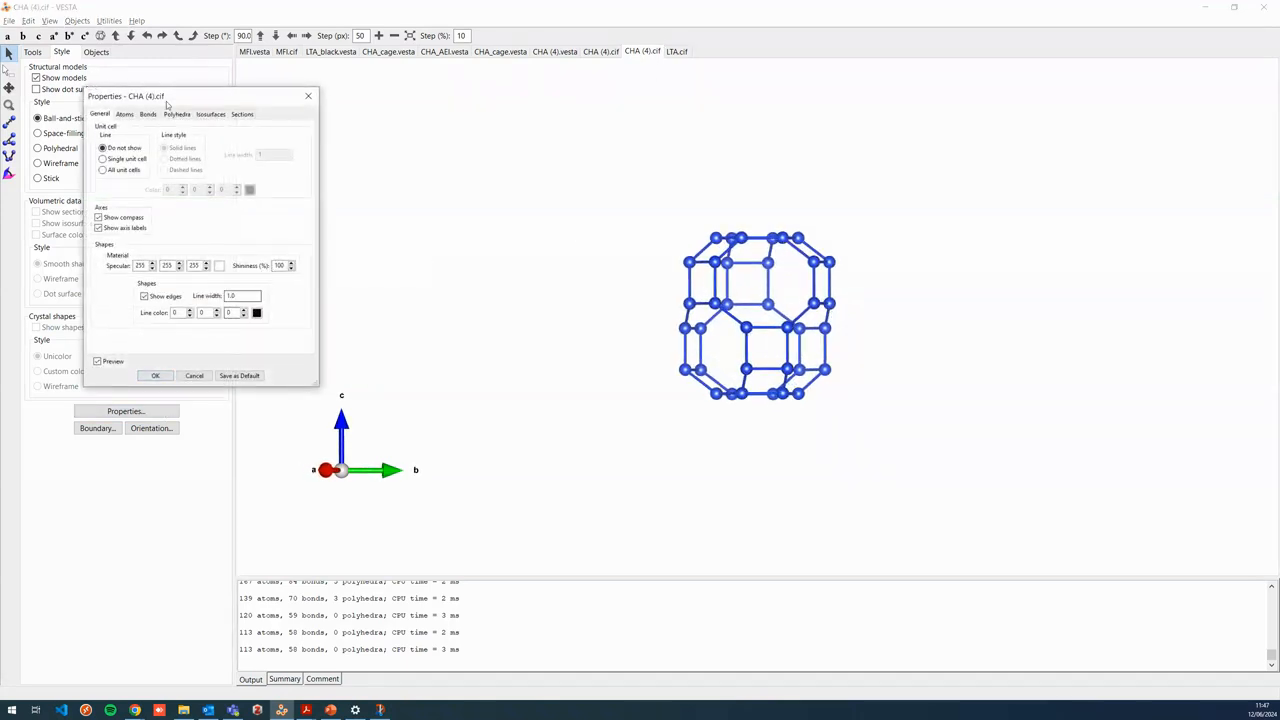
click(124, 114)
click(193, 164)
click(190, 182)
click(288, 176)
click(96, 190)
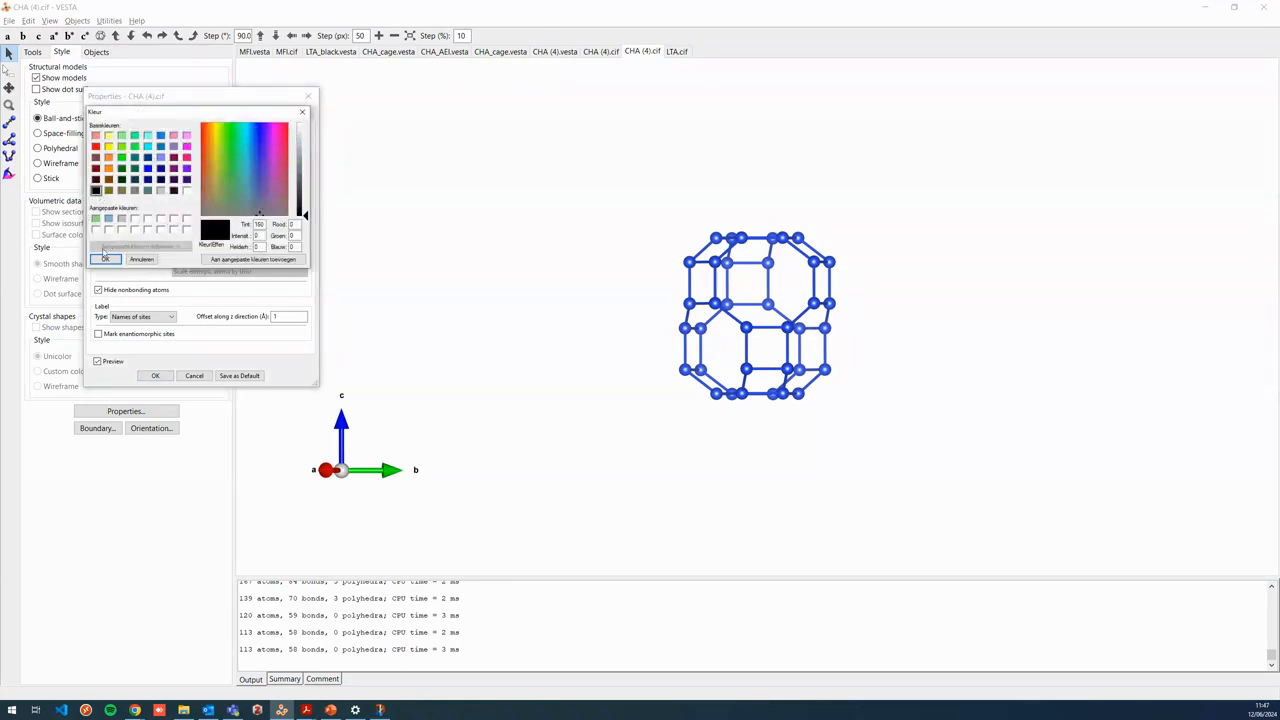
click(105, 259)
drag(285, 136, 263, 135)
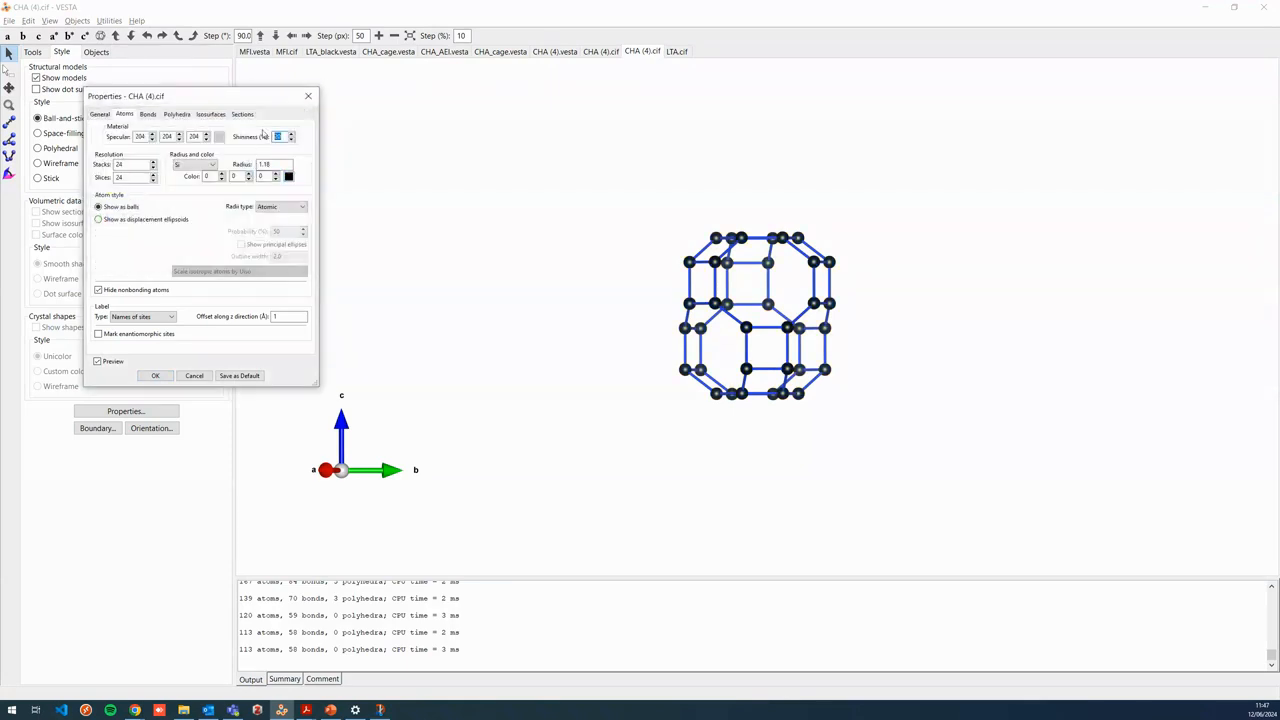
click(155, 375)
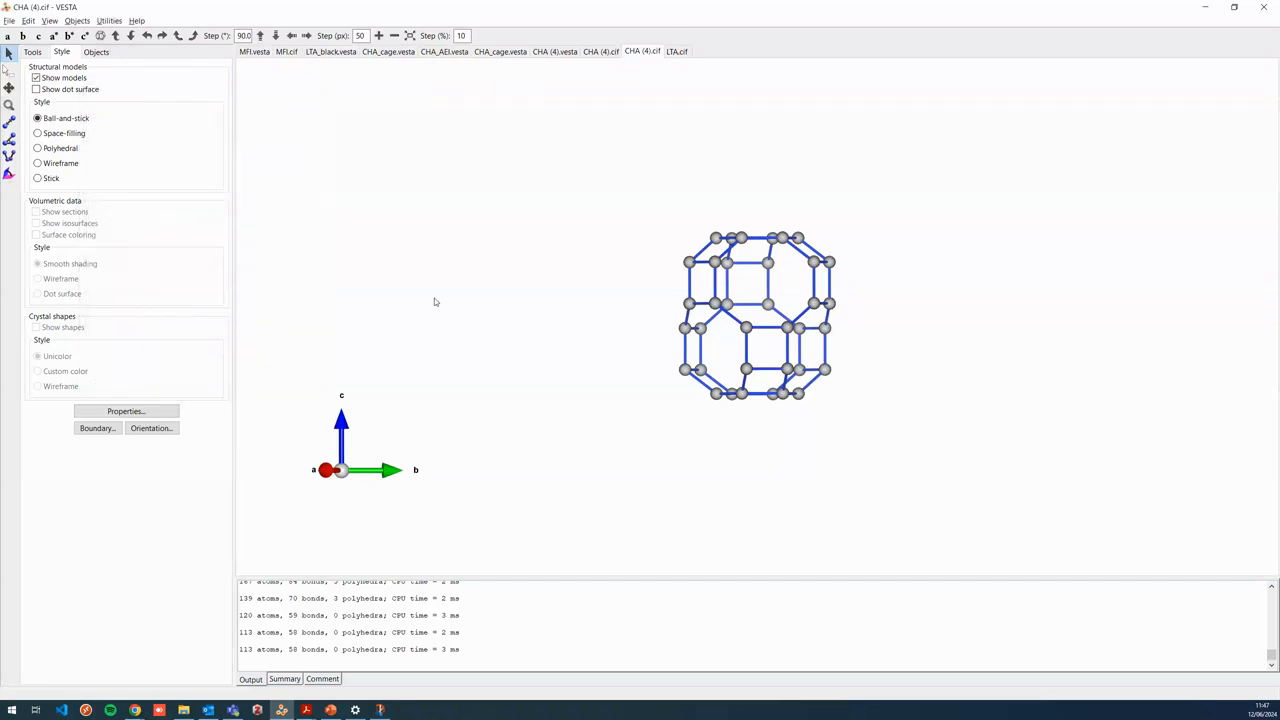
Step: Change the cage's bond color to black in the structure properties
click(118, 418)
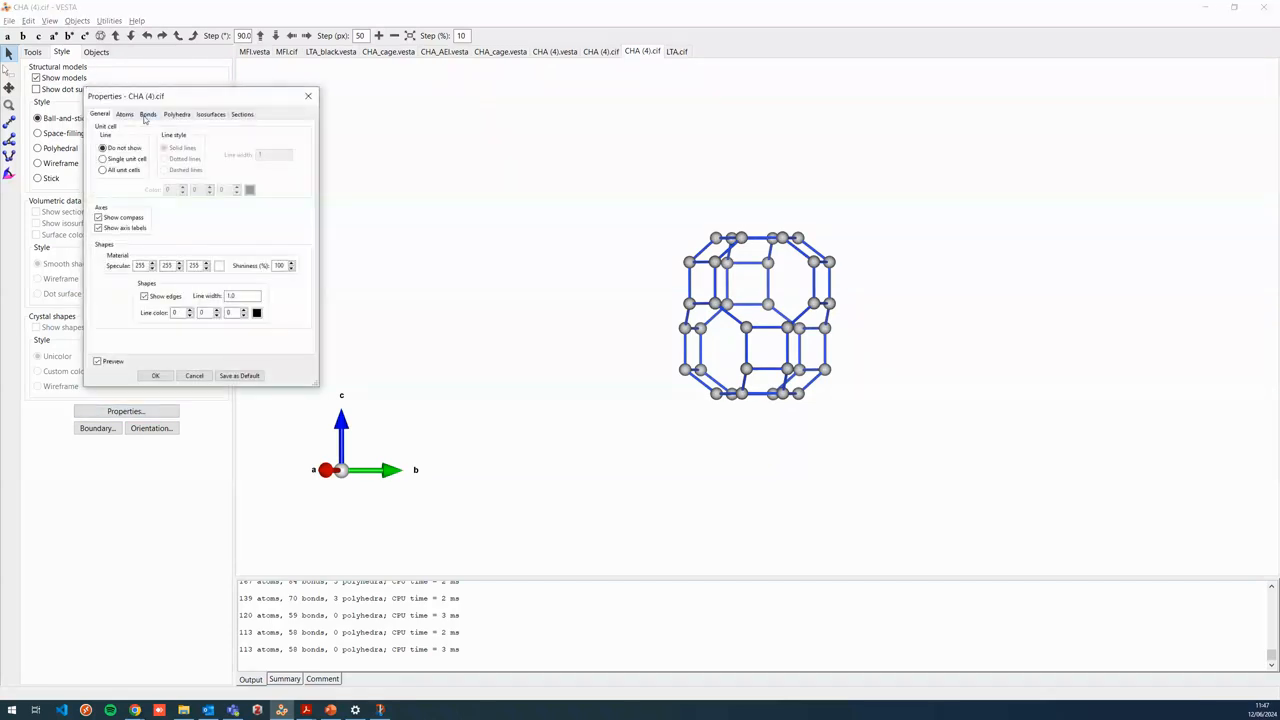
click(147, 114)
click(155, 375)
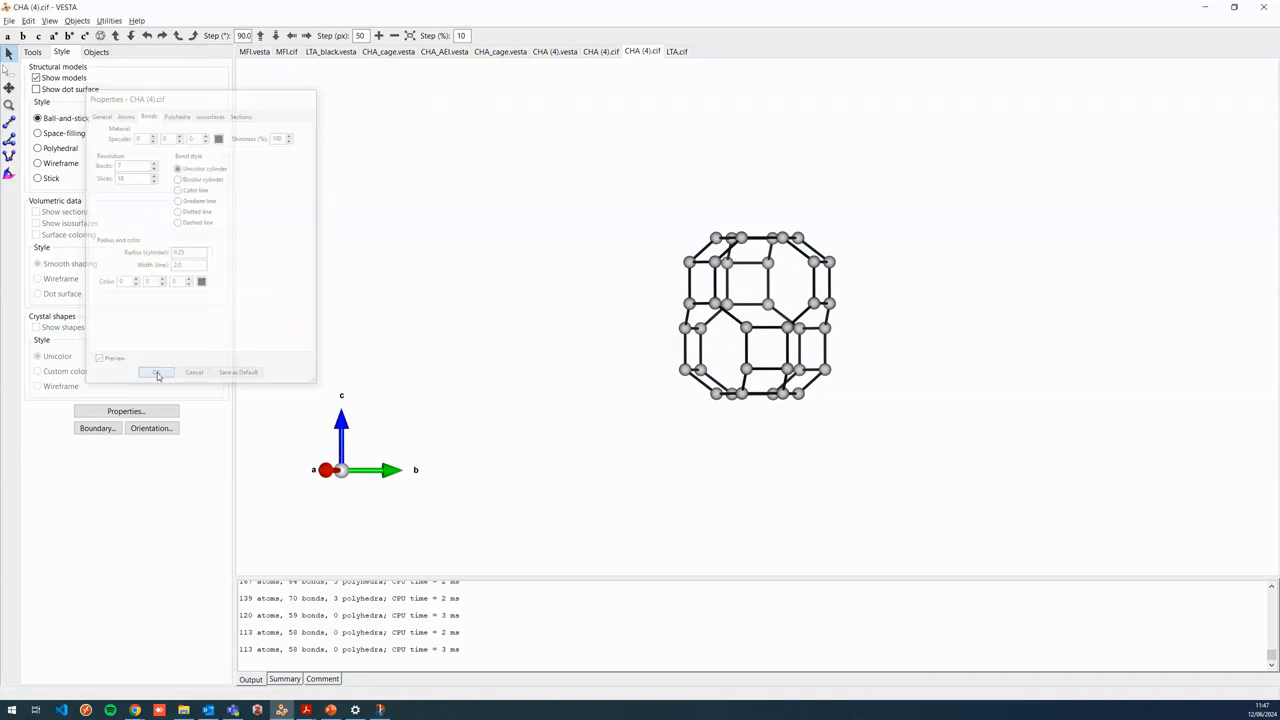
Step: Orient the views of both CHA (4).cif documents along the a axis
click(592, 53)
click(630, 52)
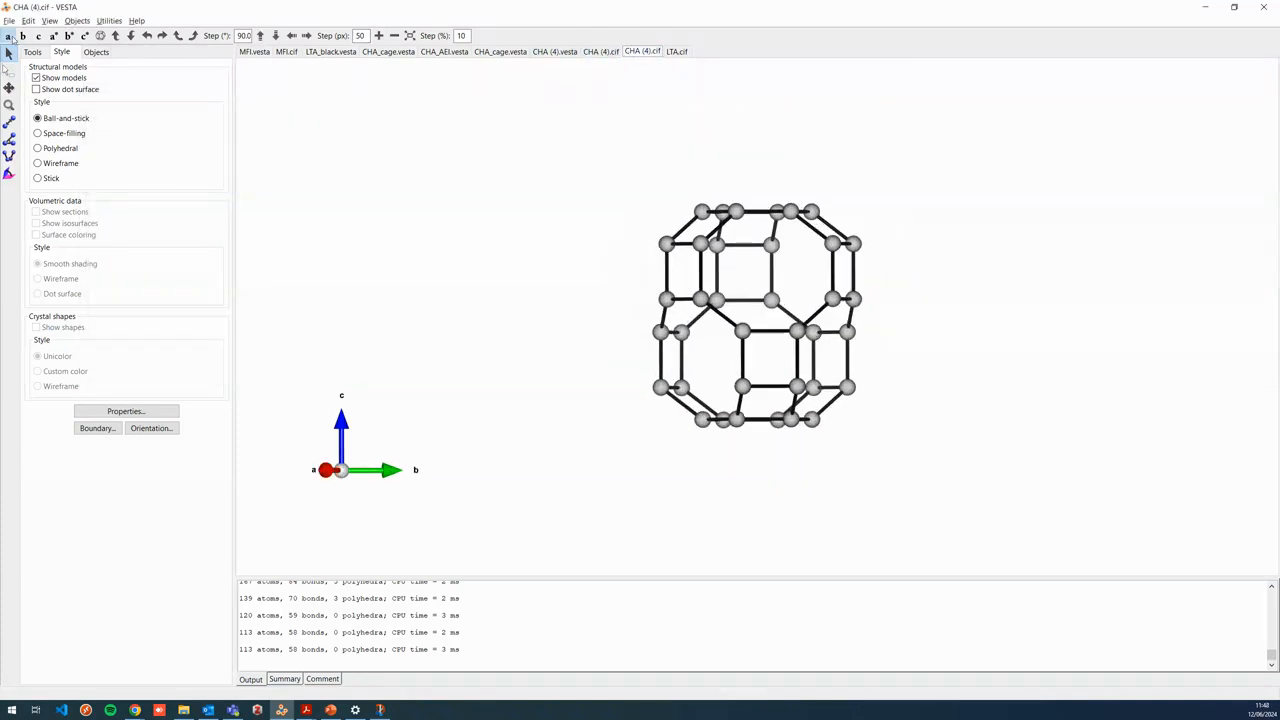
click(7, 36)
click(600, 52)
click(23, 36)
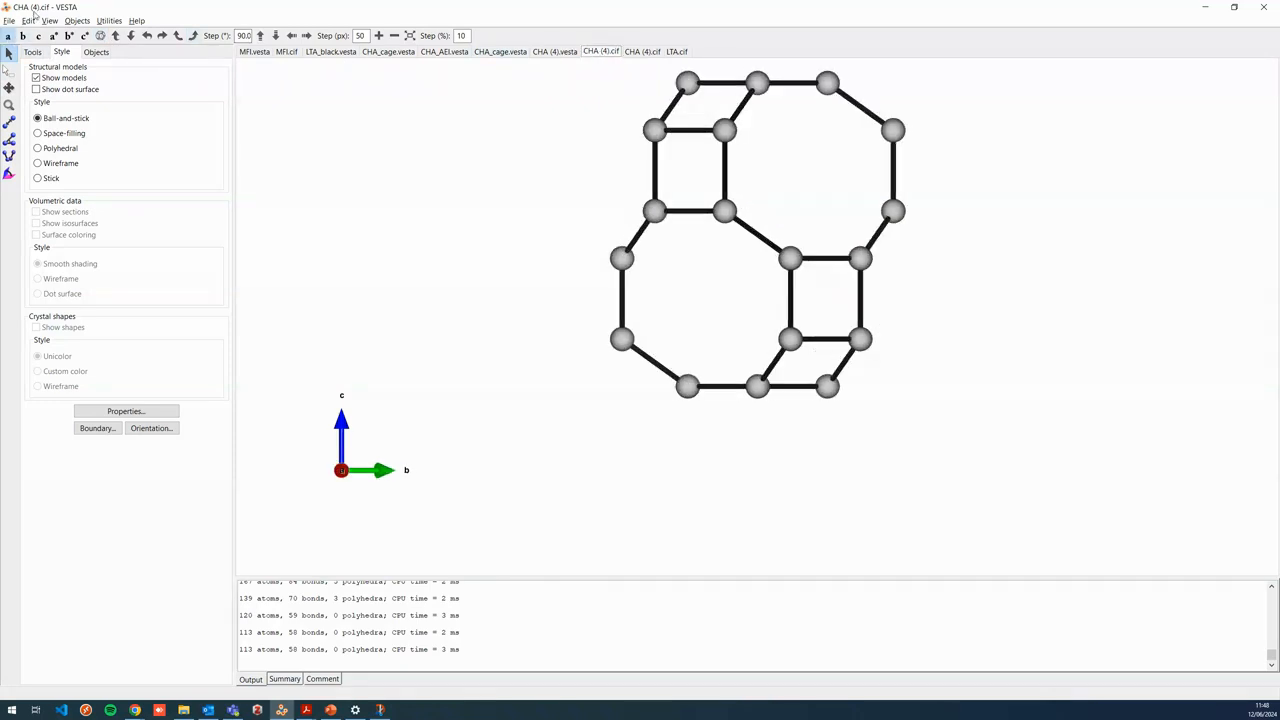
Step: Check the scale width of the earlier CHA (4).cif view and set the newer view's scale width to 40 Å
click(49, 20)
click(85, 113)
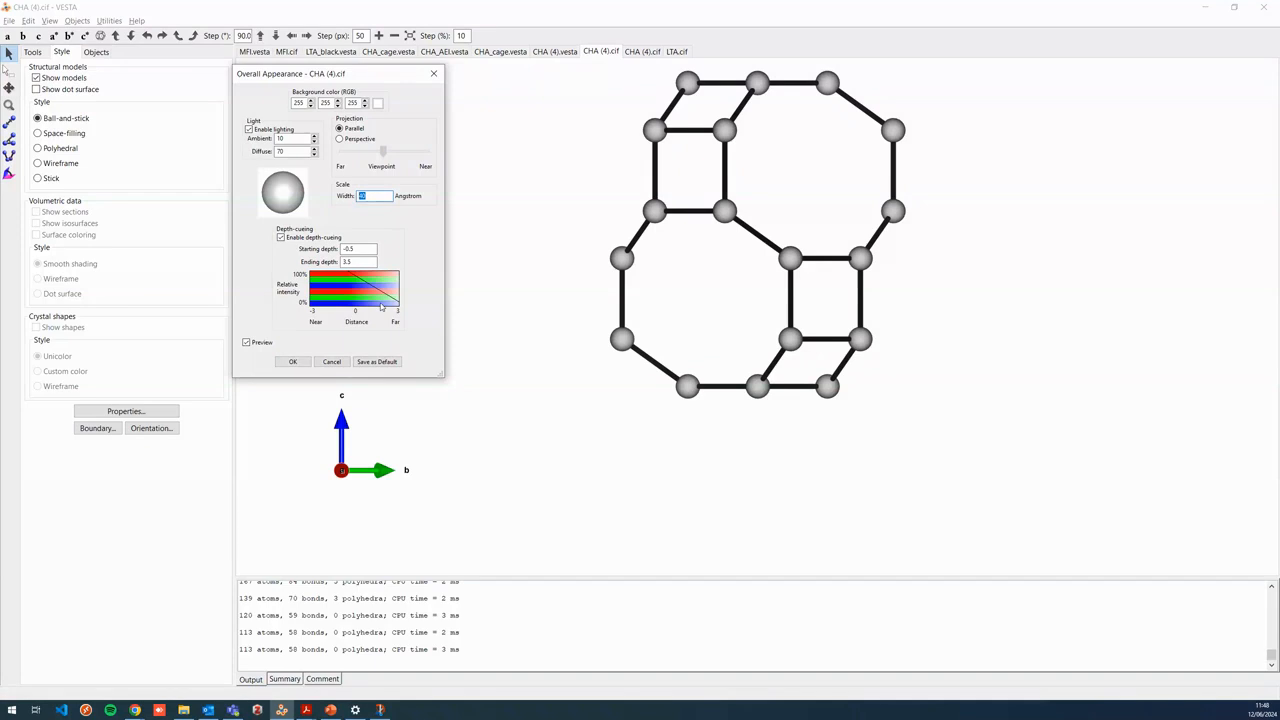
click(294, 362)
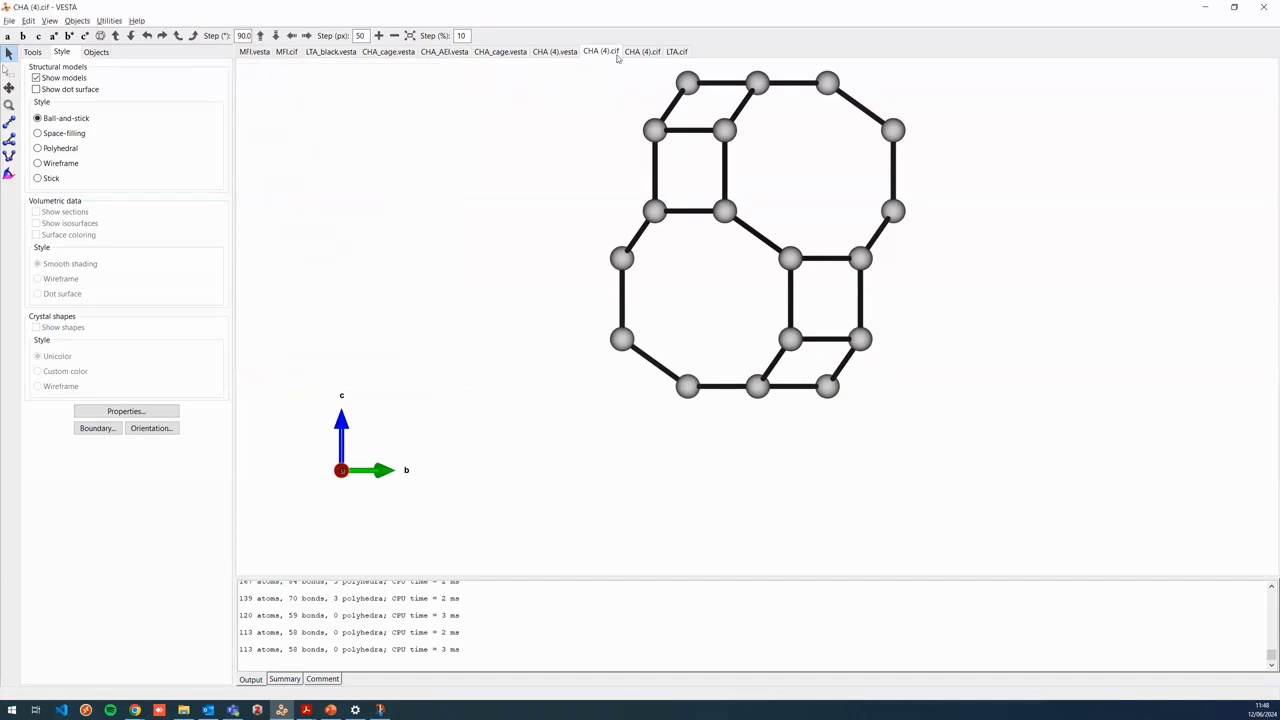
click(642, 51)
click(9, 20)
mouse_move(70, 18)
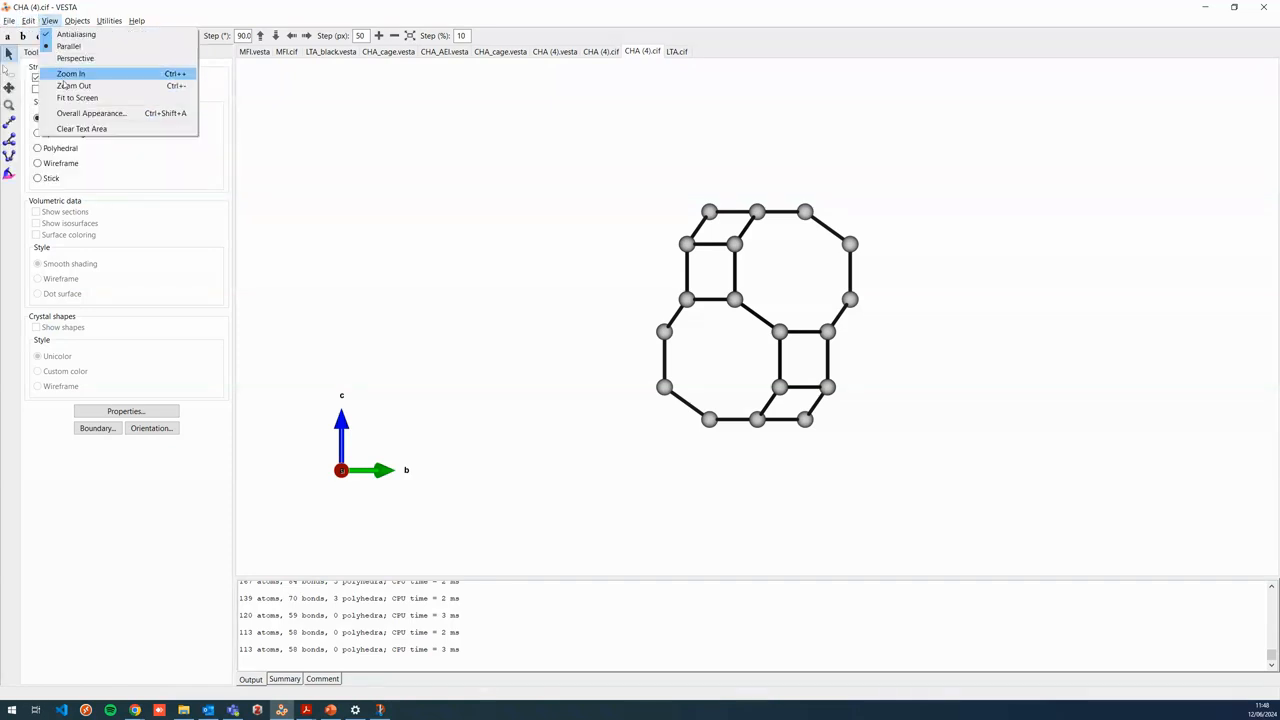
click(75, 113)
drag(390, 194, 346, 185)
text(4)
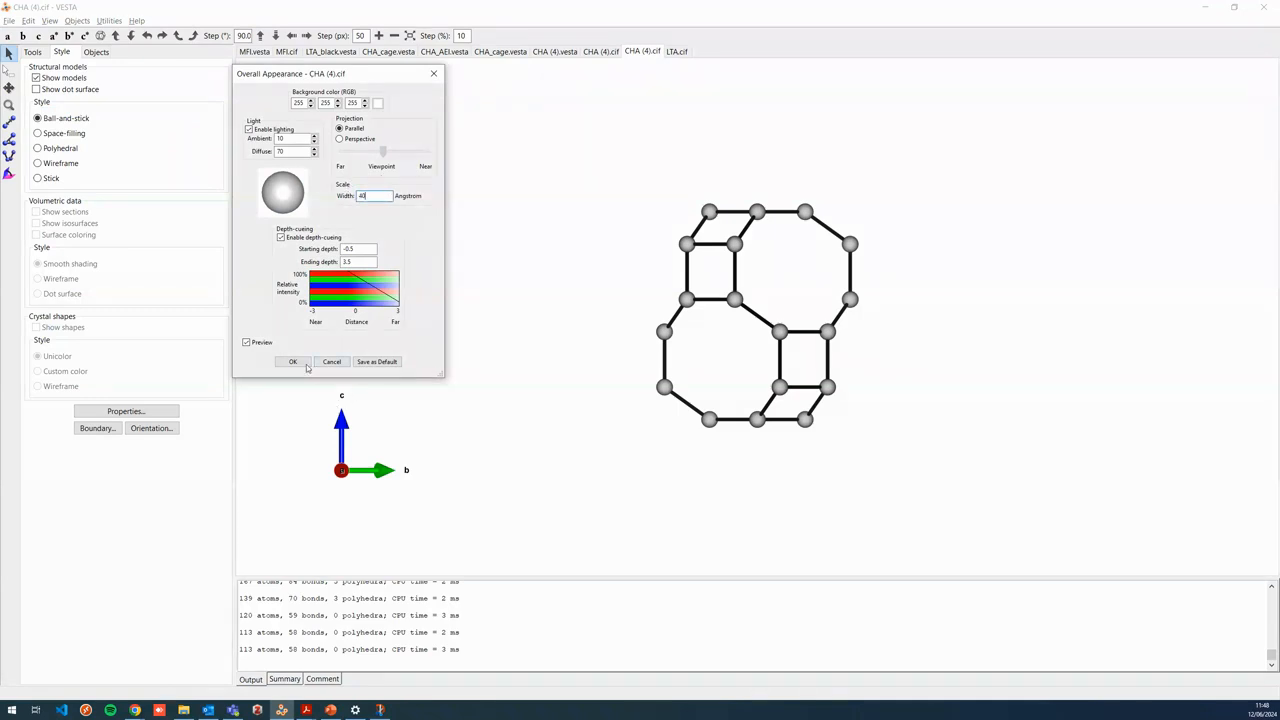
text(0)
click(305, 364)
Step: Compare the two CHA (4).cif views and shift the newer cage upward by one 50 px step to align them
click(601, 52)
click(626, 52)
click(605, 52)
click(626, 52)
click(603, 52)
click(626, 54)
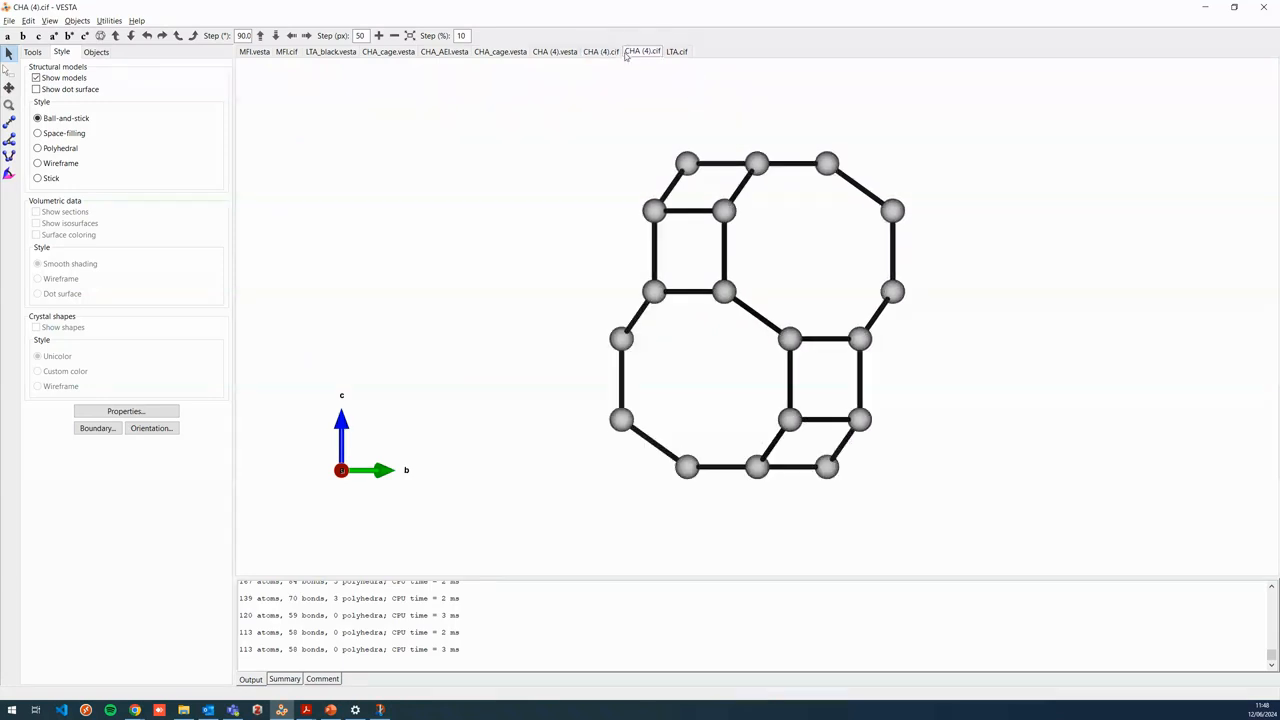
click(261, 36)
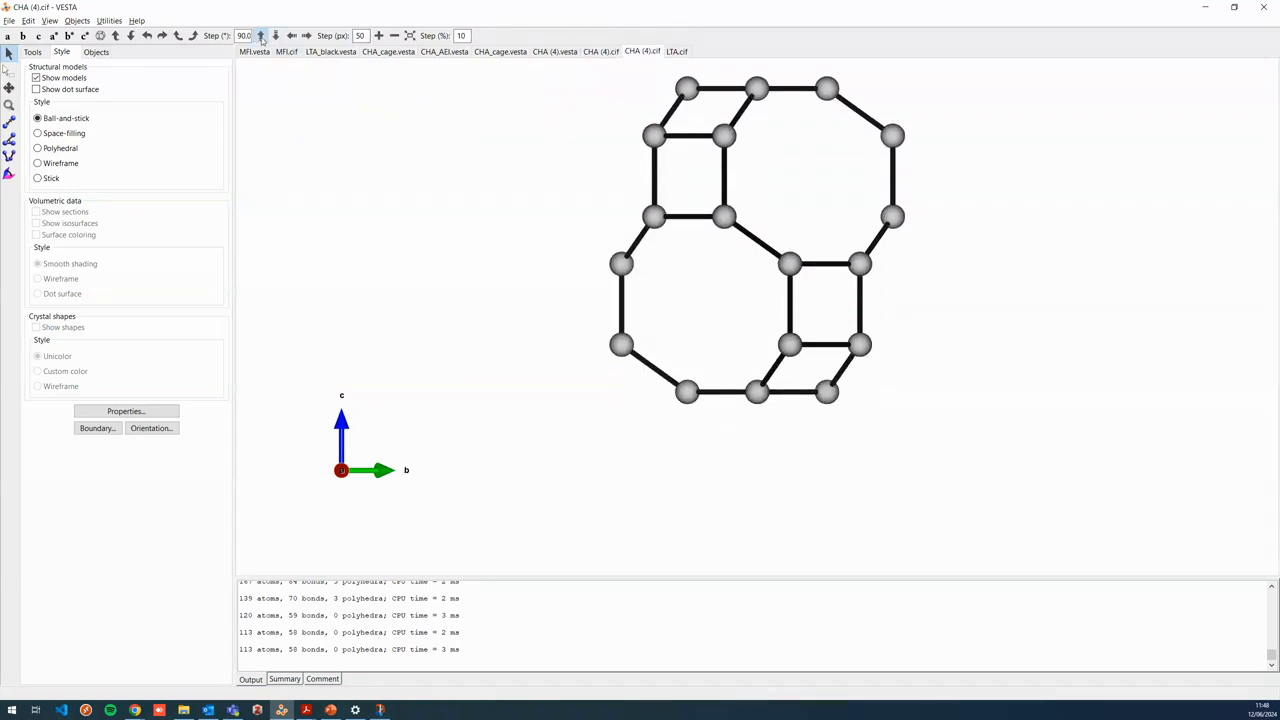
Step: Alternate between the two CHA (4).cif documents to compare the shape and size of the cages
click(602, 53)
click(627, 53)
click(612, 53)
click(627, 53)
click(610, 53)
click(627, 53)
click(610, 53)
click(627, 53)
click(610, 53)
click(628, 54)
click(610, 53)
click(628, 53)
click(610, 53)
click(628, 53)
click(612, 53)
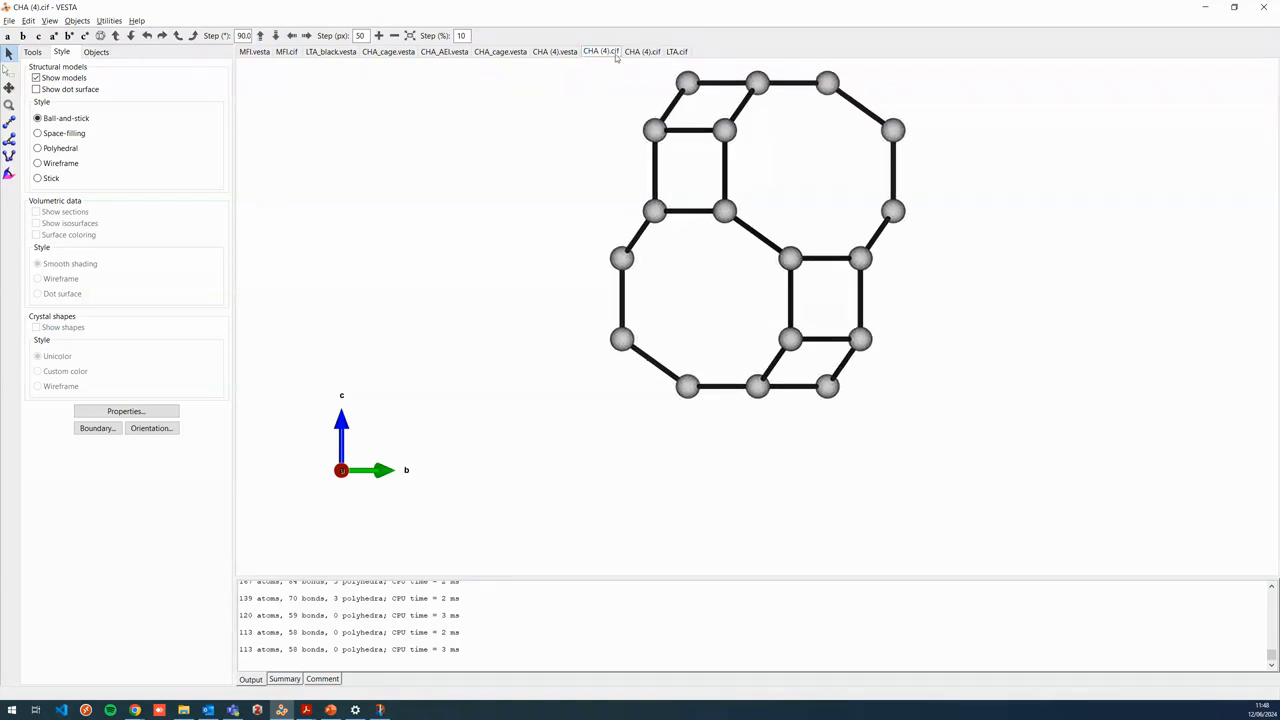
click(630, 55)
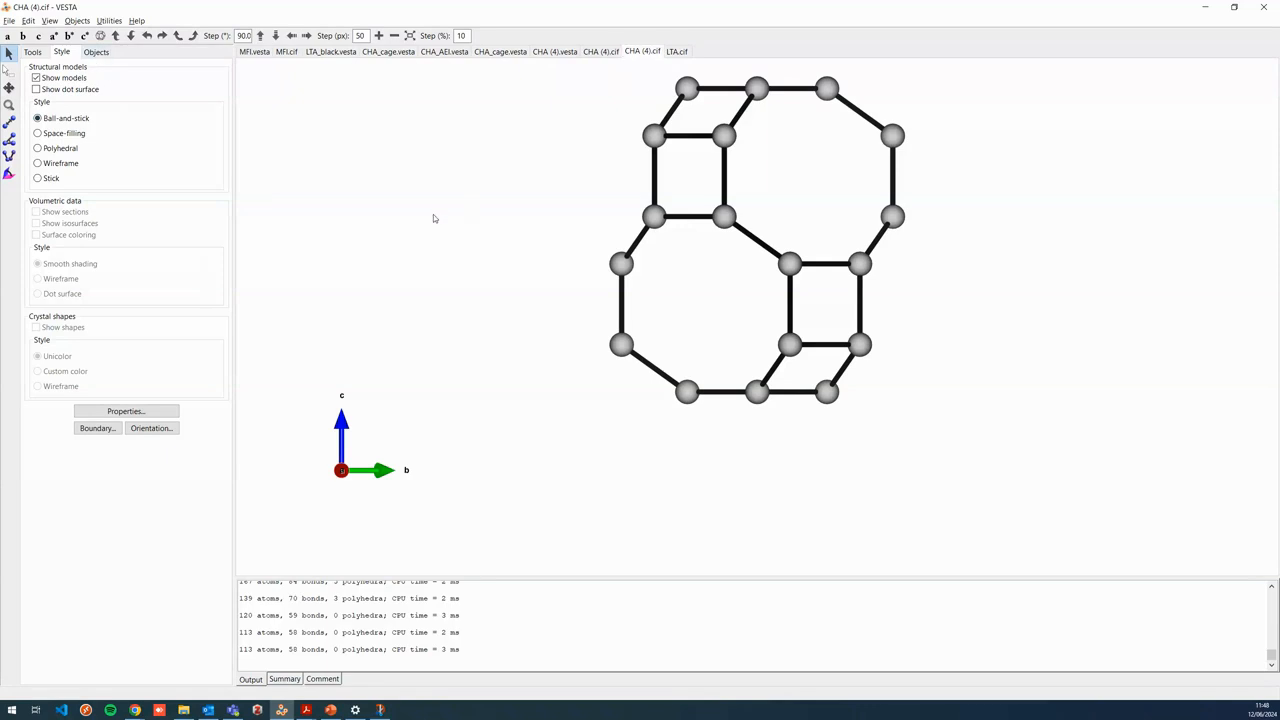
Step: Show all oxygen atoms in the newer CHA (4).cif cage and rotate it slightly
click(95, 52)
click(182, 201)
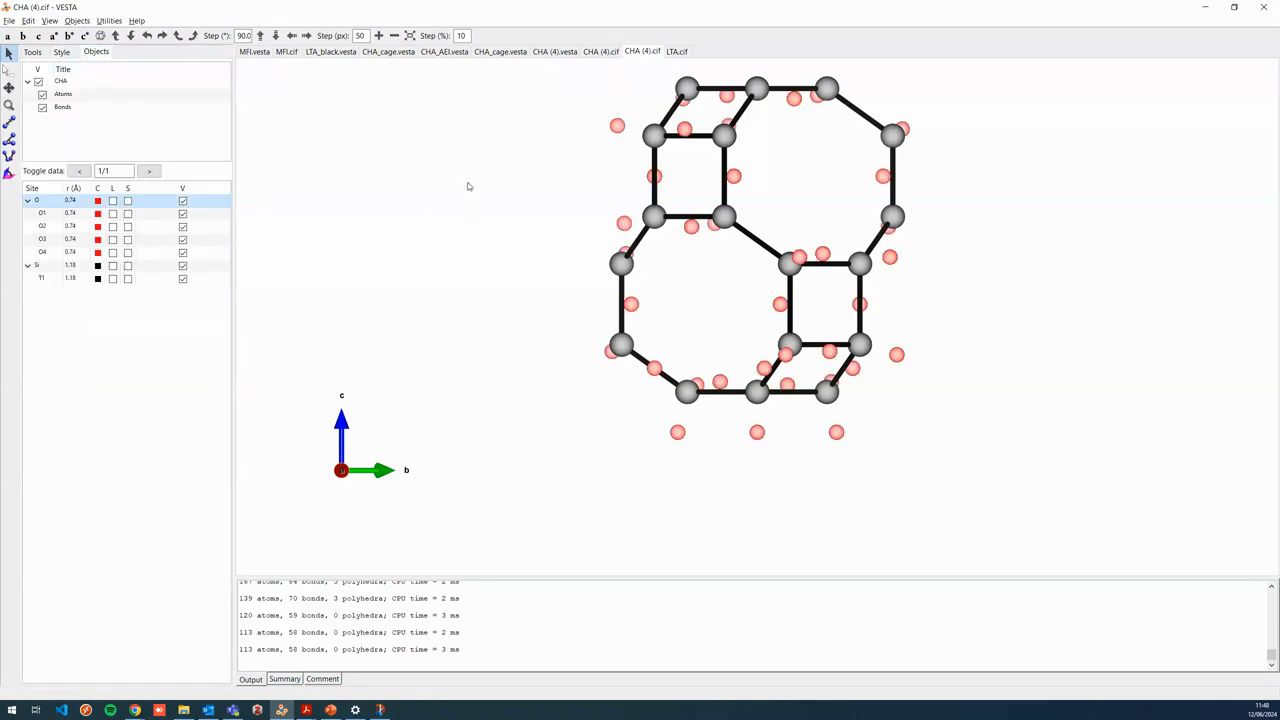
drag(926, 266, 878, 274)
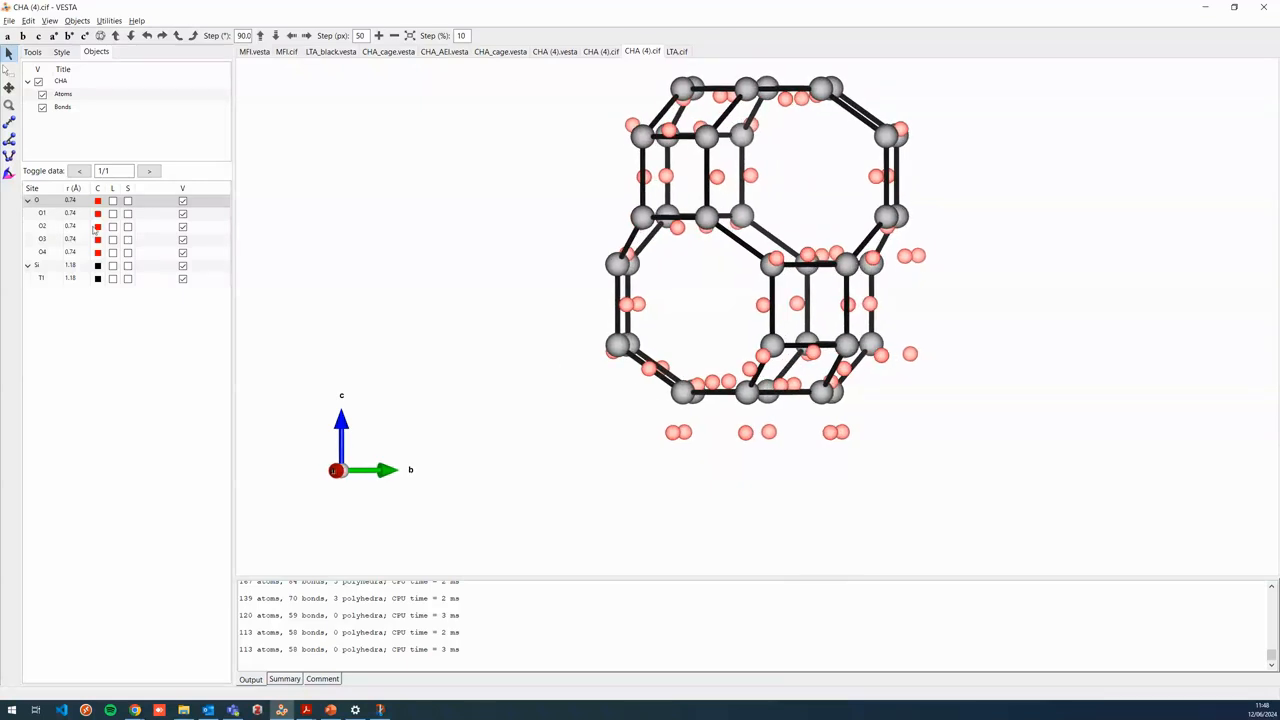
Step: Change the Si–Si bond definition to Si–O with a maximum length of 2 Å, and rotate the cage to inspect the bonds
key(ctrl+b)
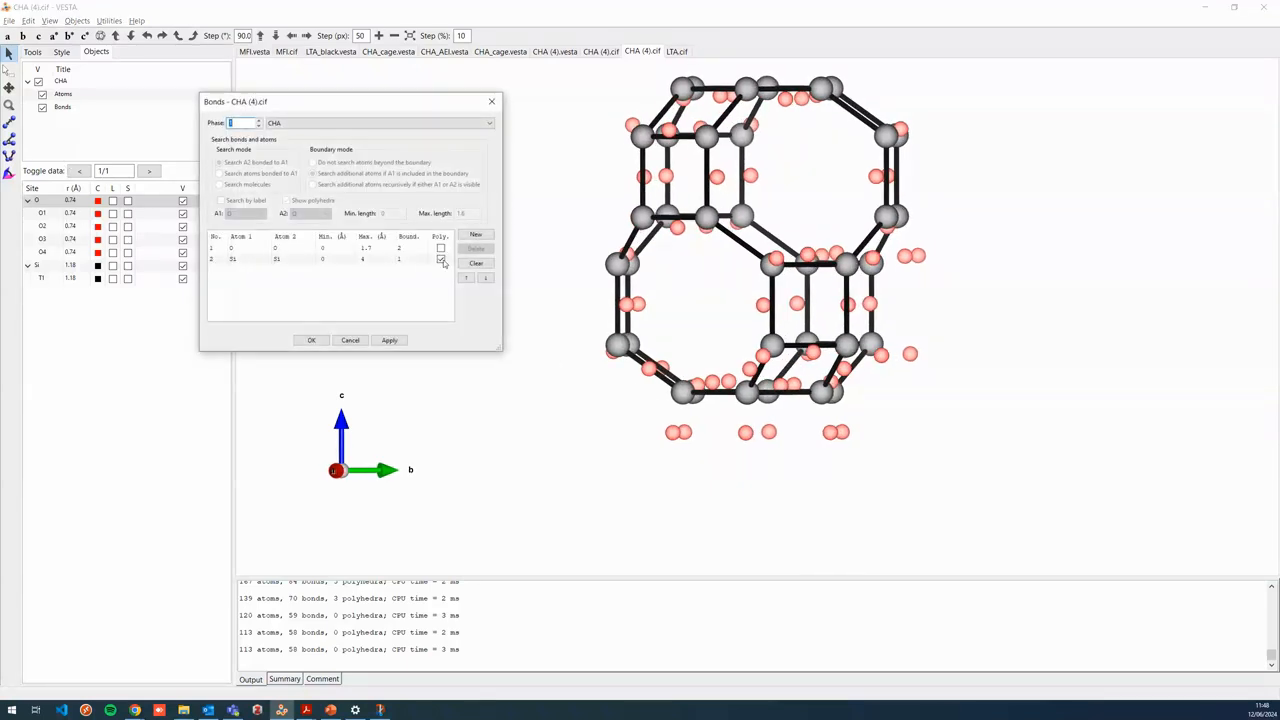
click(316, 248)
click(316, 259)
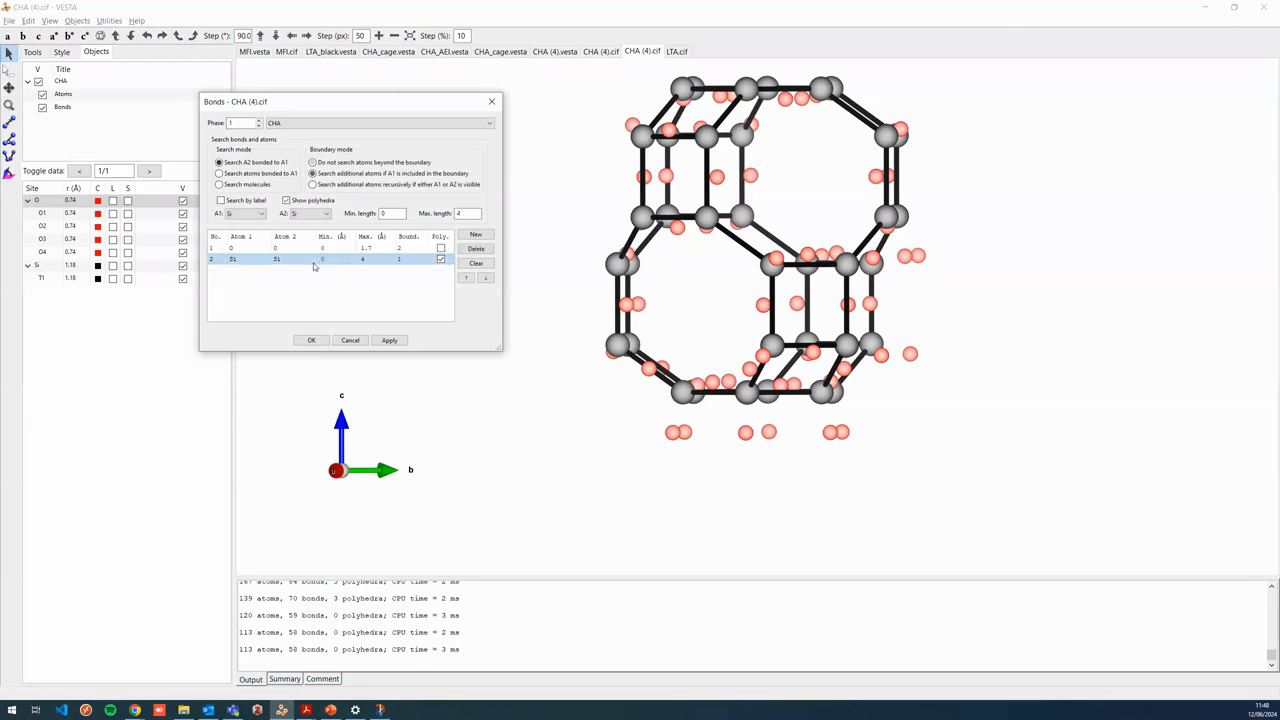
click(318, 213)
click(300, 228)
click(466, 212)
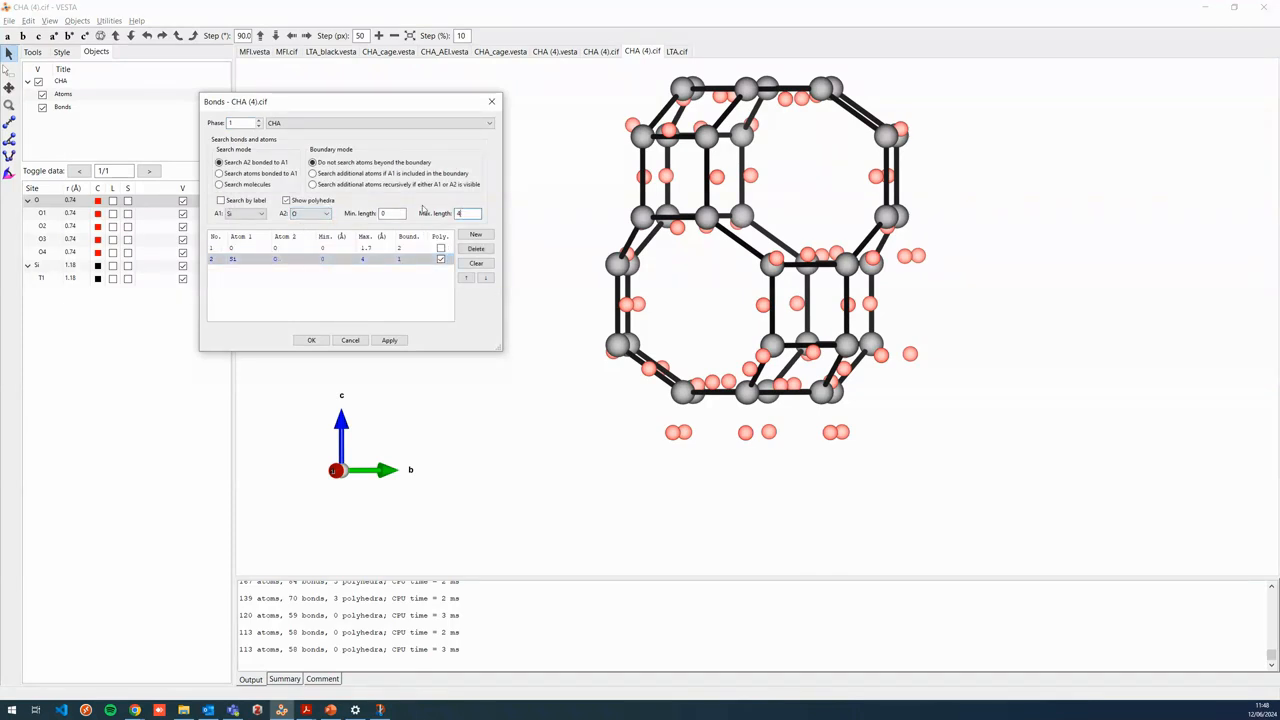
click(389, 340)
click(311, 340)
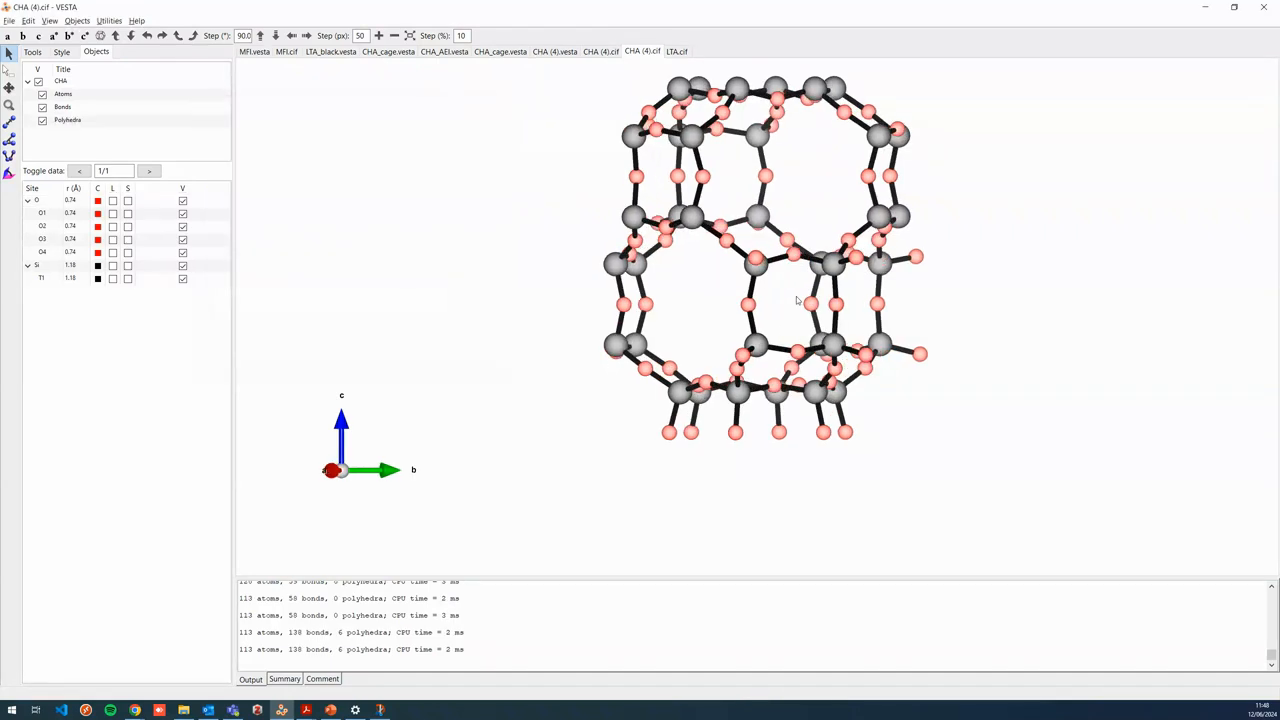
drag(836, 296, 656, 245)
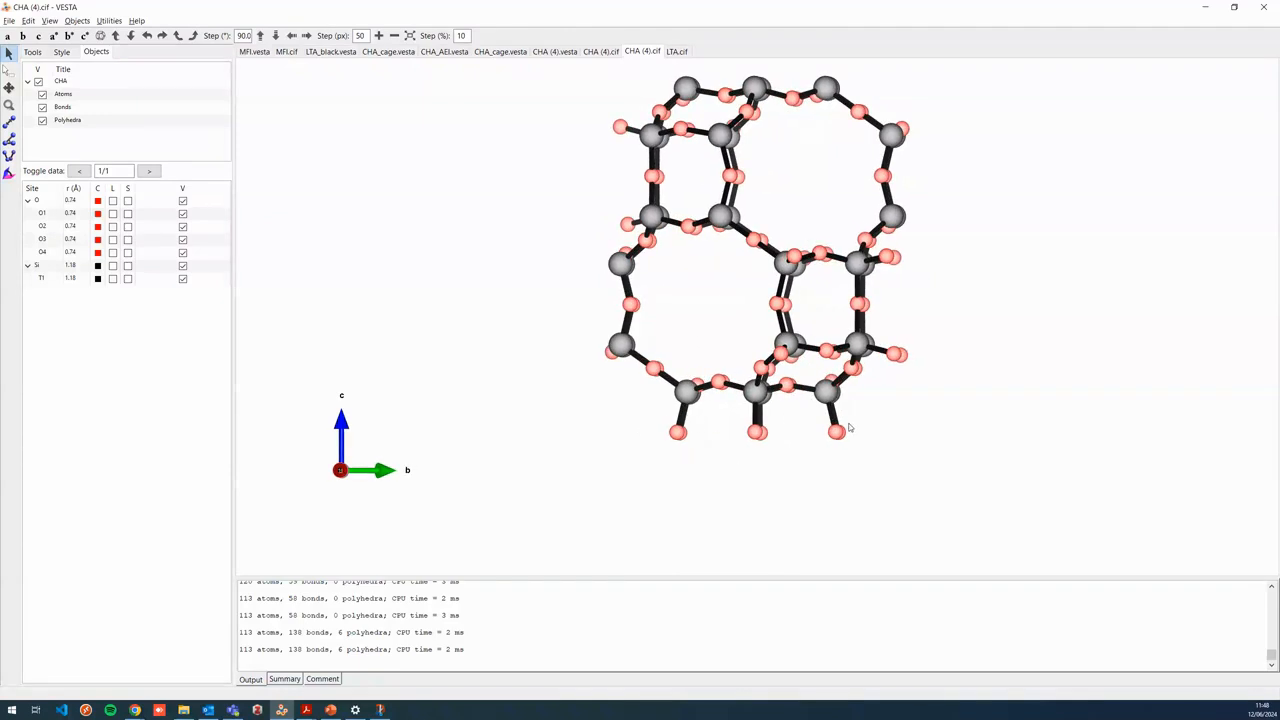
drag(850, 429, 589, 200)
drag(691, 277, 812, 282)
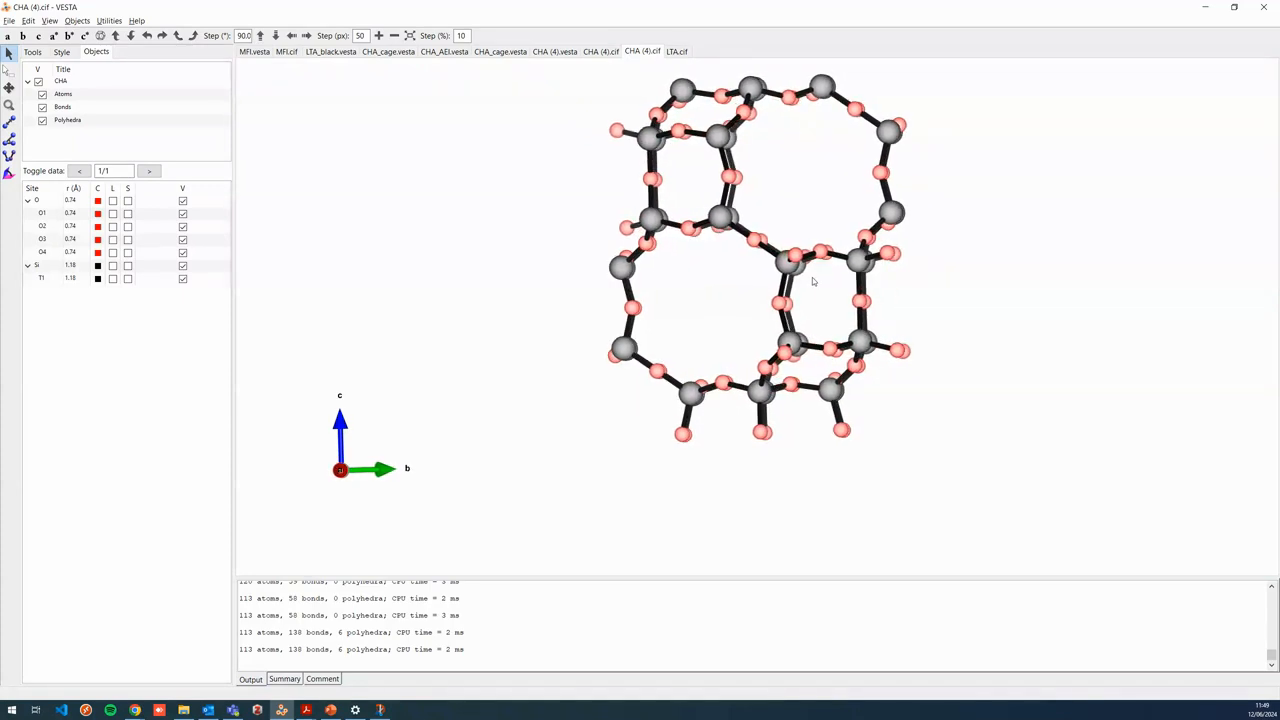
Step: Toggle the oxygen atoms' visibility in the earlier CHA (4).cif document, leaving them hidden
click(601, 51)
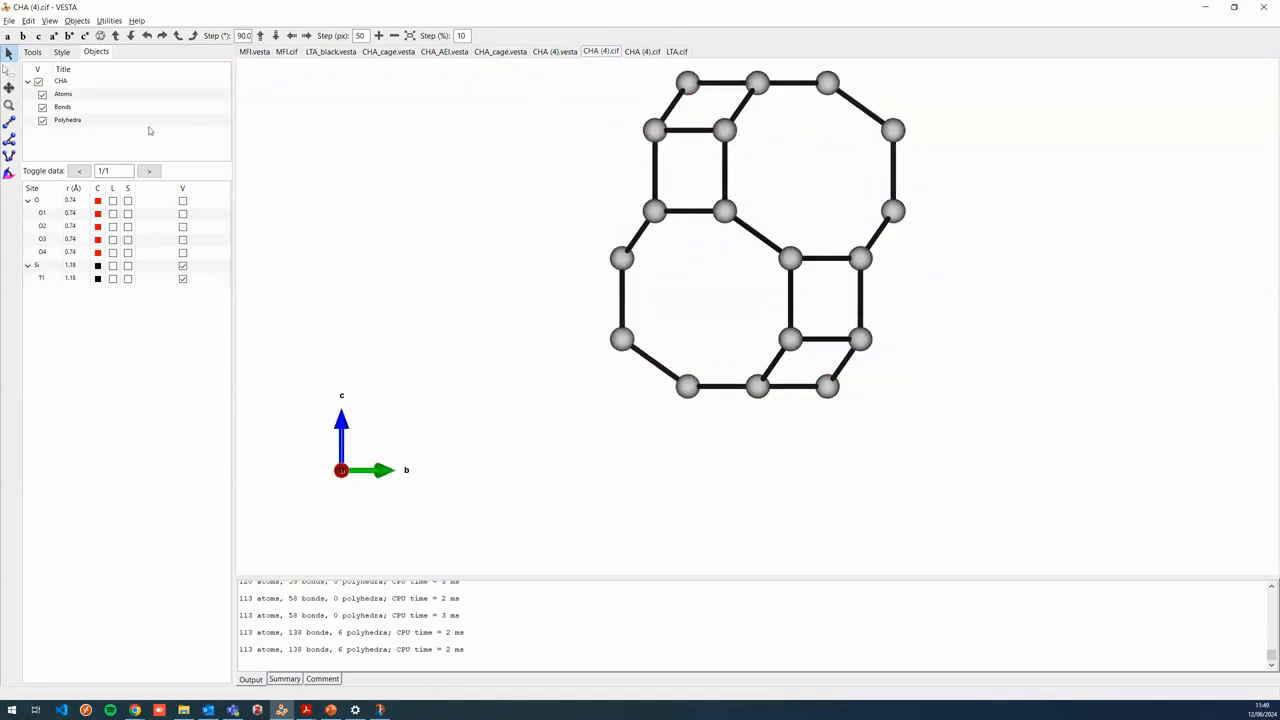
click(183, 202)
click(183, 202)
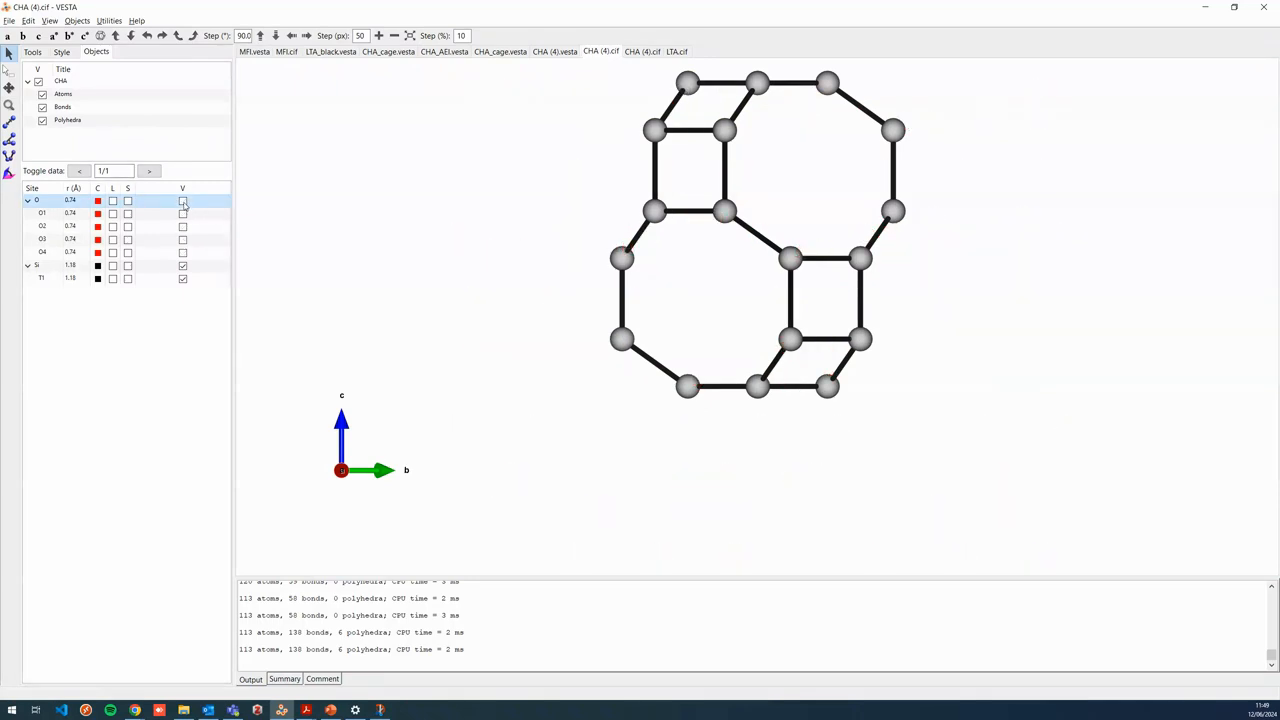
click(183, 202)
scroll(534, 334, down, 5)
scroll(508, 283, up, 3)
click(182, 202)
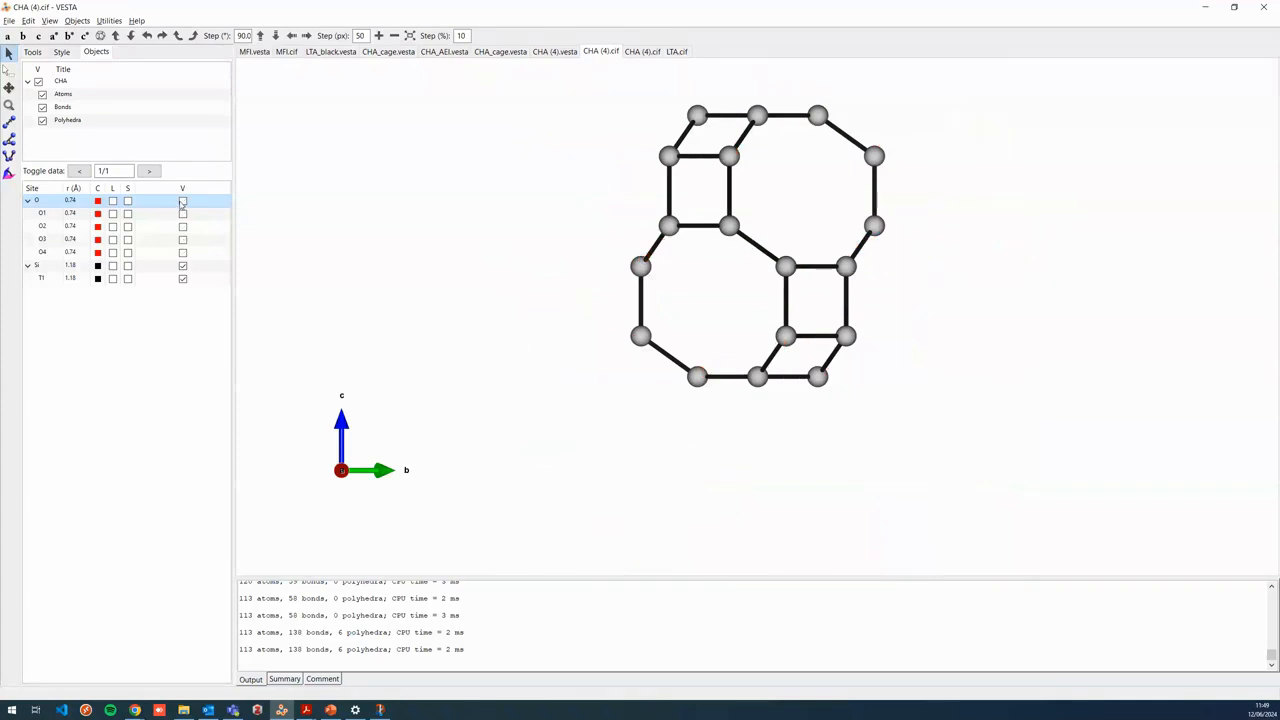
Step: Rotate the newer CHA (4).cif cage and hide all its oxygen atoms
click(629, 52)
drag(822, 266, 738, 246)
click(183, 202)
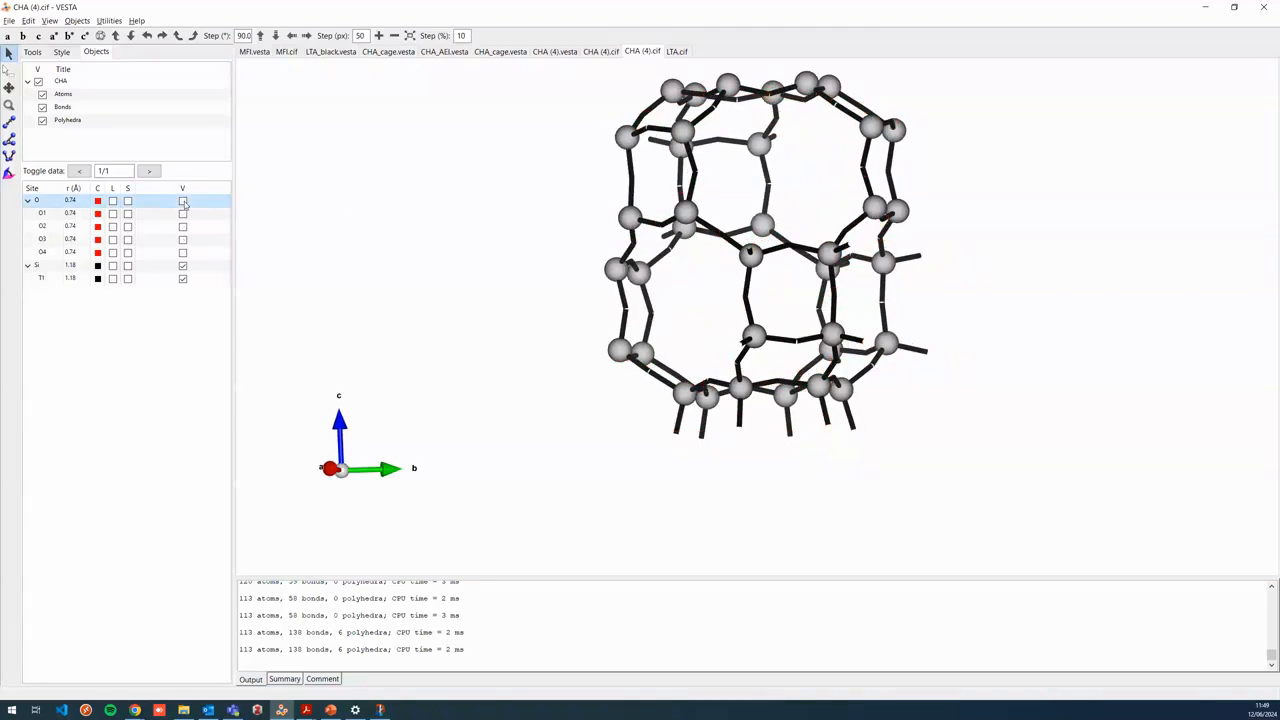
Step: Redefine the Si–O bond as Si–Si with a maximum length of 4 Å, and rotate the cage to check it
drag(617, 252, 625, 253)
key(ctrl+b)
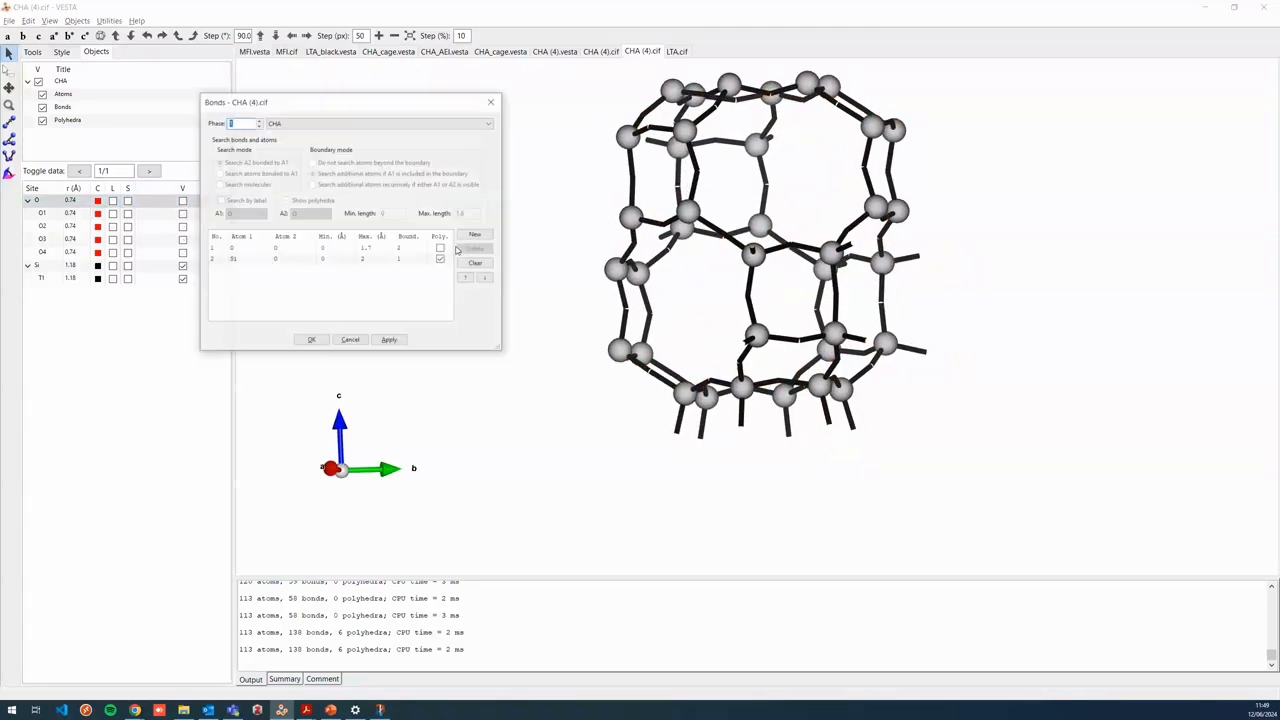
click(365, 260)
click(311, 214)
click(309, 231)
double_click(466, 213)
text(4)
click(389, 340)
click(320, 340)
drag(838, 322, 410, 342)
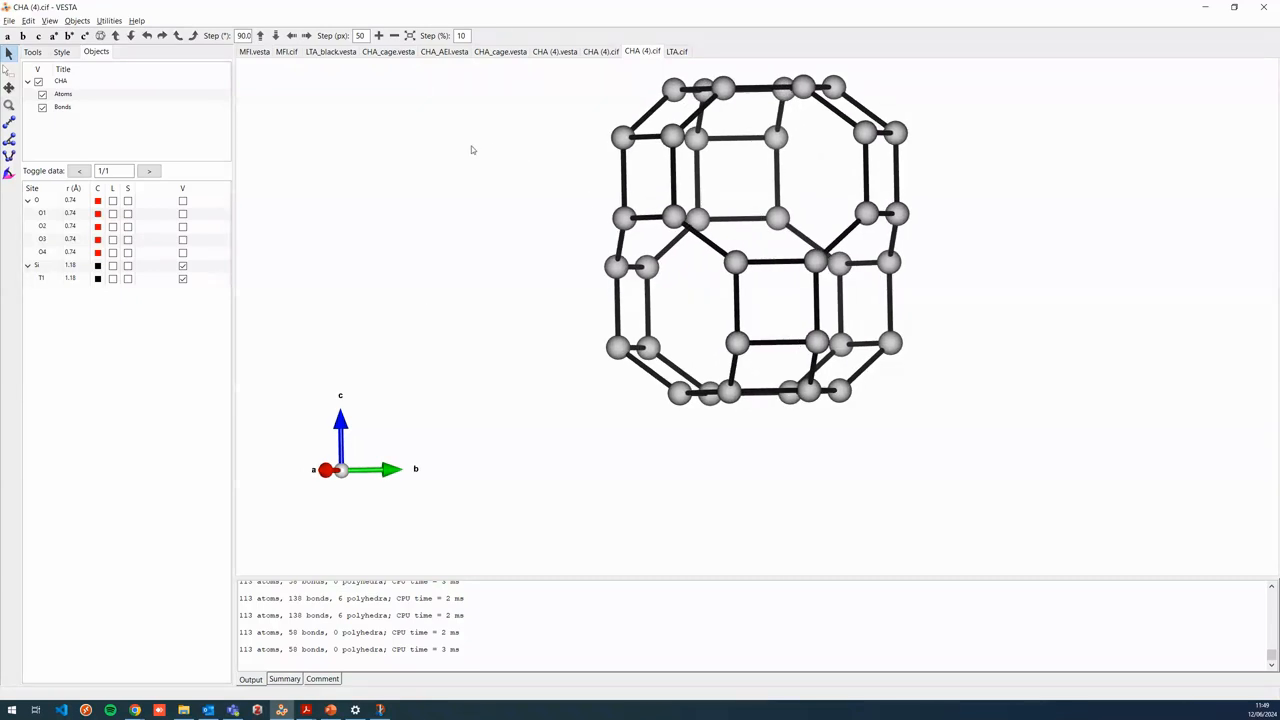
Step: Compare the cage in CHA (4).vesta with the restyled cage in the earlier CHA (4).cif document
click(592, 55)
click(569, 53)
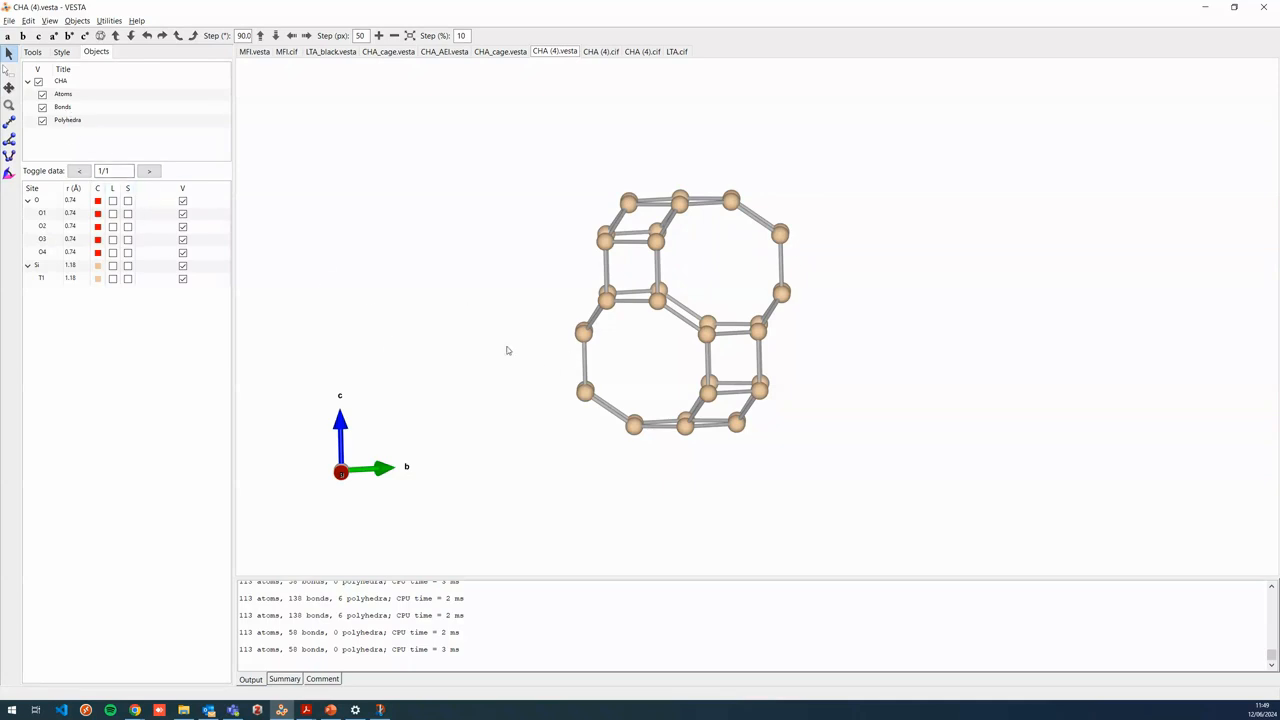
click(610, 53)
click(569, 54)
click(586, 56)
click(571, 54)
Step: Inspect the atom and bond properties of CHA (4).vesta and discard the dialog without changes
click(62, 52)
click(134, 415)
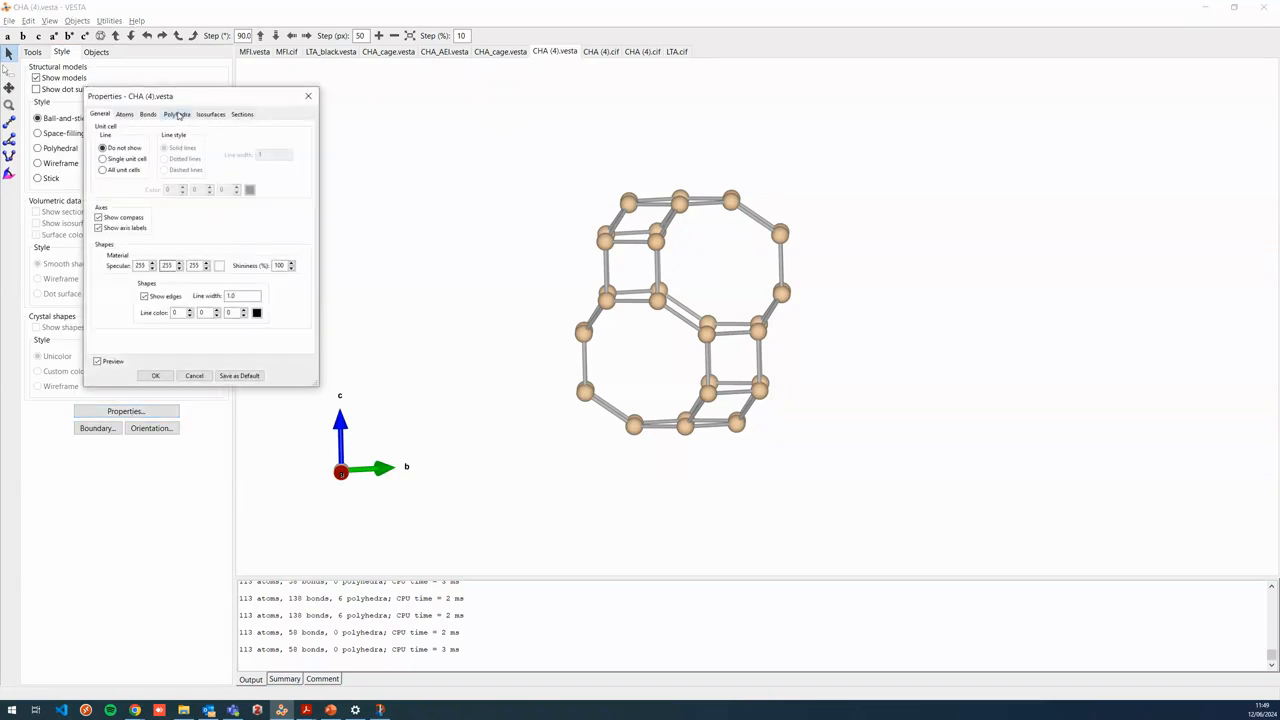
click(148, 114)
click(125, 115)
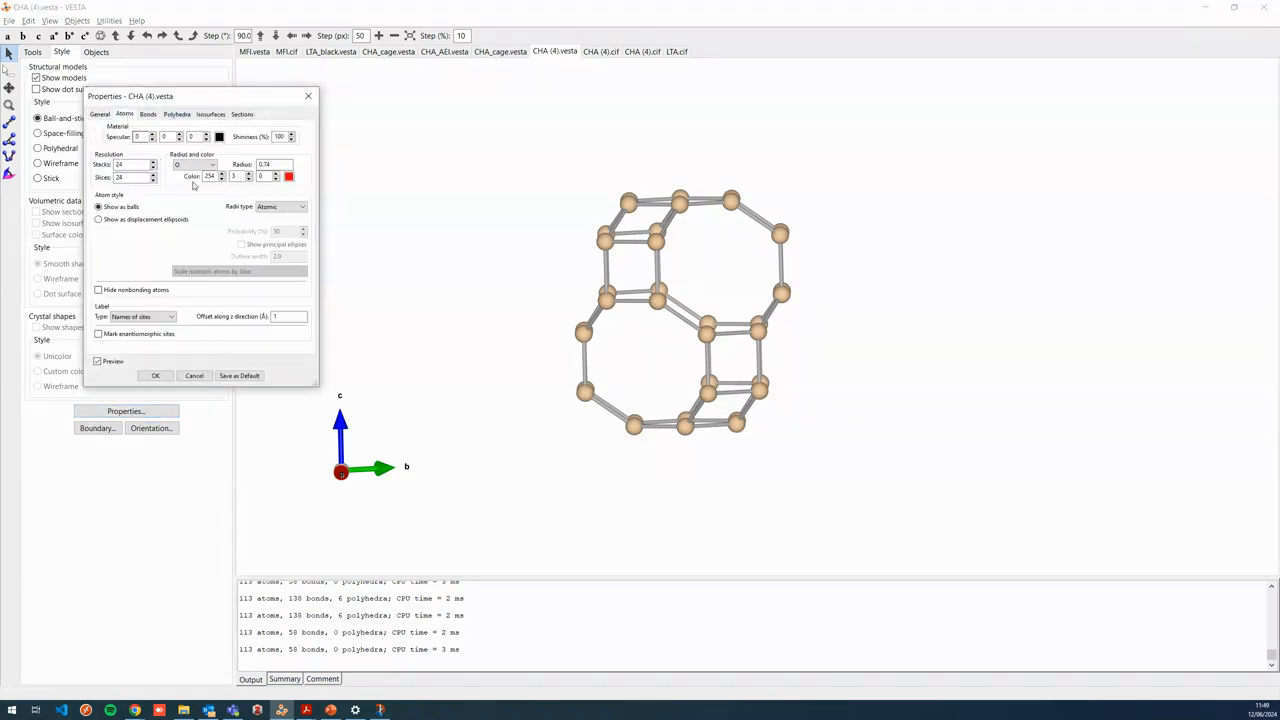
click(150, 114)
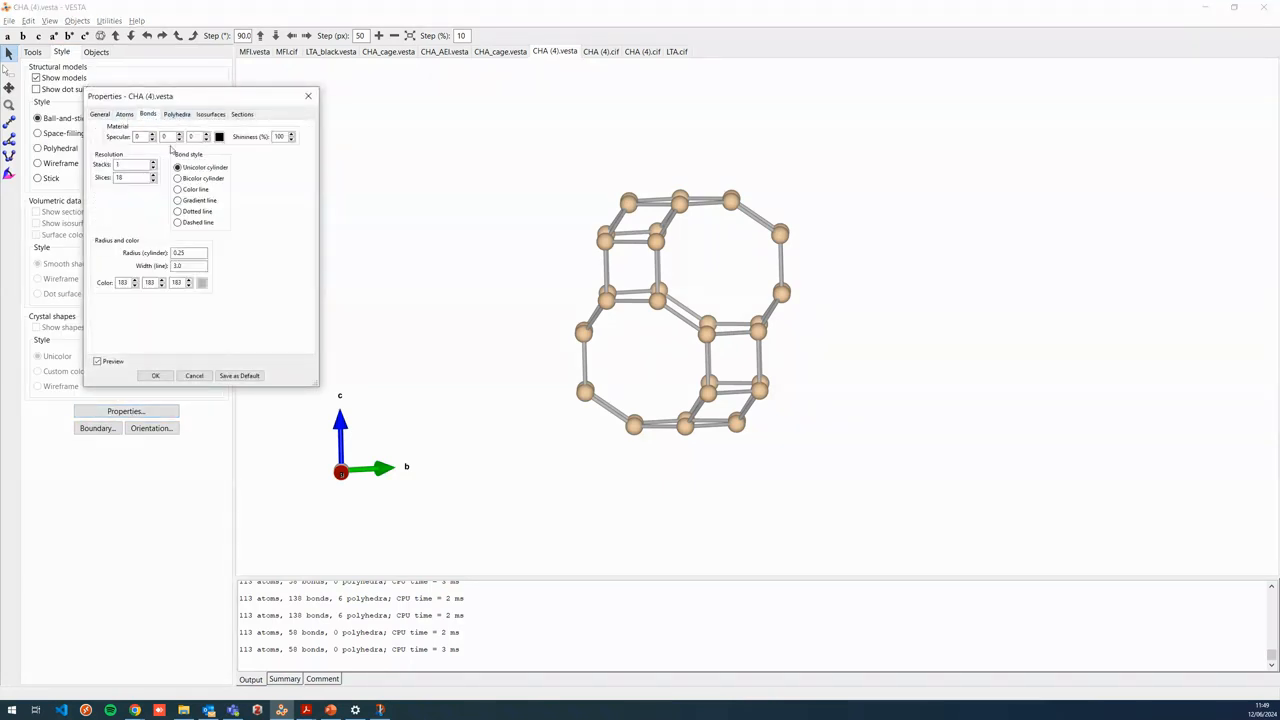
click(194, 375)
Step: Review the CHA_cage.vesta, CHA_AEI.vesta, MFI.vesta and MFI.cif models, and bring up the MFI.cif list of atom sites
click(506, 56)
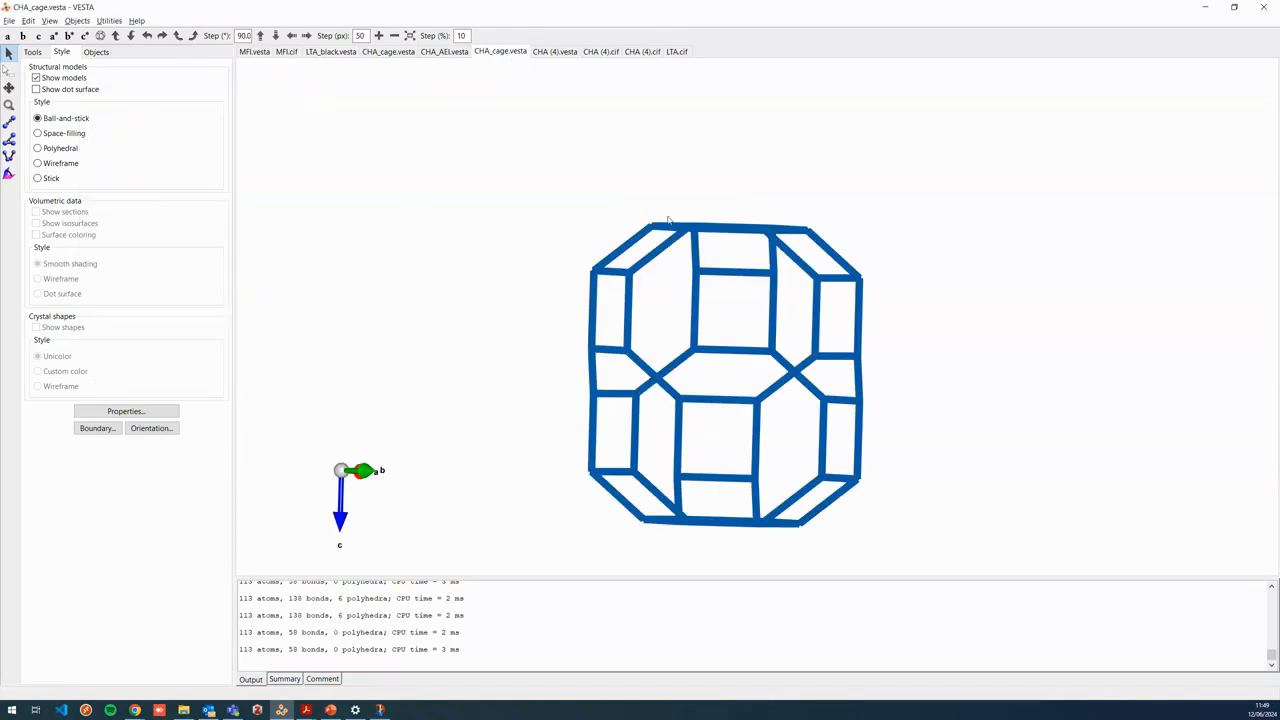
click(446, 52)
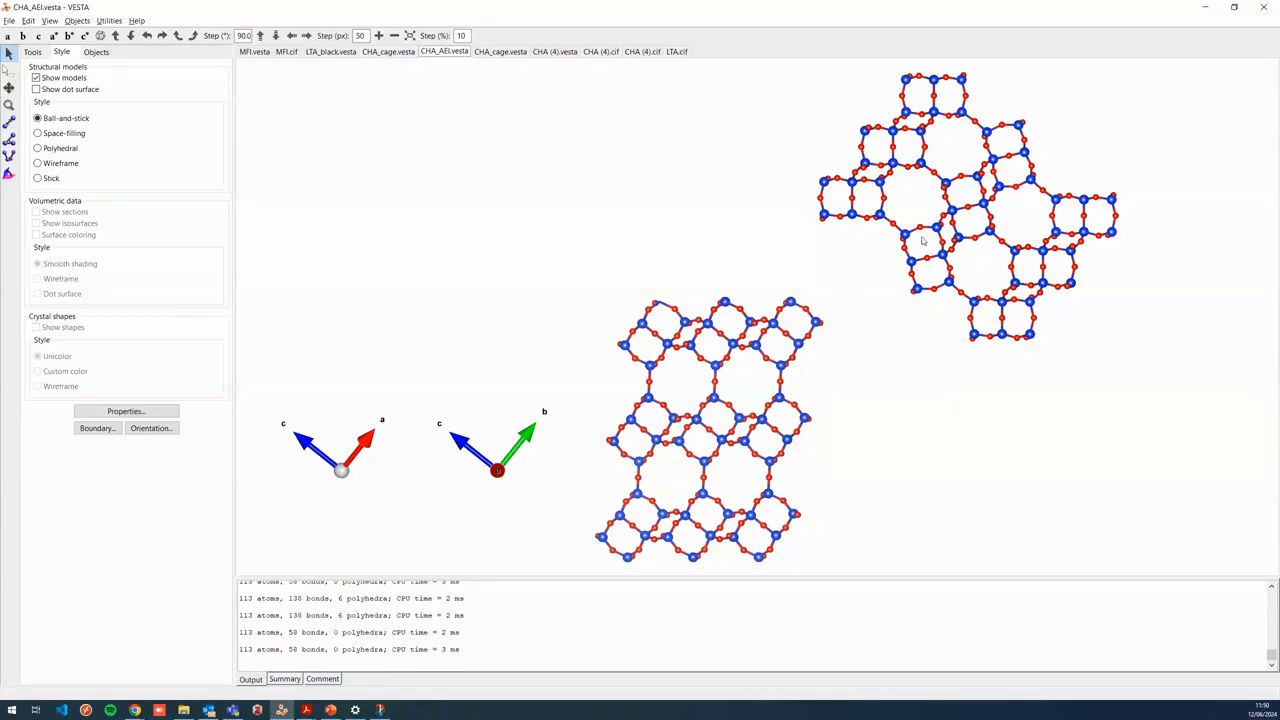
click(264, 54)
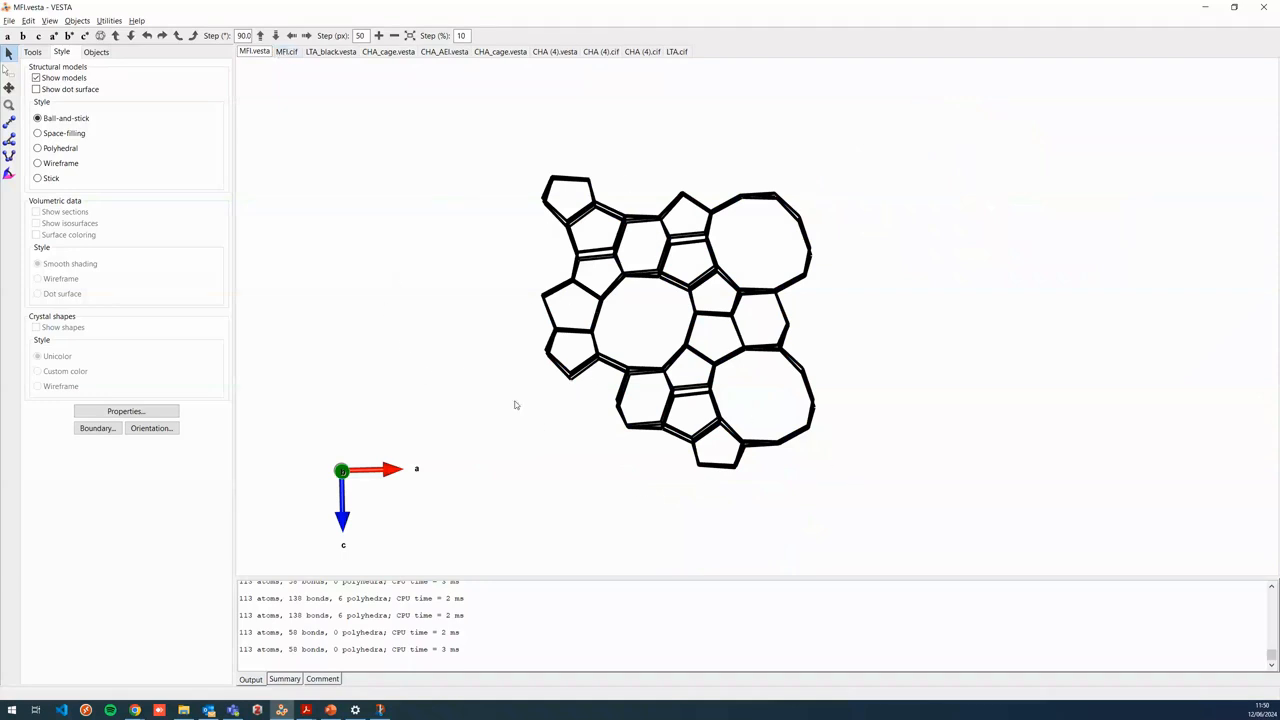
click(287, 52)
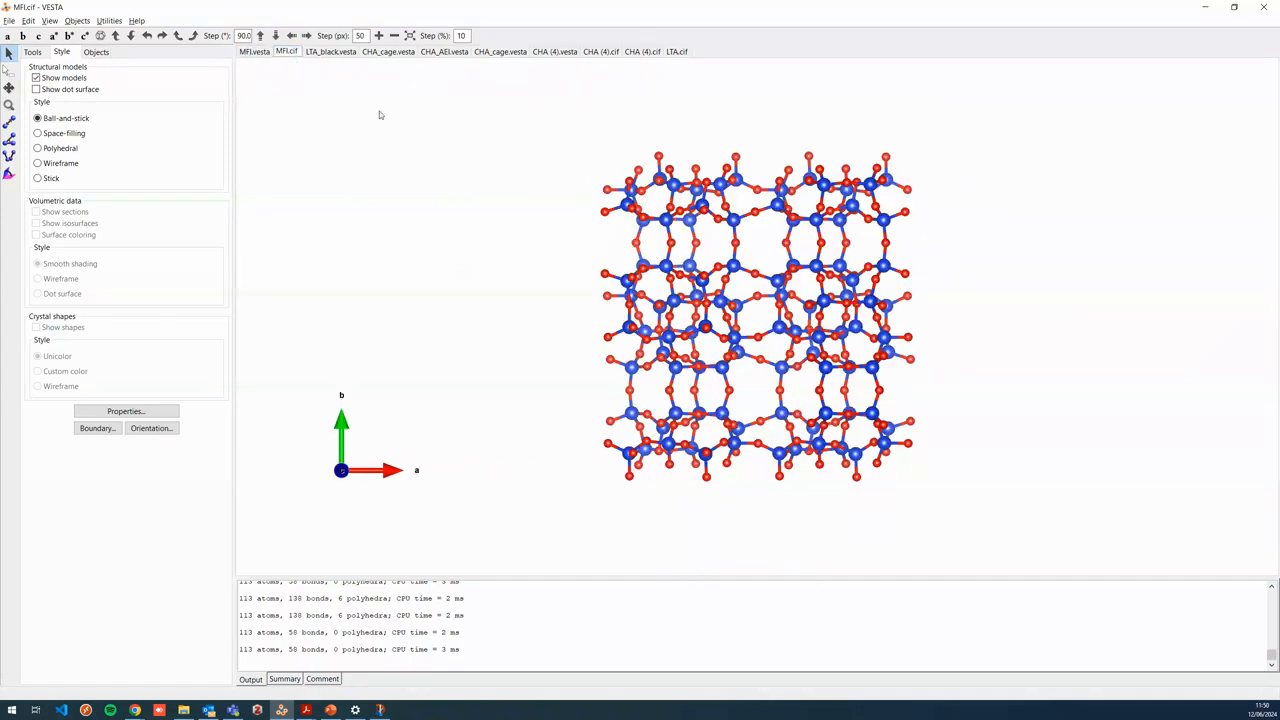
click(266, 52)
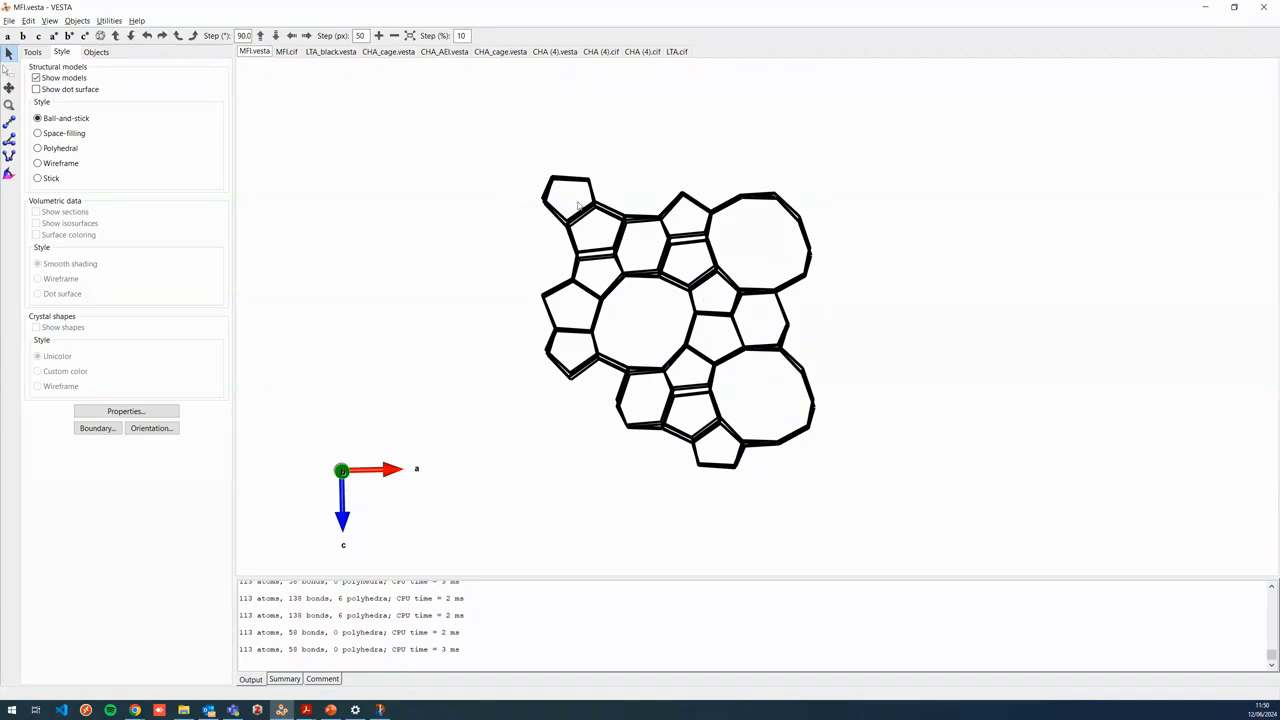
click(288, 52)
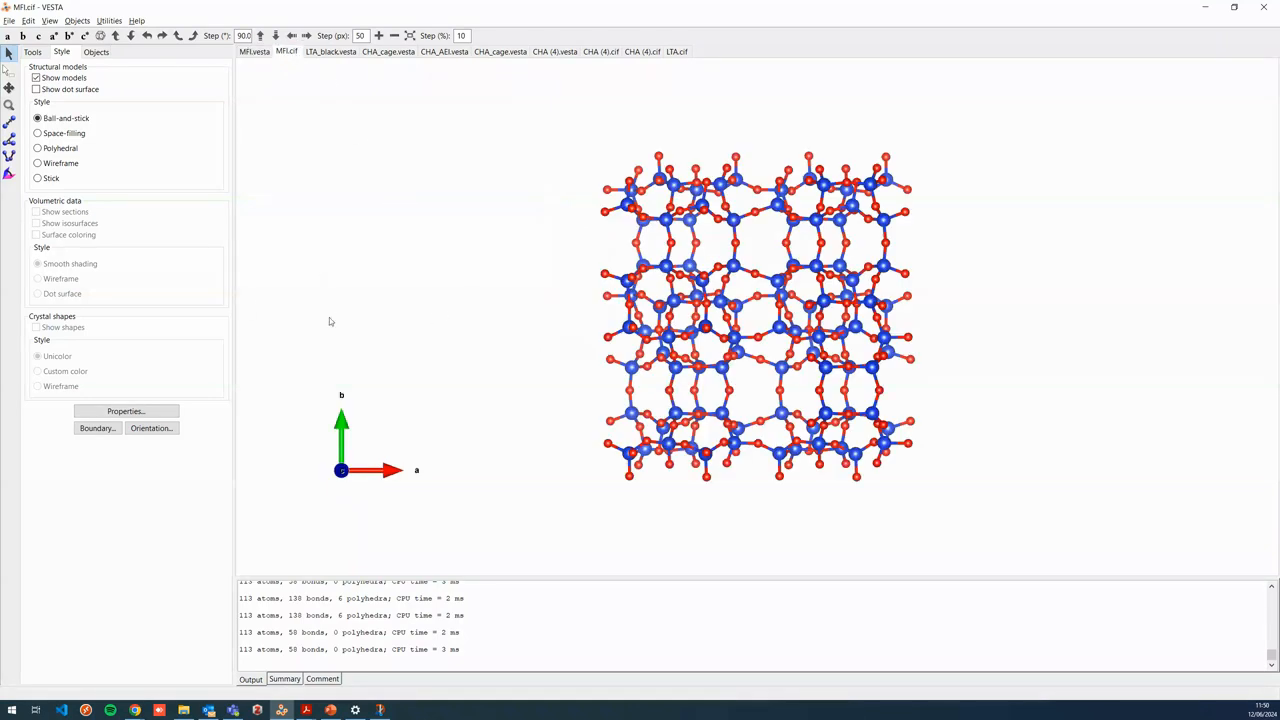
click(96, 52)
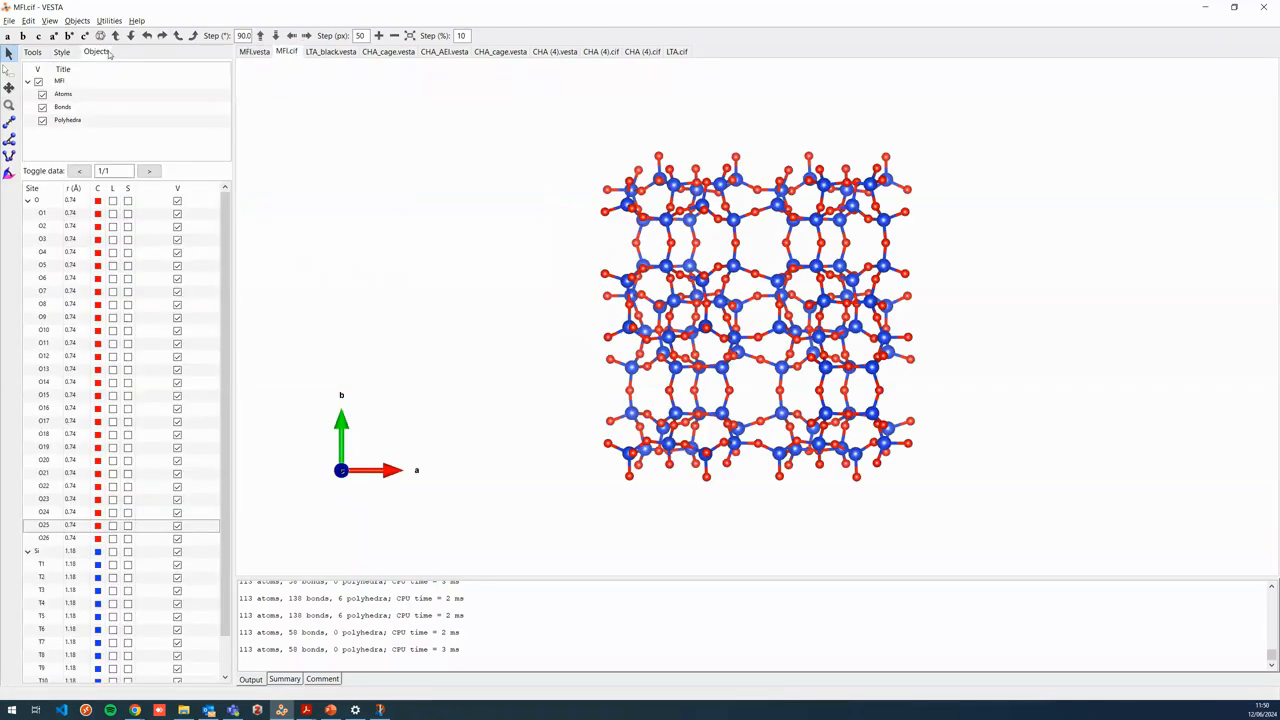
Step: Hide all oxygen sites in MFI.cif and redefine the Si–O bond as Si–Si with a maximum length of 4 Å
click(177, 200)
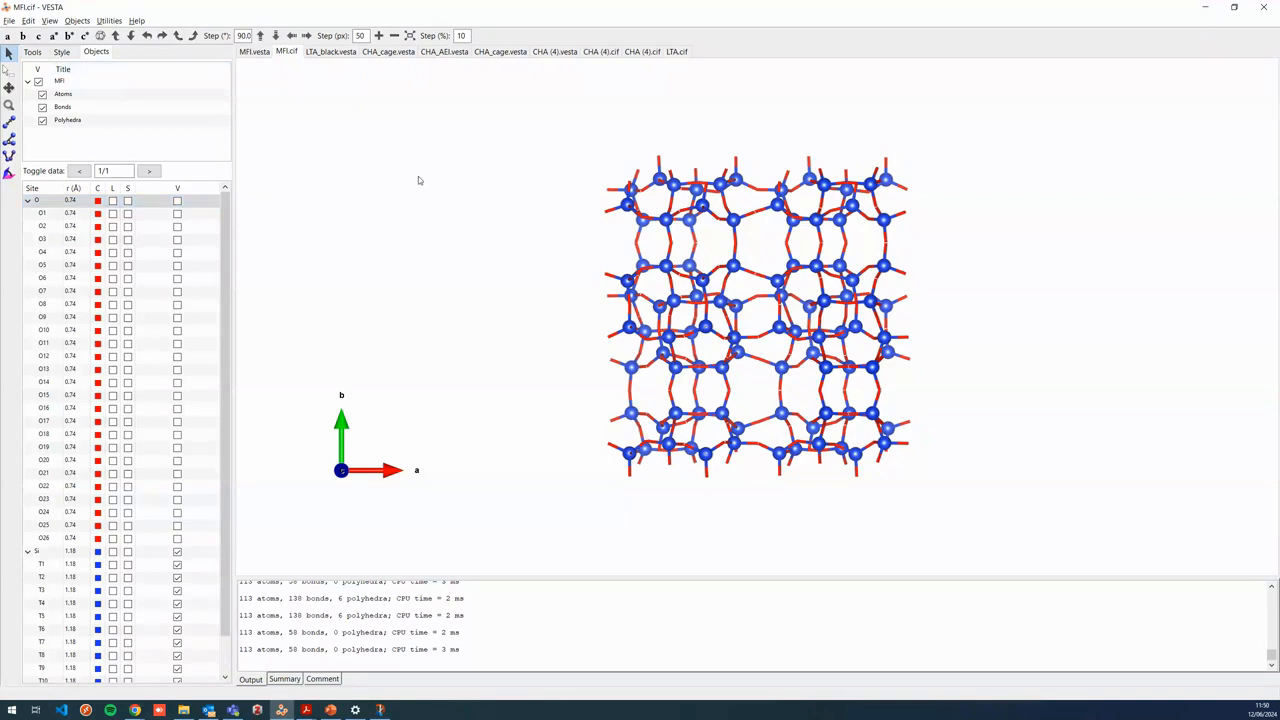
key(ctrl+b)
click(246, 248)
click(325, 214)
click(300, 233)
click(378, 162)
double_click(466, 213)
text(4)
click(389, 340)
click(311, 340)
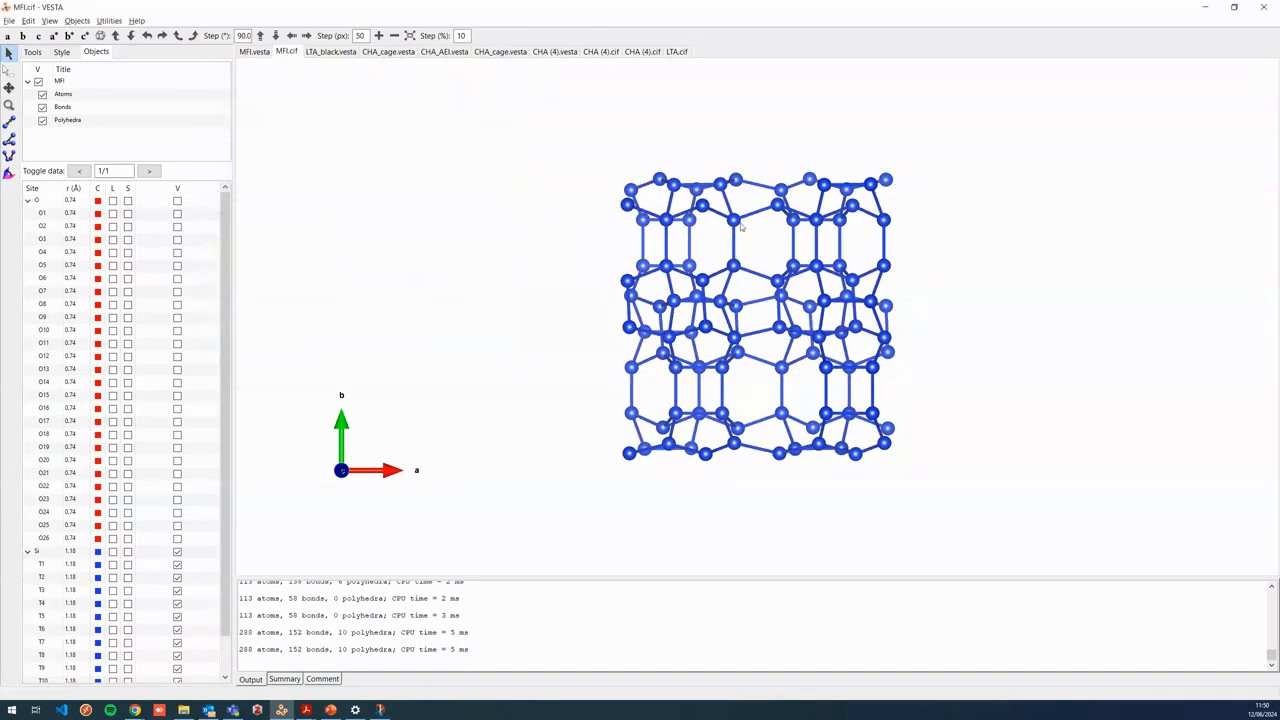
drag(740, 218, 722, 268)
Step: Extend the MFI.cif boundary to a maximum of 2 in x, y and z
click(62, 52)
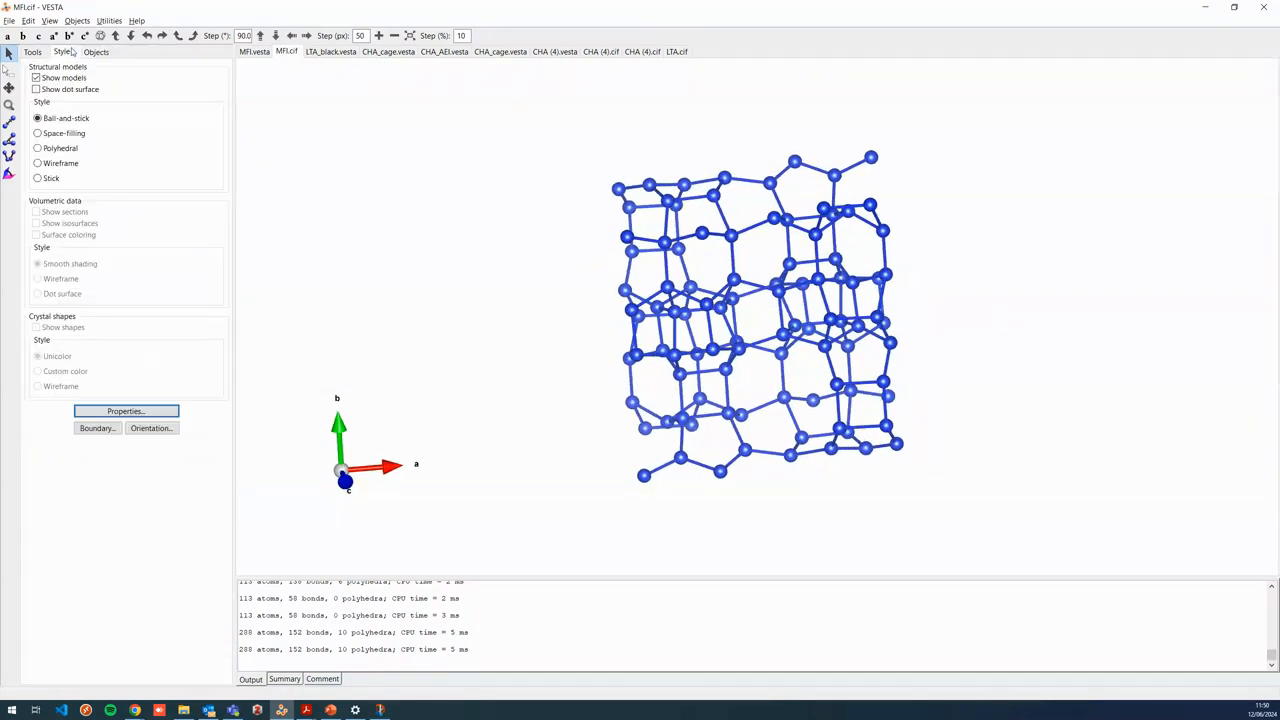
click(97, 428)
double_click(216, 125)
text(2)
key(Tab)
text(2)
key(Tab)
text(2)
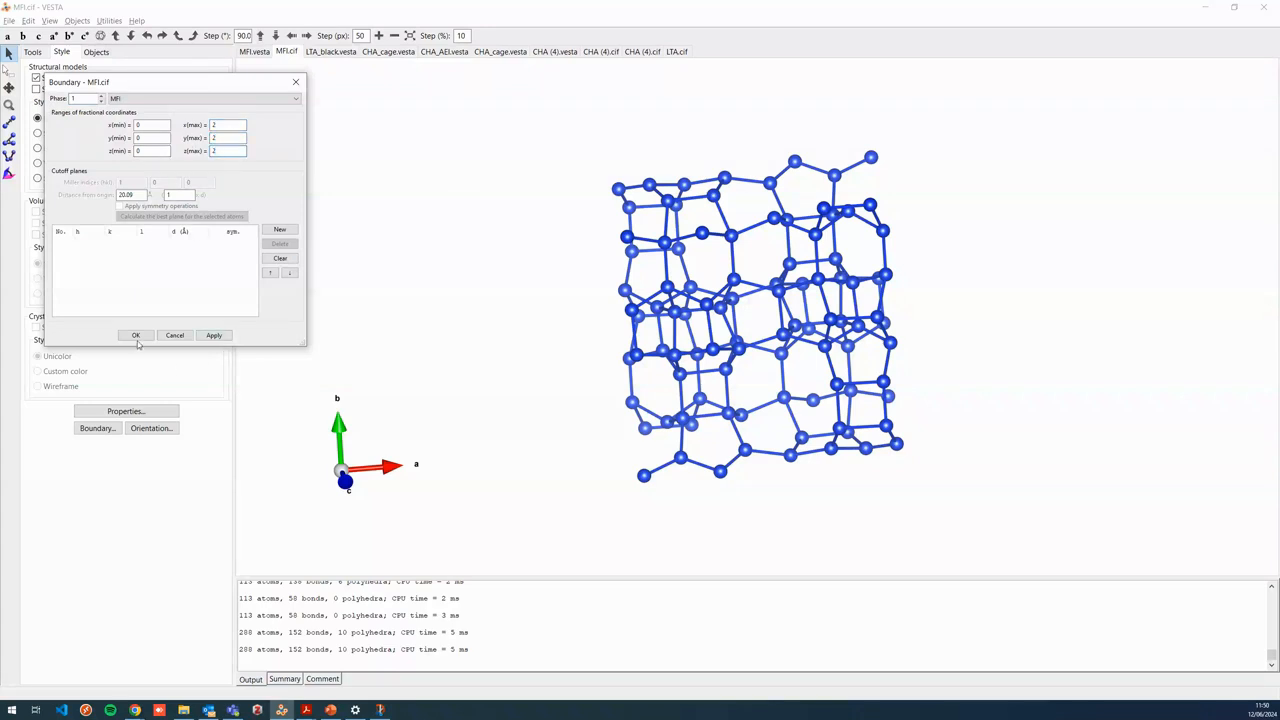
click(136, 335)
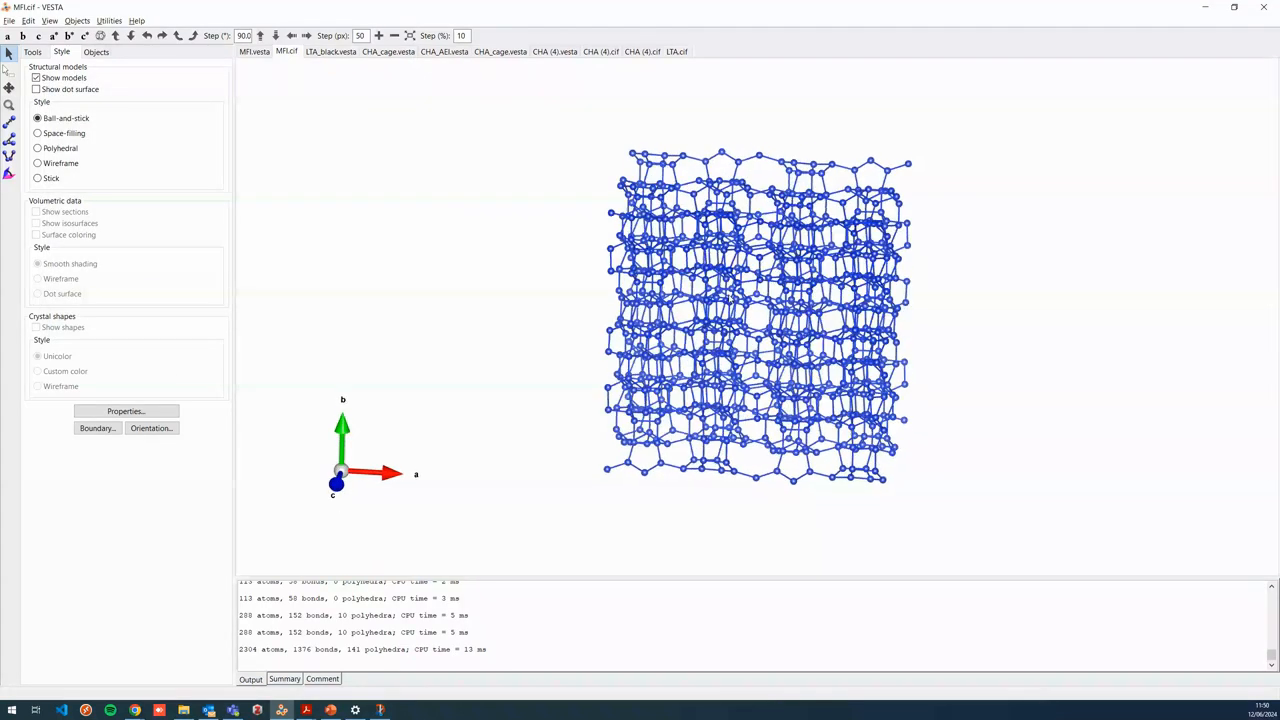
Step: Orient MFI.cif along the b axis, rotate it 90° in plane, enlarge it and compare the view with MFI.vesta
click(7, 35)
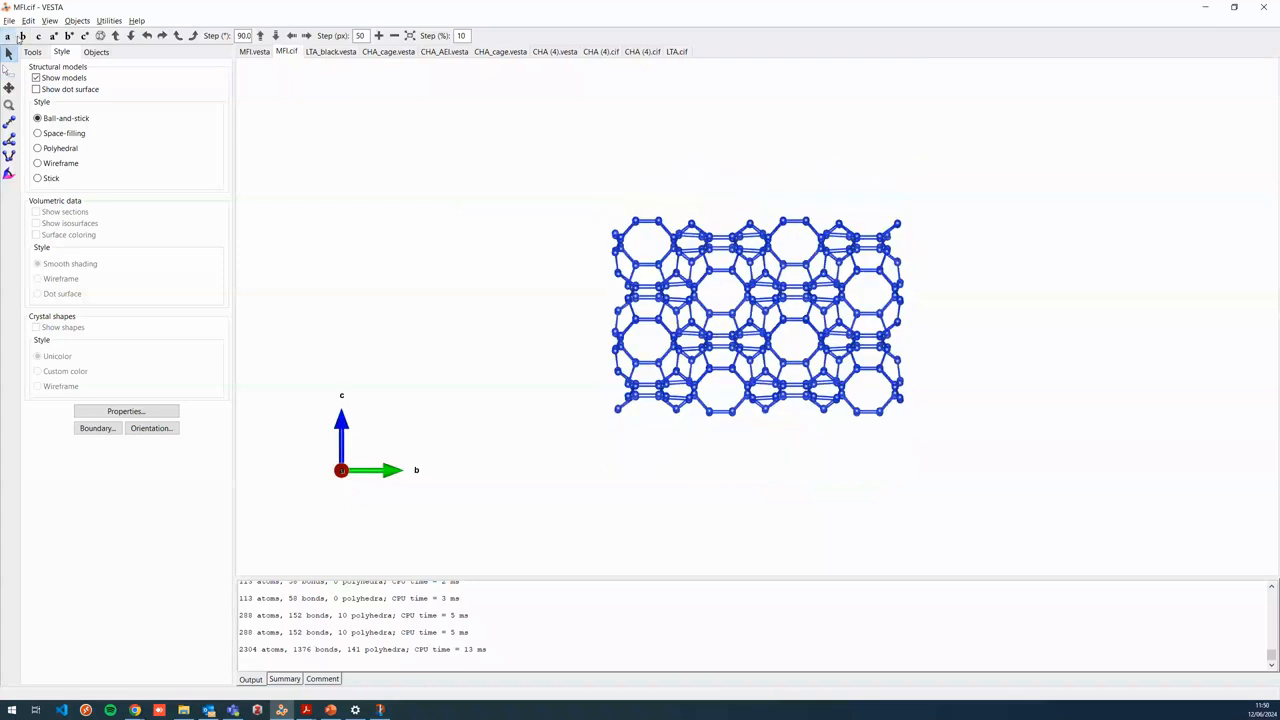
click(22, 35)
click(253, 52)
click(278, 52)
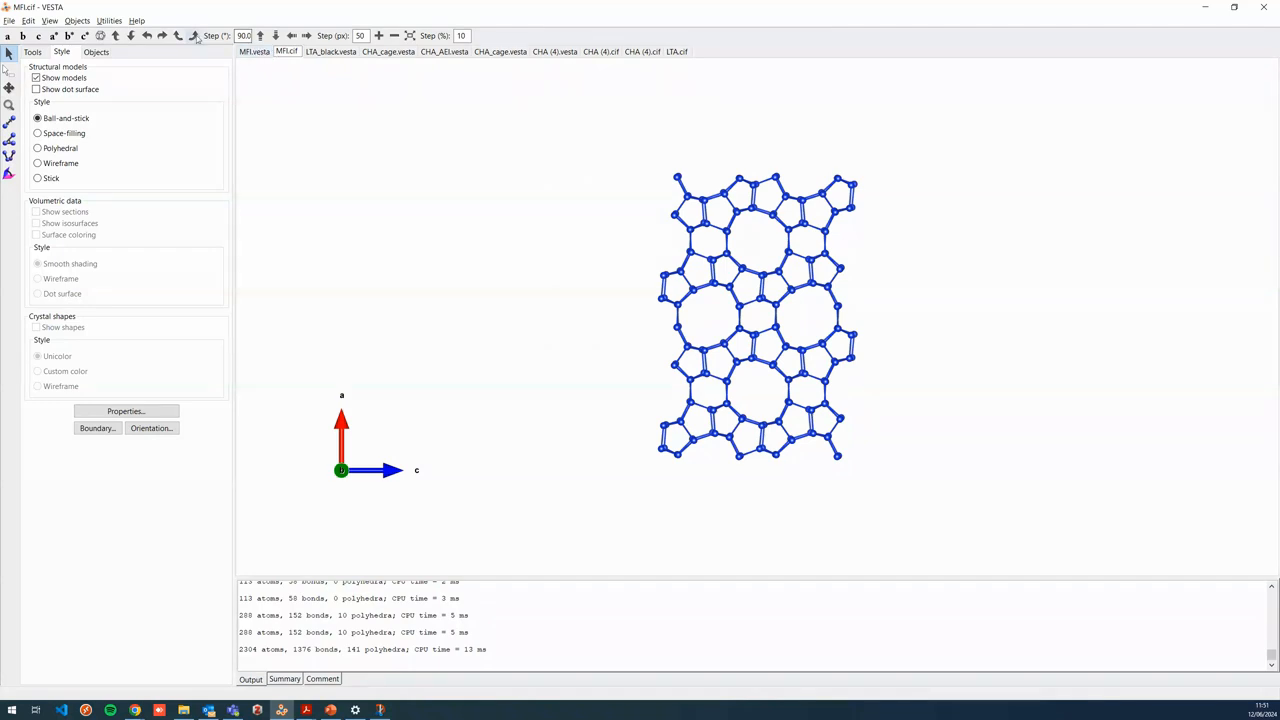
click(194, 35)
click(255, 52)
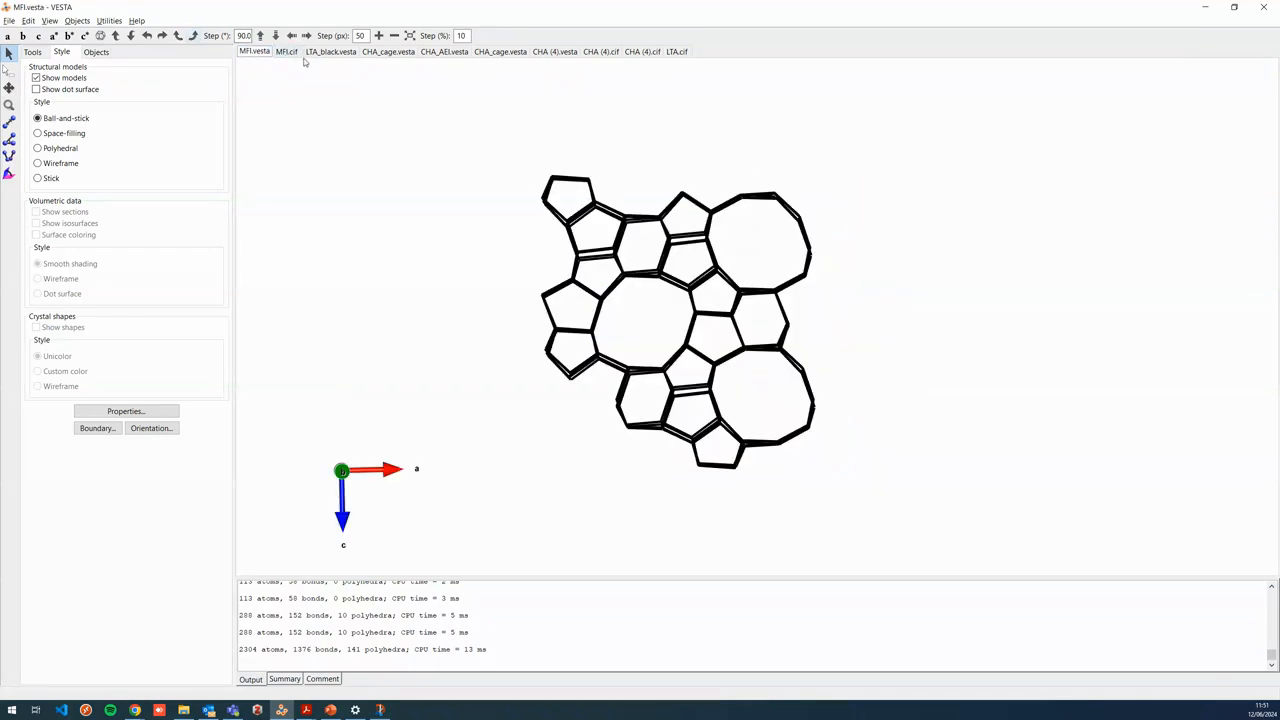
click(287, 52)
scroll(601, 300, up, 3)
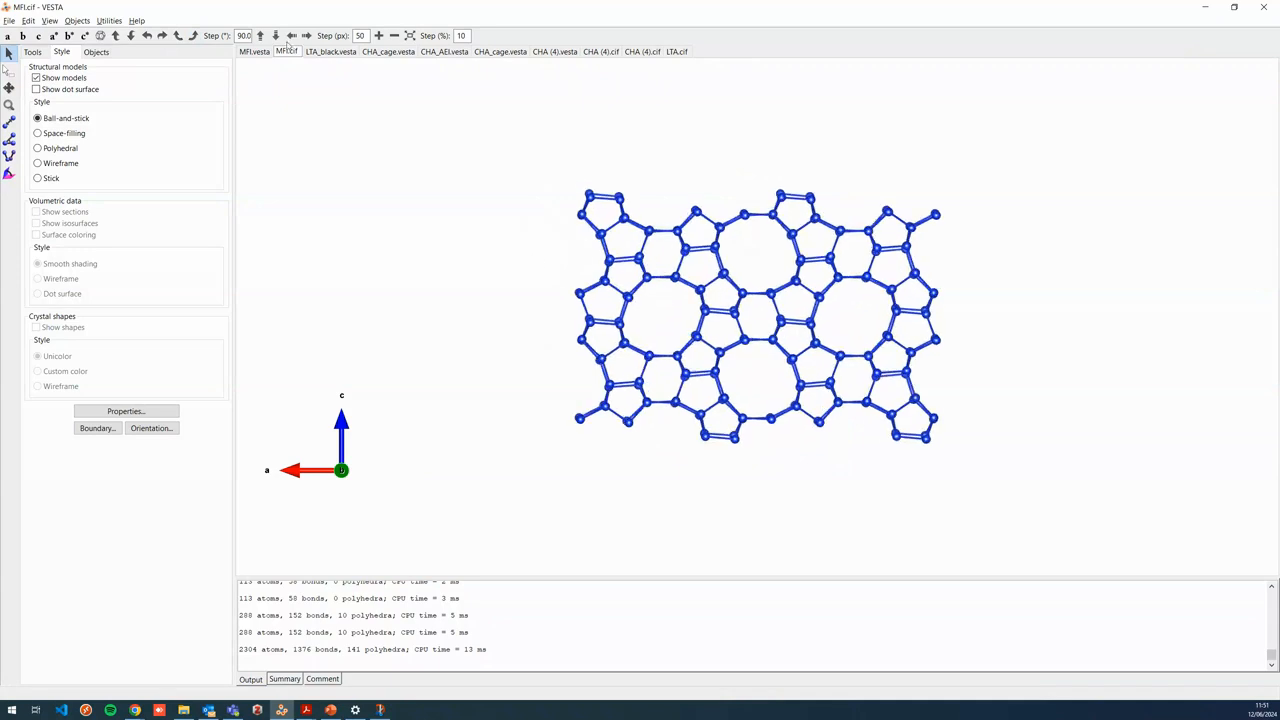
click(256, 52)
click(288, 52)
click(262, 52)
click(290, 52)
Step: Hide the atoms of MFI.cif and set its bond style to Unicolor cylinder
click(96, 52)
click(44, 97)
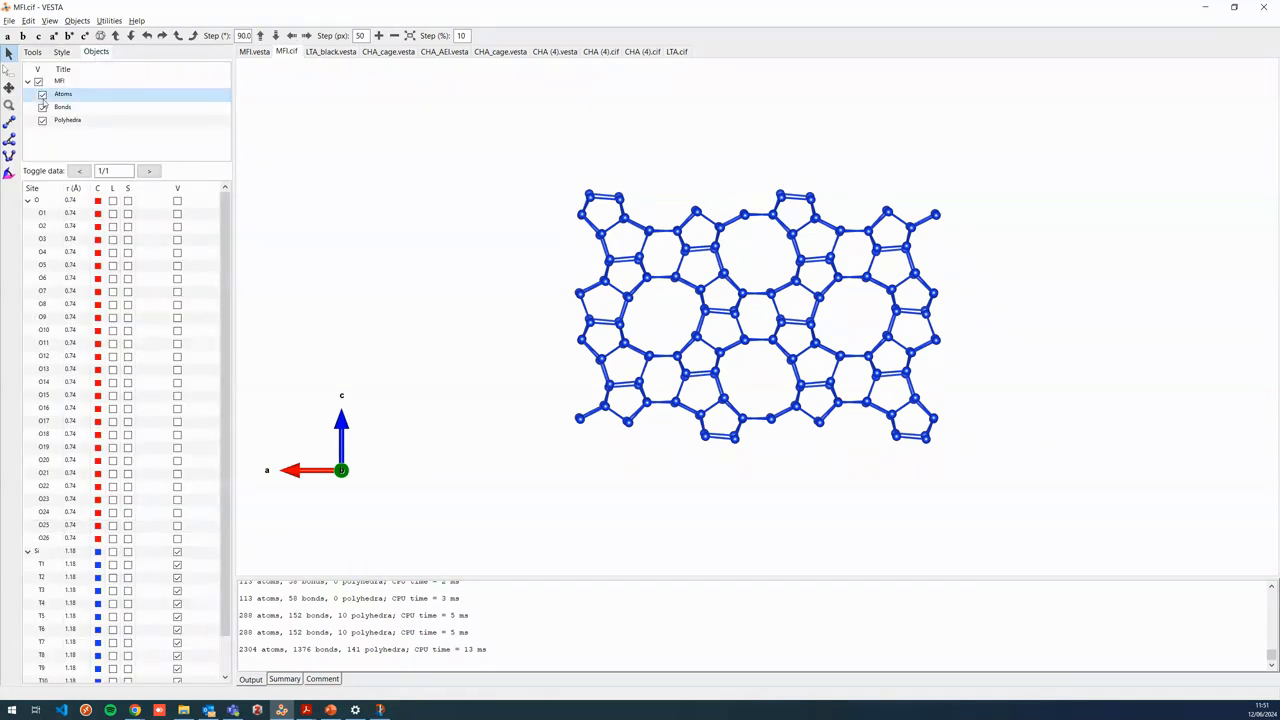
click(43, 95)
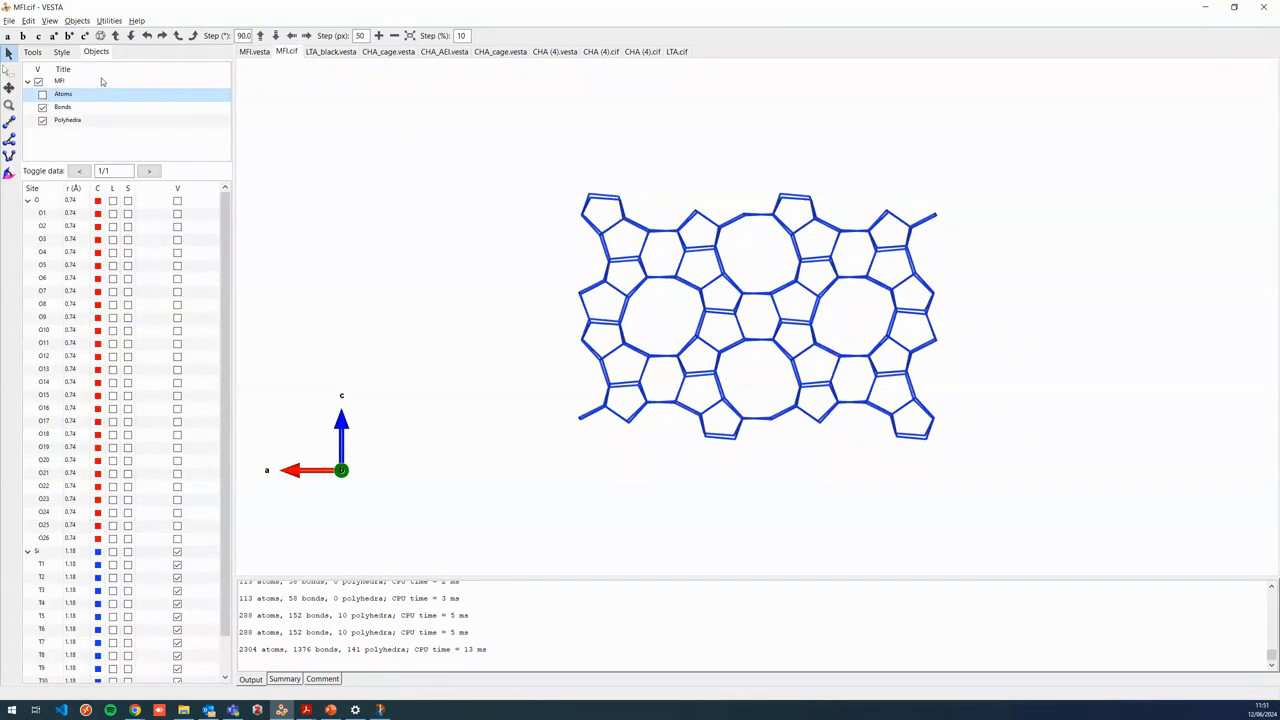
click(62, 52)
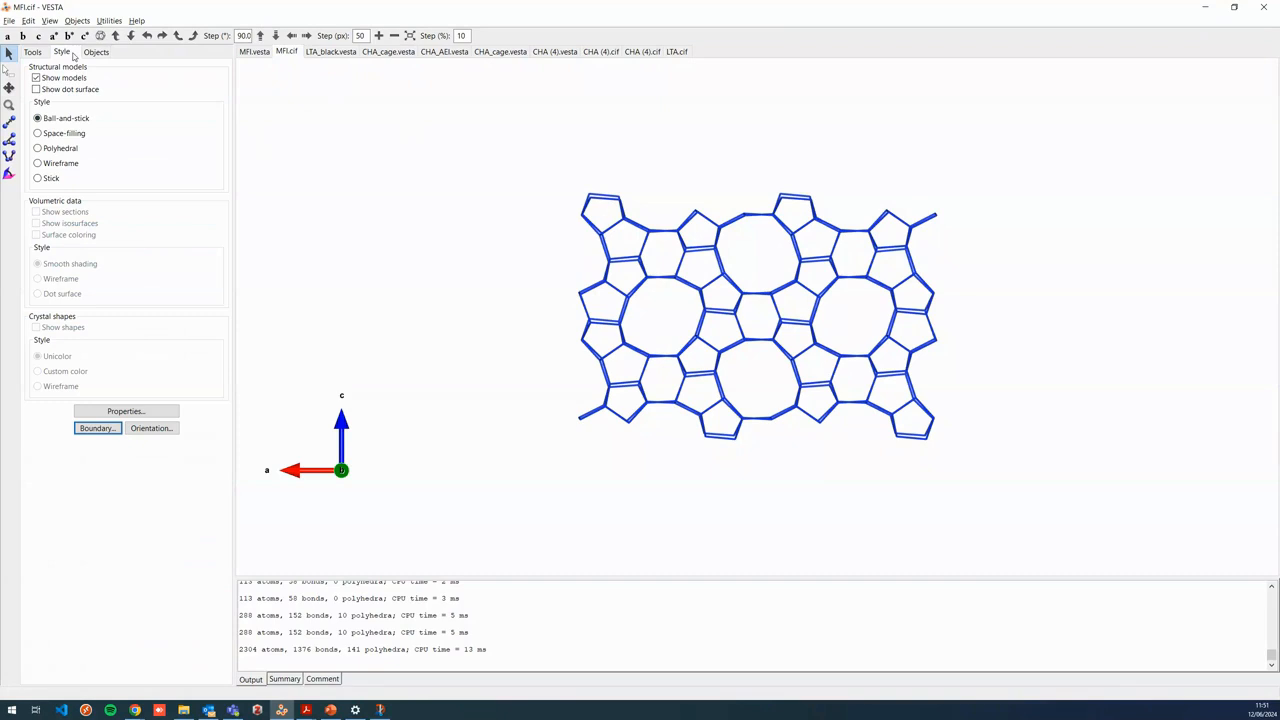
click(126, 411)
click(148, 115)
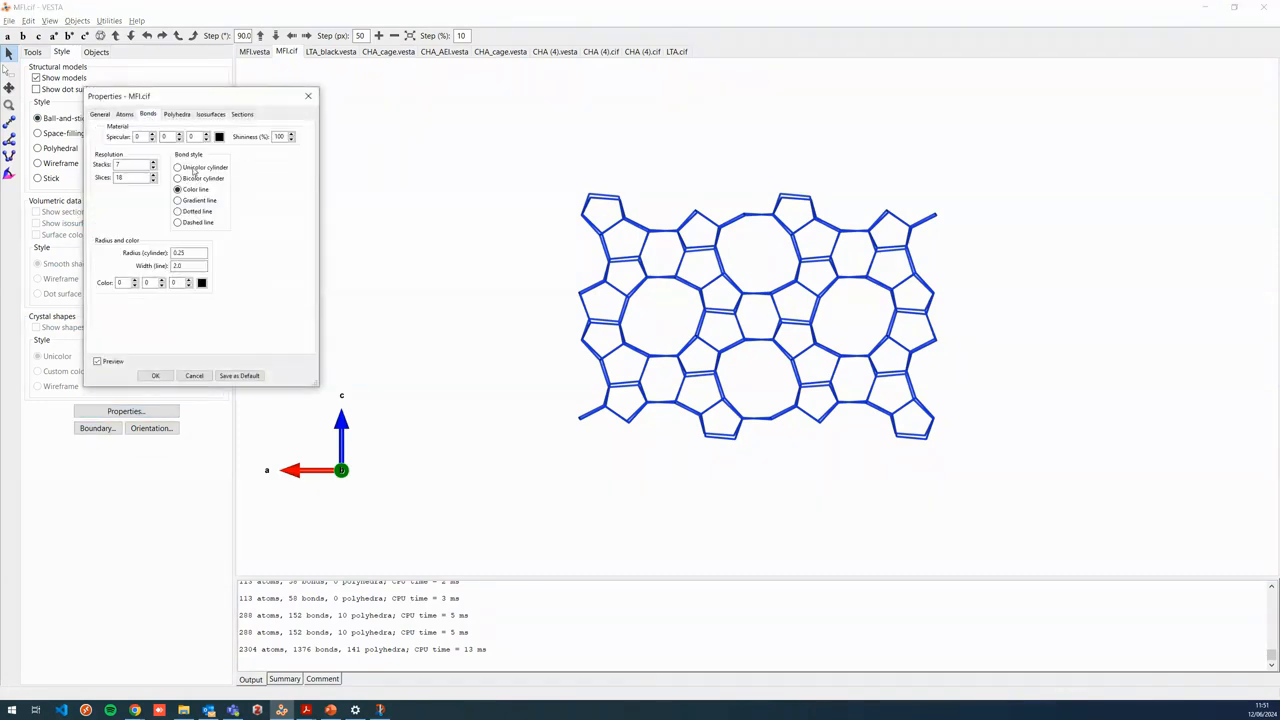
click(194, 172)
click(155, 375)
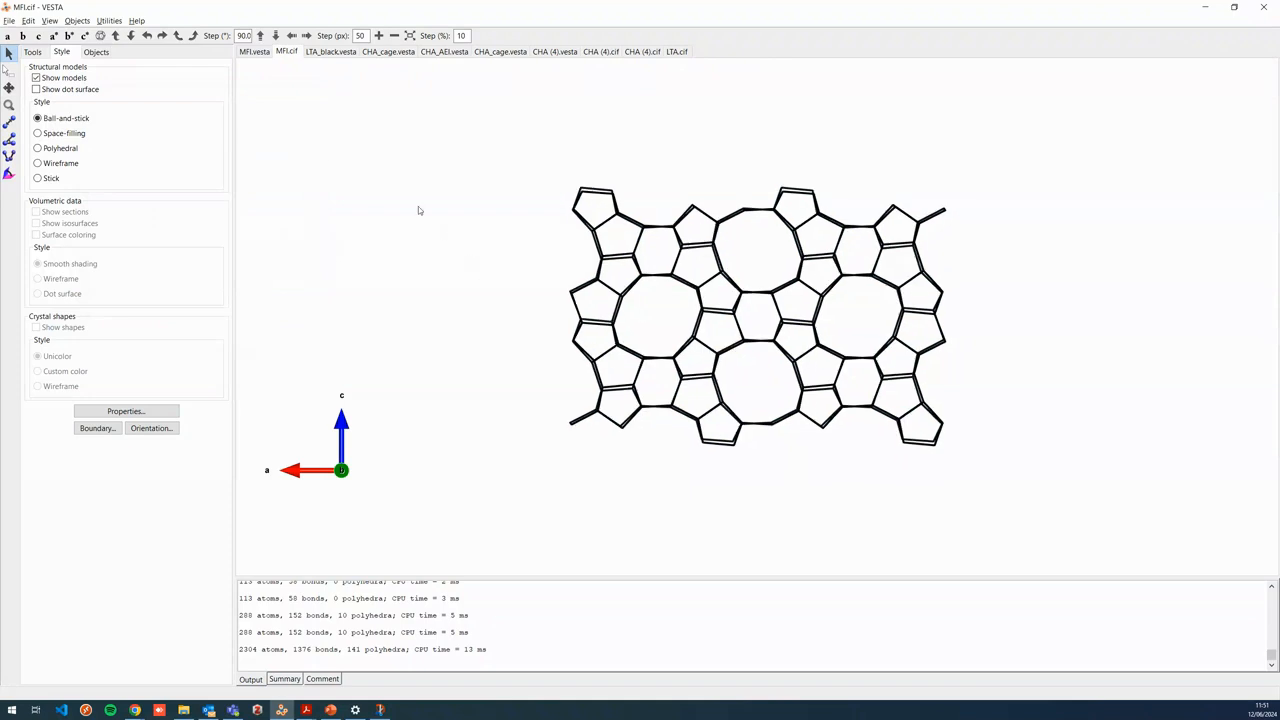
Step: Compare the size and outline of the black MFI.cif framework with MFI.vesta, enlarging MFI.cif to match
click(255, 52)
click(287, 52)
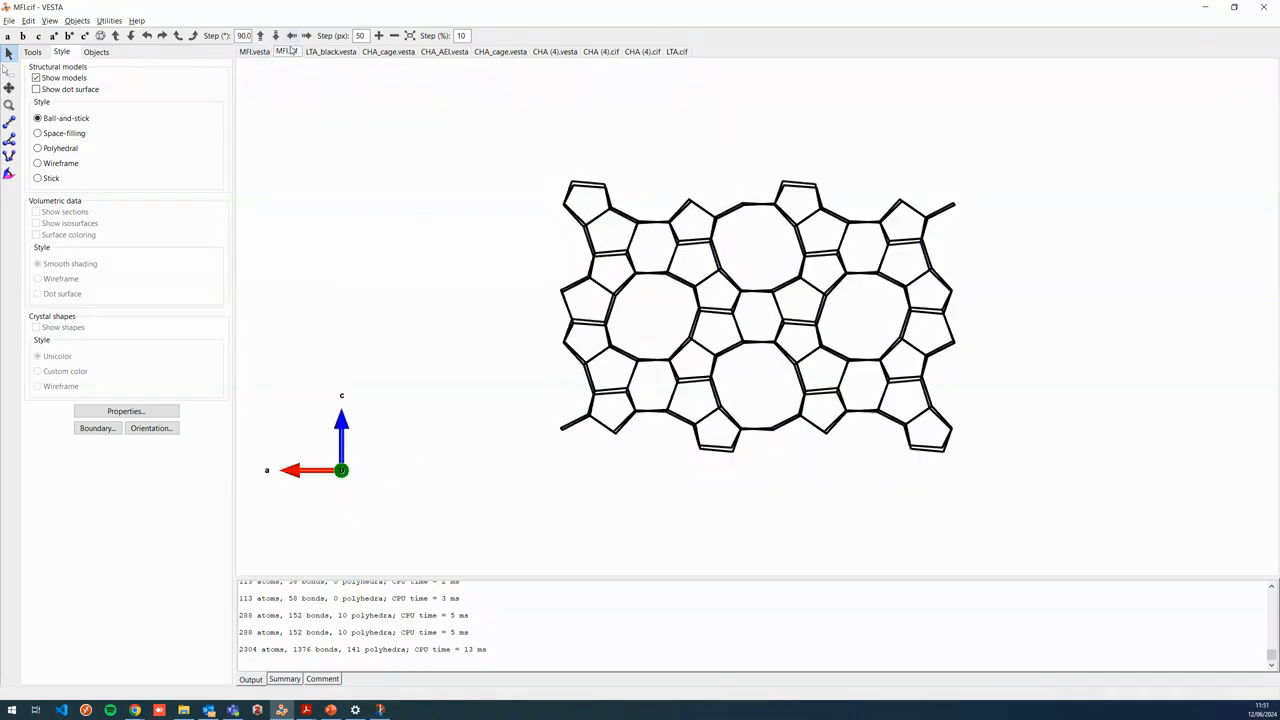
click(253, 55)
click(290, 55)
click(254, 57)
click(282, 54)
click(257, 54)
click(287, 54)
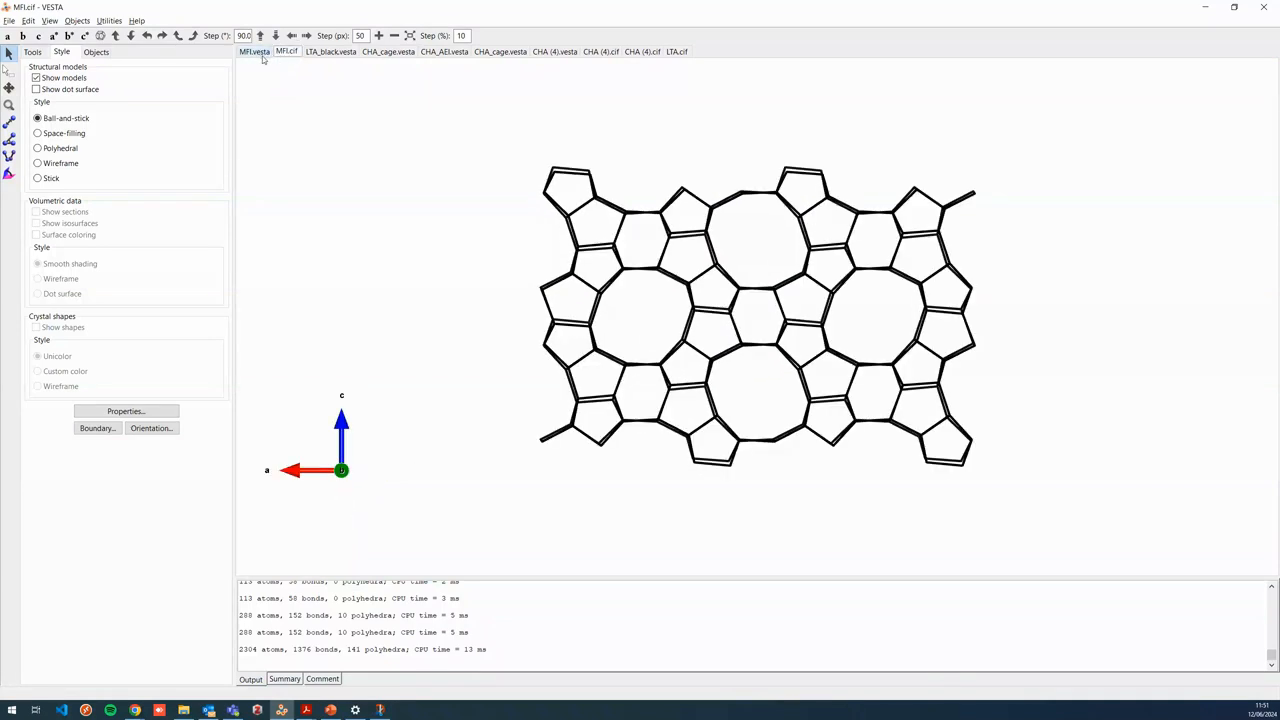
click(263, 57)
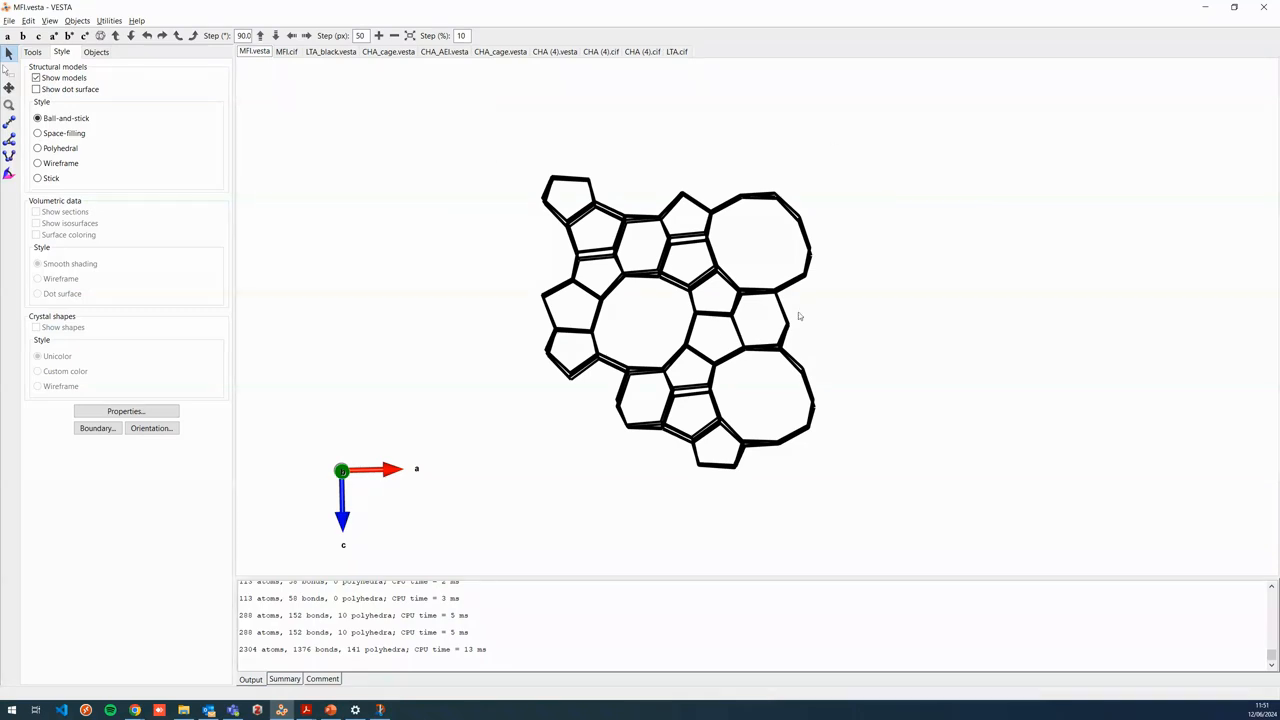
Step: Delete the outermost rings on the right side of the MFI.cif framework, using MFI.vesta as the reference
click(287, 54)
key(s)
drag(1052, 166, 853, 490)
key(Delete)
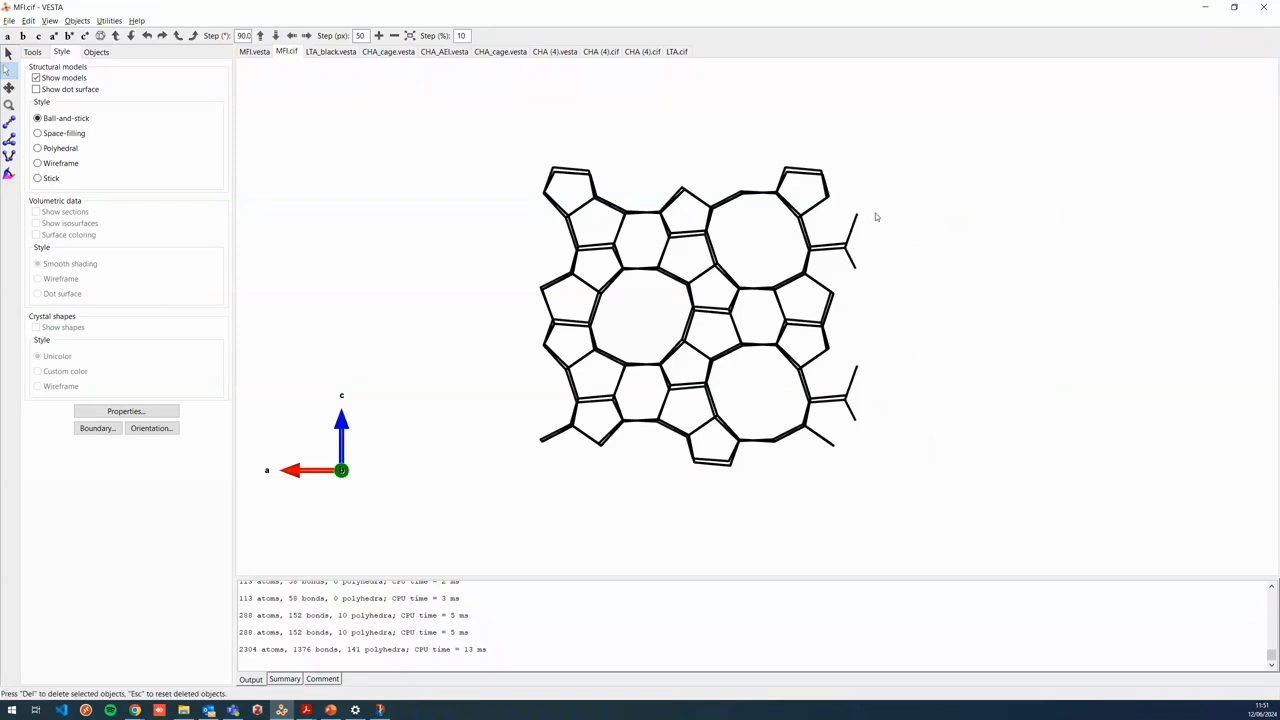
drag(886, 291, 810, 335)
click(254, 51)
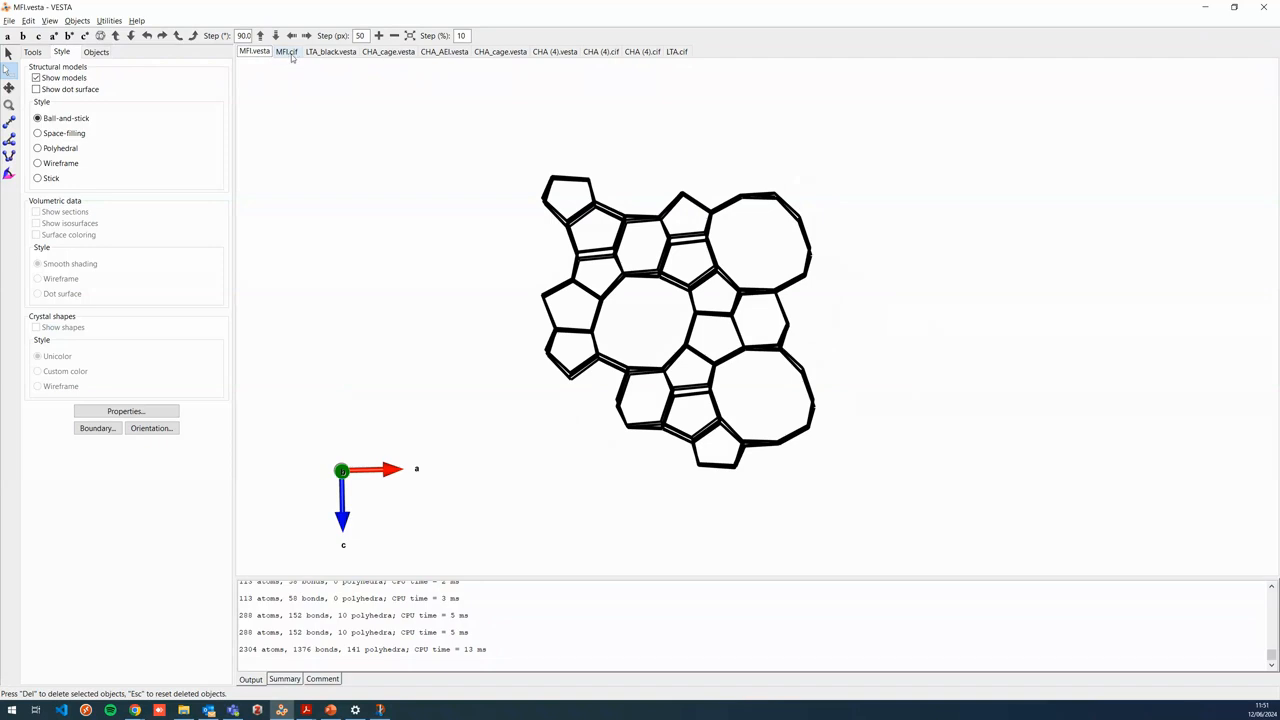
click(288, 52)
Step: Delete the remaining partial rings and dangling bonds along the right and upper edges of the MFI.cif framework
drag(894, 316, 821, 463)
key(Delete)
drag(884, 152, 826, 276)
key(Delete)
drag(843, 168, 817, 222)
key(Delete)
drag(828, 160, 808, 217)
key(Delete)
drag(796, 170, 766, 188)
key(Delete)
drag(852, 342, 815, 364)
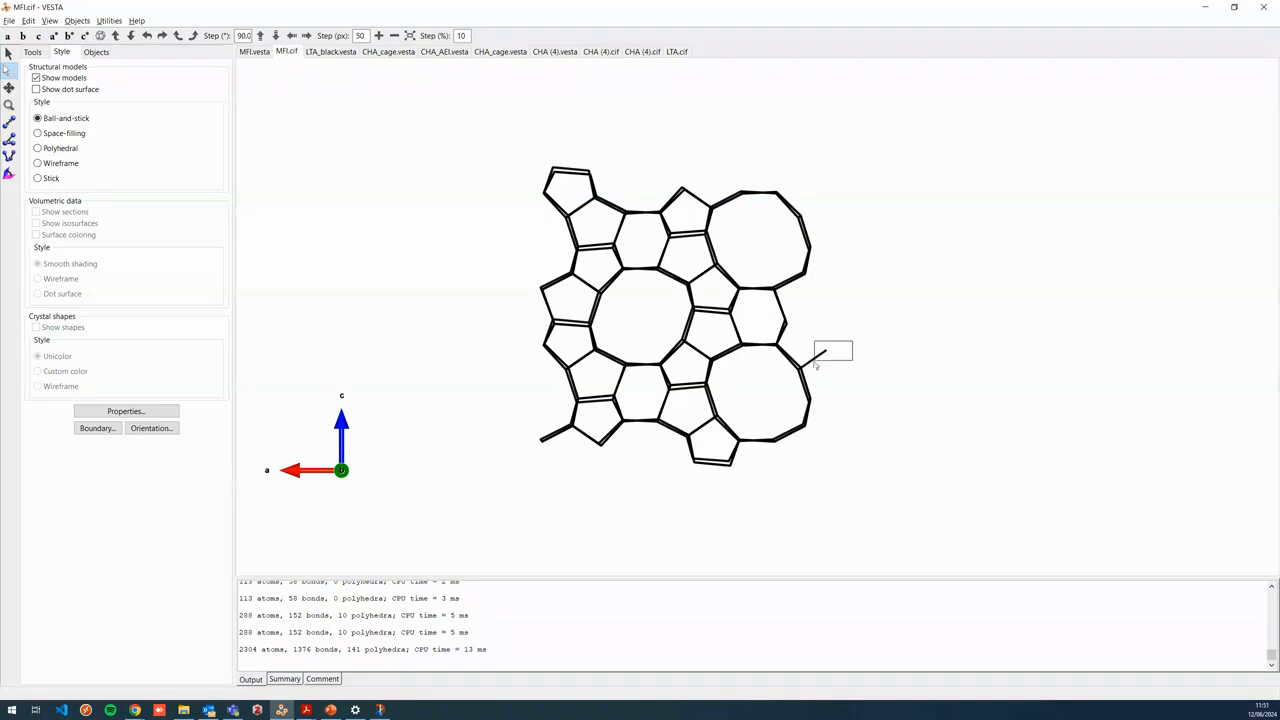
key(Delete)
Step: Delete the surplus rings and dangling bond at the lower-left corner of the MFI.cif framework to match MFI.vesta
click(256, 51)
click(285, 52)
click(270, 52)
click(286, 52)
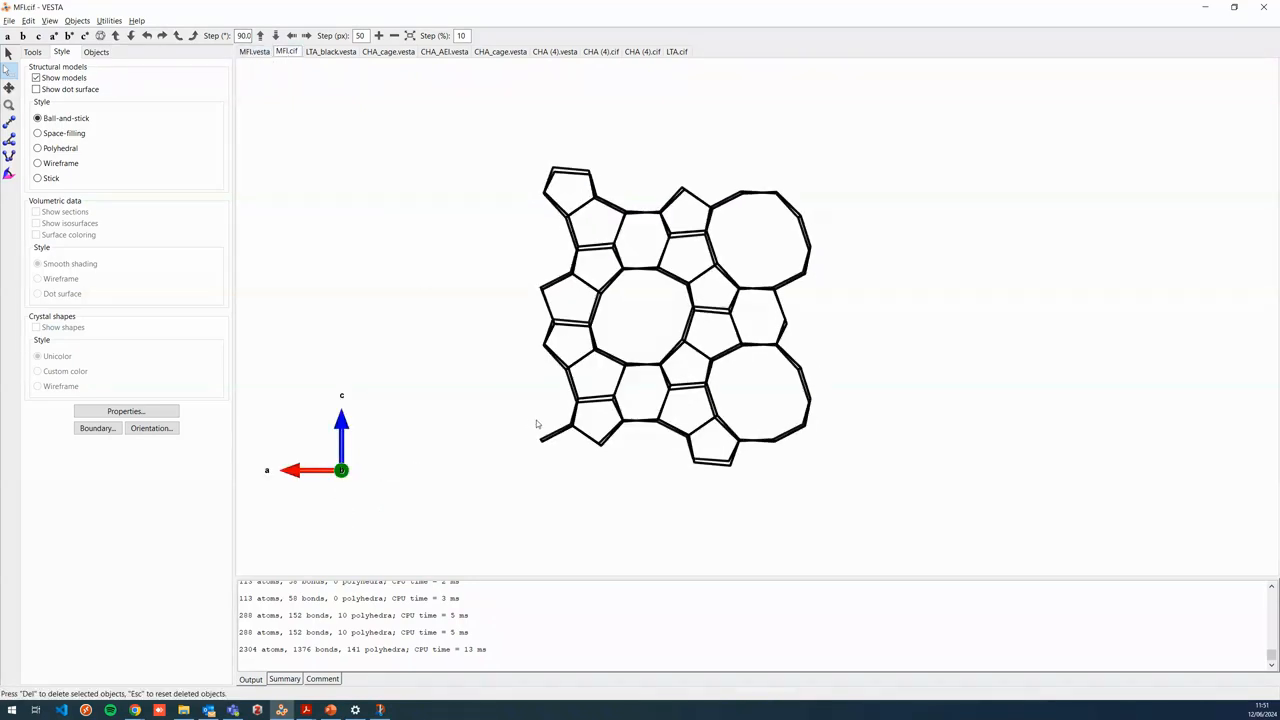
drag(537, 394, 588, 428)
key(Delete)
click(577, 393)
click(611, 432)
key(Delete)
click(574, 395)
key(Delete)
Step: Compare the trimmed MFI.cif framework with the reference model in MFI.vesta
click(254, 52)
click(287, 52)
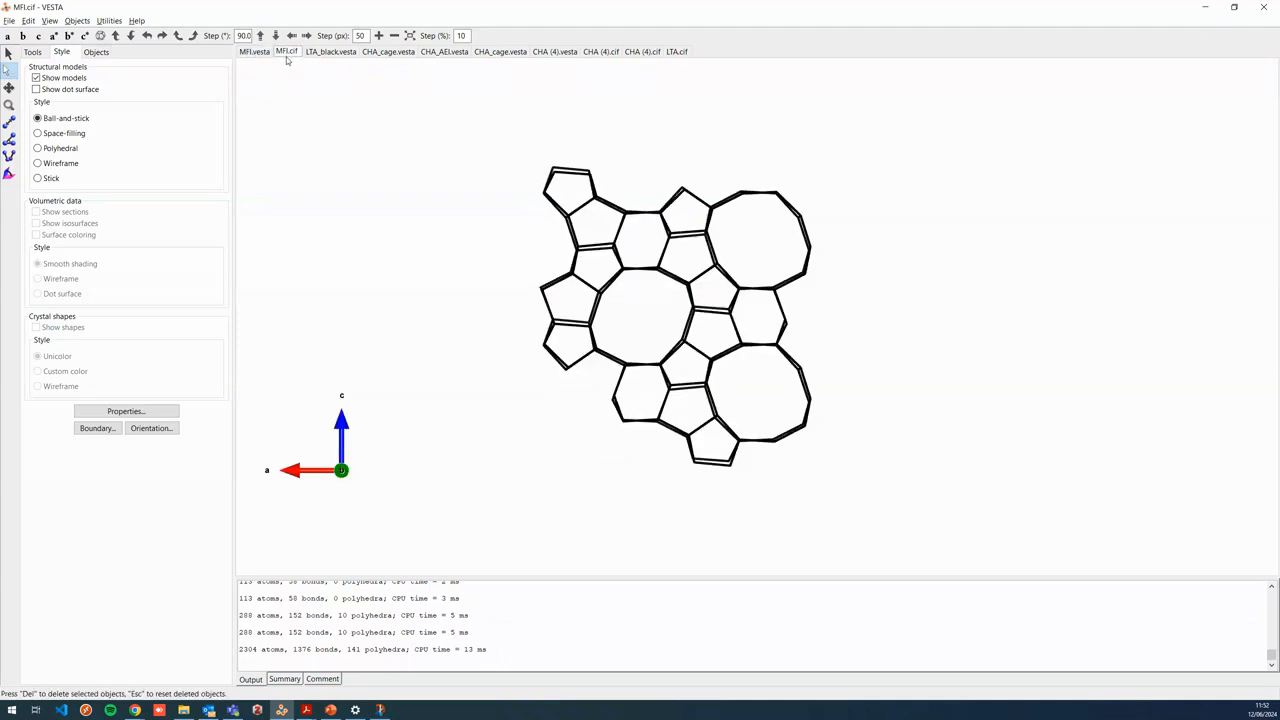
click(255, 52)
click(287, 52)
click(255, 52)
click(287, 52)
click(262, 51)
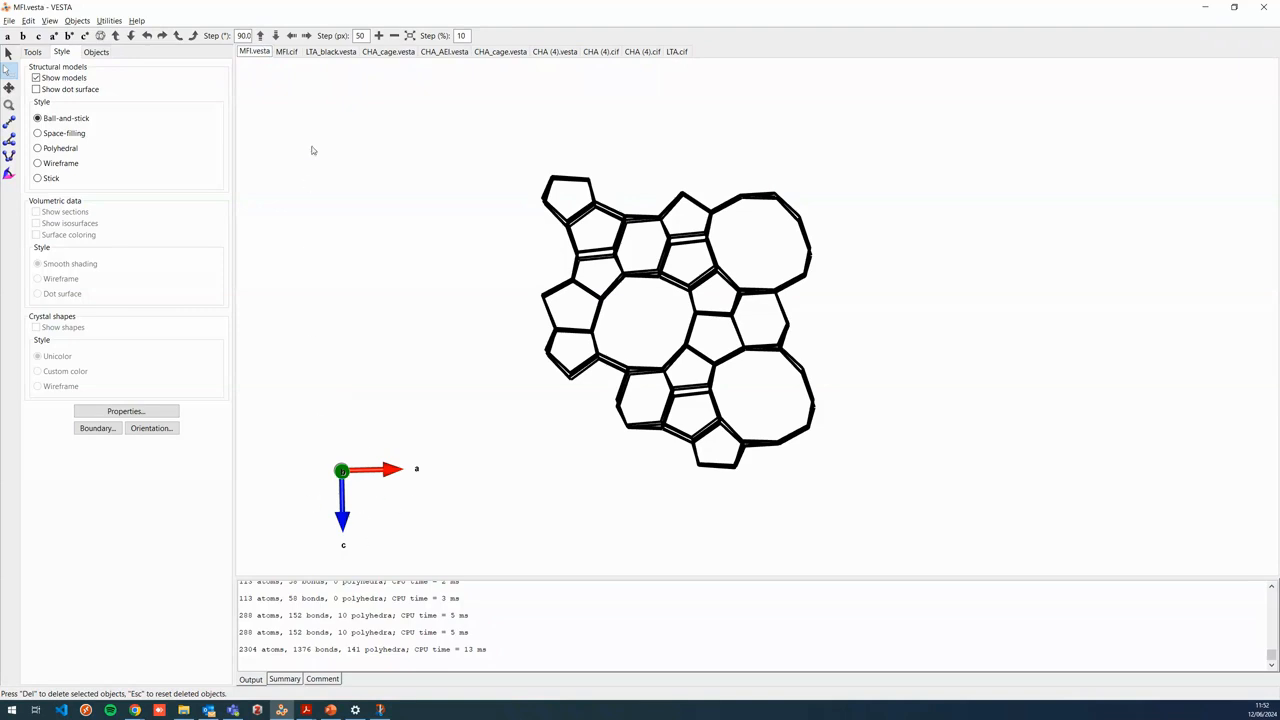
click(283, 54)
click(254, 52)
click(280, 52)
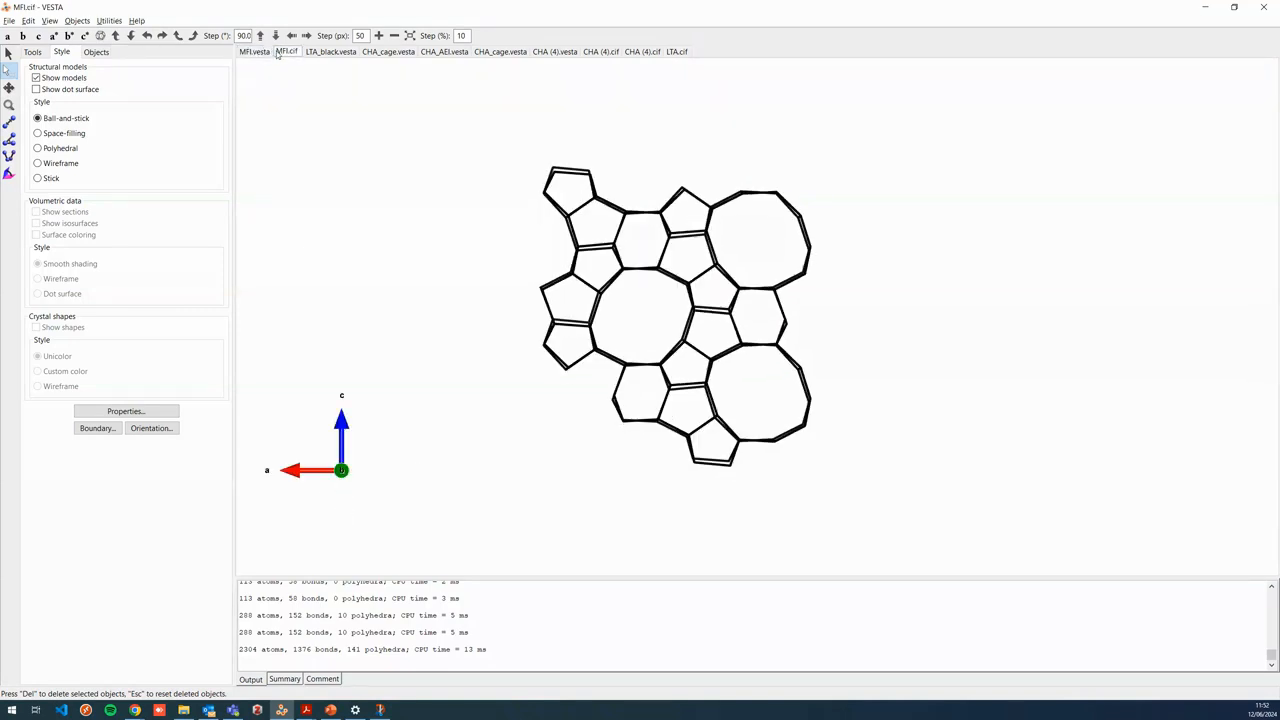
Step: Tilt the MFI.cif framework to inspect its depth, and restore the view along b with a 90° in-plane rotation
click(8, 54)
click(268, 55)
click(285, 54)
drag(748, 308, 790, 425)
key(s)
drag(1027, 181, 842, 421)
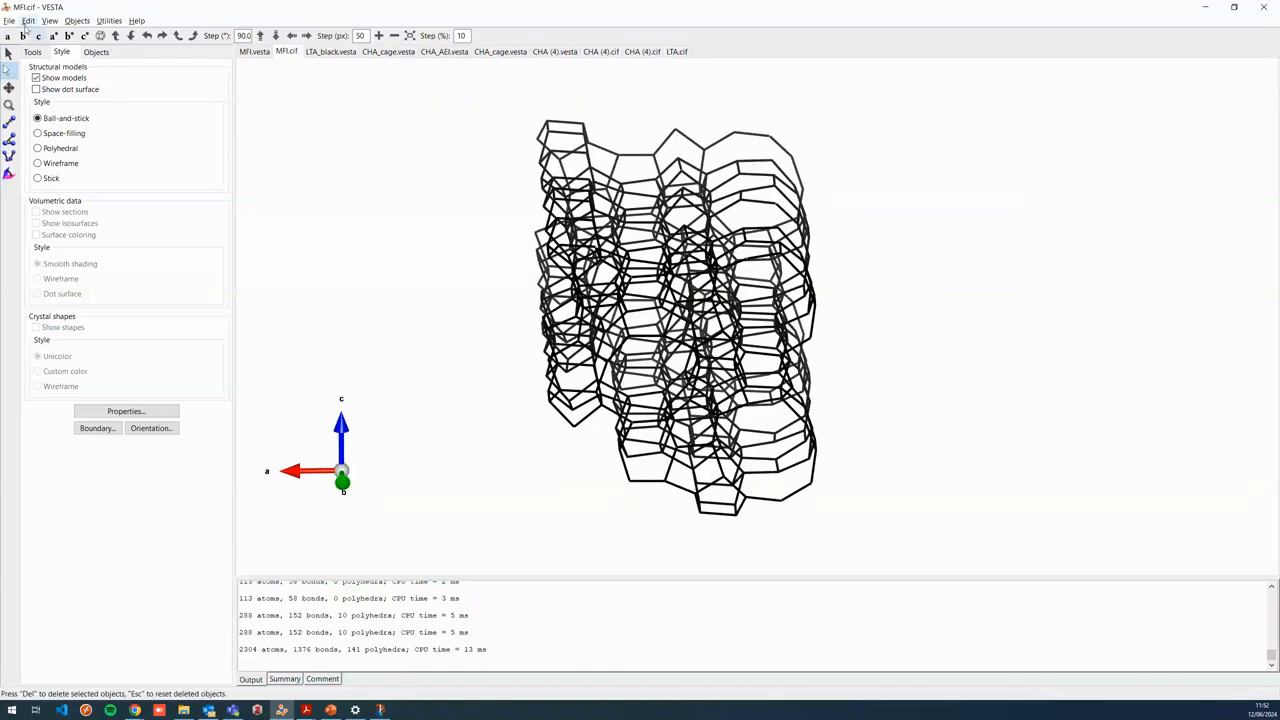
click(8, 35)
click(22, 35)
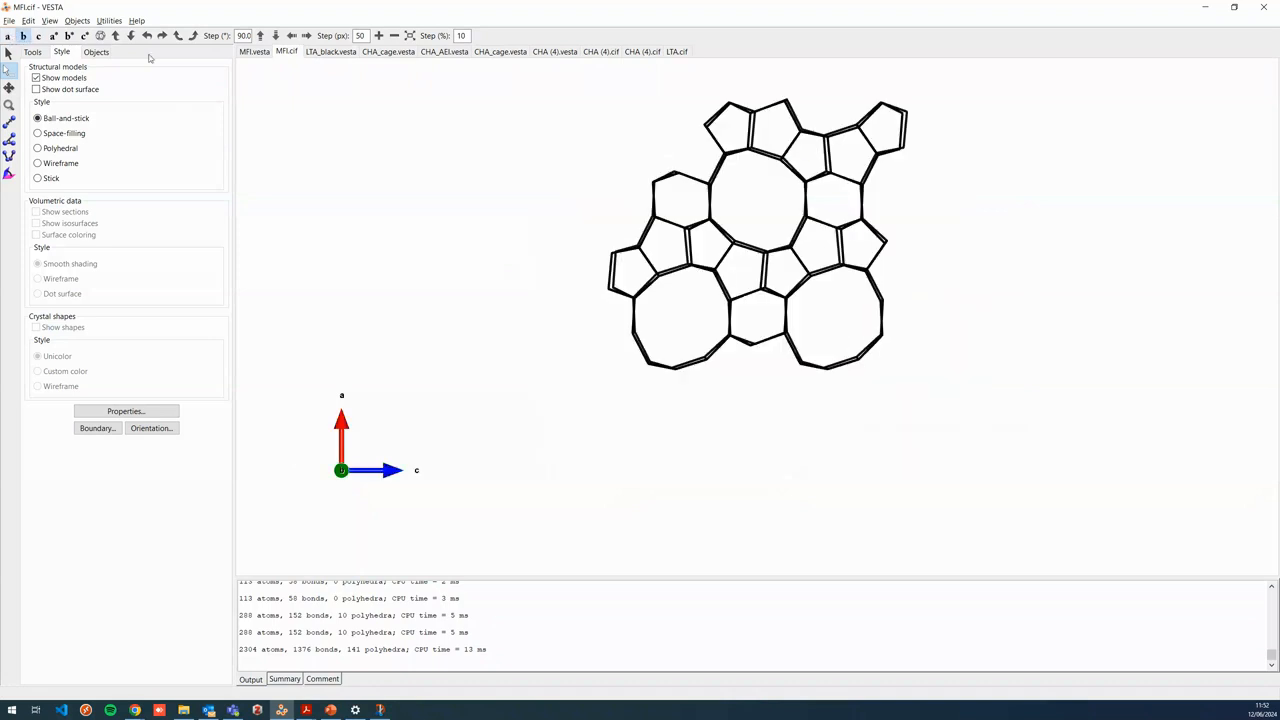
click(196, 36)
Step: Check the realigned MFI.cif view against MFI.vesta once more
click(258, 52)
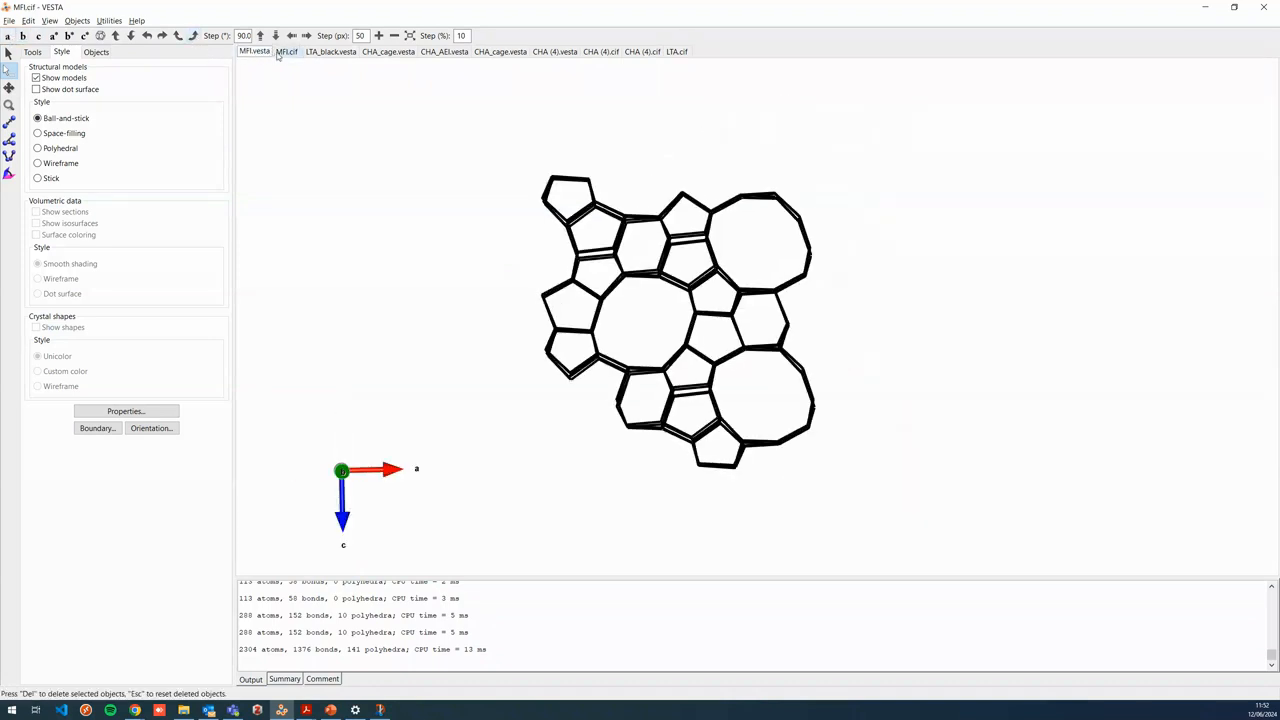
click(280, 52)
click(258, 52)
click(280, 52)
click(262, 51)
click(285, 51)
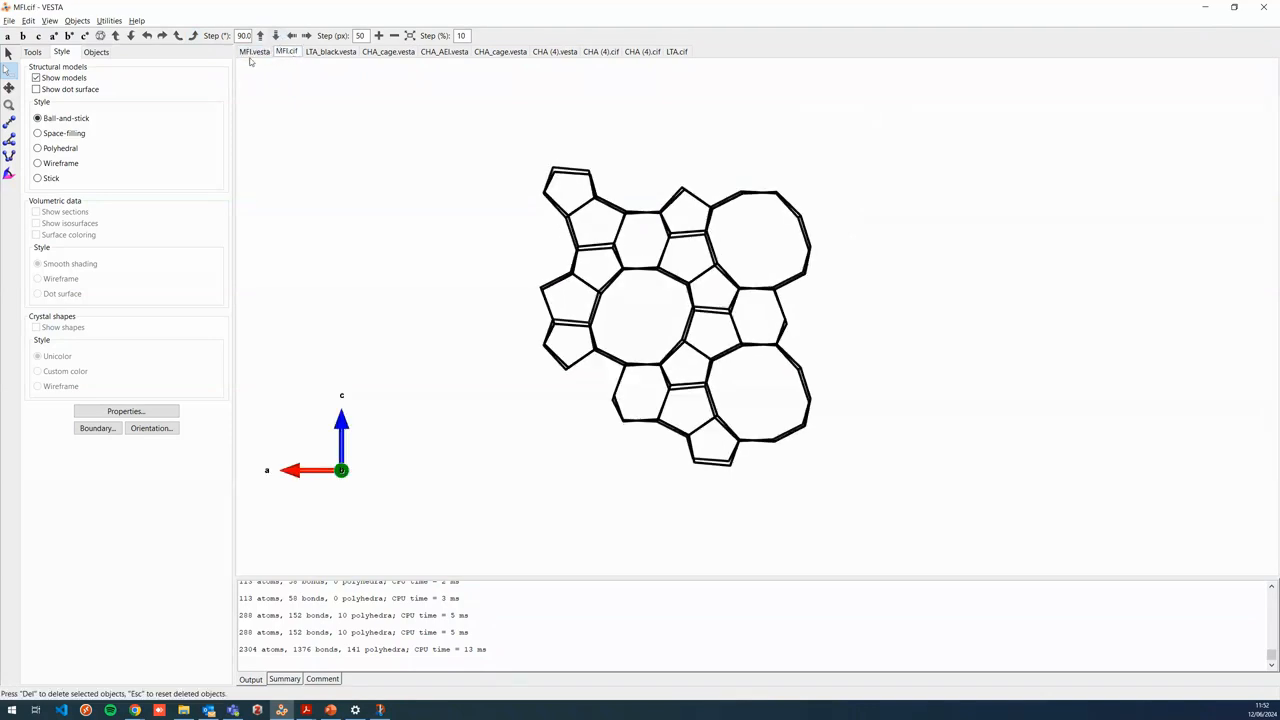
Step: Review the LTA_black.vesta, CHA_cage.vesta, CHA_AEI.vesta and CHA (4).vesta models, and bring up the first CHA (4).cif cage
click(328, 52)
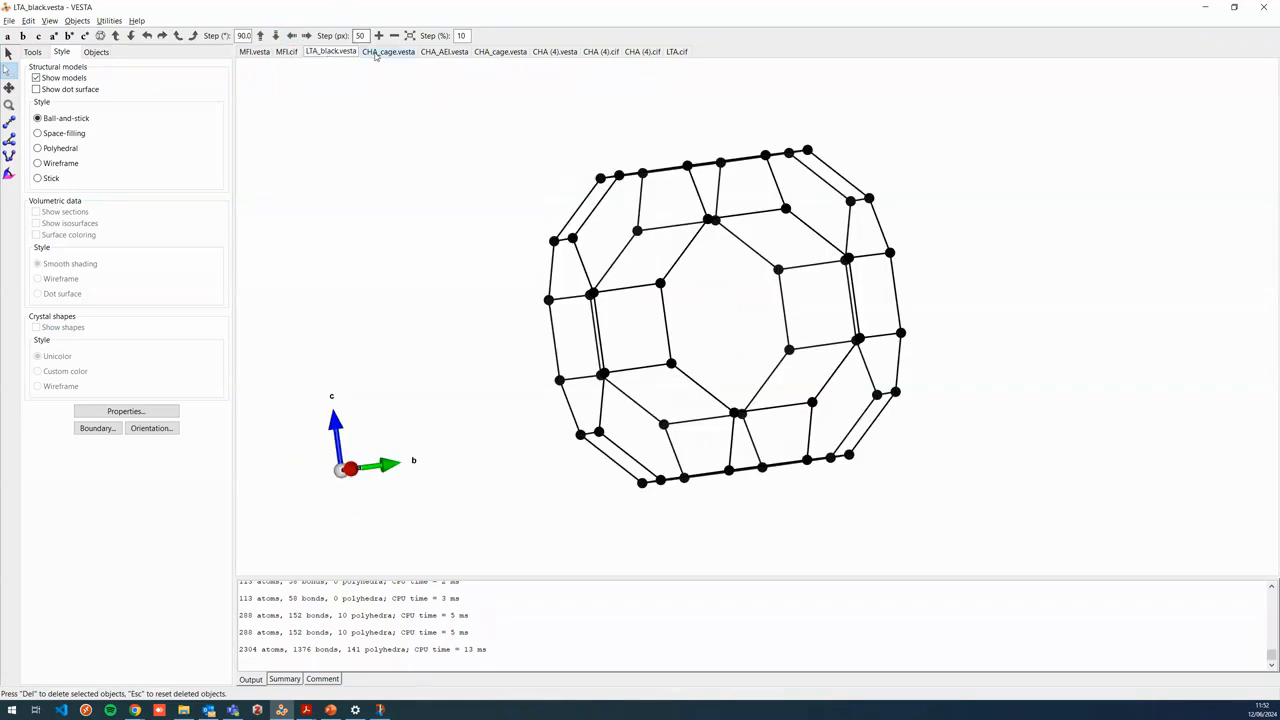
click(380, 52)
click(455, 51)
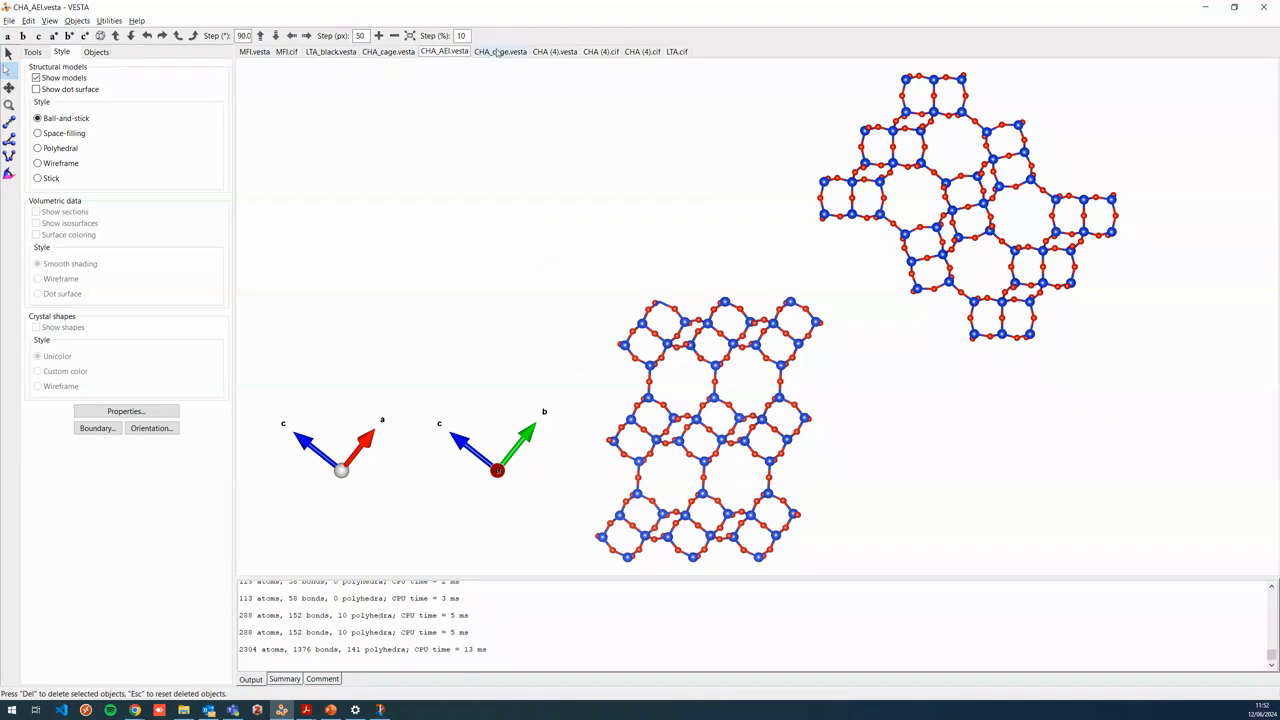
click(498, 51)
click(550, 51)
click(601, 51)
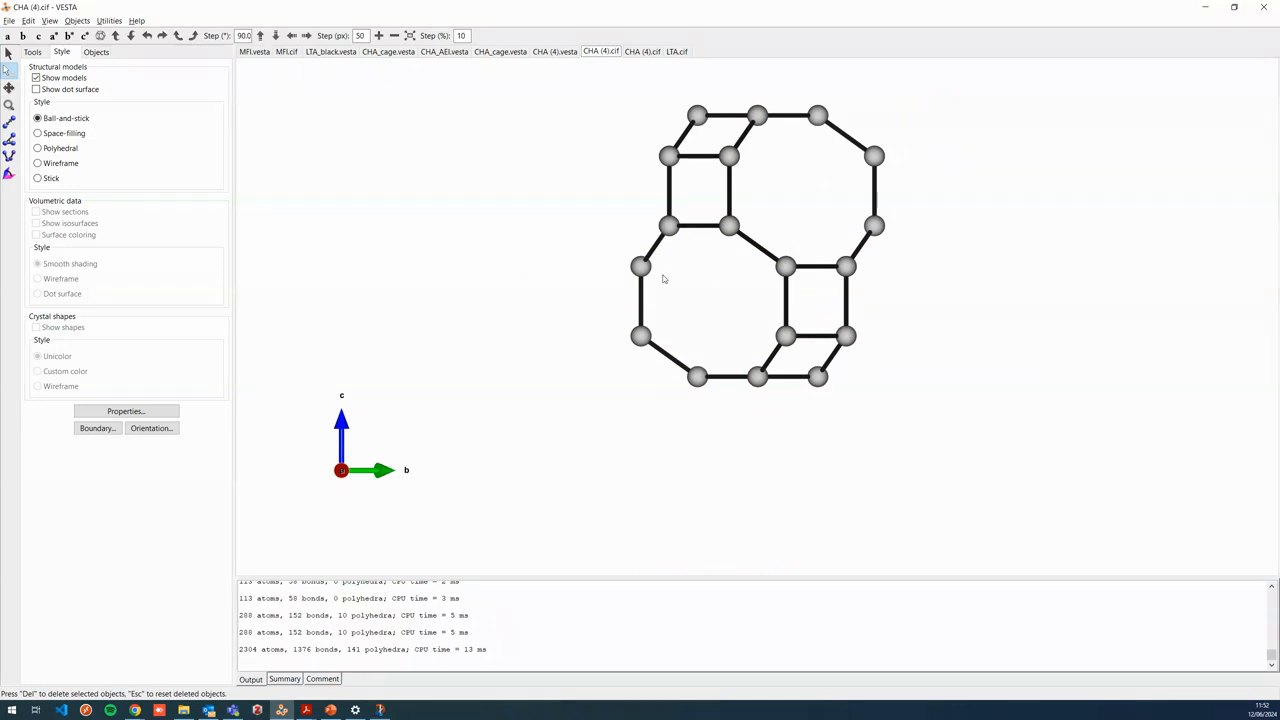
Step: Rotate the first CHA (4).cif cage and inspect its boundary ranges, discarding the dialog without changes
drag(663, 278, 794, 304)
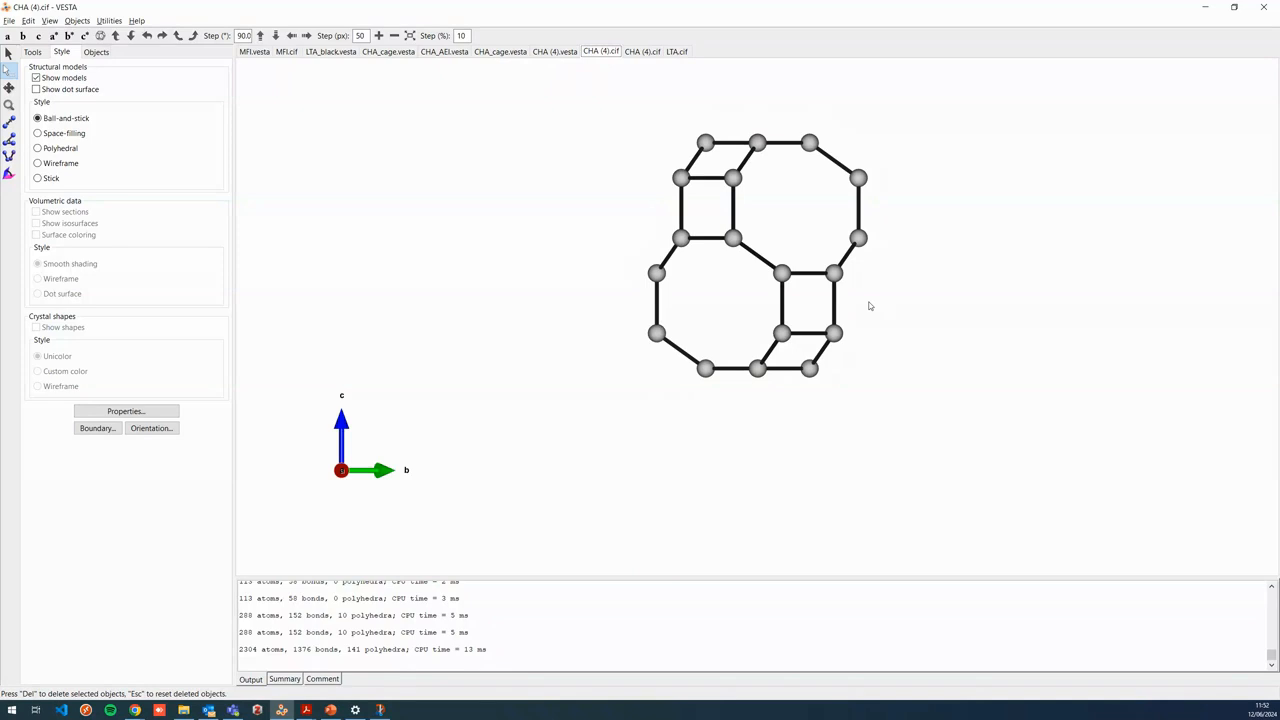
click(7, 52)
drag(881, 294, 812, 293)
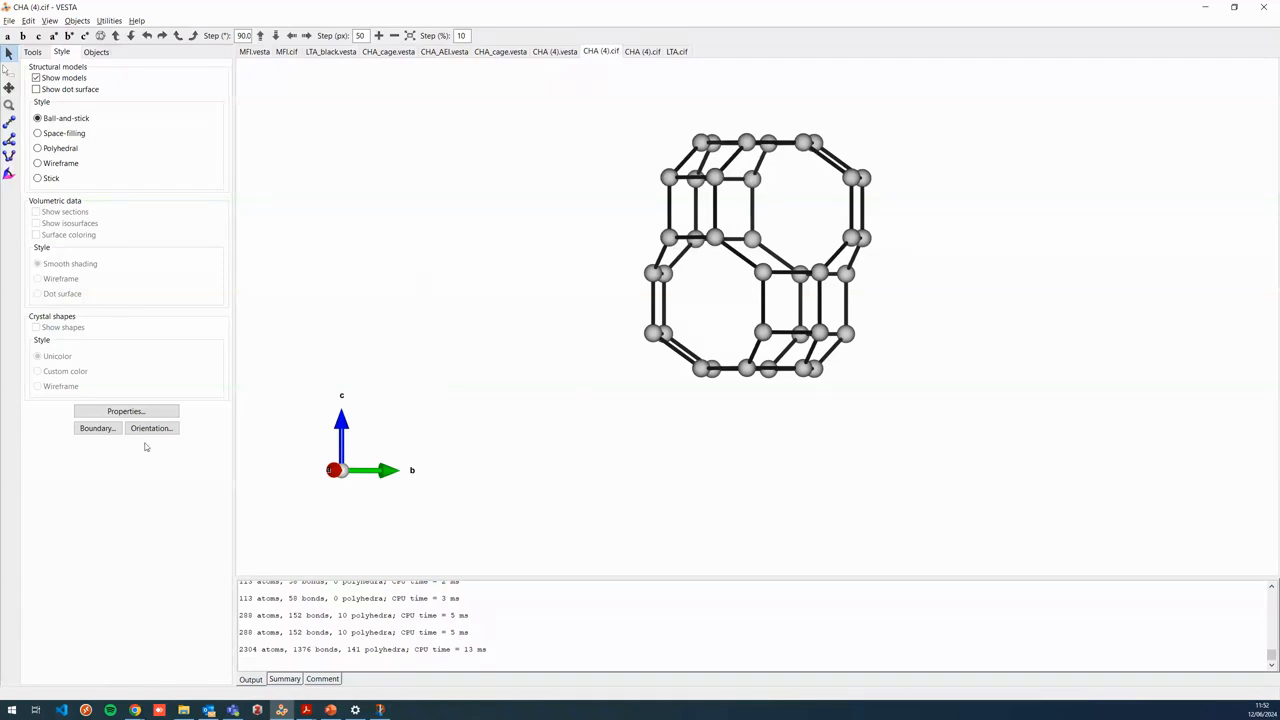
click(96, 428)
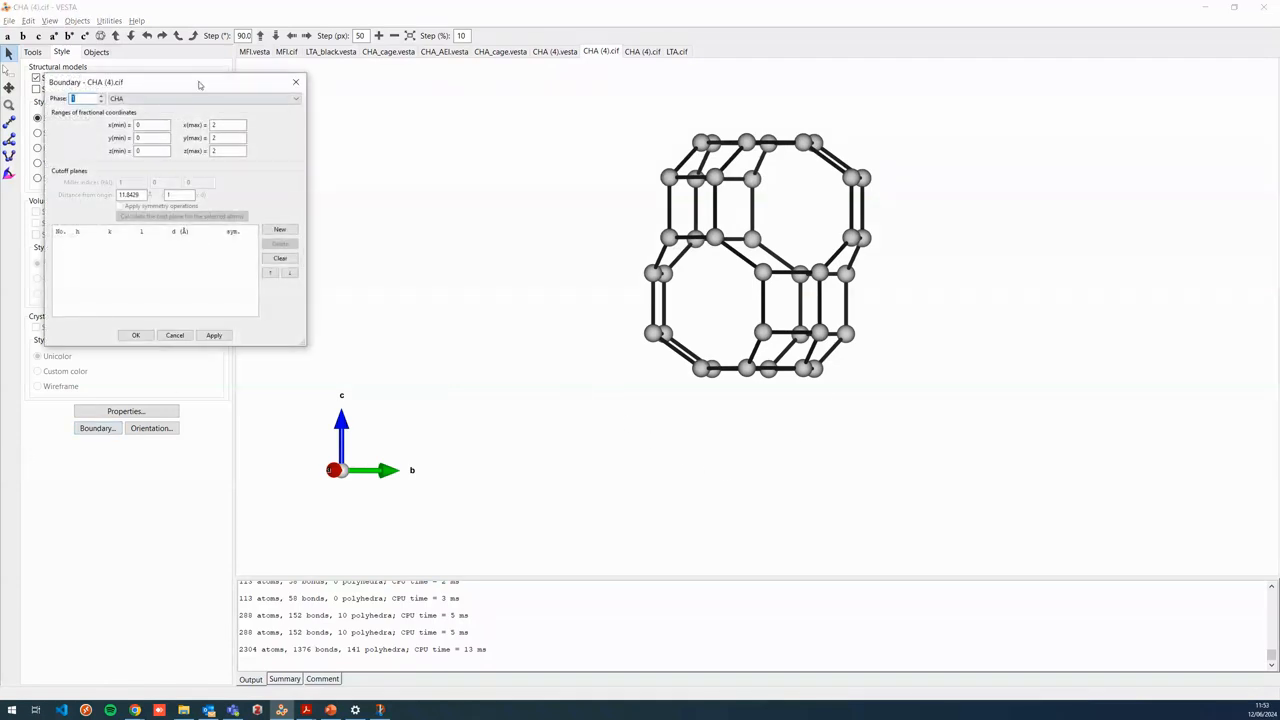
drag(199, 84, 284, 88)
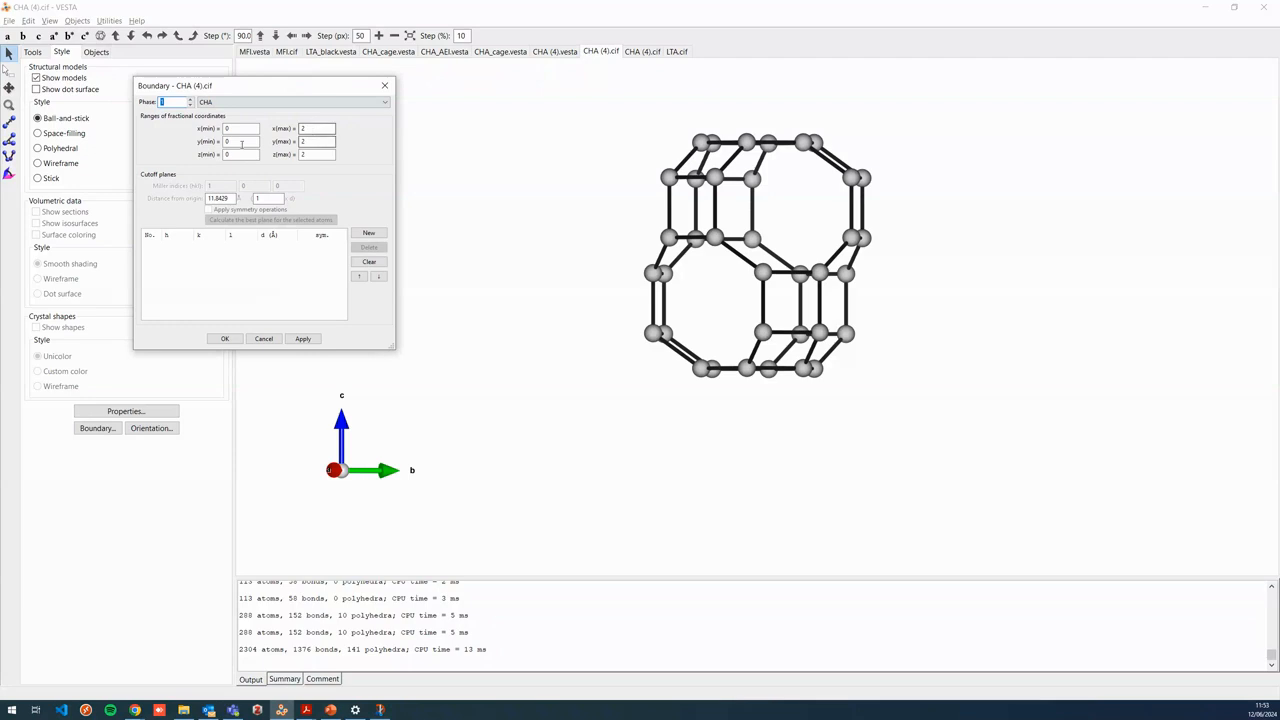
click(264, 339)
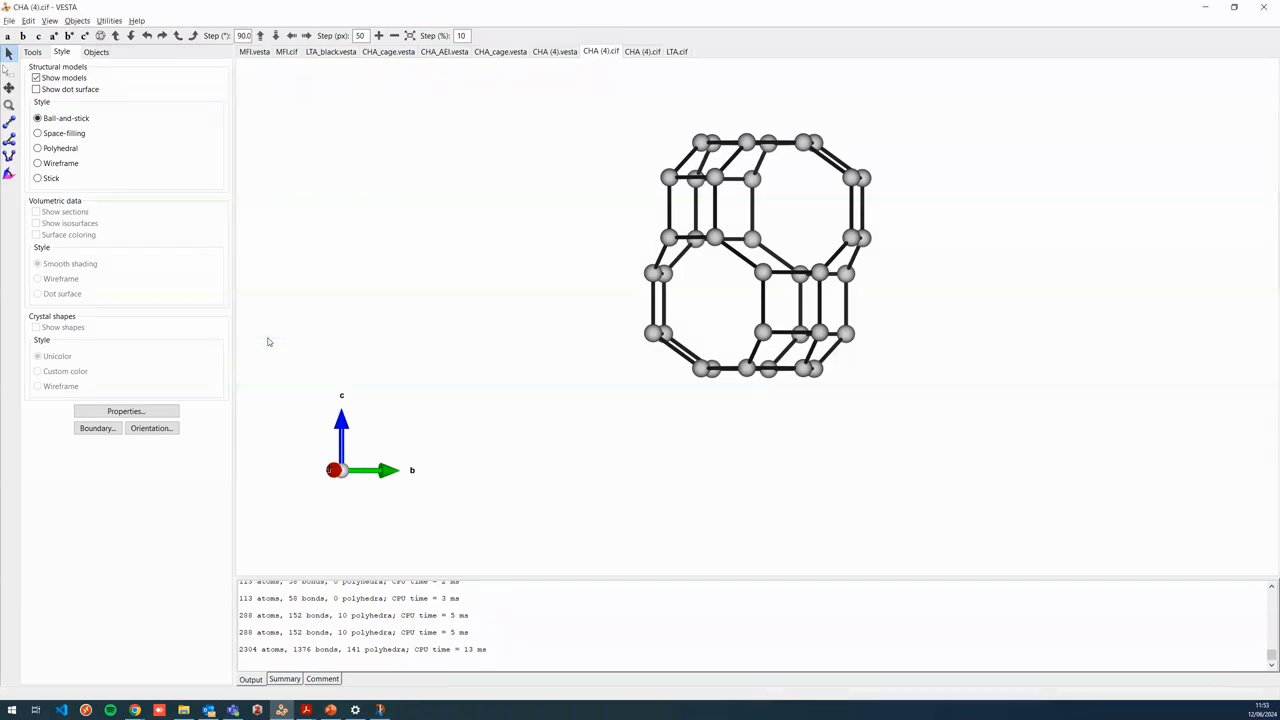
Step: Inspect the boundary ranges and cutoff planes of the second CHA (4).cif cage without changing them, and rotate the cage slightly
click(643, 51)
click(97, 428)
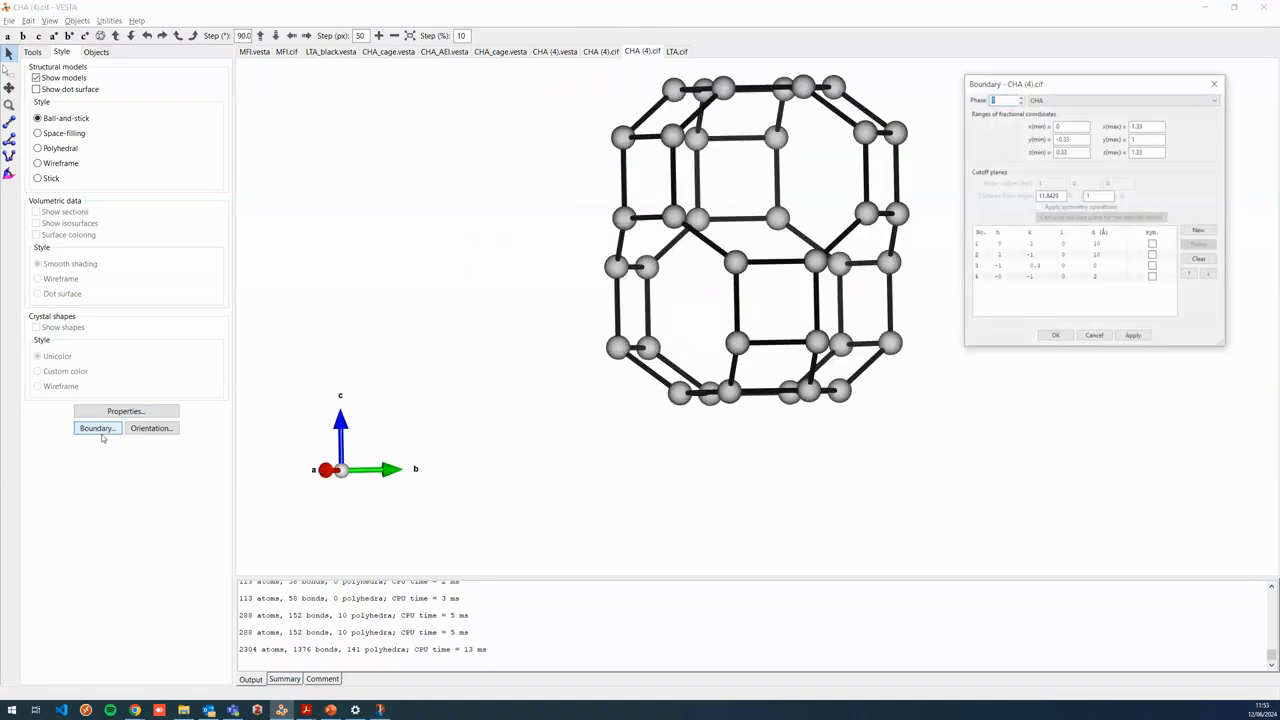
drag(1122, 84, 468, 105)
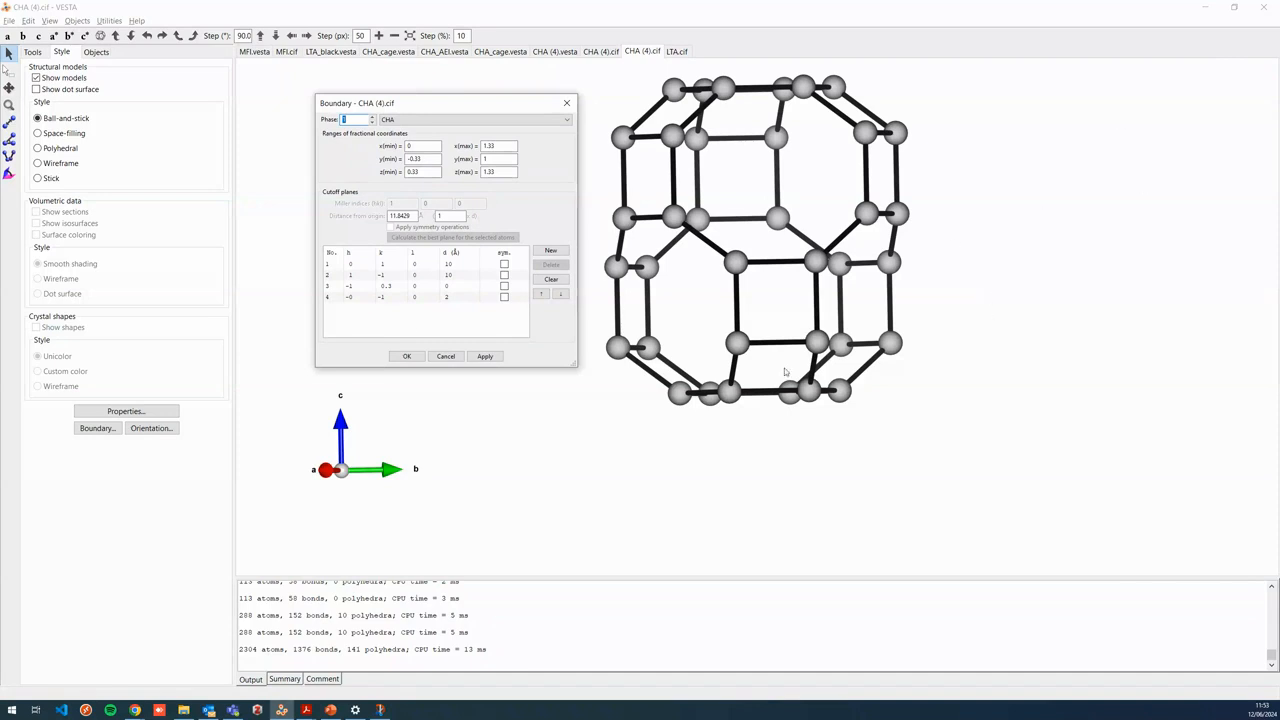
click(445, 357)
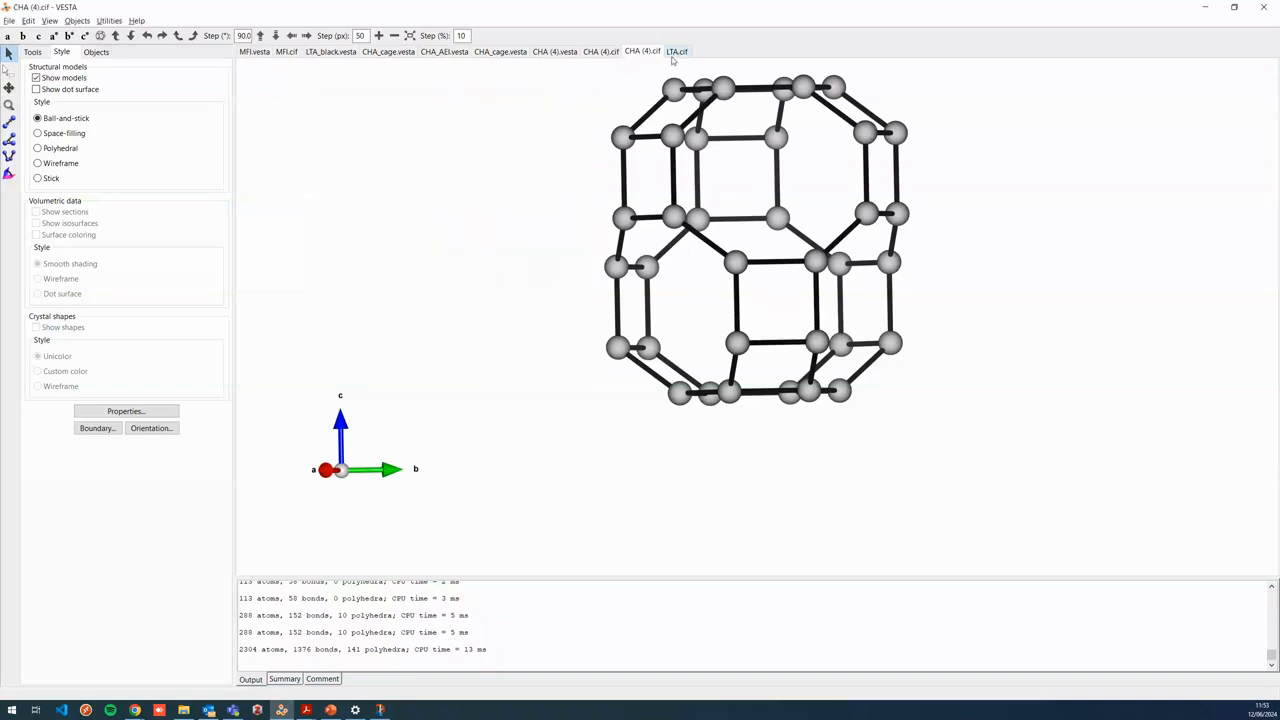
mouse_move(946, 274)
mouse_down()
mouse_move(929, 277)
mouse_move(941, 275)
mouse_up()
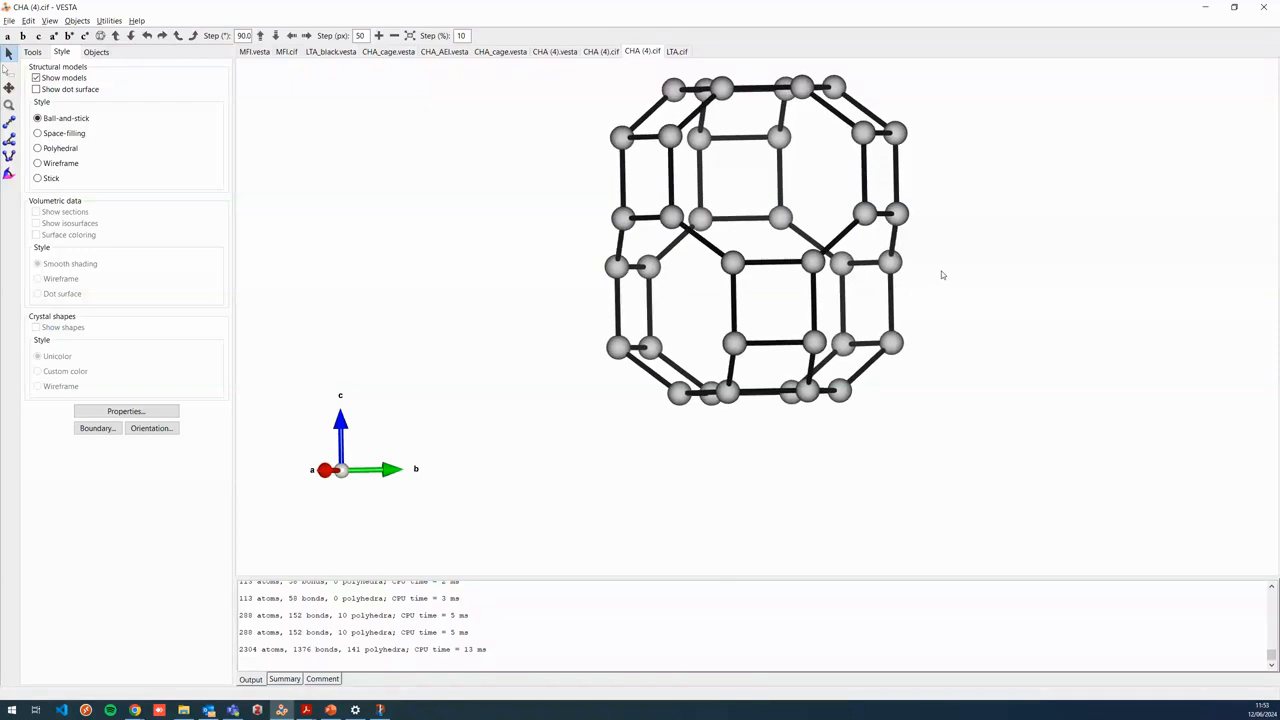